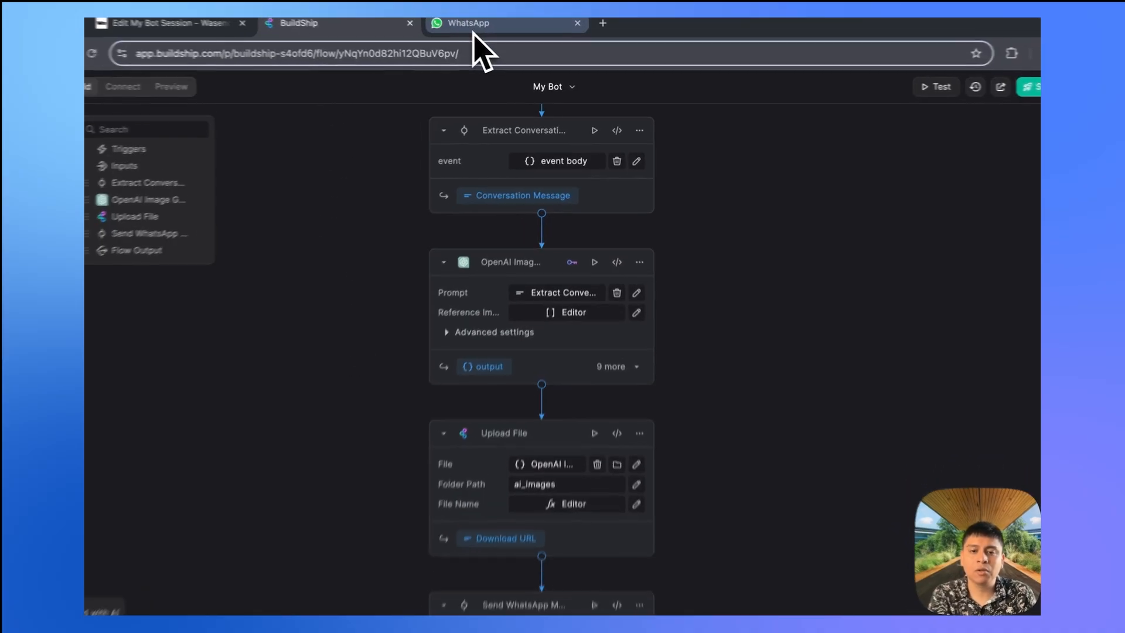
# - Leave the My Bot flow editor for the tab with BuildShip's WhatsApp ChatBot tutorial video
pyautogui.click(474, 30)
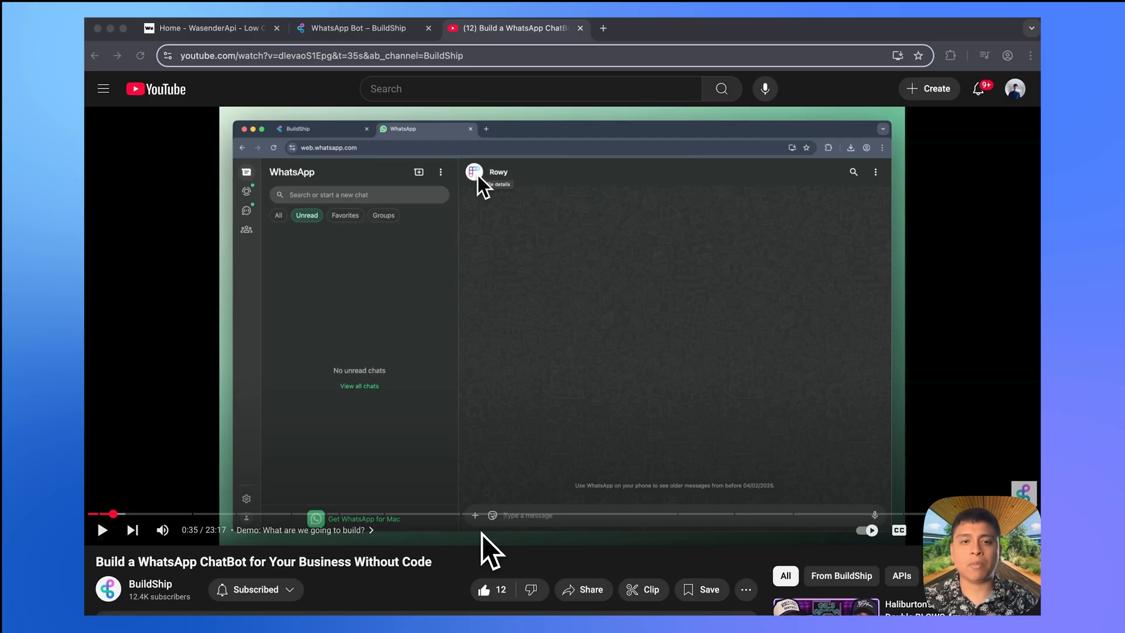
# - Skim the tutorial at 6:16, 8:25 and 11:22 to reach the workflow-logic chapter
pyautogui.click(347, 514)
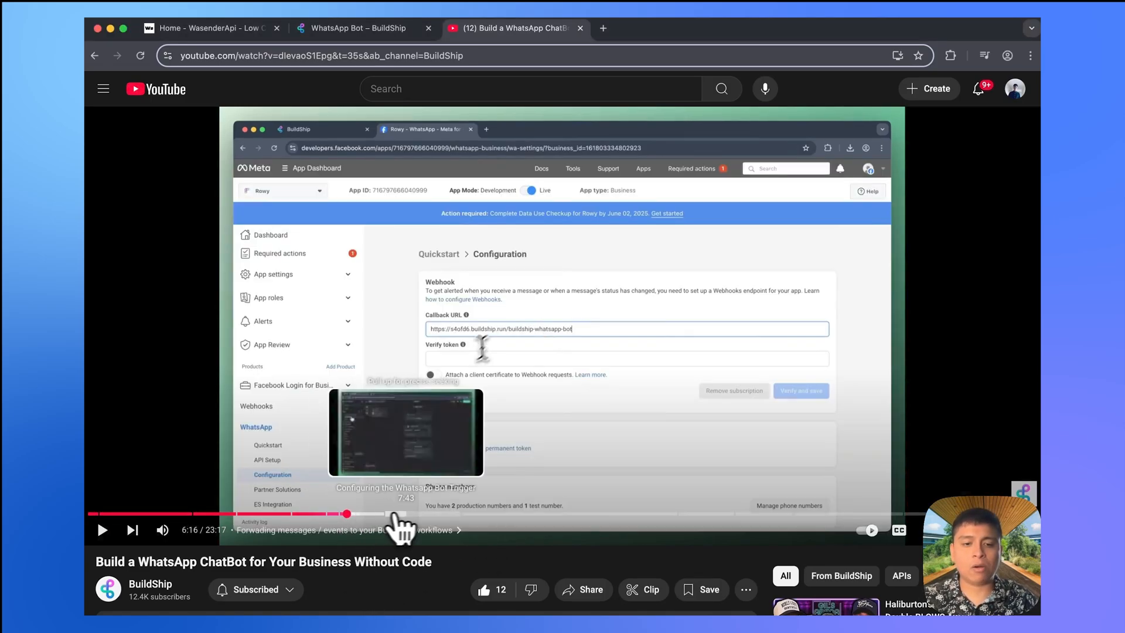
pyautogui.click(434, 514)
pyautogui.click(553, 514)
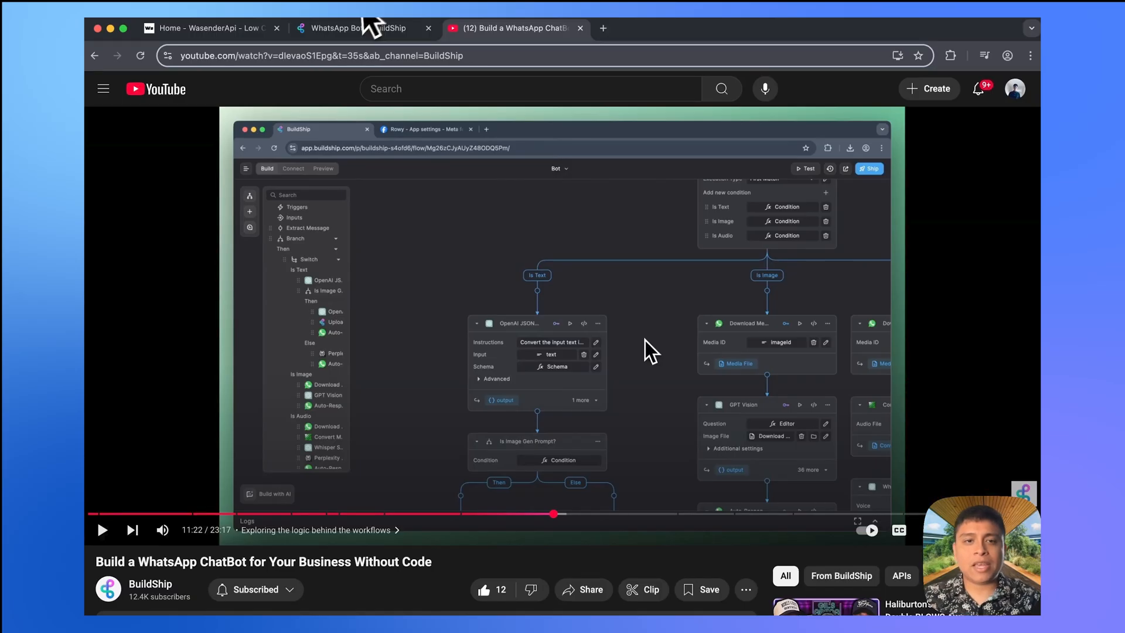
pyautogui.click(362, 28)
# - Review the WhatsApp Bot Prerequisites and open Meta's business-accounts docs link in a new tab
pyautogui.scroll(3, 516, 216)
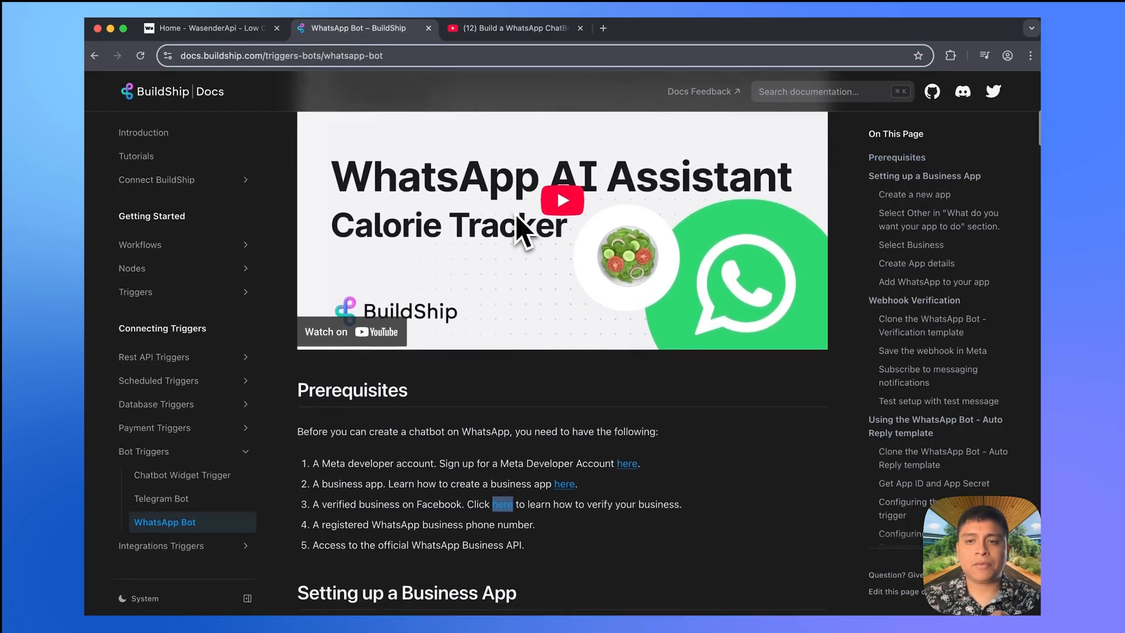
pyautogui.scroll(8, 516, 216)
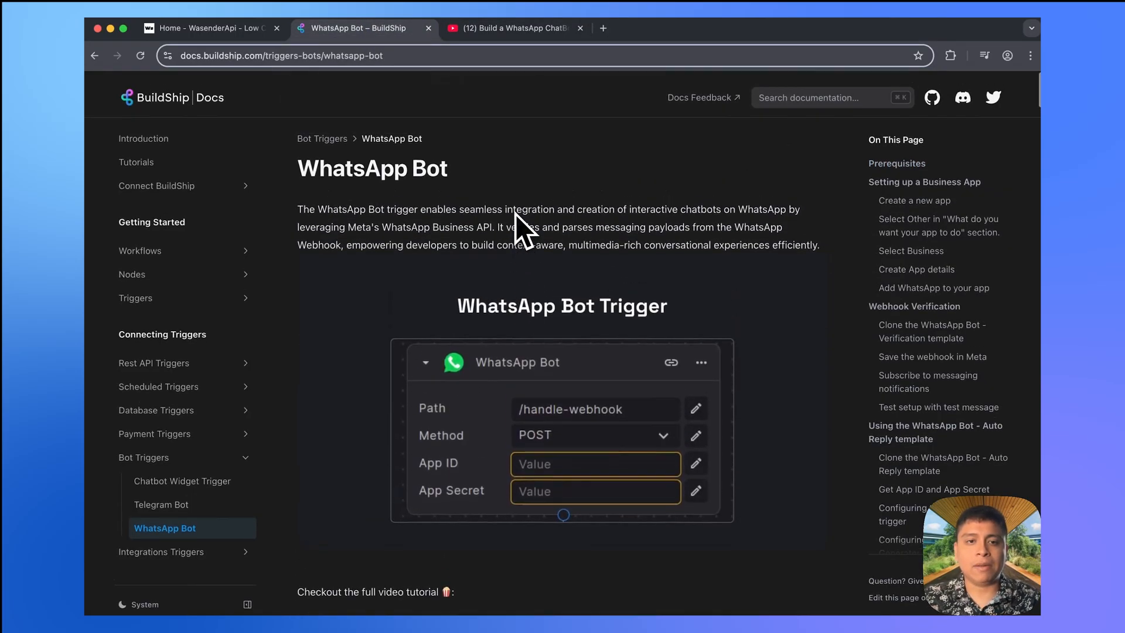
pyautogui.scroll(-10, 468, 228)
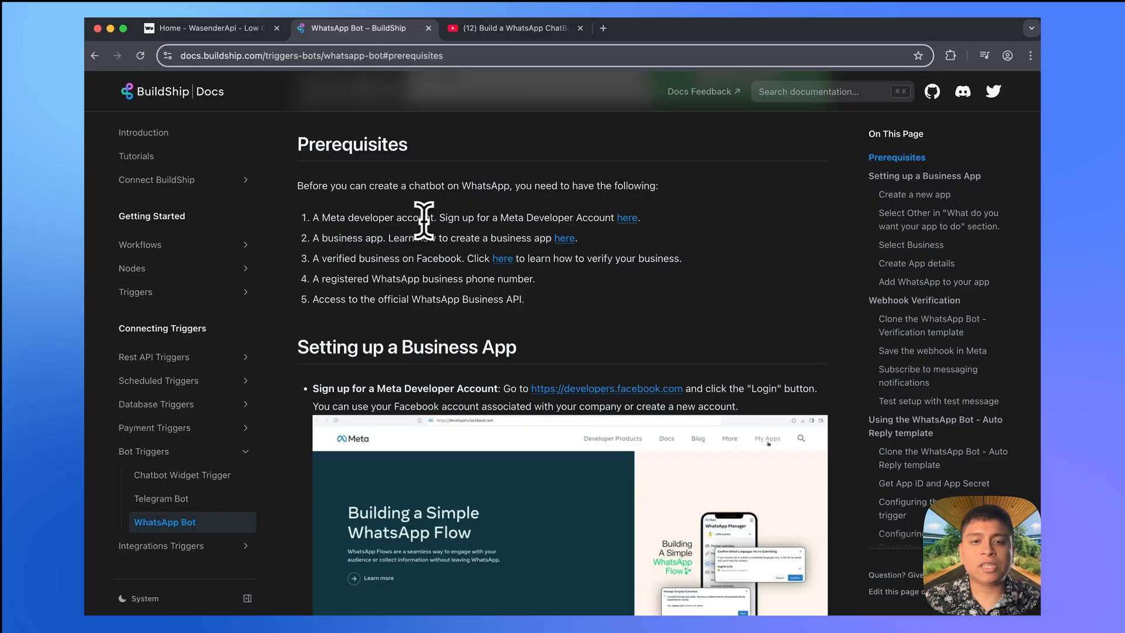
pyautogui.moveTo(440, 218); pyautogui.dragTo(303, 221)
pyautogui.click(370, 218)
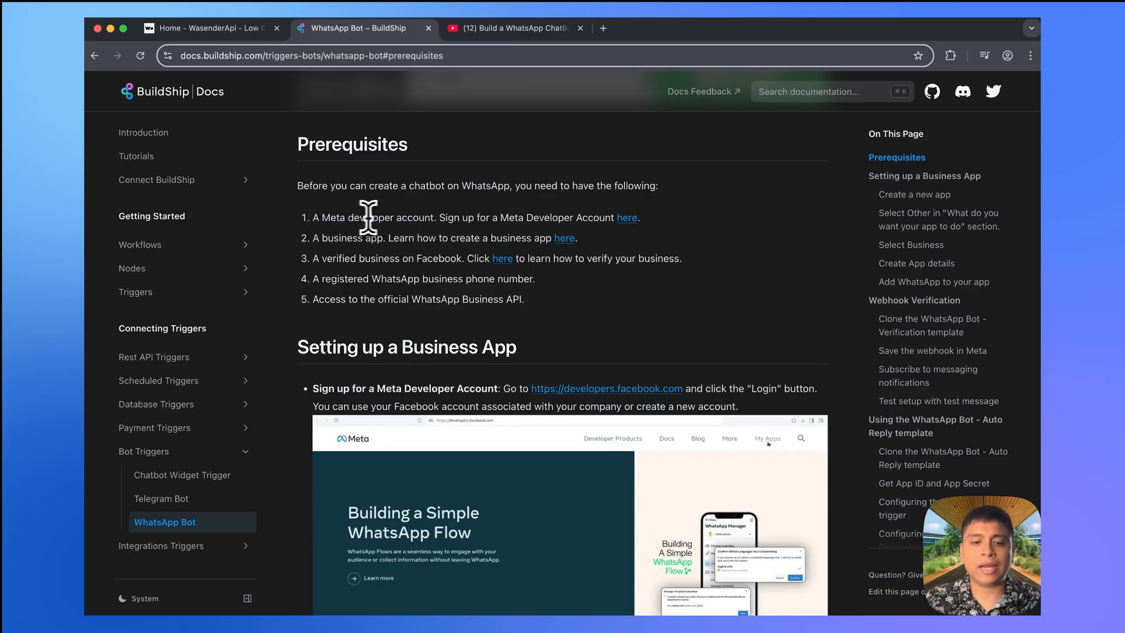
pyautogui.moveTo(532, 238); pyautogui.dragTo(321, 238)
pyautogui.click(348, 240)
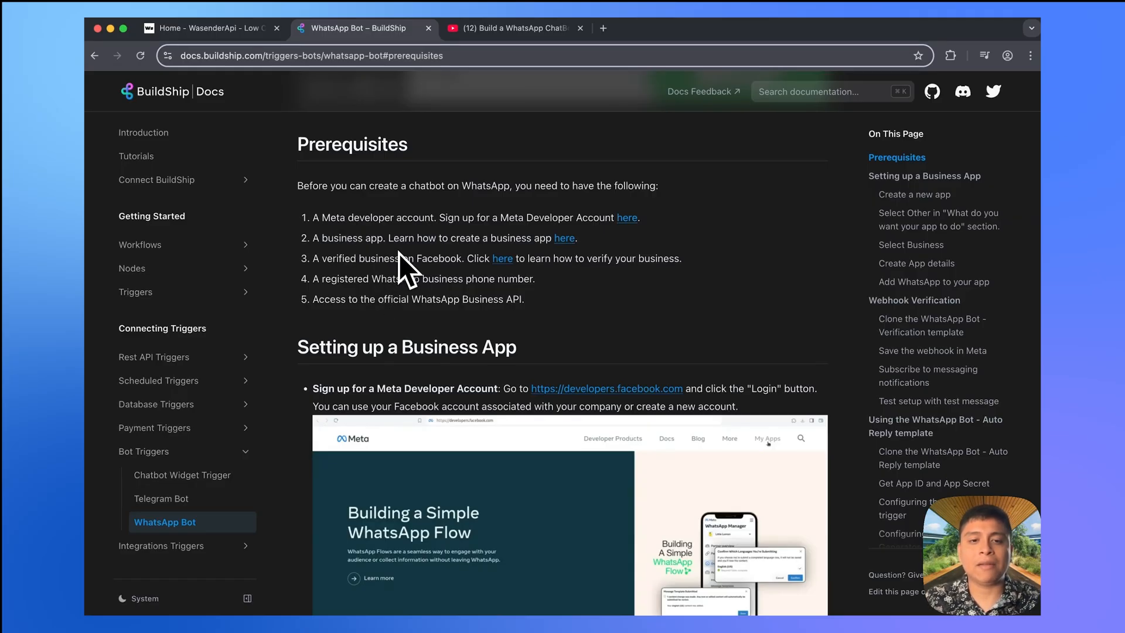
pyautogui.keyDown('super'); pyautogui.click(499, 259); pyautogui.keyUp('super')
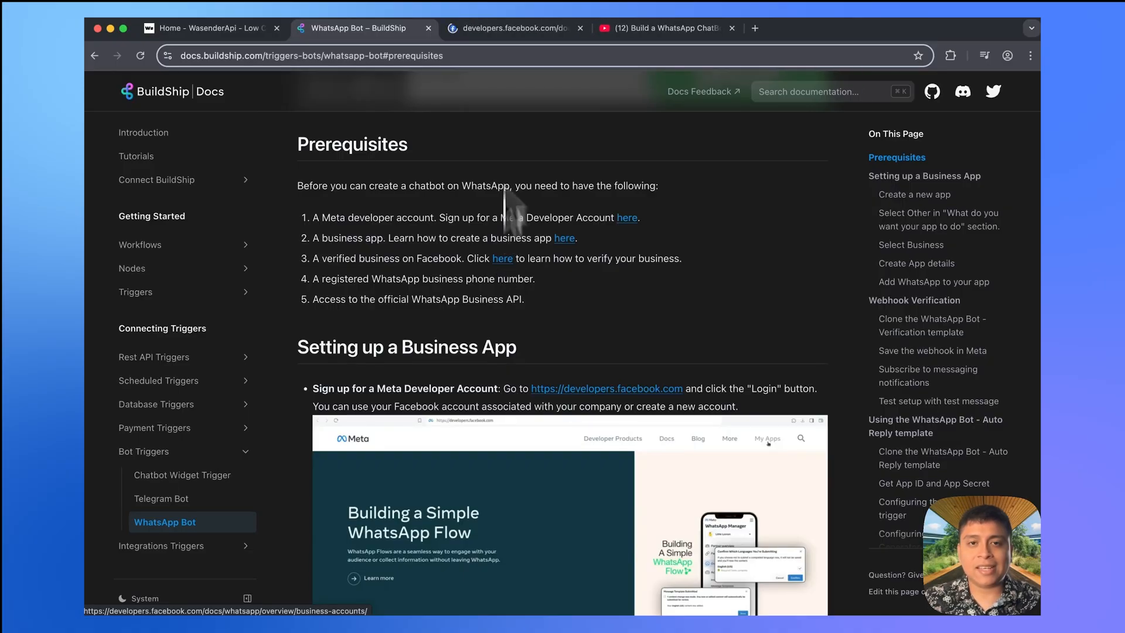
# - Read through the WABA sections of Meta's WhatsApp Business Accounts guide, then return to BuildShip docs
pyautogui.click(537, 33)
pyautogui.scroll(-3, 548, 281)
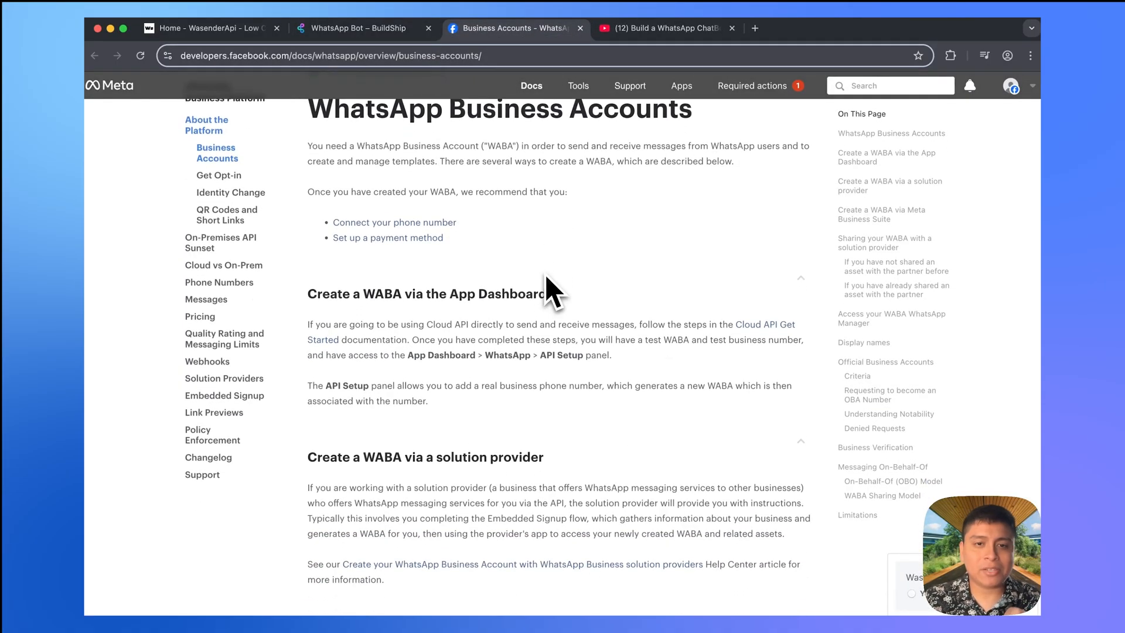
pyautogui.scroll(2, 551, 291)
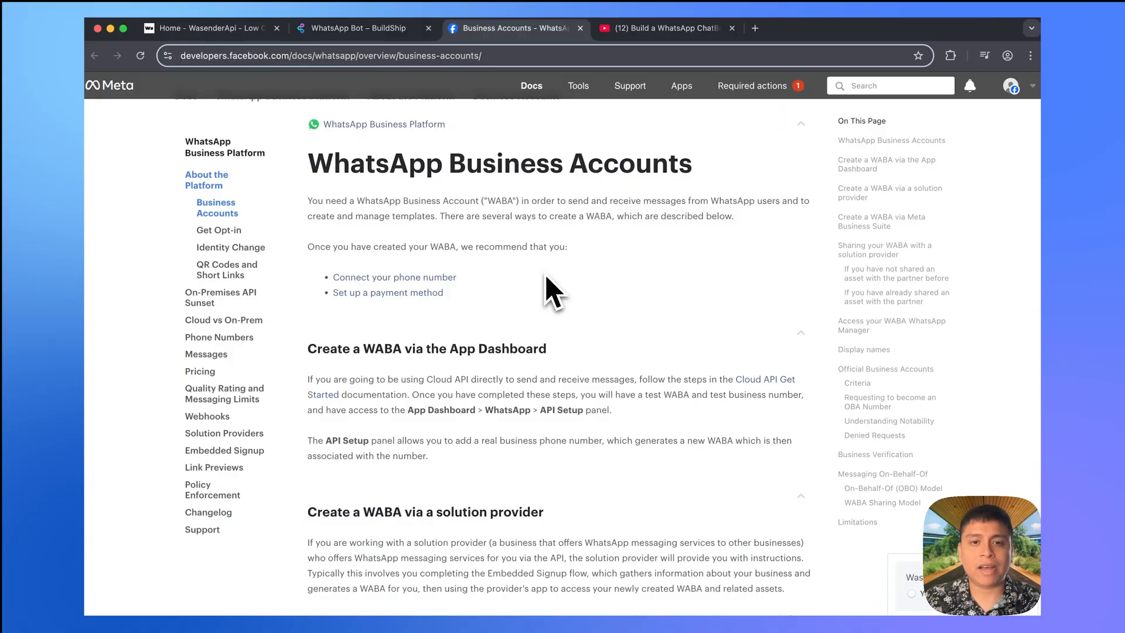
pyautogui.scroll(-15, 546, 276)
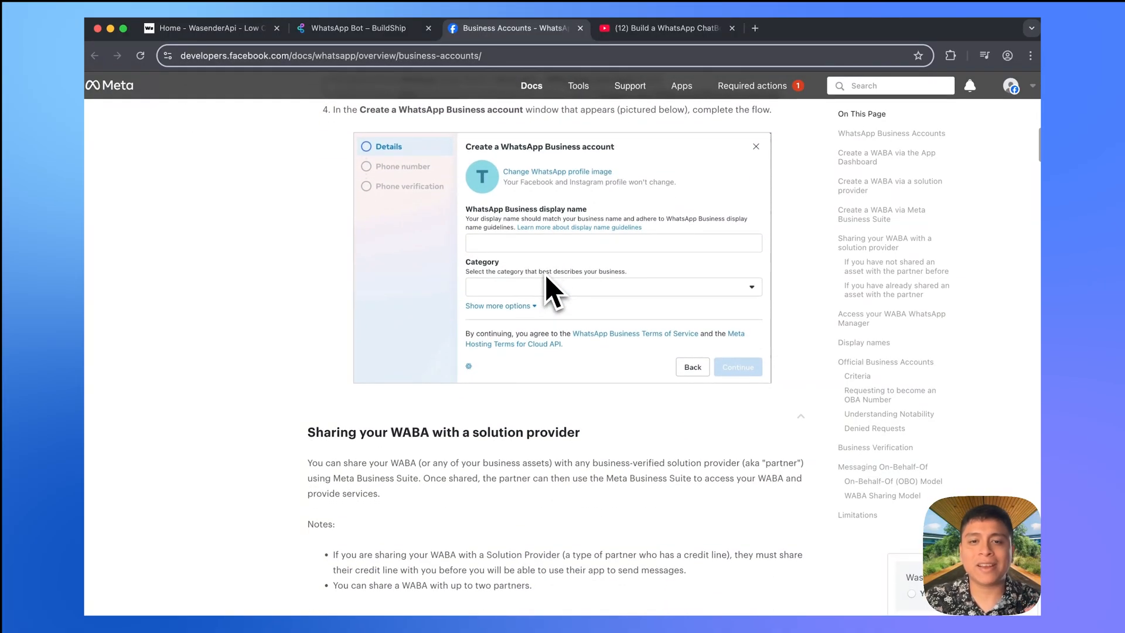
pyautogui.scroll(-3, 547, 277)
pyautogui.scroll(-8, 551, 293)
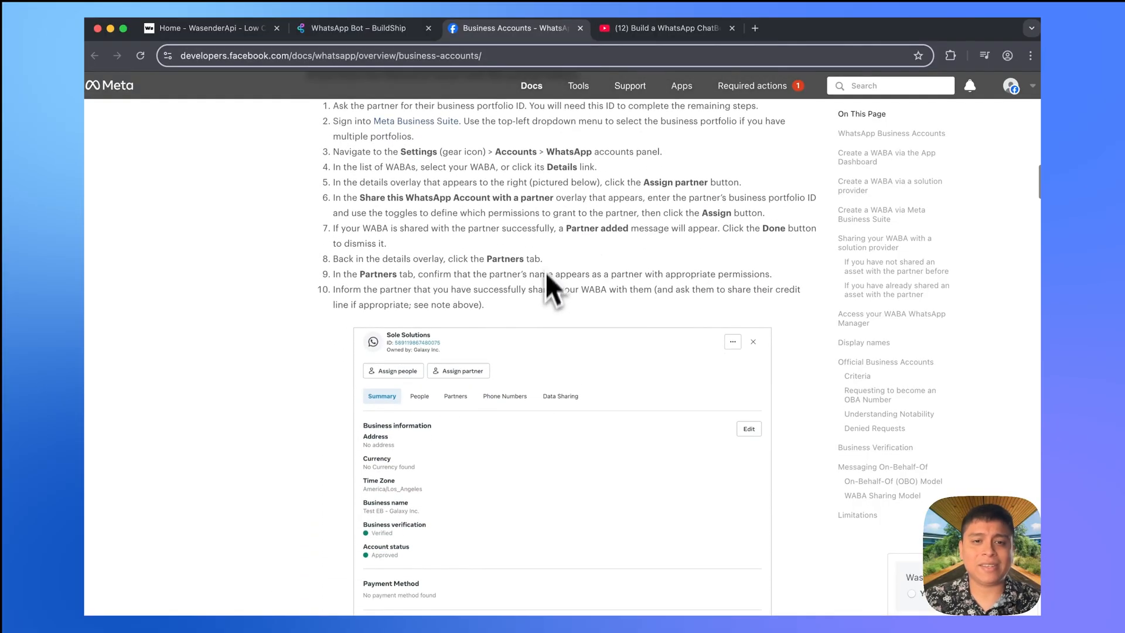
pyautogui.click(375, 32)
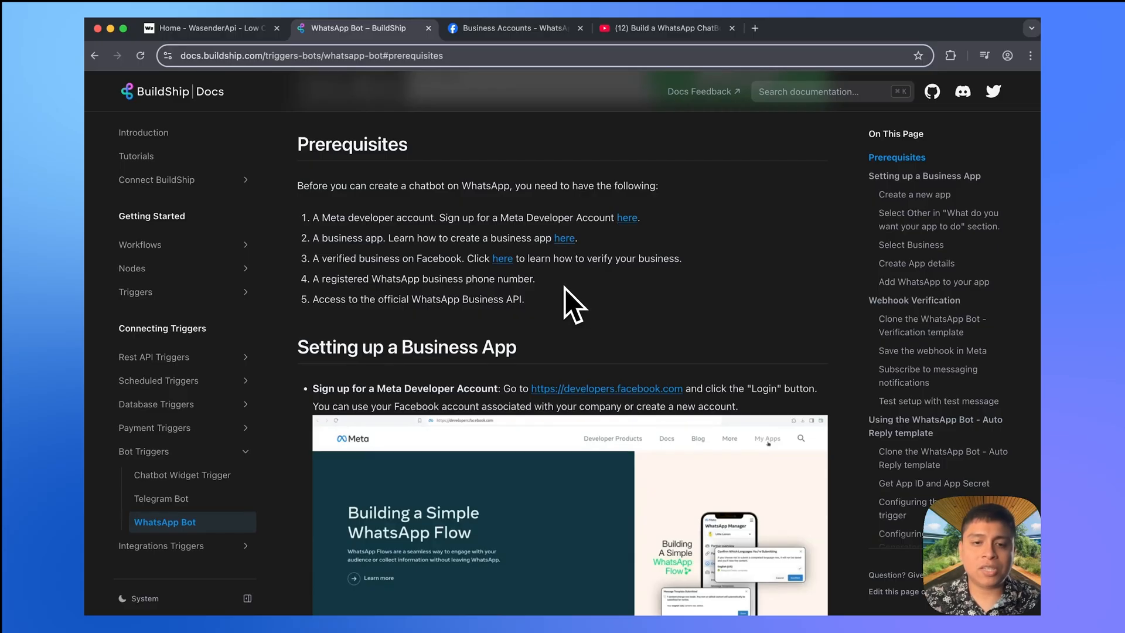
pyautogui.moveTo(538, 303); pyautogui.dragTo(305, 196)
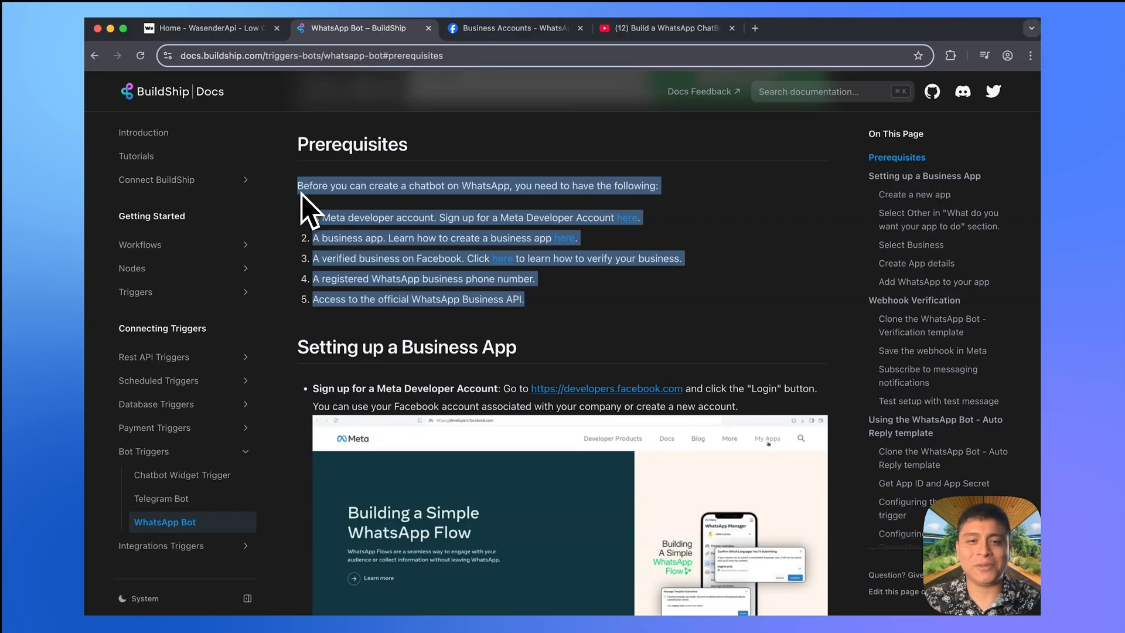
# - Switch to the 'Home - WasenderApi' tab
pyautogui.click(231, 37)
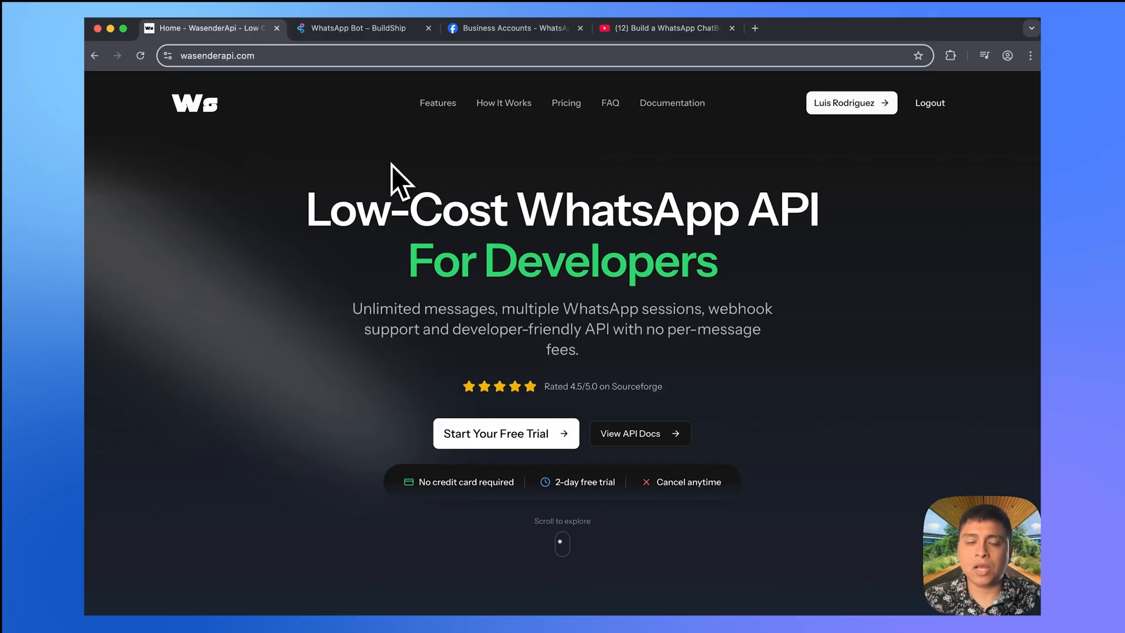
pyautogui.scroll(-20, 648, 452)
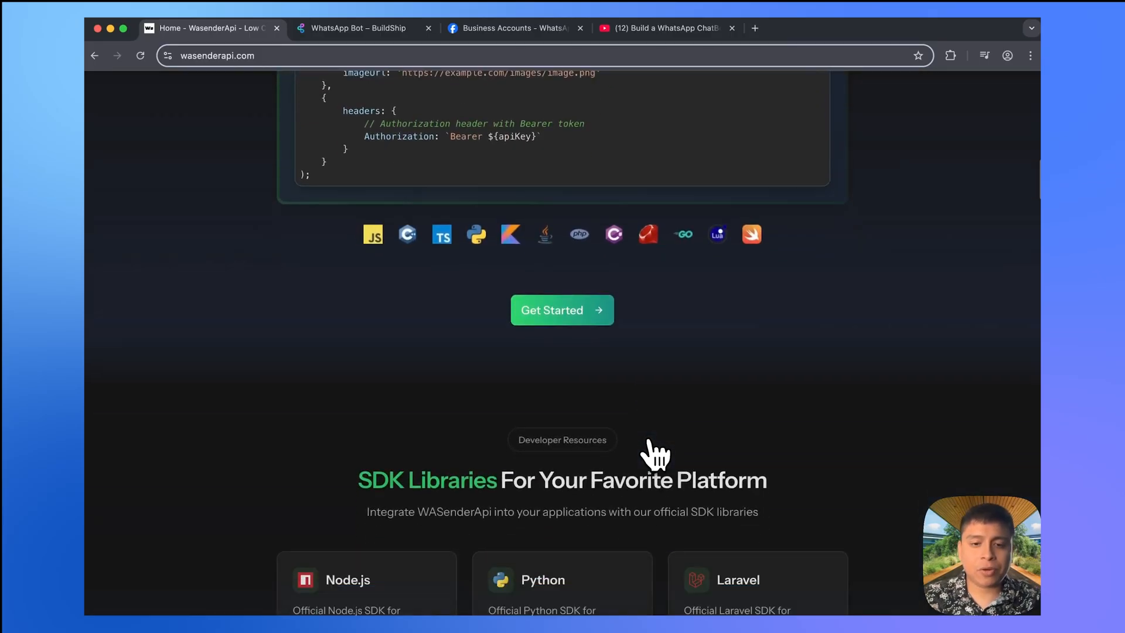
pyautogui.scroll(-10, 655, 454)
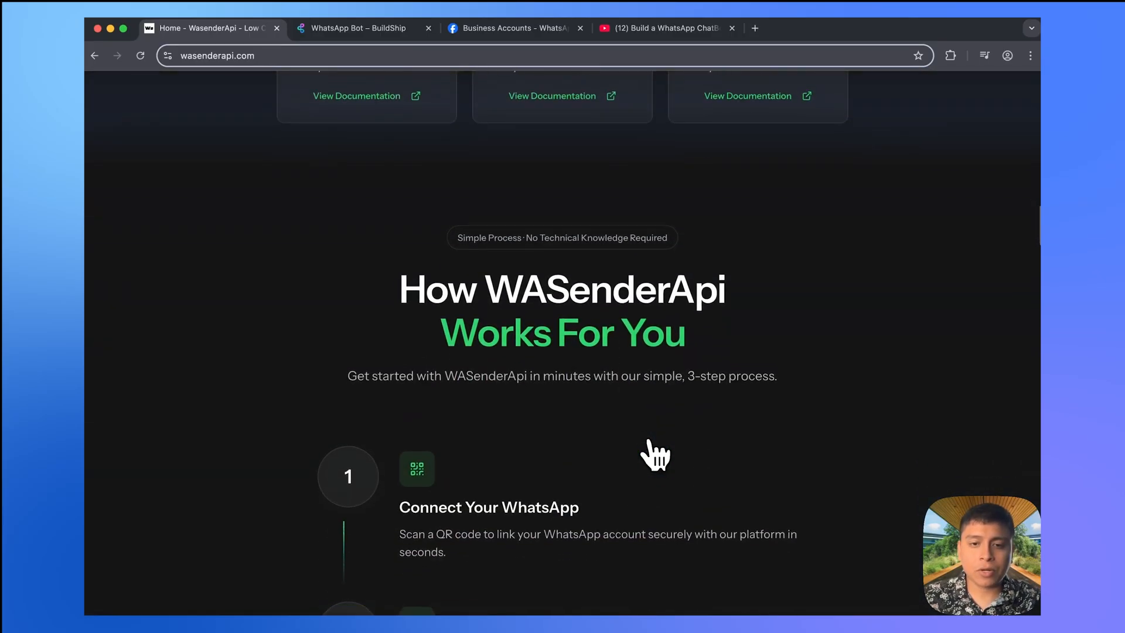
pyautogui.scroll(-2, 650, 453)
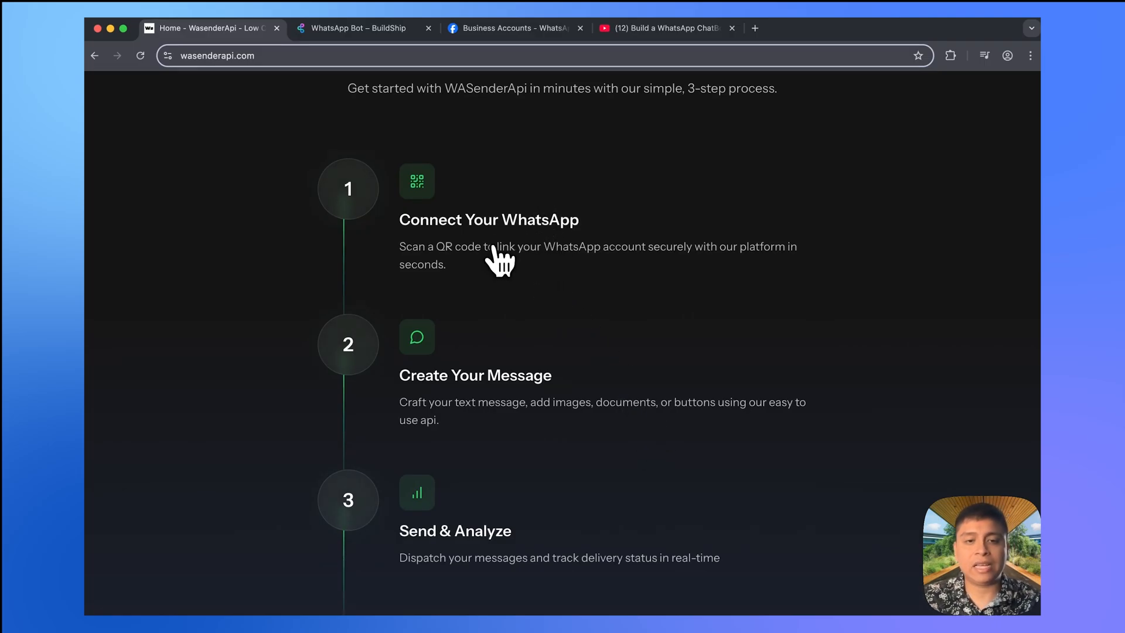
pyautogui.scroll(-3, 572, 284)
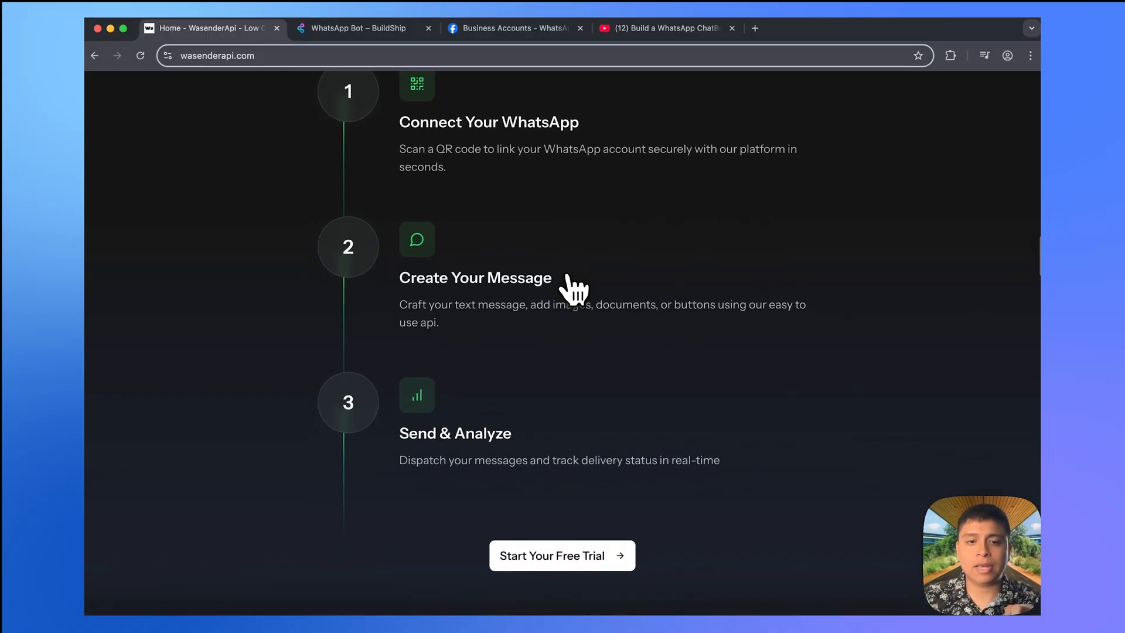
pyautogui.scroll(-2, 527, 346)
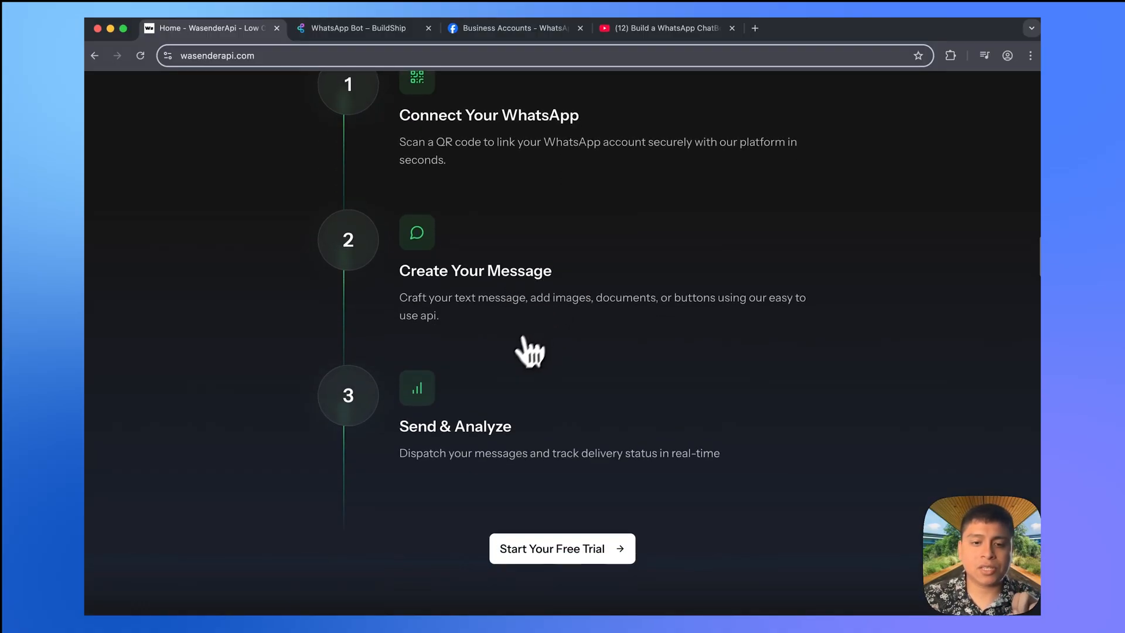
pyautogui.scroll(20, 516, 358)
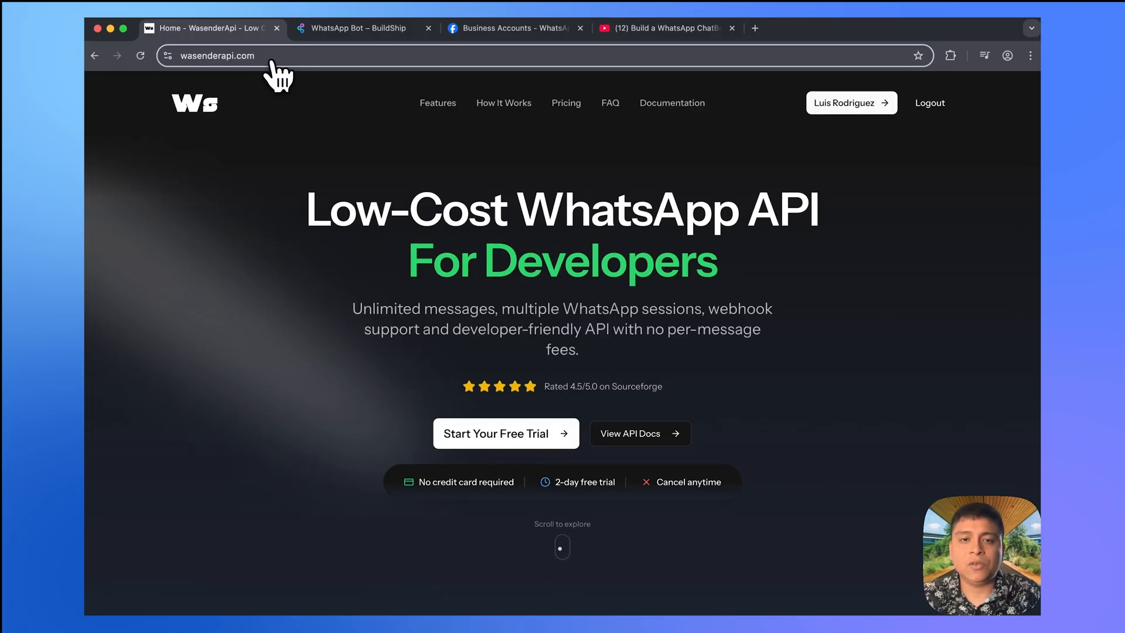
# - Start a new WhatsApp session from the dashboard, named 'My Bot'
pyautogui.click(853, 110)
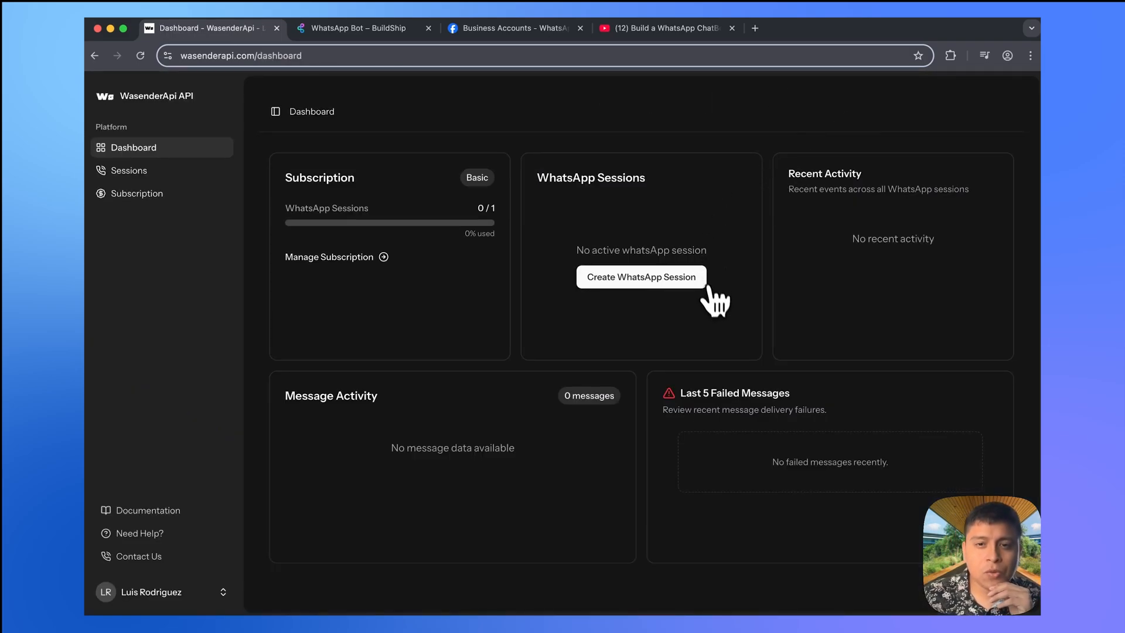
pyautogui.click(675, 286)
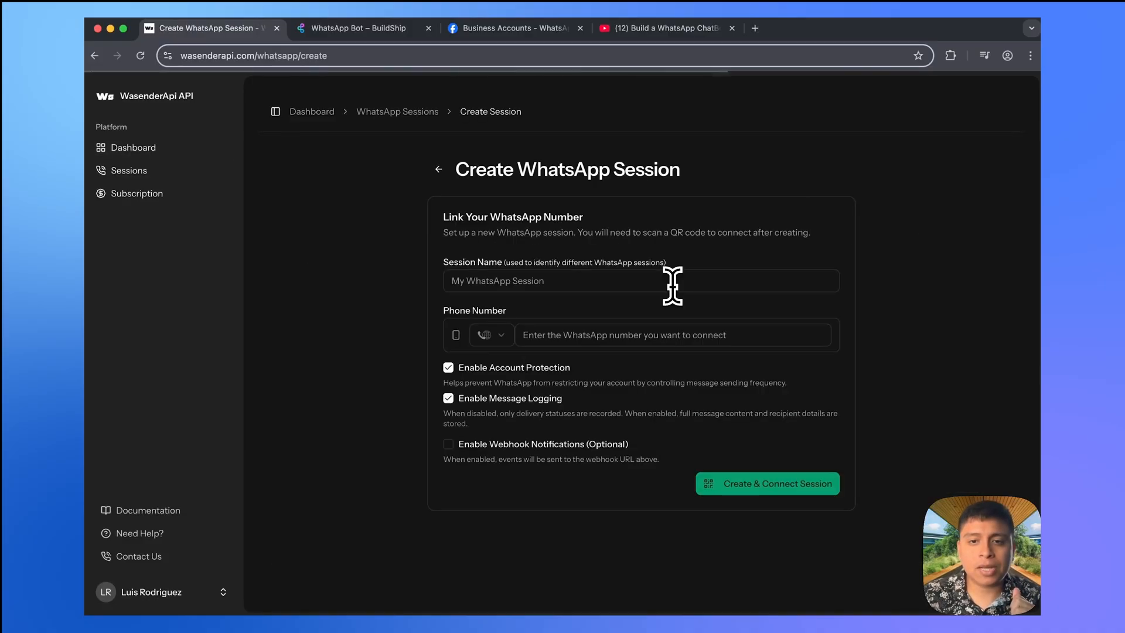
pyautogui.click(536, 287)
pyautogui.write('M')
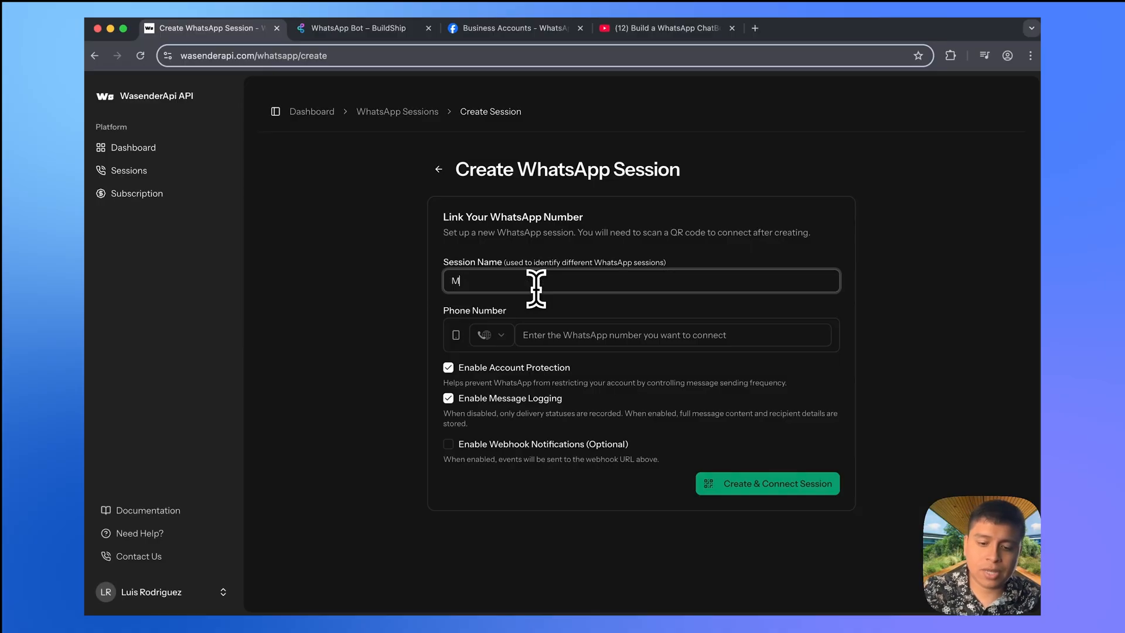
pyautogui.write('y Bot')
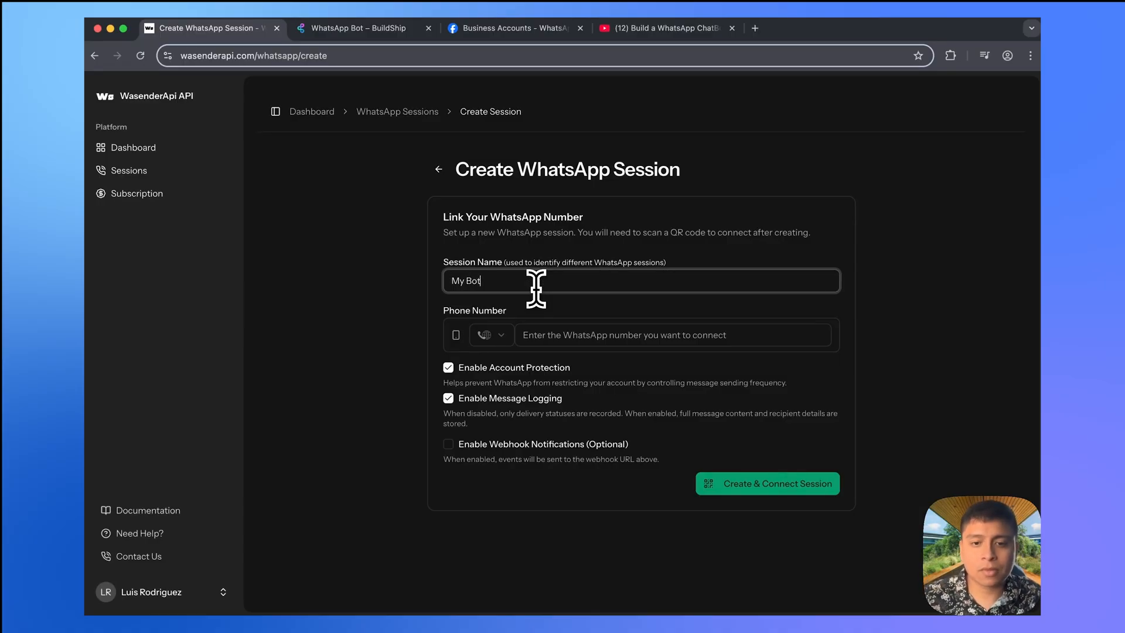
# - Enter the phone number with Belize (+501) code and leave webhook notifications off
pyautogui.click(564, 338)
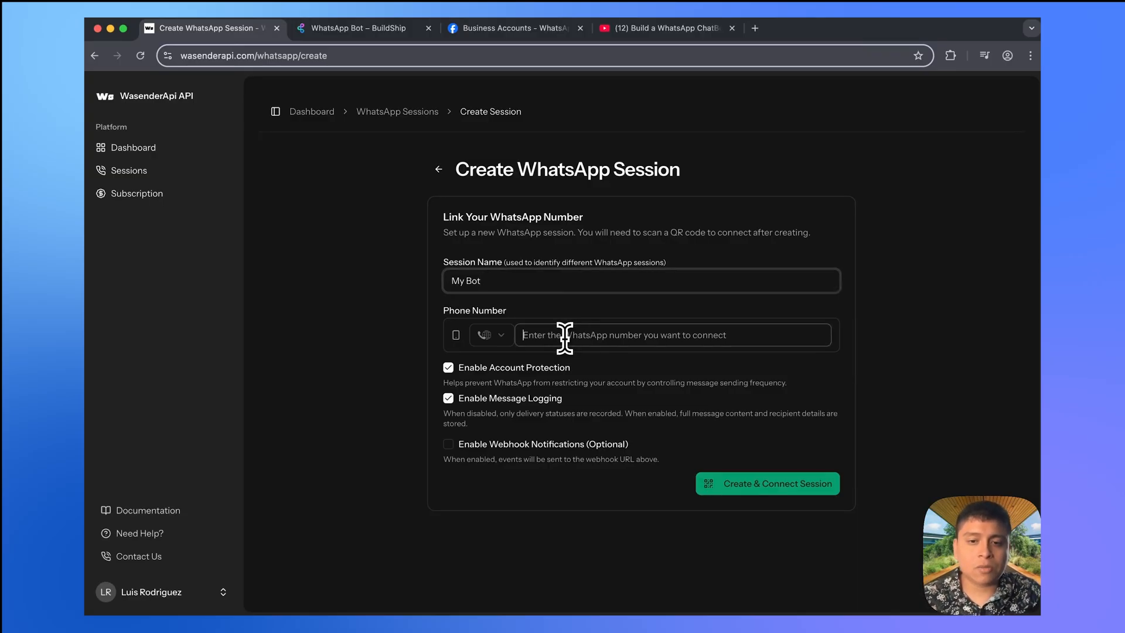
pyautogui.click(490, 336)
pyautogui.scroll(-6, 505, 357)
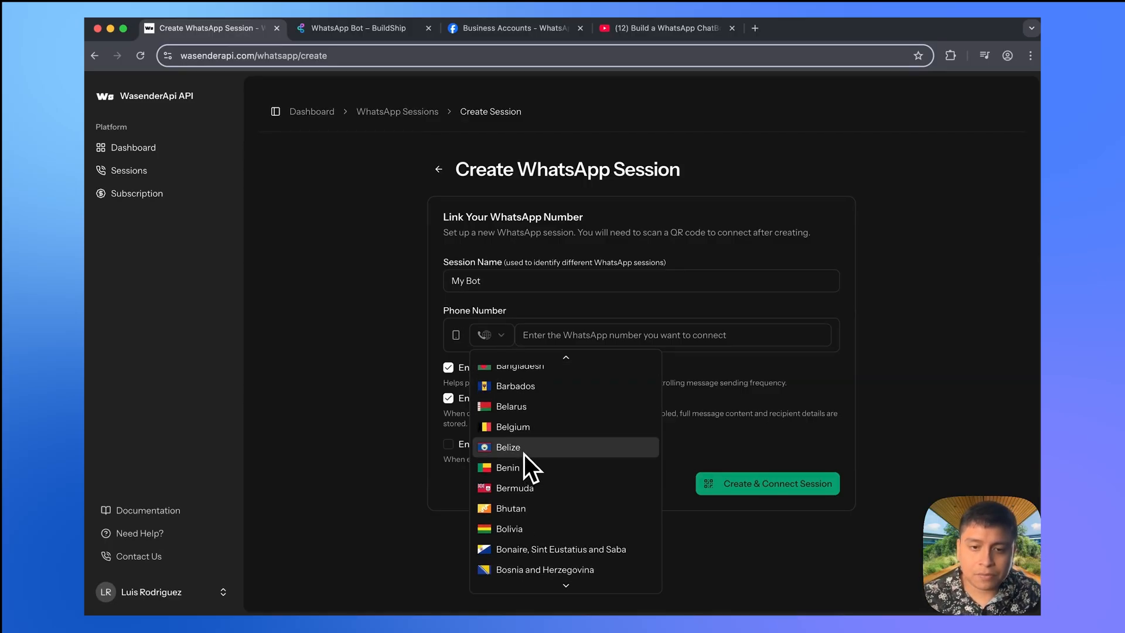
pyautogui.click(524, 452)
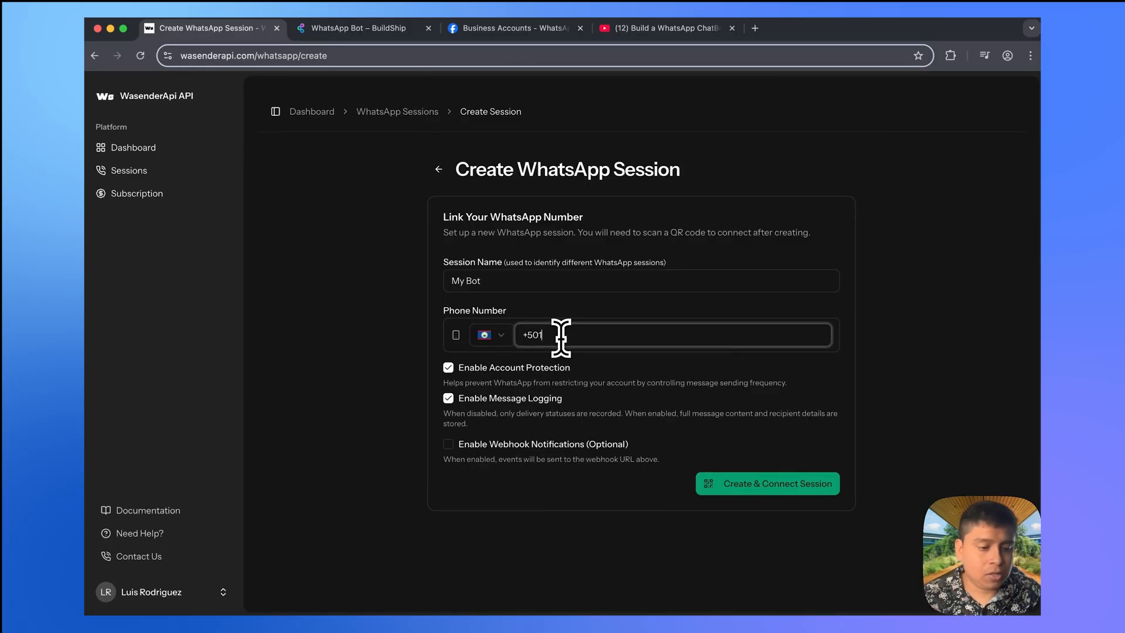
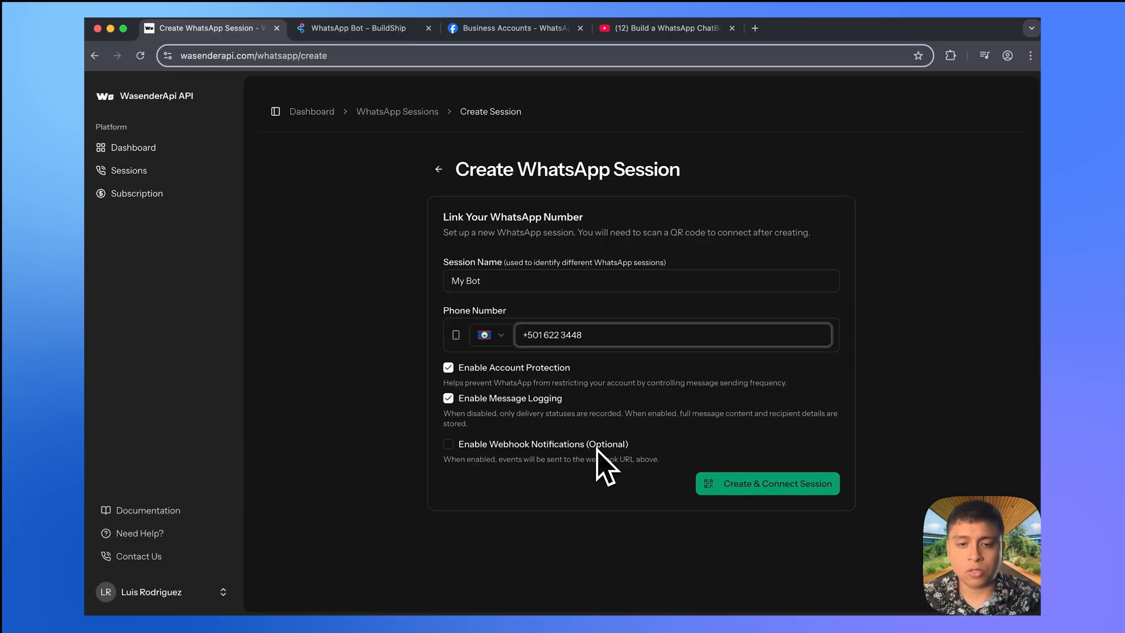
pyautogui.click(533, 445)
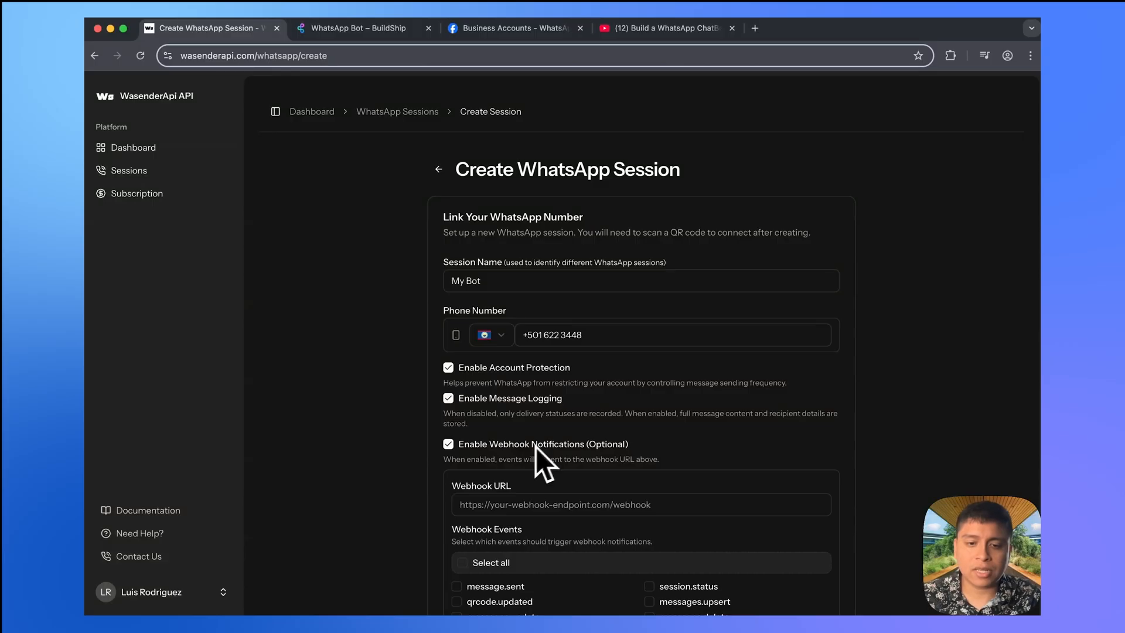
pyautogui.scroll(-3, 536, 448)
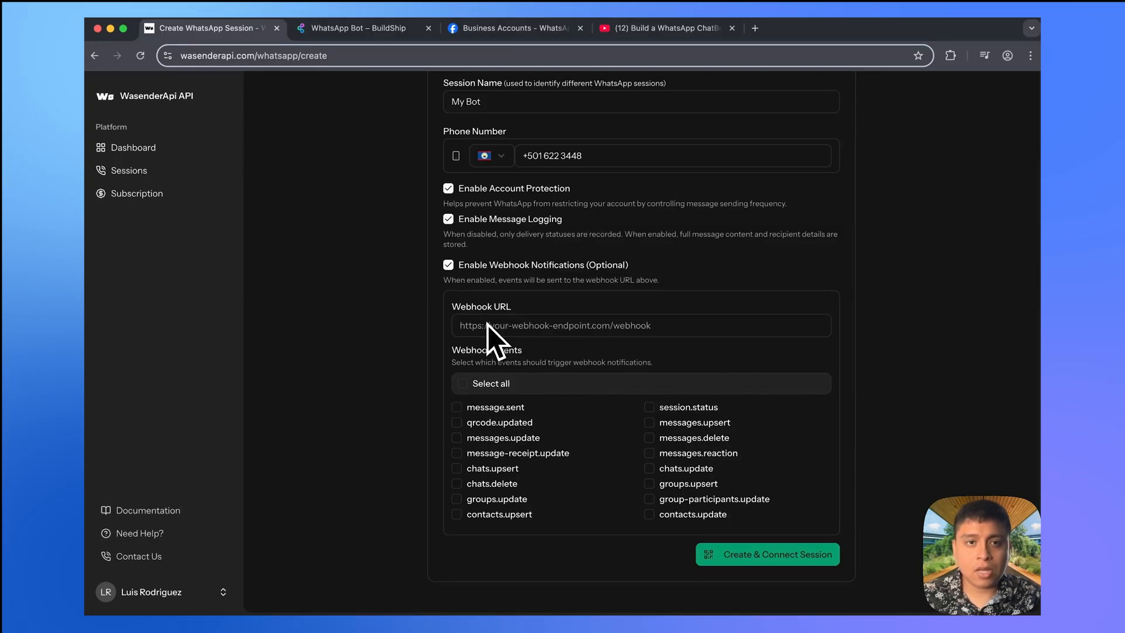
pyautogui.click(448, 265)
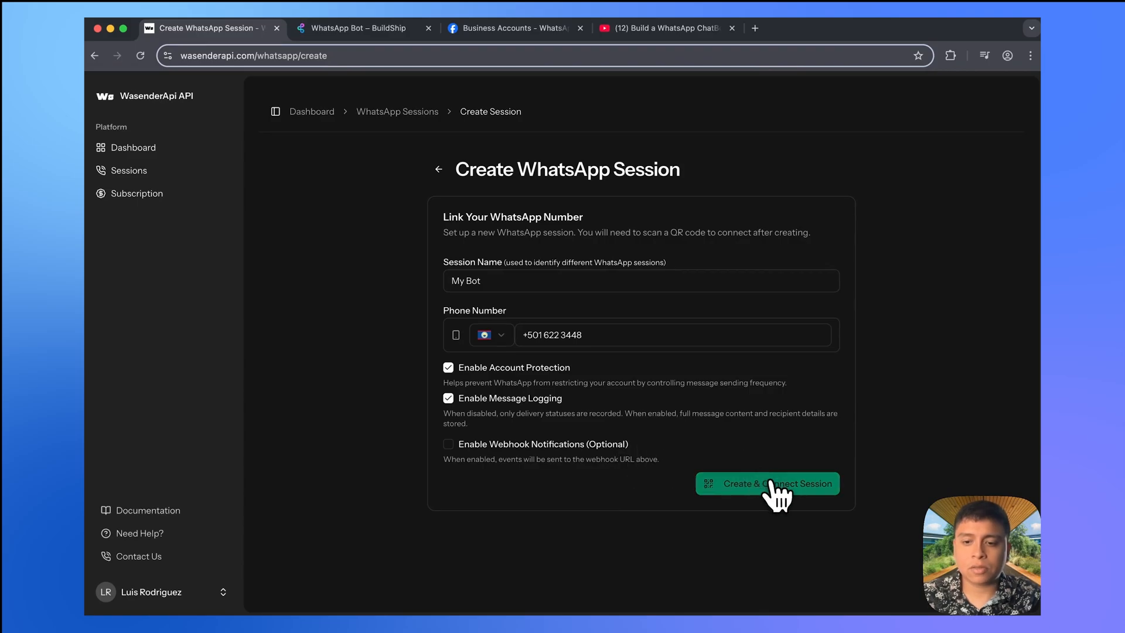
# - Create and connect the My Bot session via its QR code, then review the session page
pyautogui.click(794, 484)
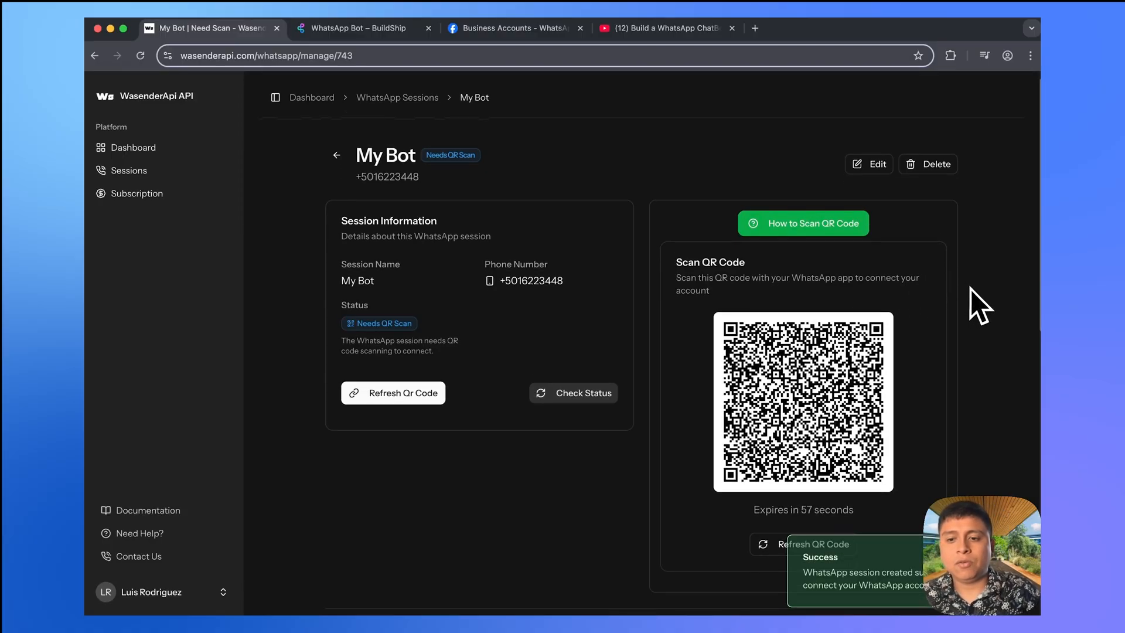
pyautogui.scroll(-3, 970, 287)
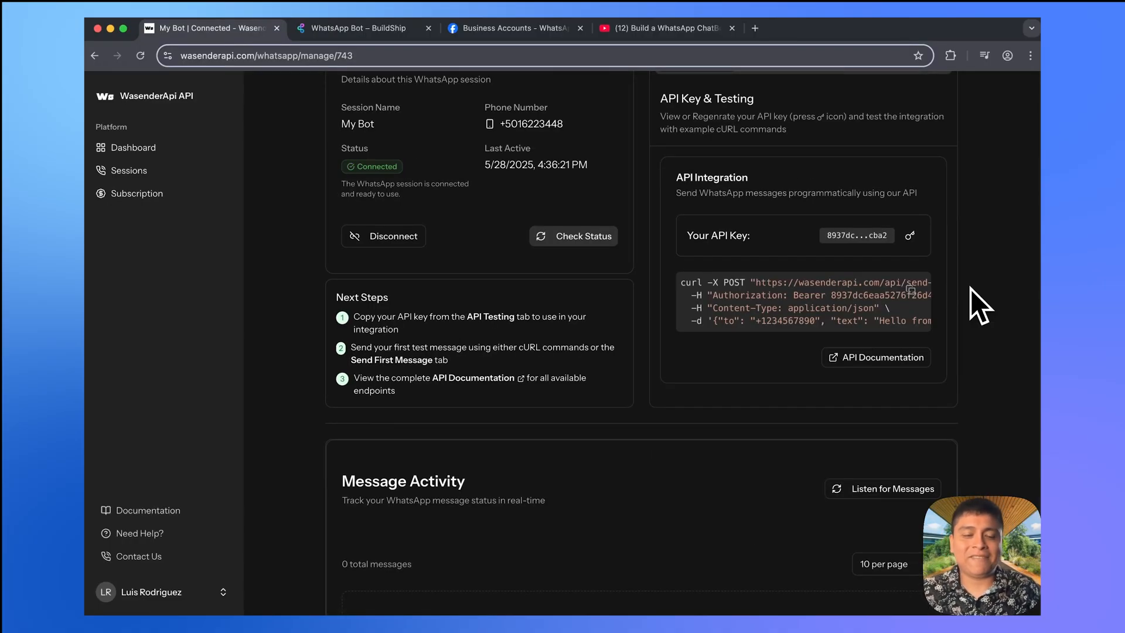
pyautogui.scroll(3, 674, 324)
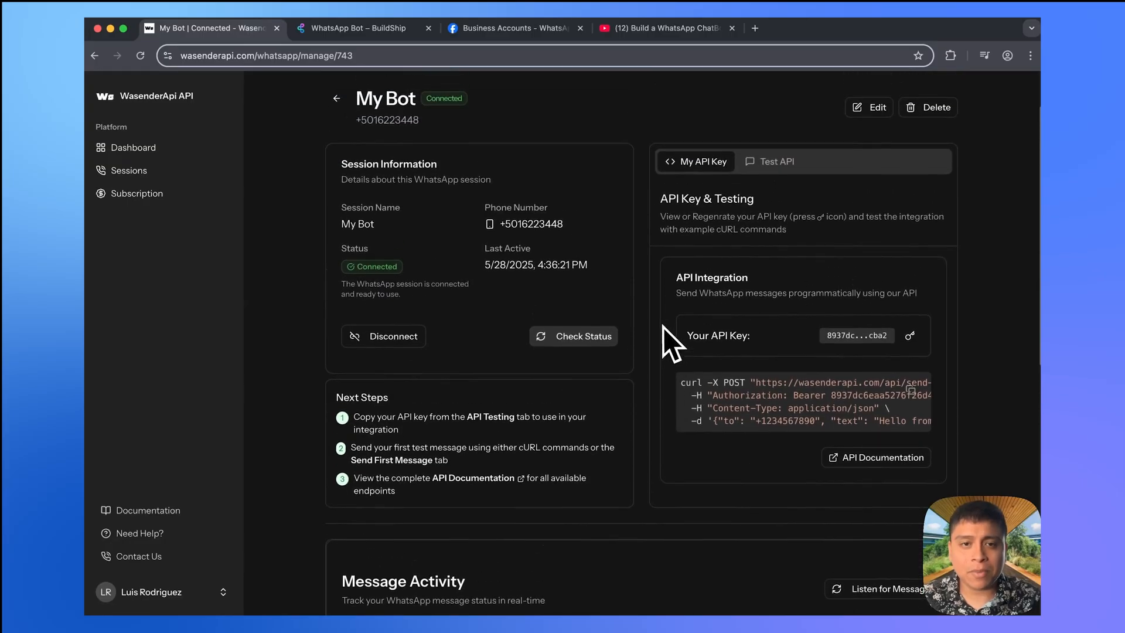
pyautogui.scroll(2, 664, 327)
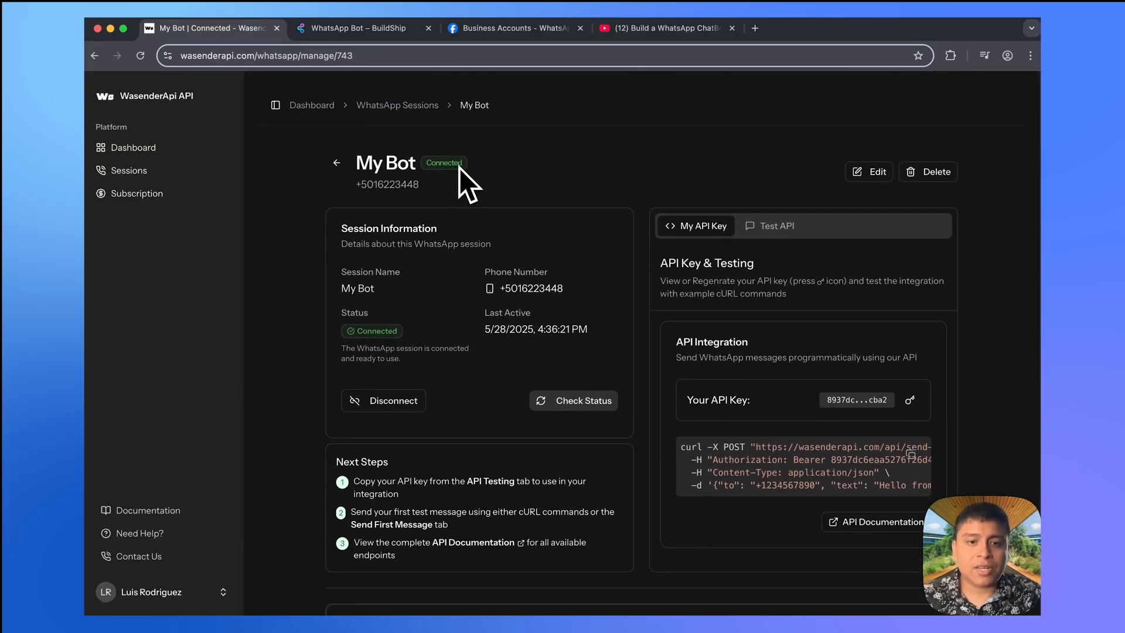
pyautogui.scroll(-4, 577, 241)
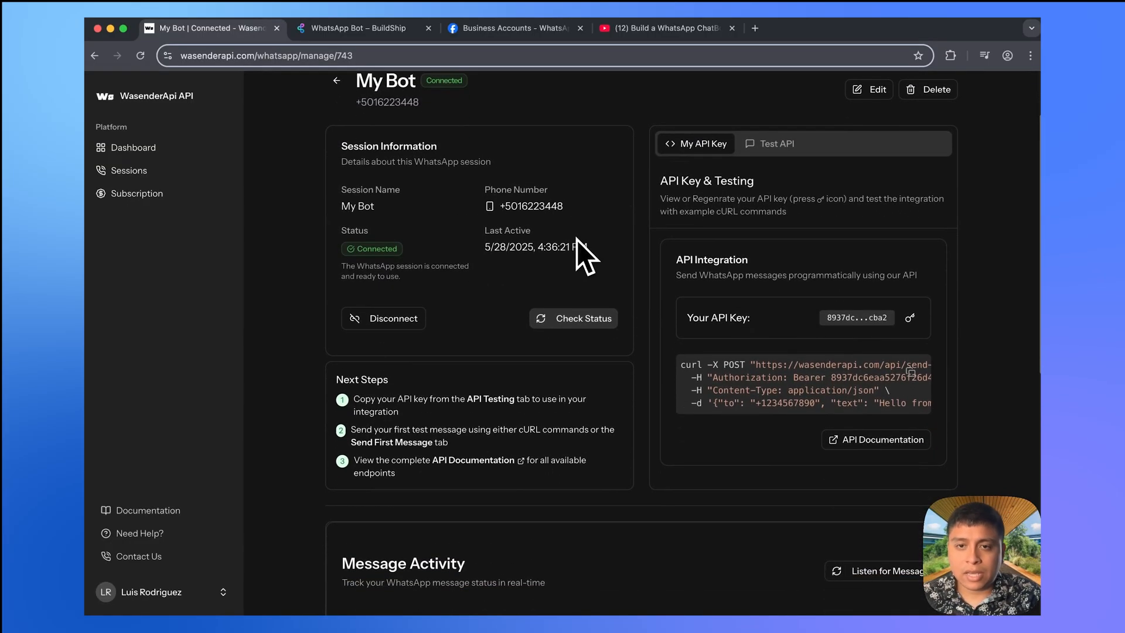
pyautogui.scroll(-10, 577, 240)
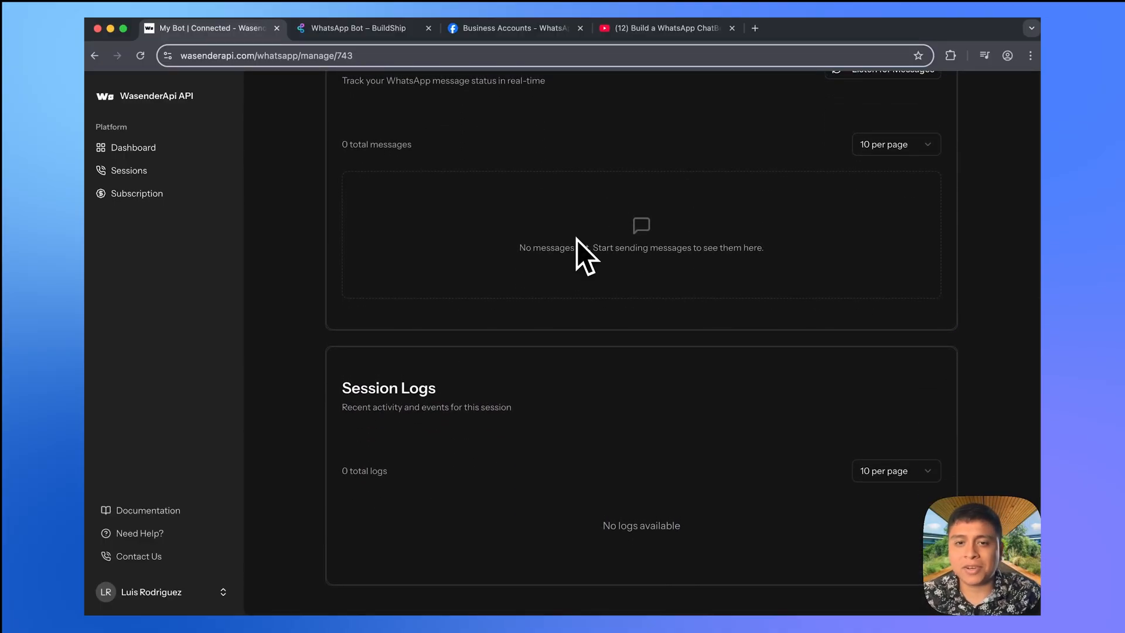
# - Send a 'Hello!' test message to the recipient's number and view it in WhatsApp Web
pyautogui.scroll(10, 577, 241)
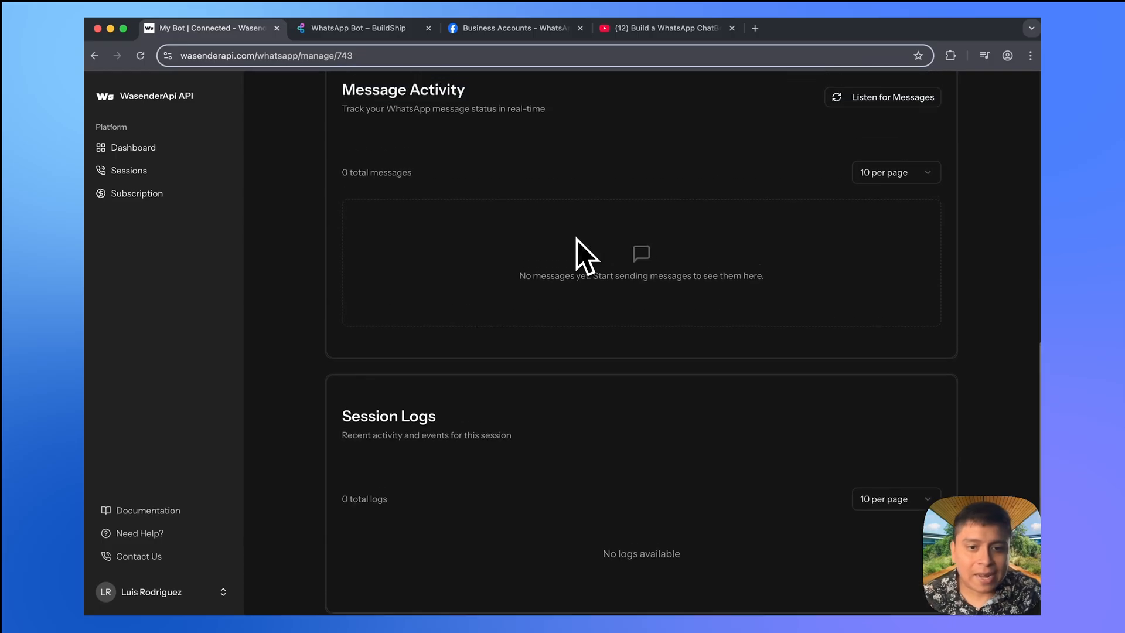
pyautogui.scroll(3, 576, 240)
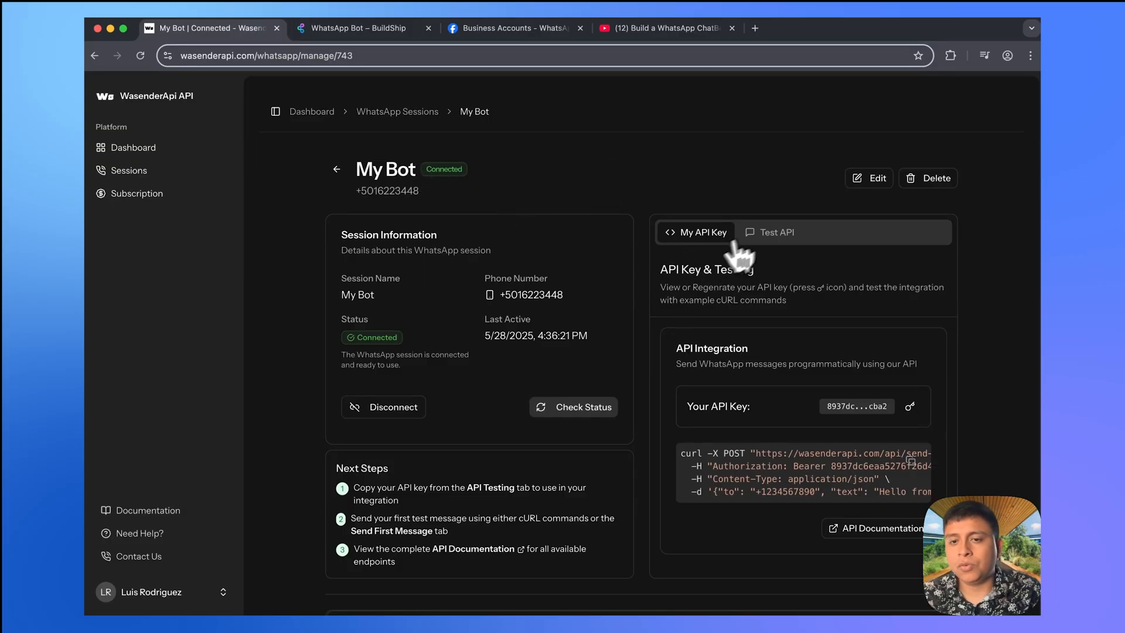
pyautogui.click(776, 233)
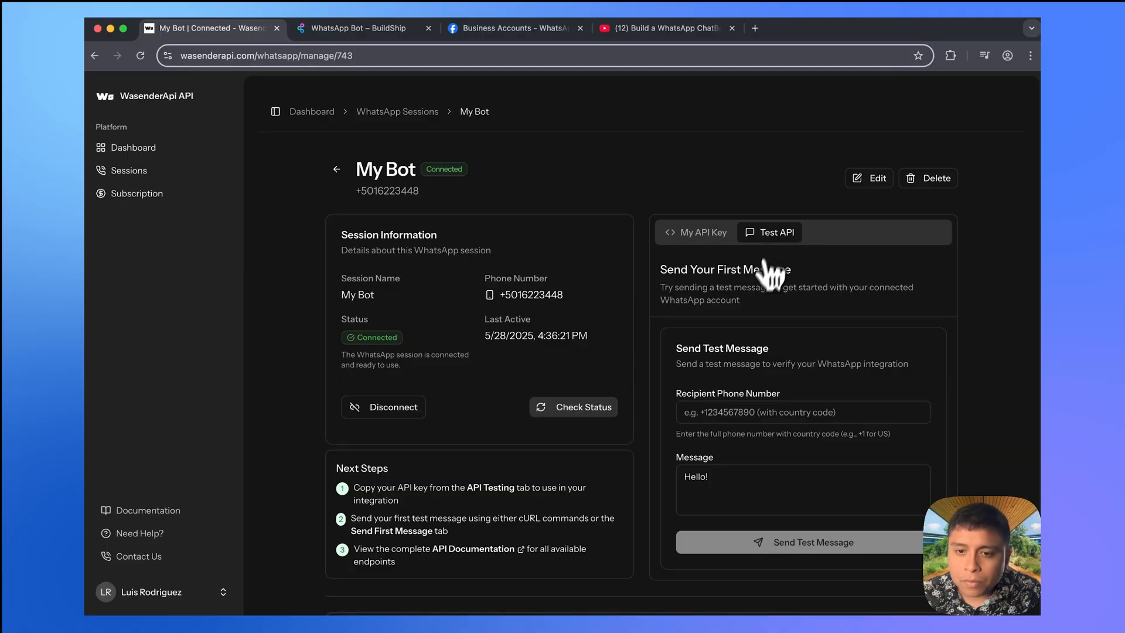
pyautogui.scroll(-3, 762, 267)
pyautogui.click(732, 287)
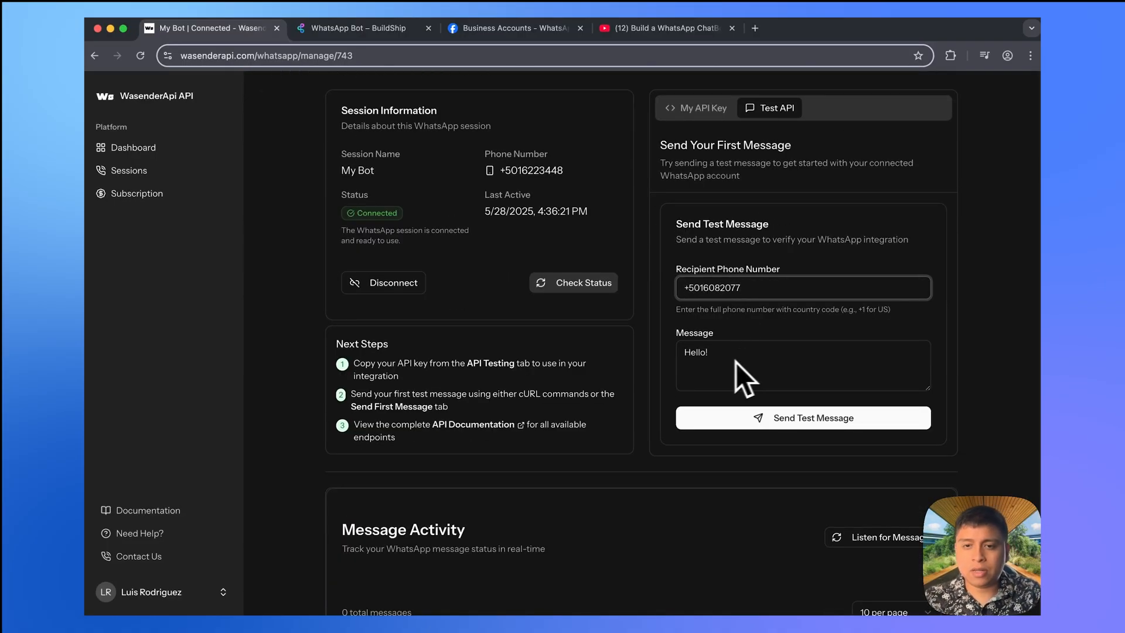
pyautogui.click(785, 422)
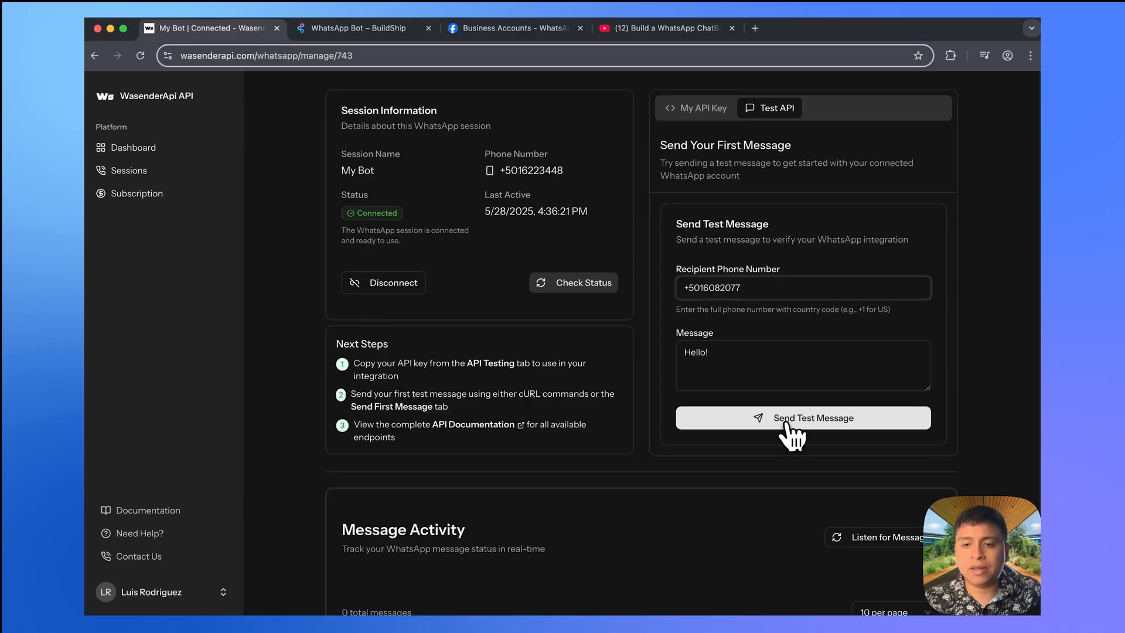
pyautogui.press('super+Tab')
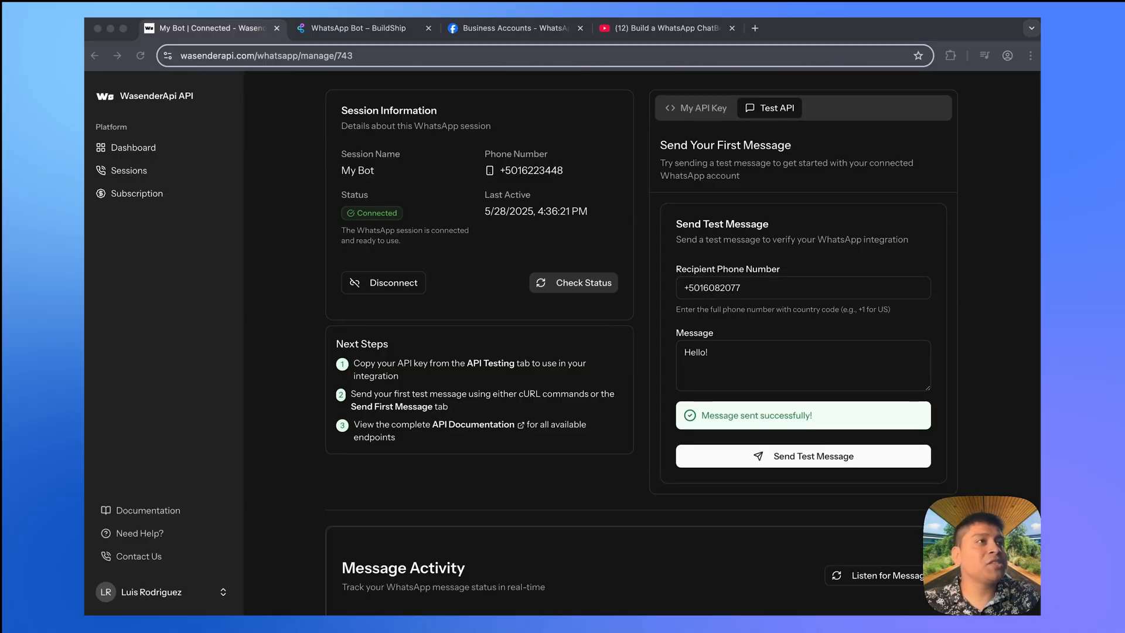
pyautogui.moveTo(192, 322); pyautogui.dragTo(642, 48)
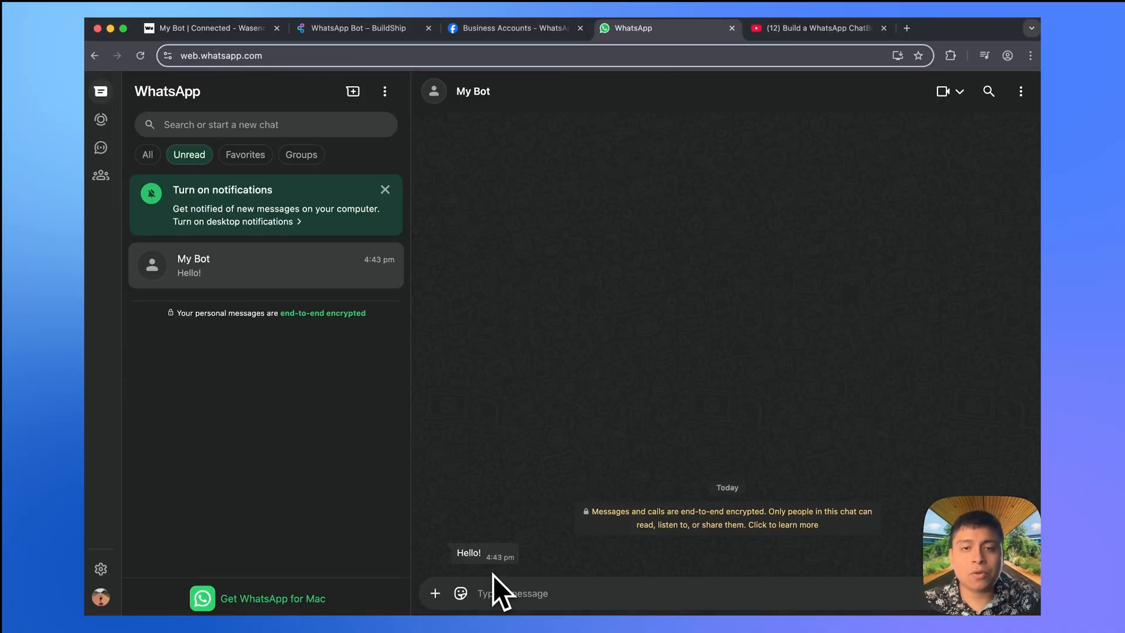
# - Change the test message to 'Hello World' and send it from WasenderAPI
pyautogui.click(229, 30)
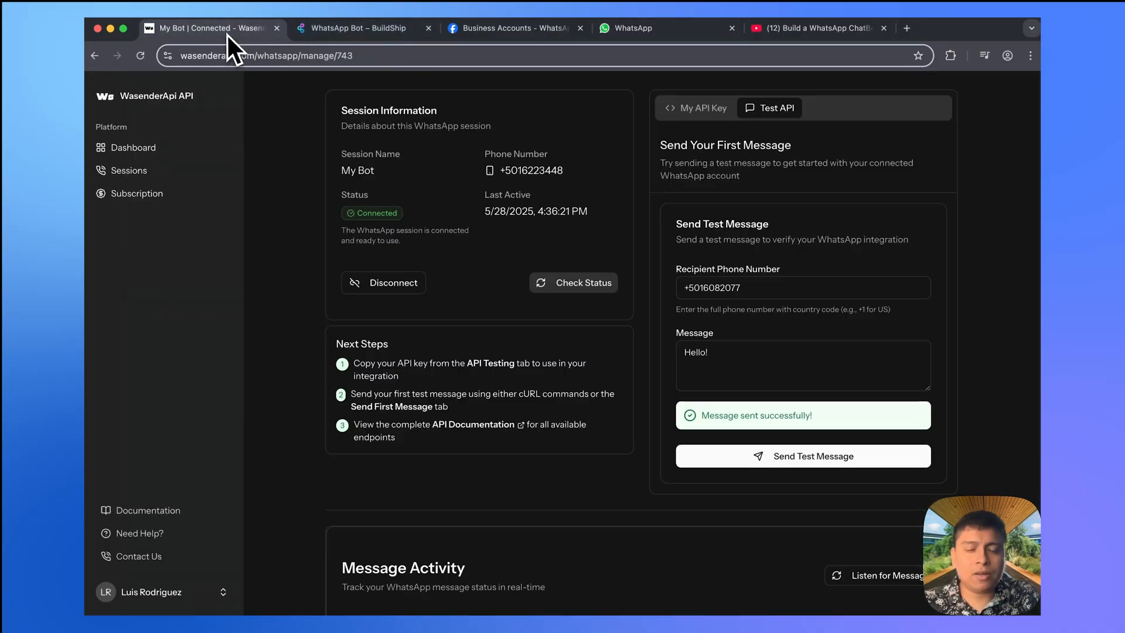
pyautogui.click(727, 351)
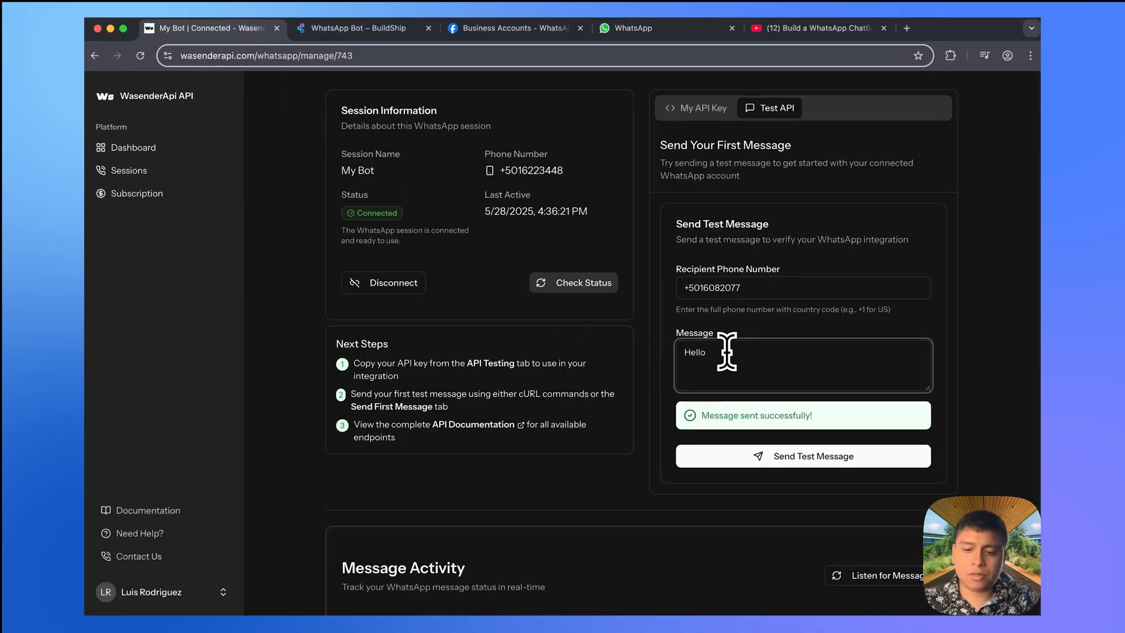
pyautogui.write('World')
pyautogui.click(757, 460)
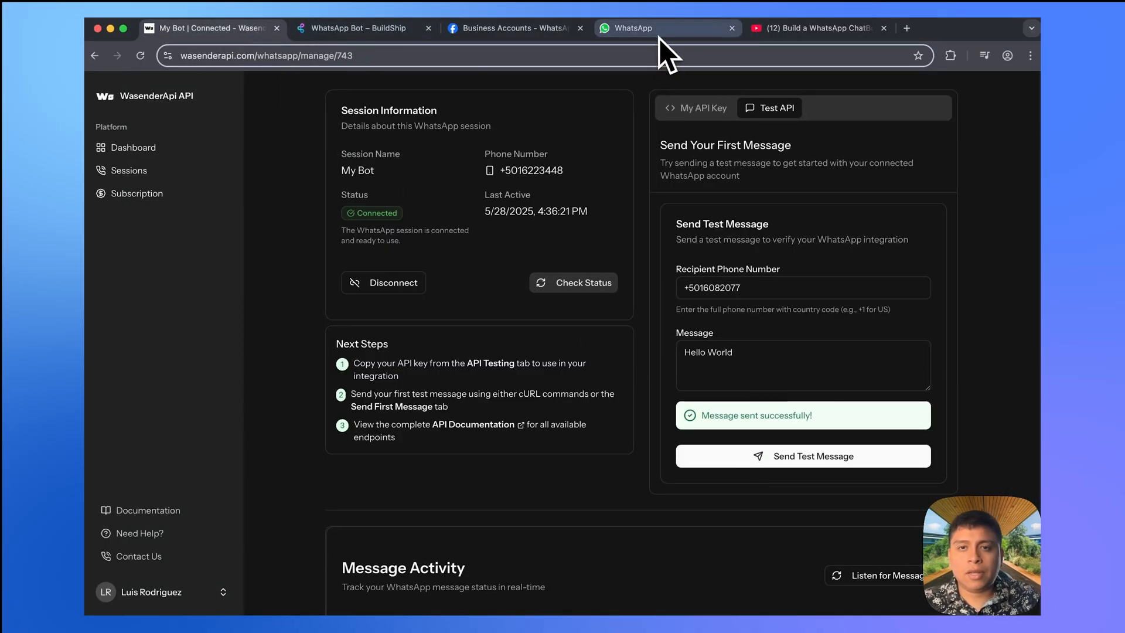
# - Check the My Bot chat and contact details in WhatsApp, then reply 'Hello'
pyautogui.click(658, 33)
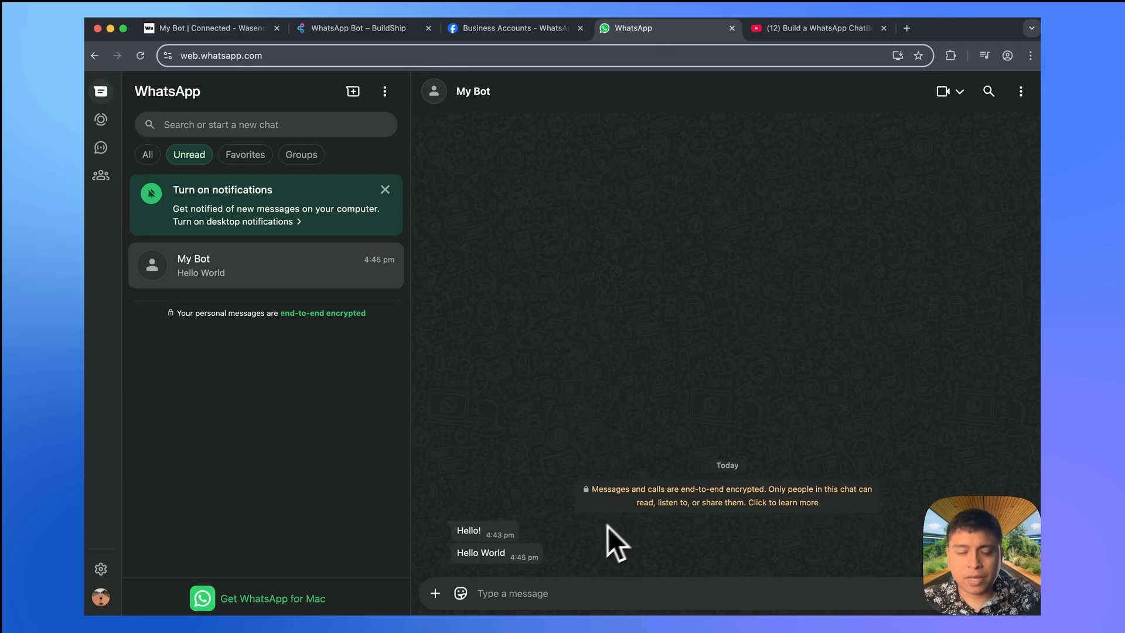
pyautogui.click(475, 92)
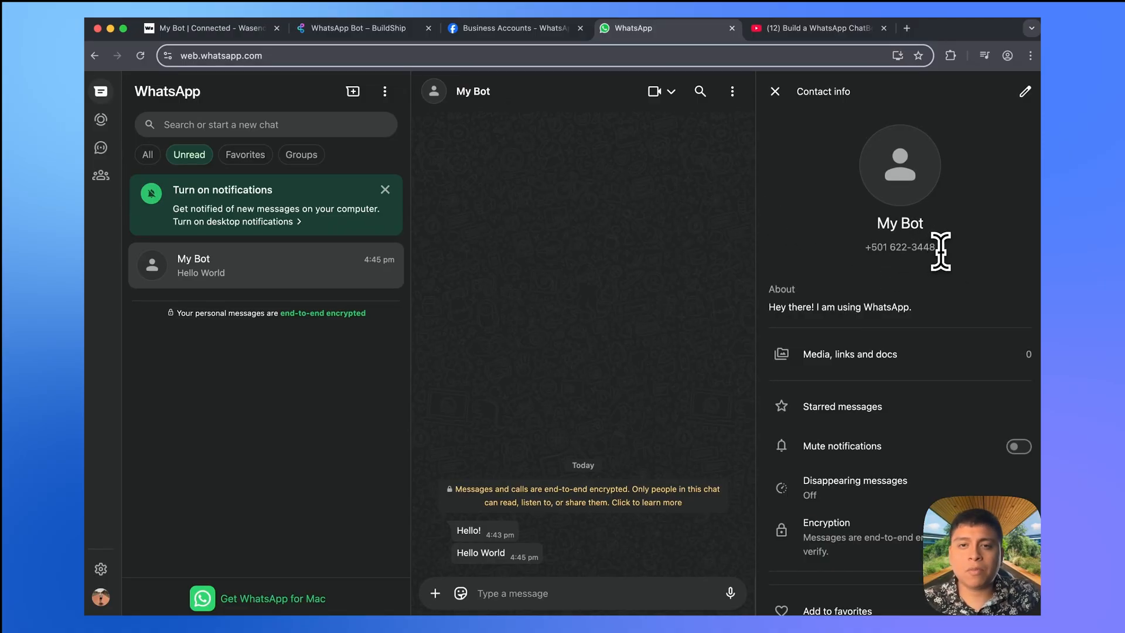
pyautogui.click(211, 30)
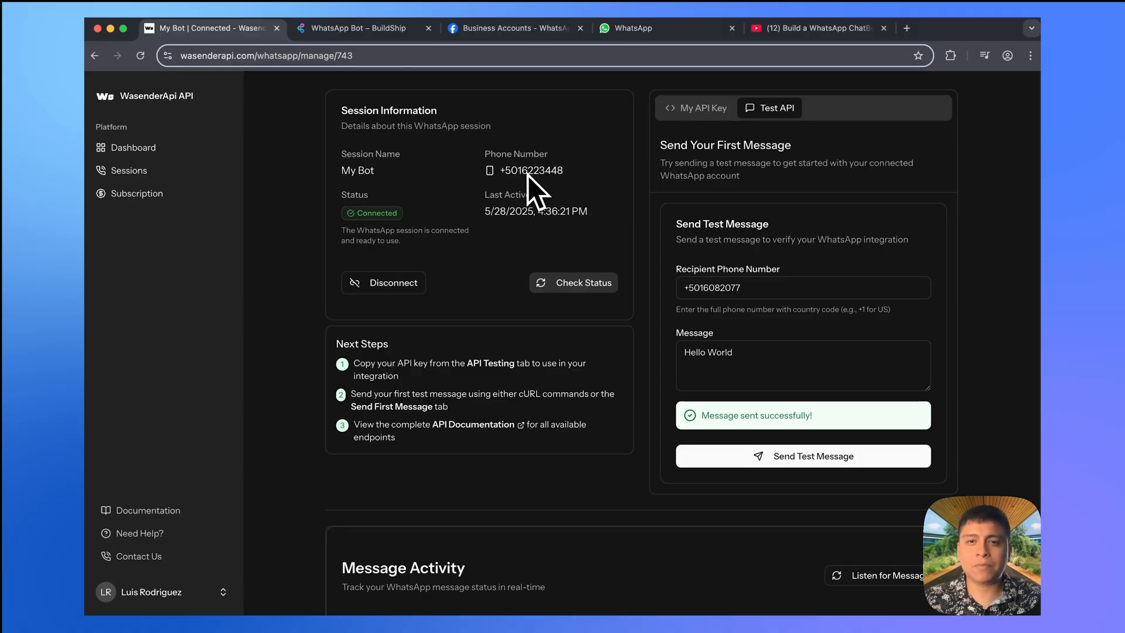
pyautogui.click(654, 32)
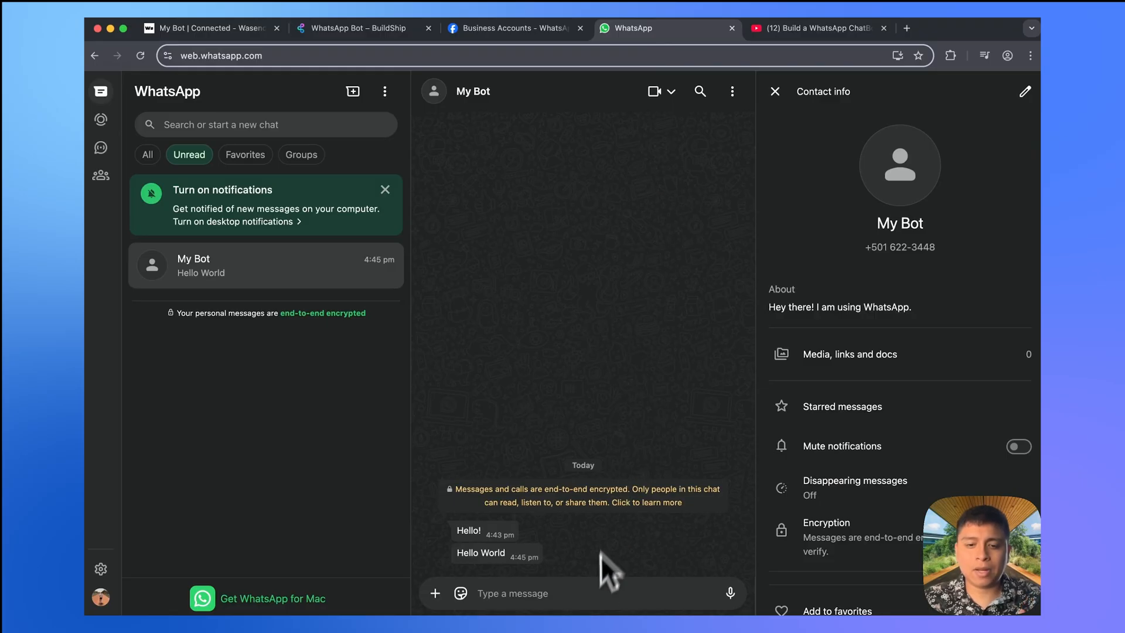
pyautogui.write('Hello')
pyautogui.press('Return')
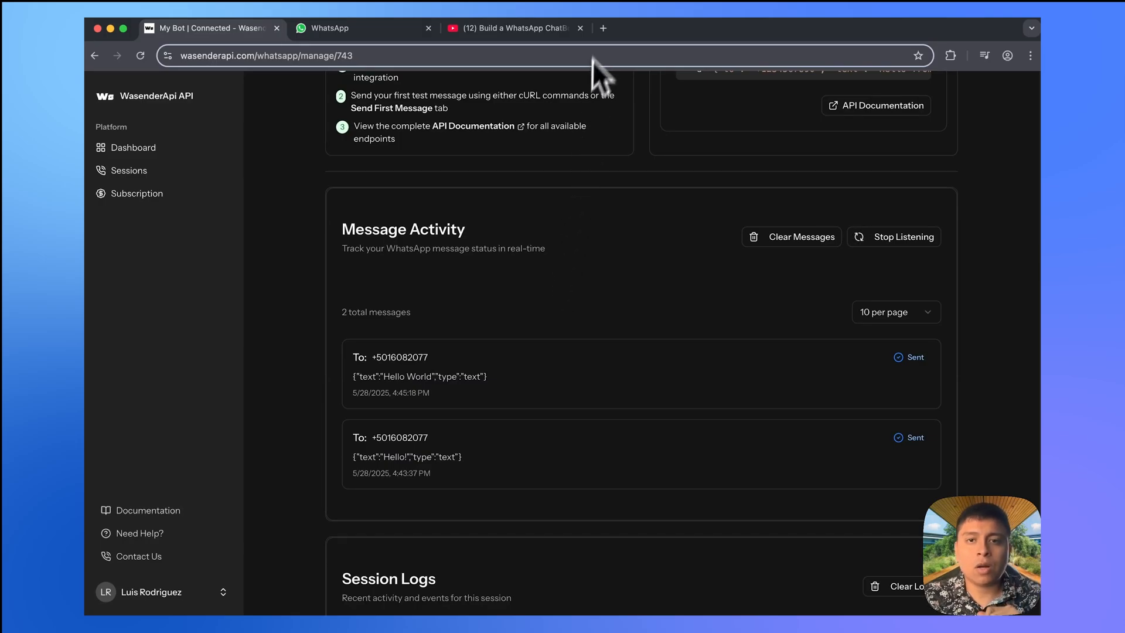
# - Open BuildShip in a new tab and create a from-scratch flow named 'My Bot'
pyautogui.click(603, 28)
pyautogui.write('bui')
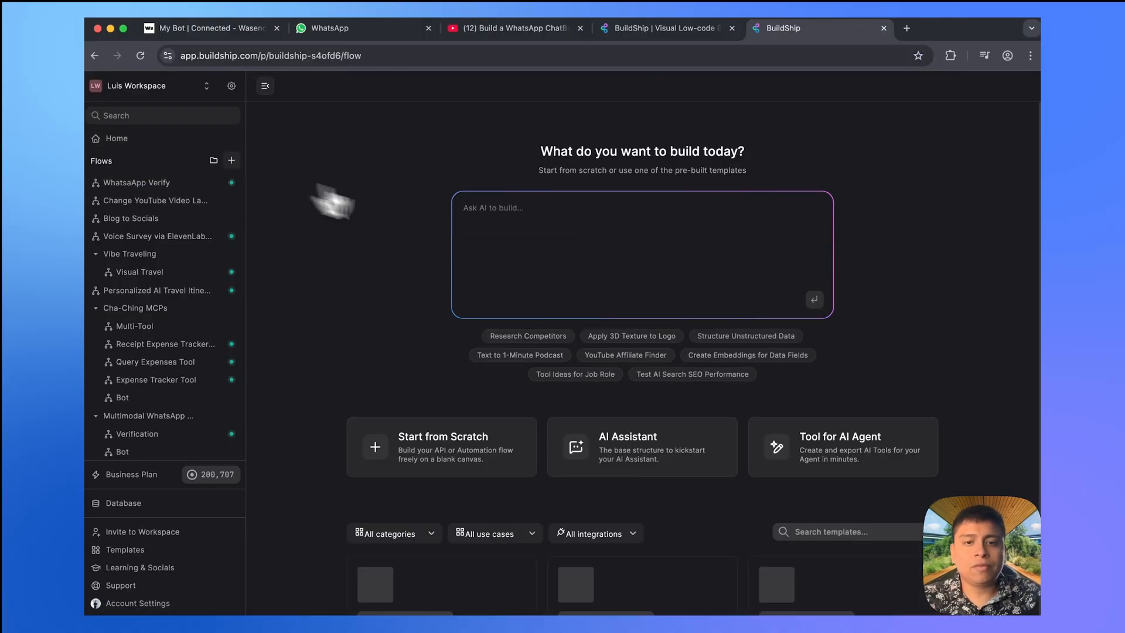
pyautogui.click(452, 454)
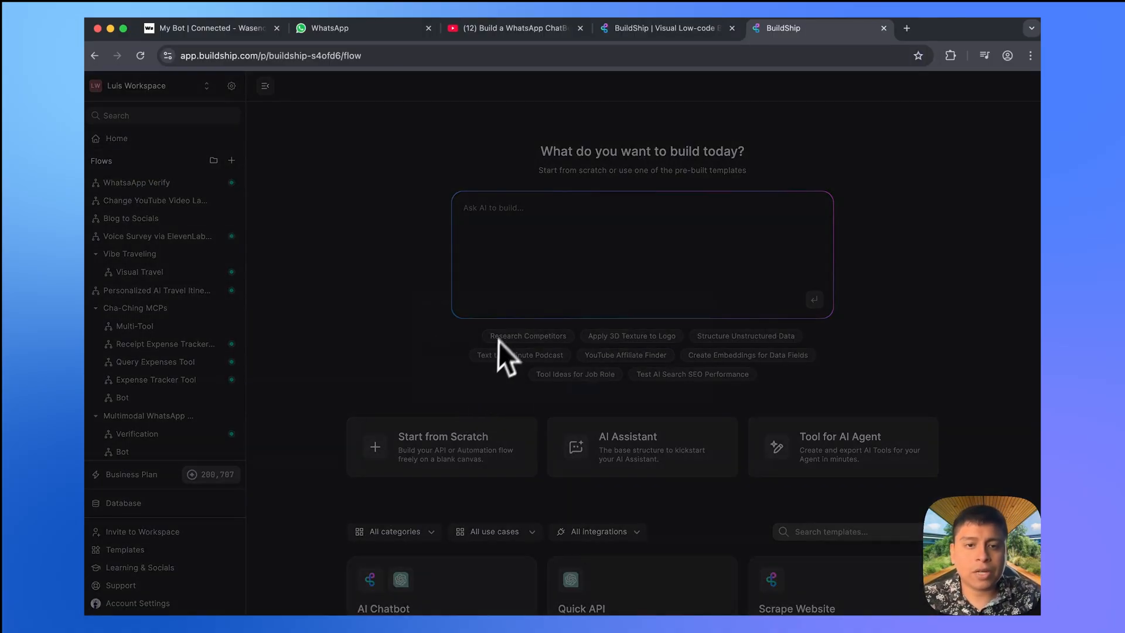
pyautogui.write('My')
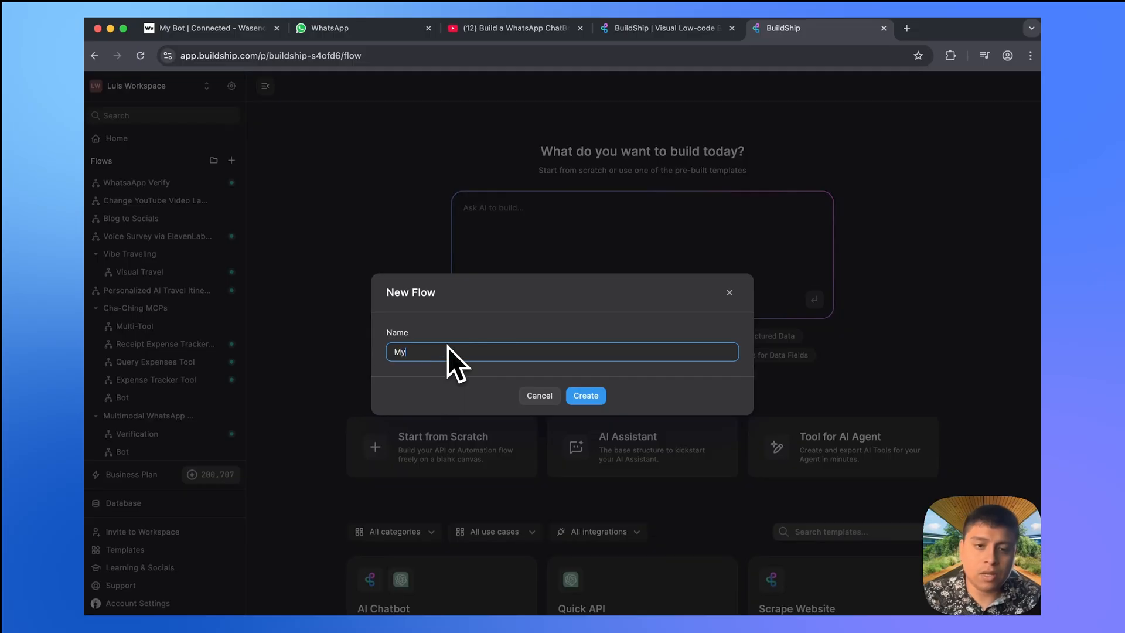
pyautogui.write(' Bot')
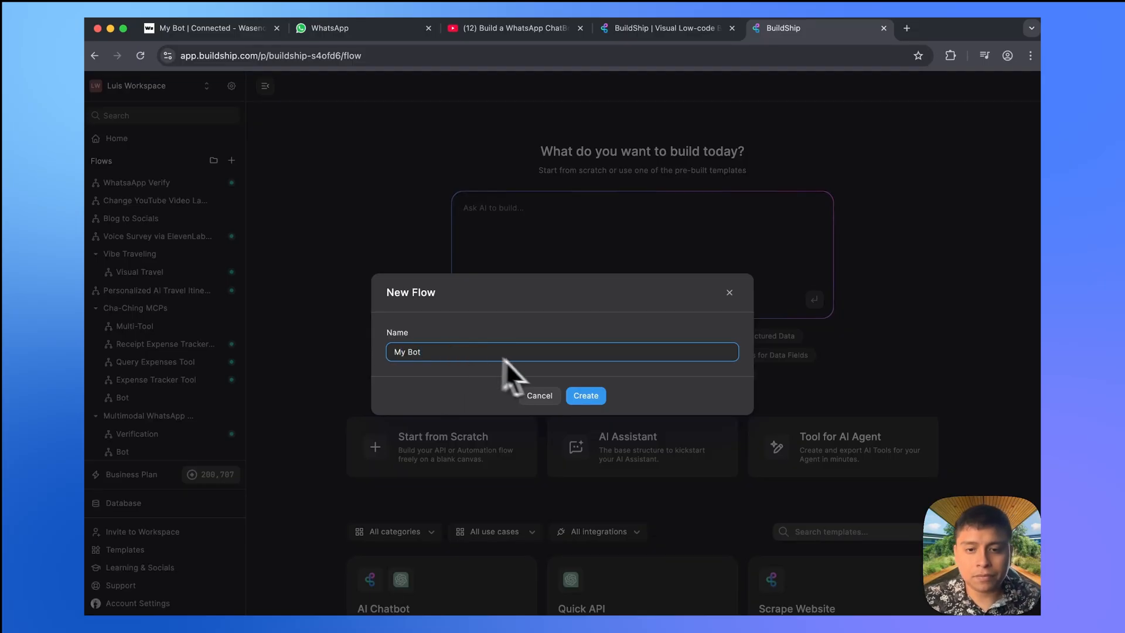
pyautogui.click(585, 395)
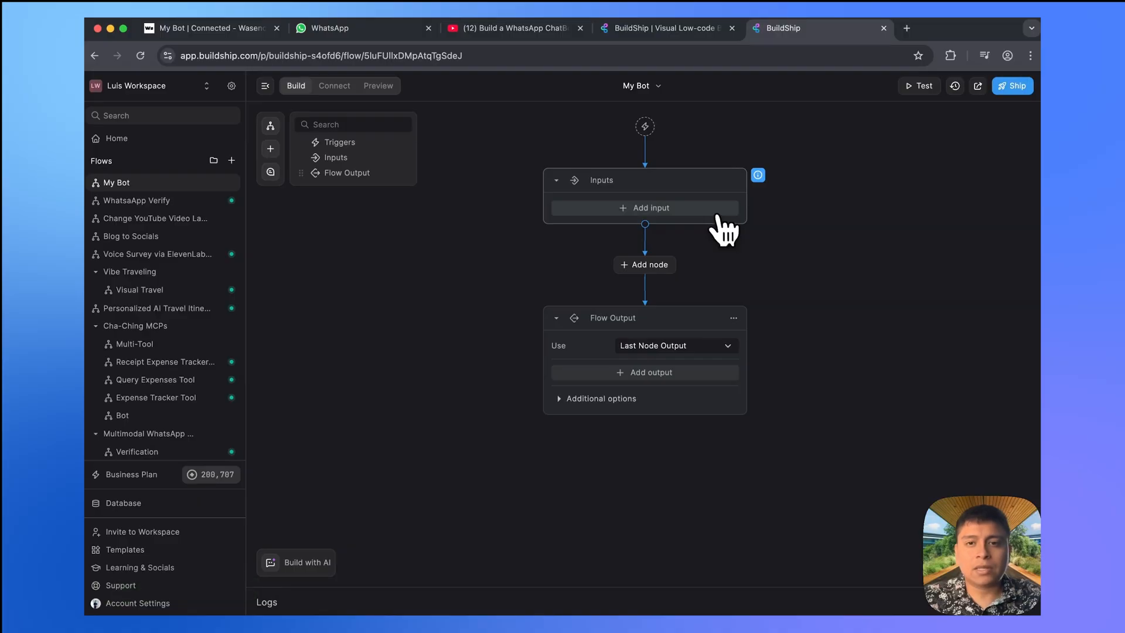
# - Enable webhook notifications on the WasenderAPI My Bot session's edit form
pyautogui.click(216, 31)
pyautogui.scroll(-3, 620, 268)
pyautogui.scroll(-2, 619, 268)
pyautogui.scroll(10, 619, 268)
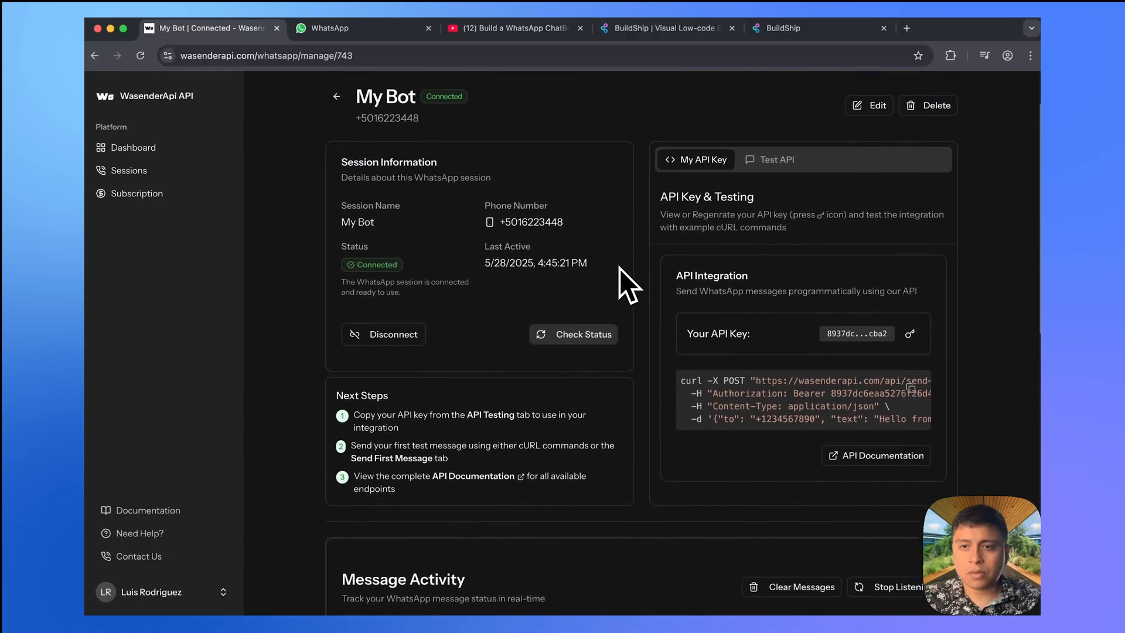
pyautogui.scroll(3, 620, 268)
pyautogui.scroll(2, 620, 268)
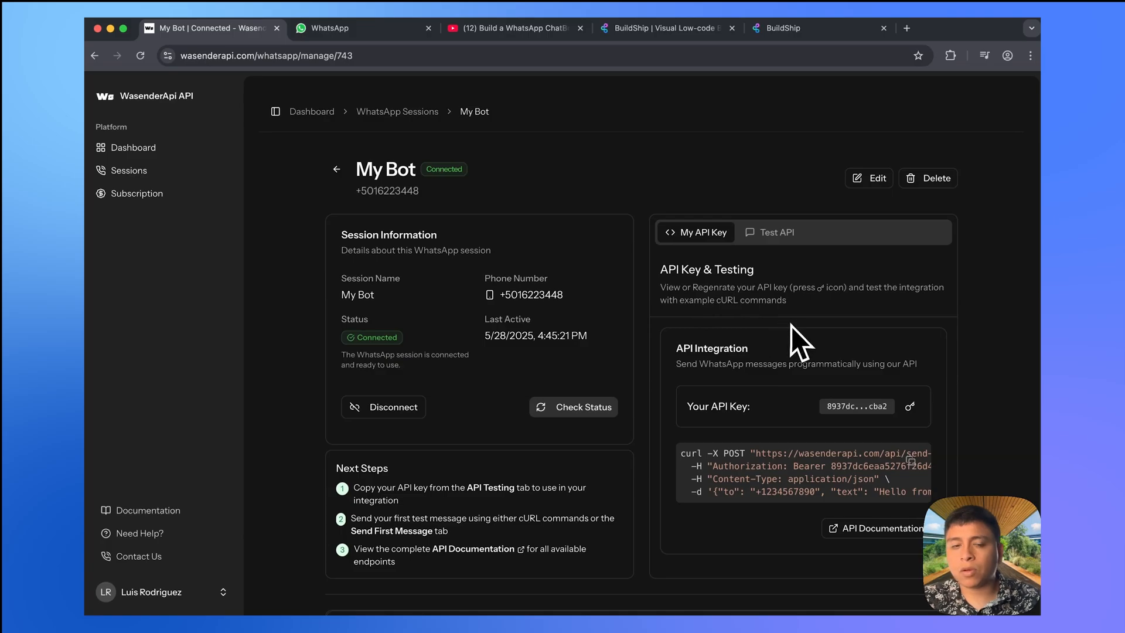
pyautogui.scroll(-3, 791, 326)
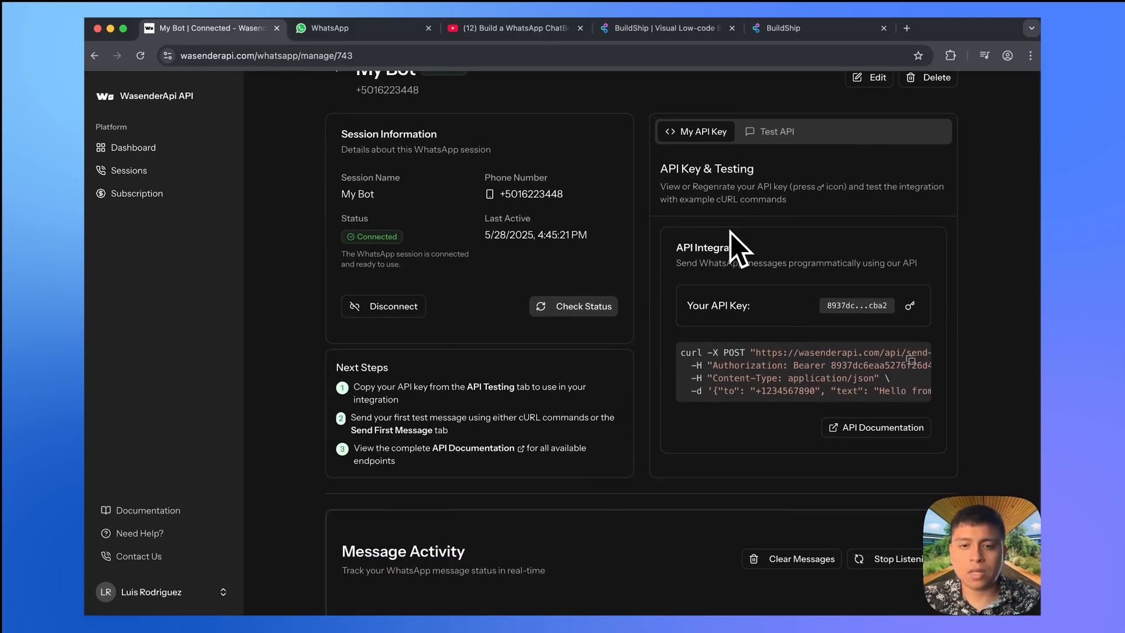
pyautogui.scroll(3, 730, 232)
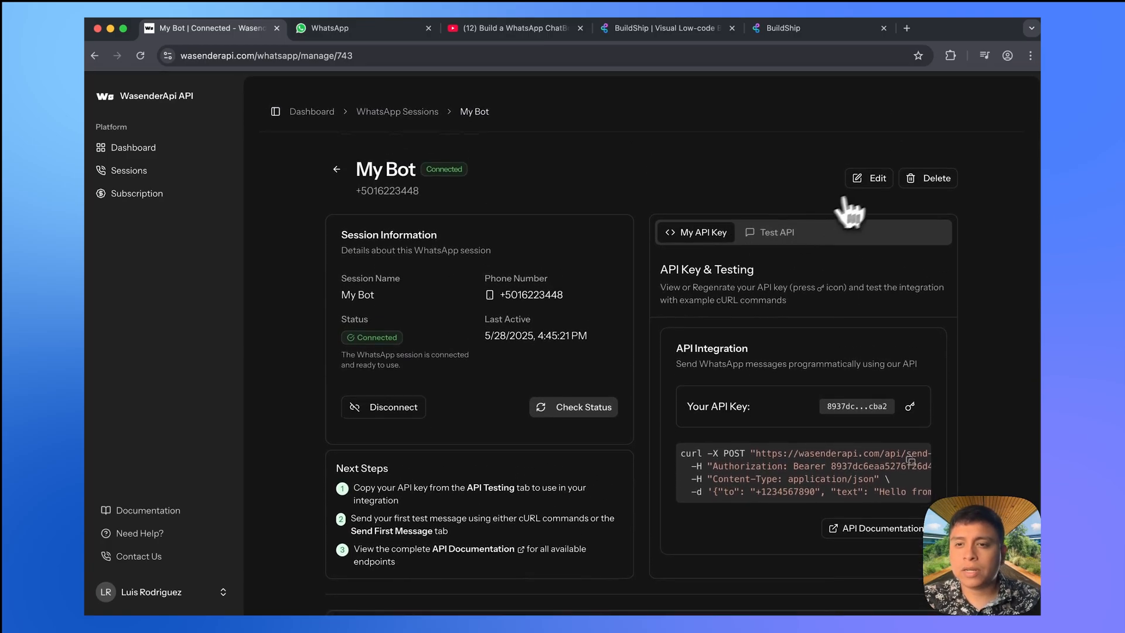
pyautogui.click(872, 179)
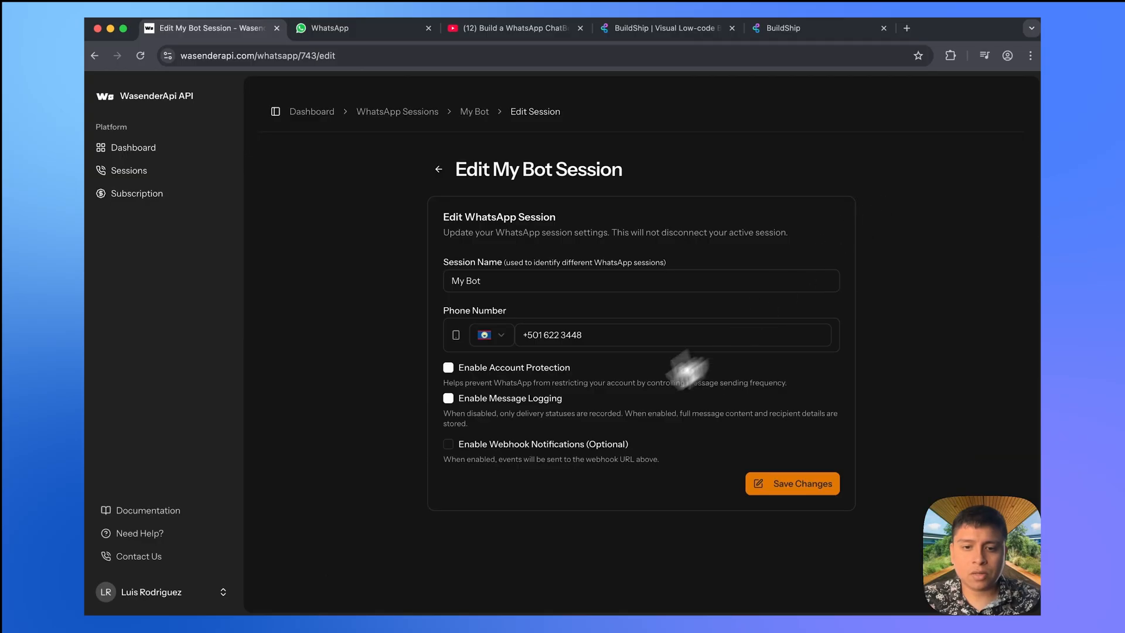
pyautogui.click(546, 445)
pyautogui.scroll(-5, 624, 430)
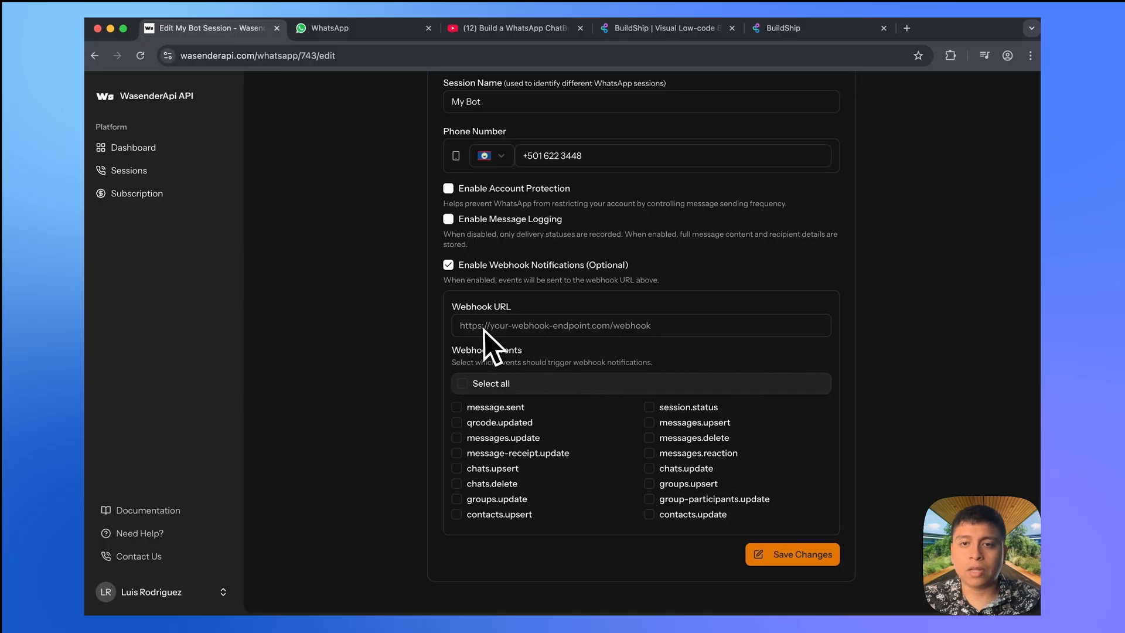
# - Close the YouTube and duplicate BuildShip tabs to get back to the BuildShip flow
pyautogui.click(581, 28)
pyautogui.click(581, 28)
pyautogui.click(515, 27)
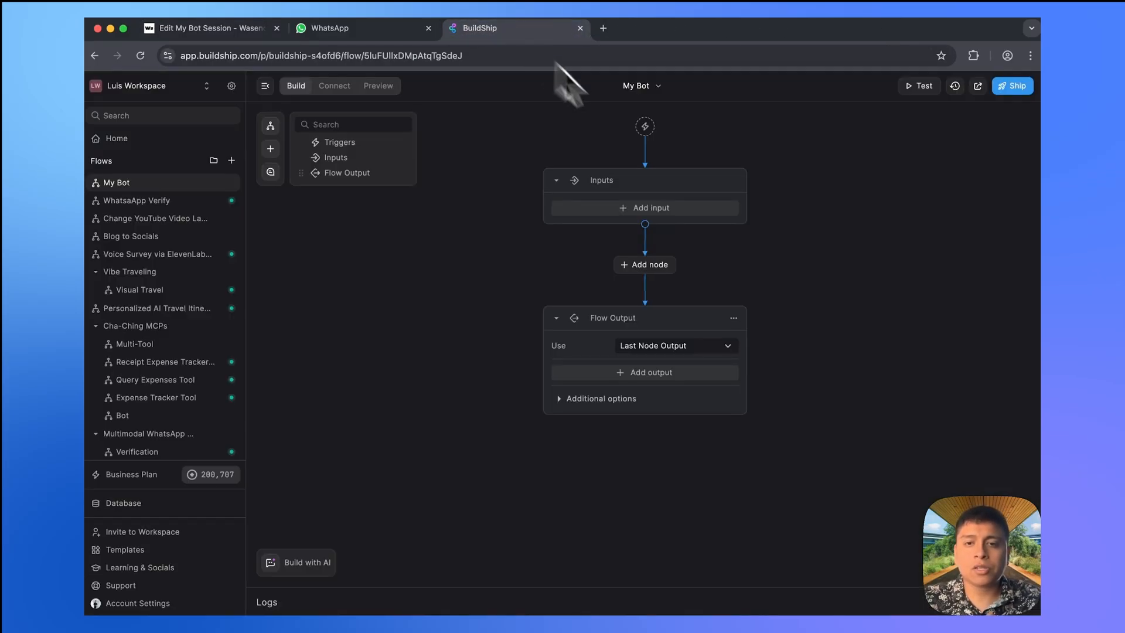
pyautogui.click(645, 126)
pyautogui.click(509, 223)
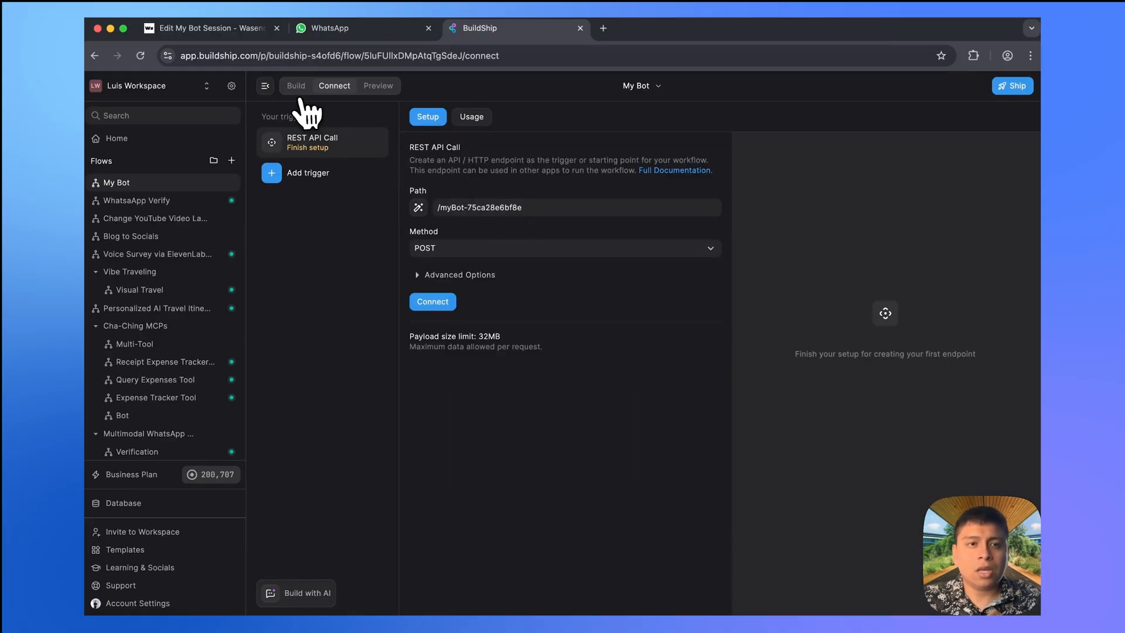
pyautogui.click(217, 38)
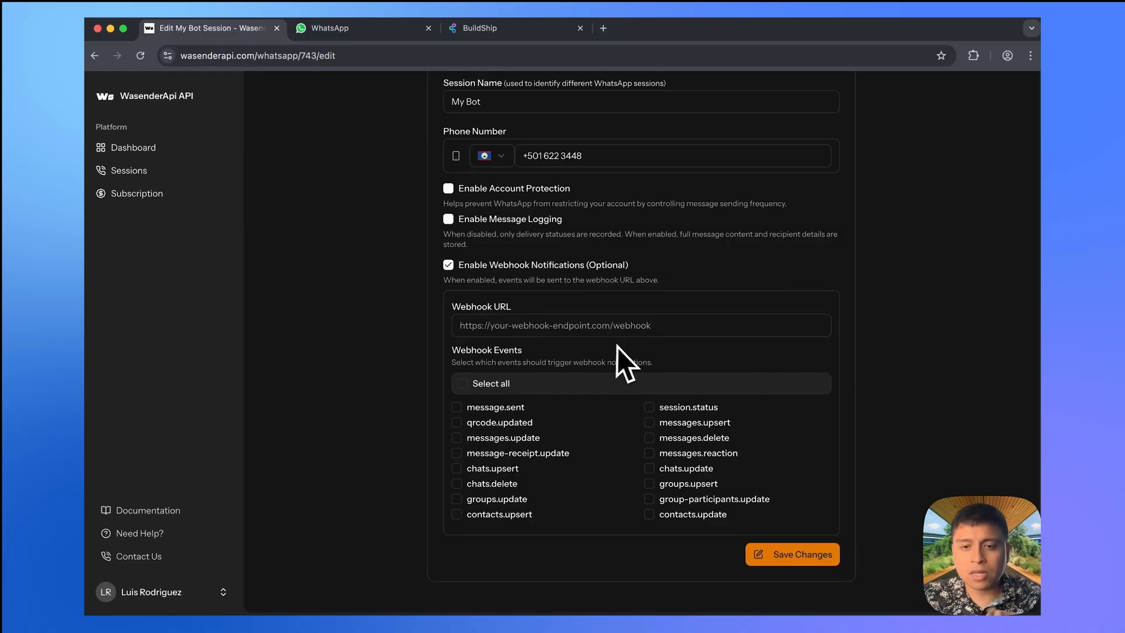
pyautogui.click(508, 28)
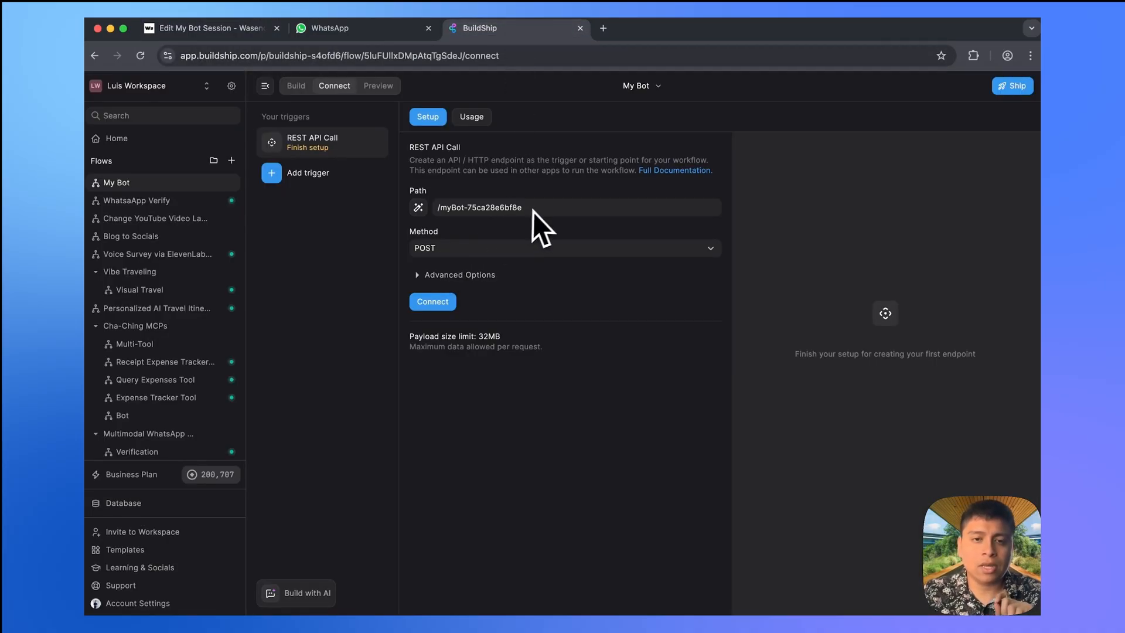
pyautogui.click(445, 303)
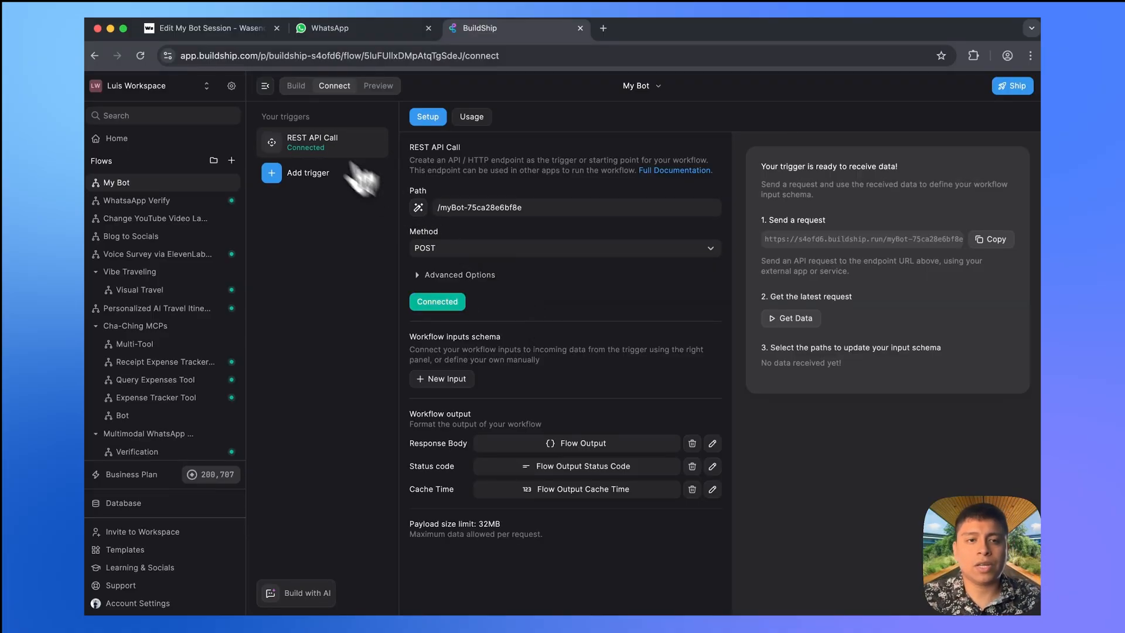
pyautogui.click(266, 86)
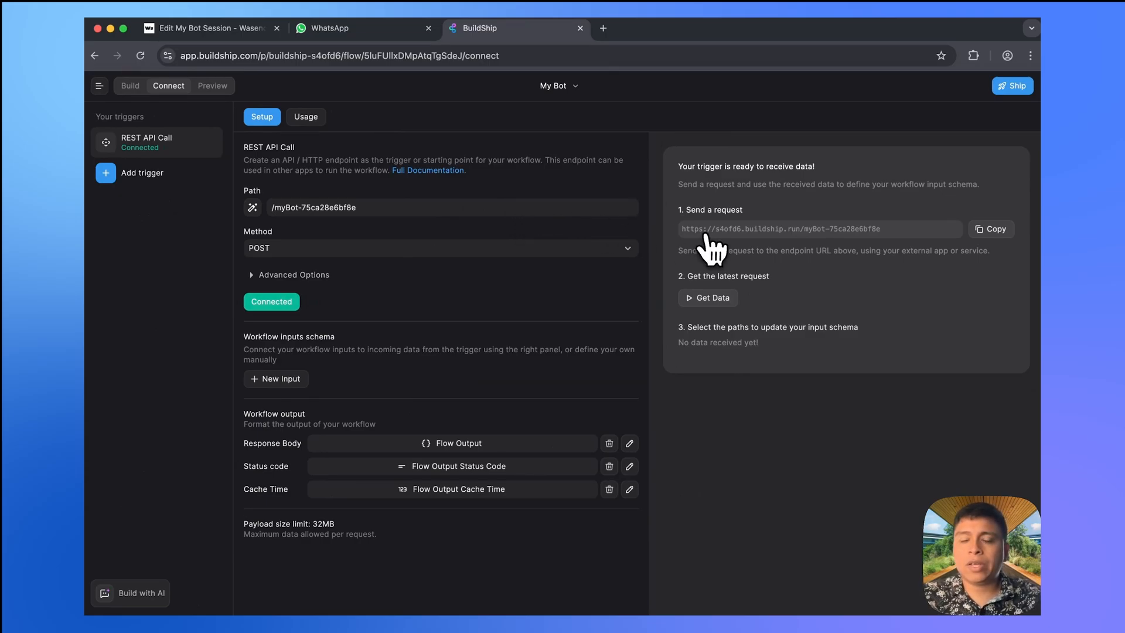
pyautogui.click(1002, 232)
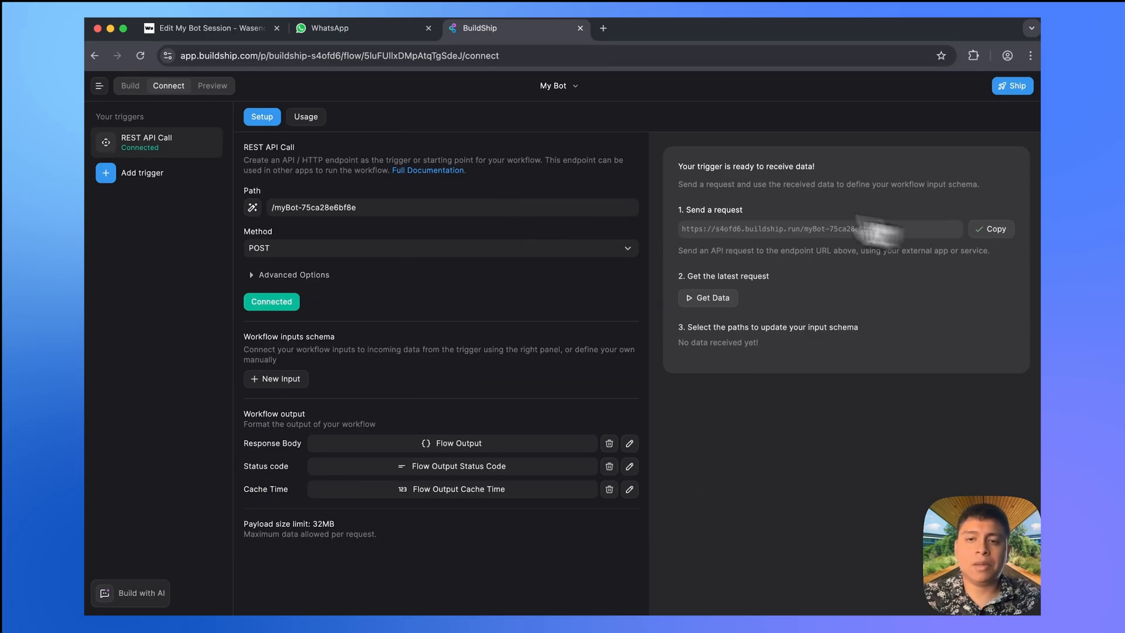
# - Paste the BuildShip endpoint into My Bot's Webhook URL field, then open WasenderAPI's Documentation
pyautogui.click(210, 31)
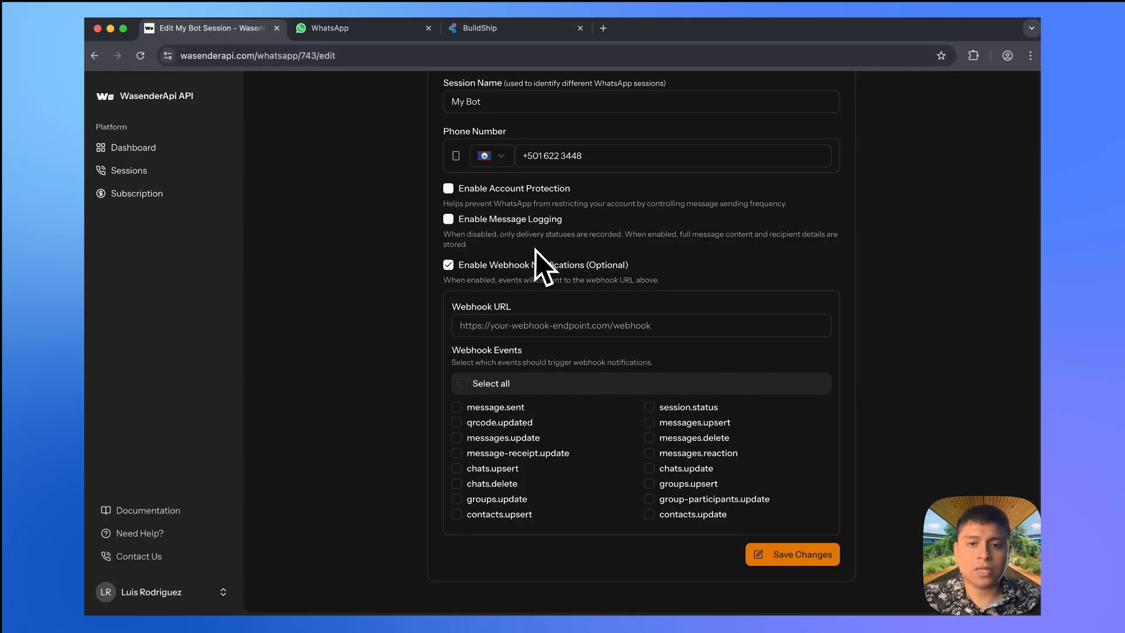
pyautogui.click(600, 324)
pyautogui.press('super+v')
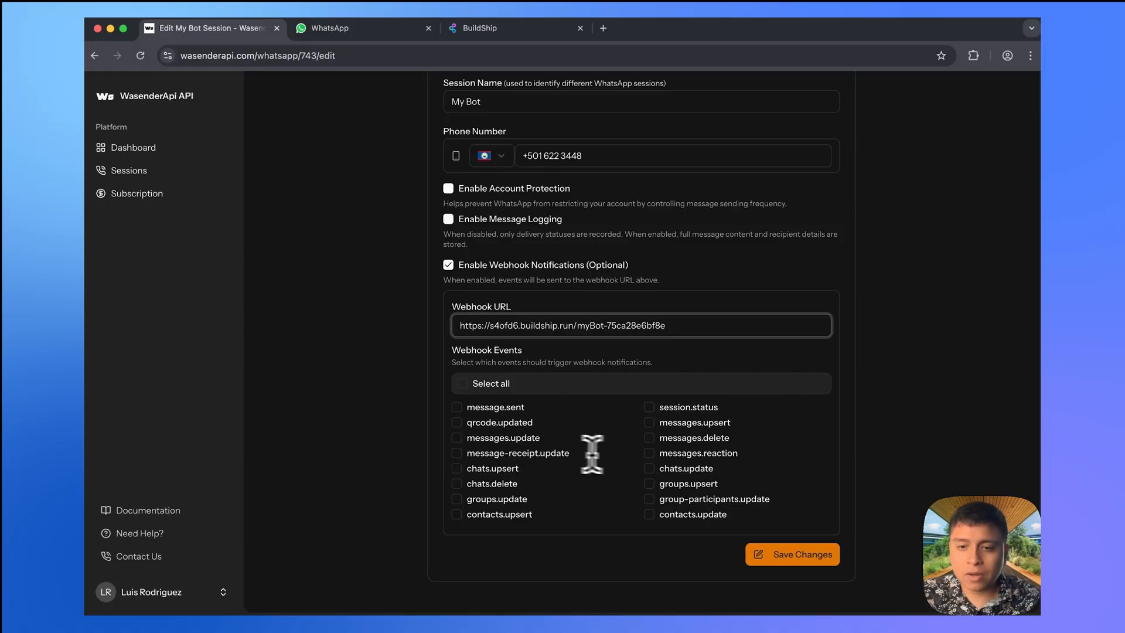
pyautogui.click(176, 511)
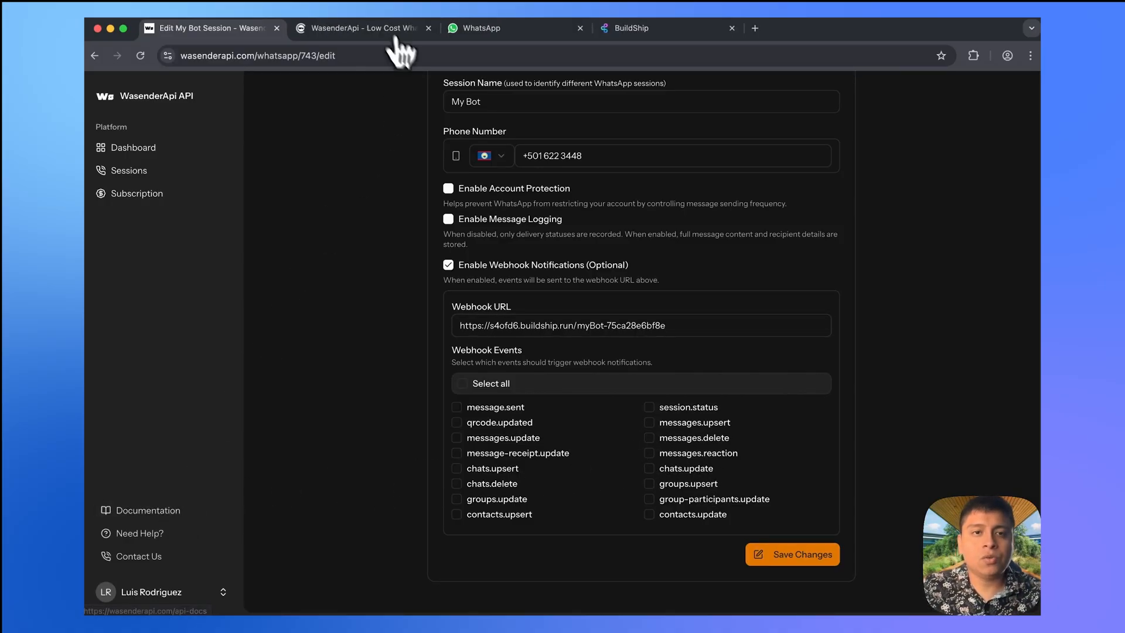
# - Open the Webhook: Message Upsert page in the WasenderAPI documentation
pyautogui.click(368, 27)
pyautogui.scroll(-8, 188, 315)
pyautogui.scroll(1, 187, 315)
pyautogui.scroll(-5, 192, 357)
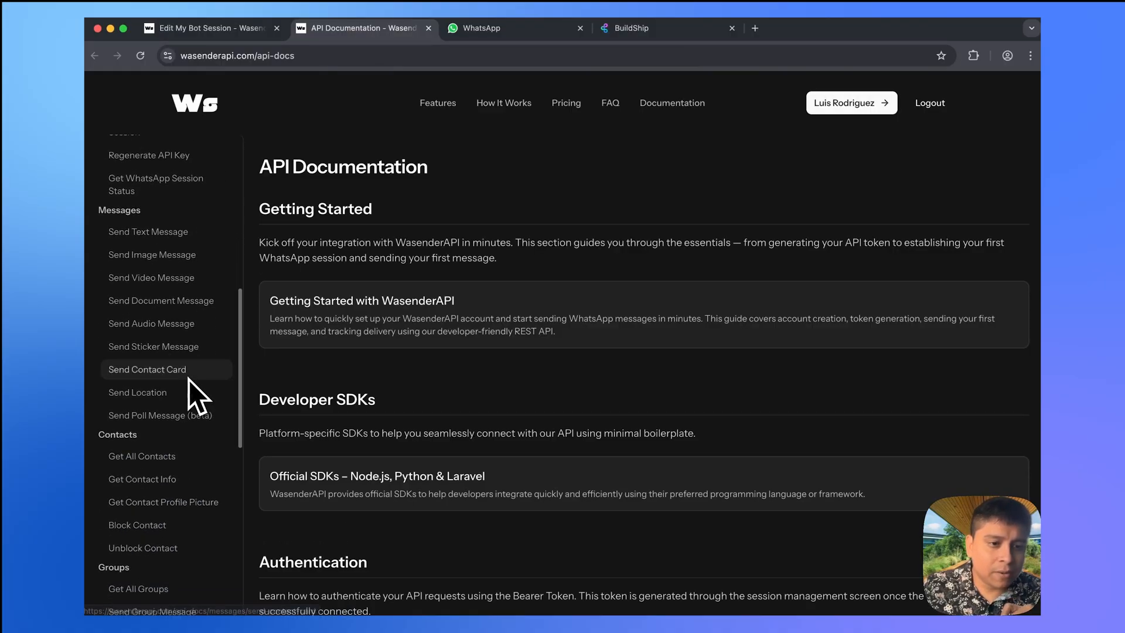
pyautogui.scroll(-7, 194, 391)
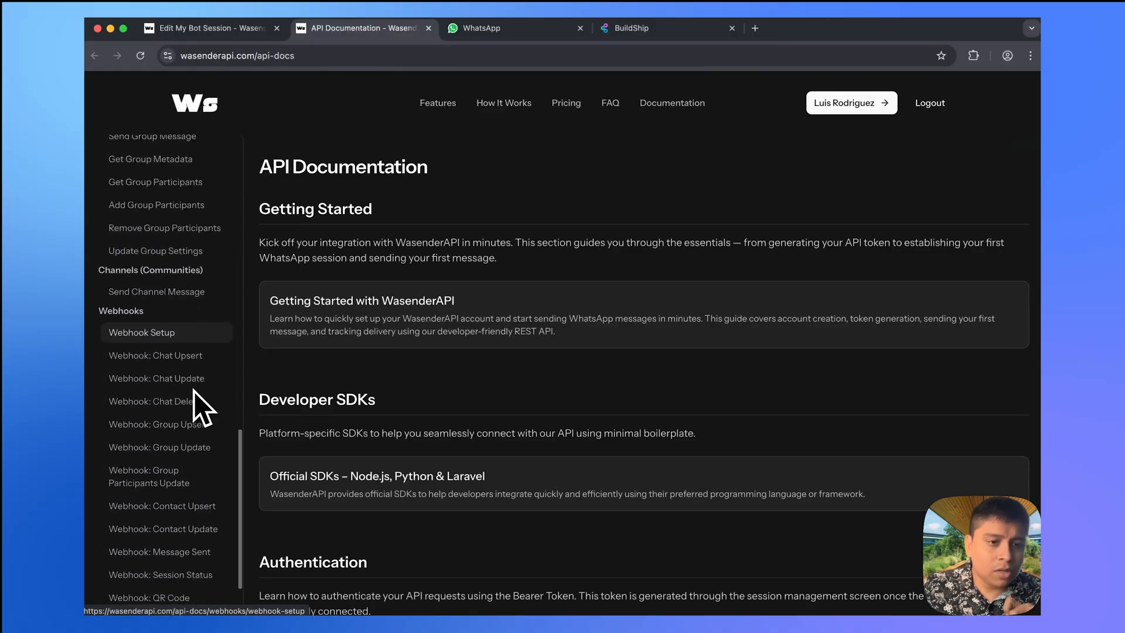
pyautogui.scroll(-1, 199, 369)
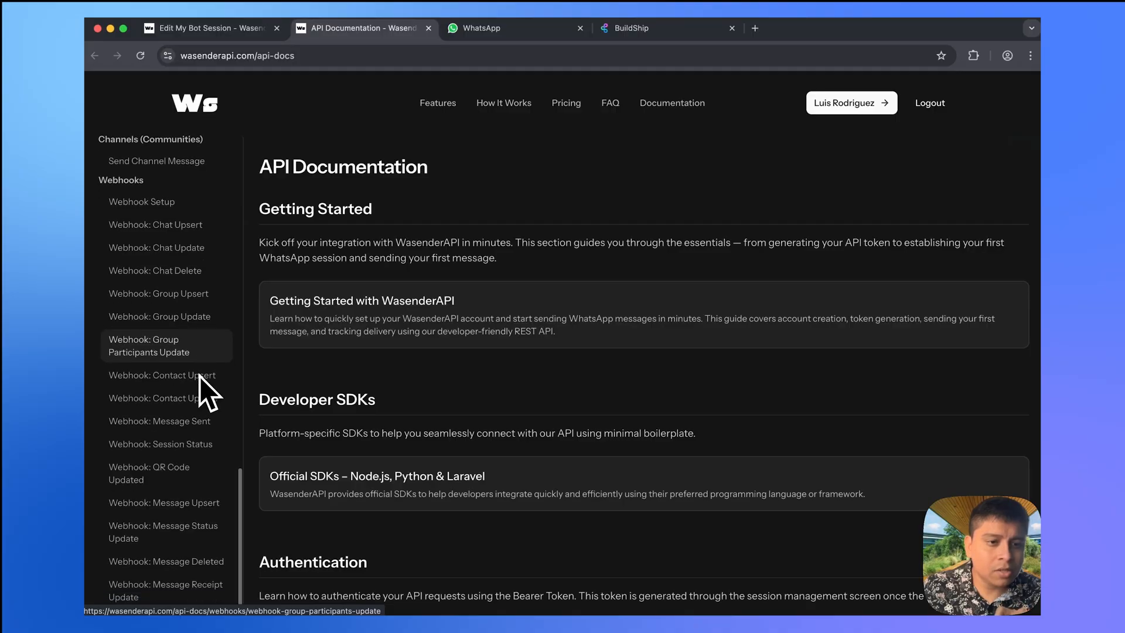
pyautogui.scroll(-3, 205, 422)
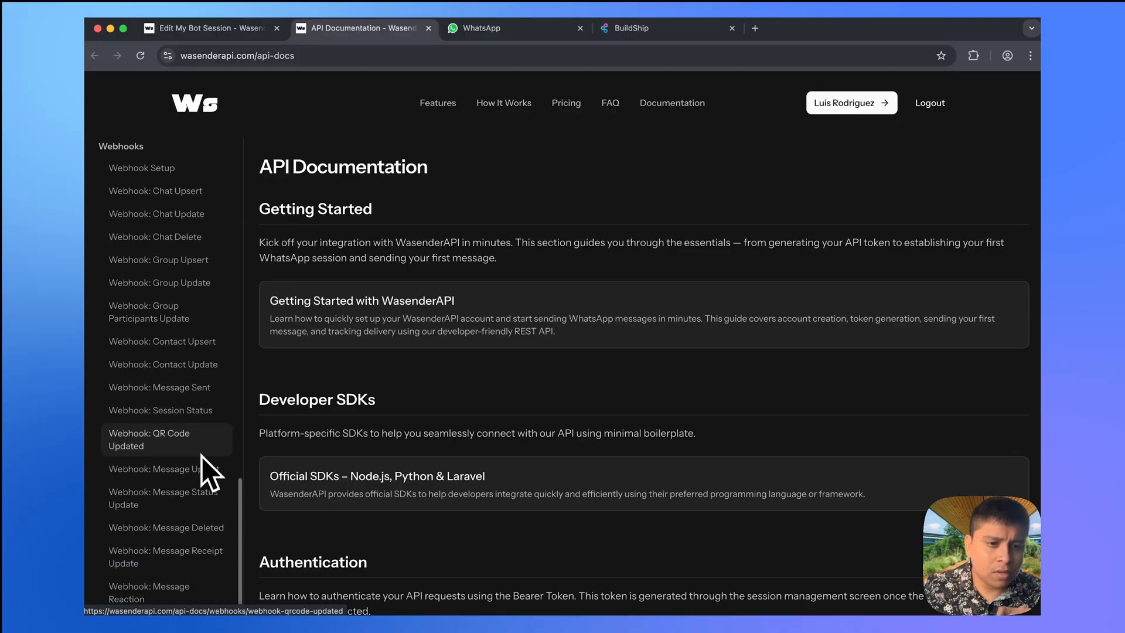
pyautogui.click(175, 470)
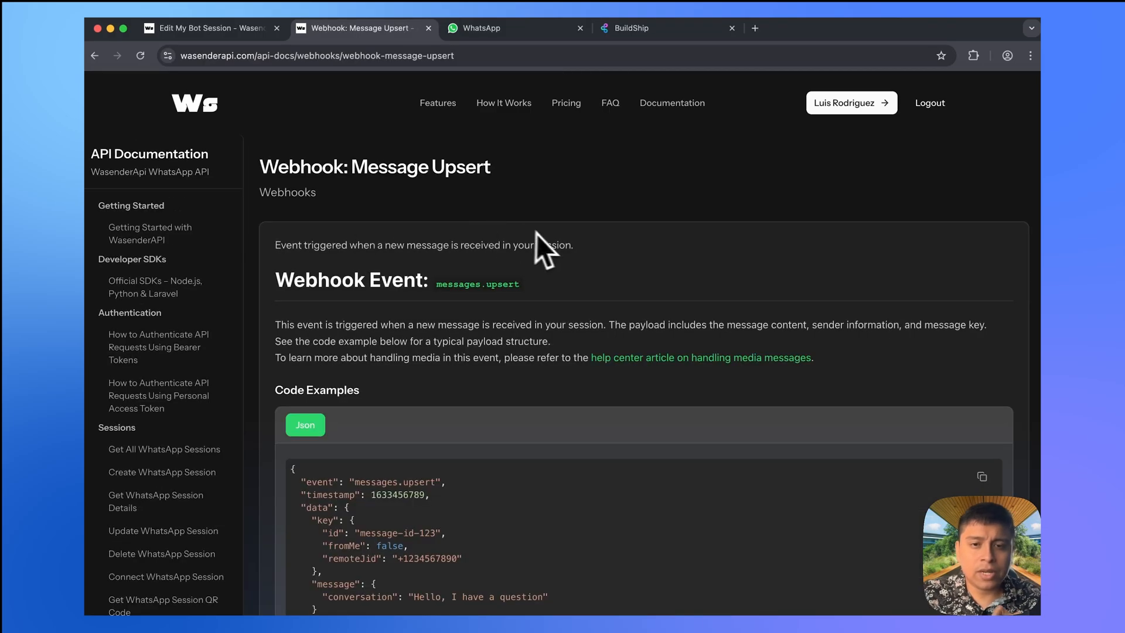
# - Review when the event fires and its sample message payload, then return to the edit form
pyautogui.moveTo(575, 245); pyautogui.dragTo(356, 246)
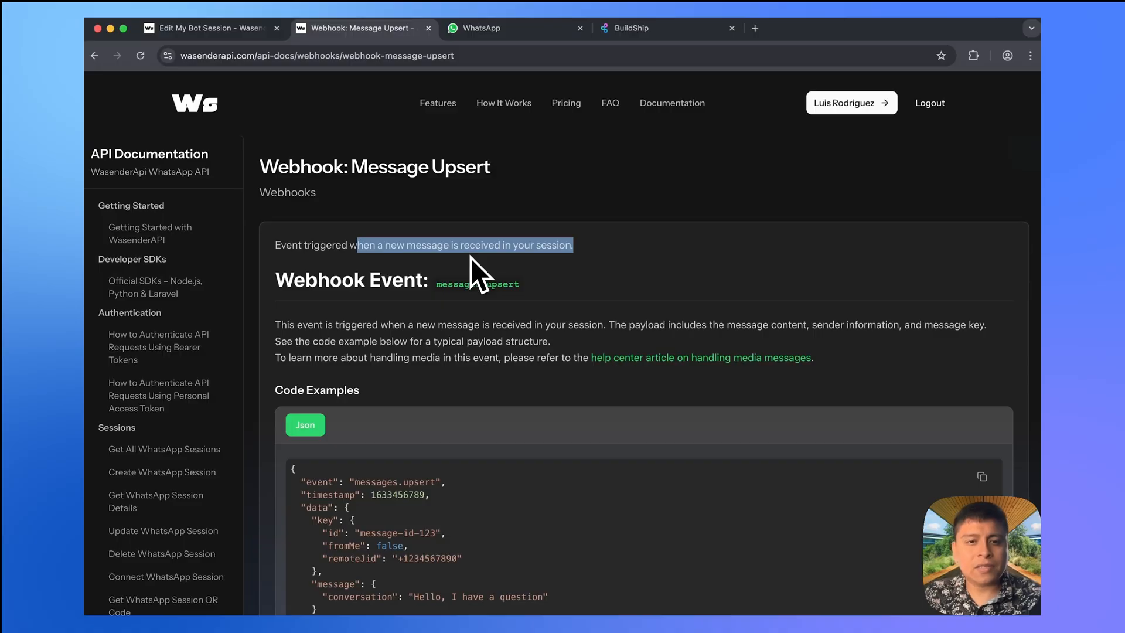
pyautogui.scroll(-3, 516, 320)
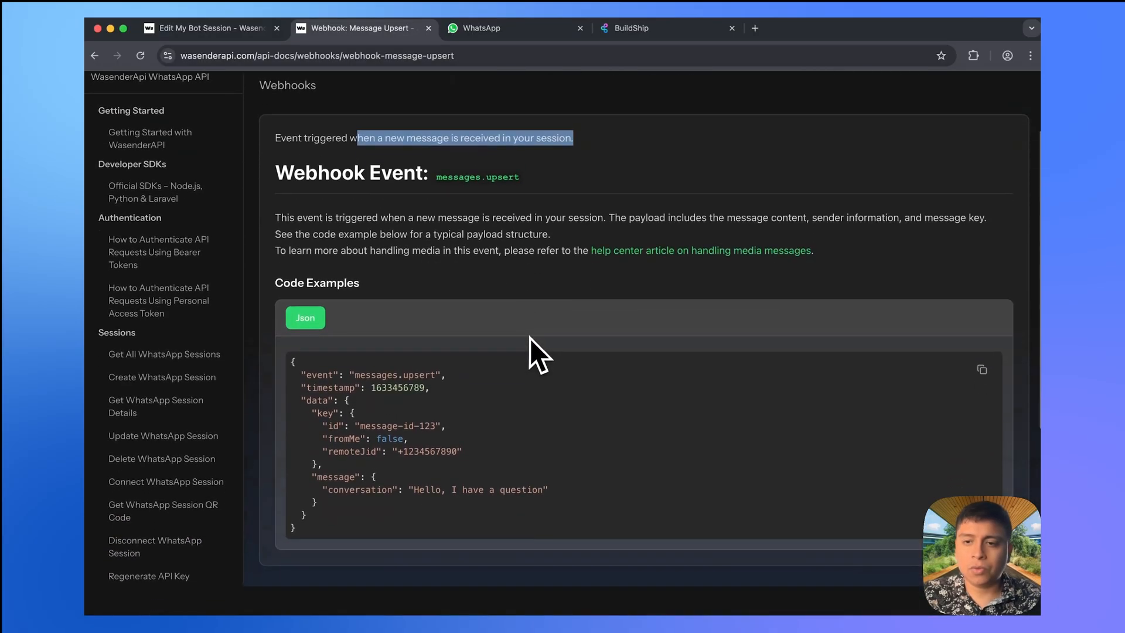
pyautogui.scroll(-1, 535, 354)
pyautogui.scroll(-1, 529, 338)
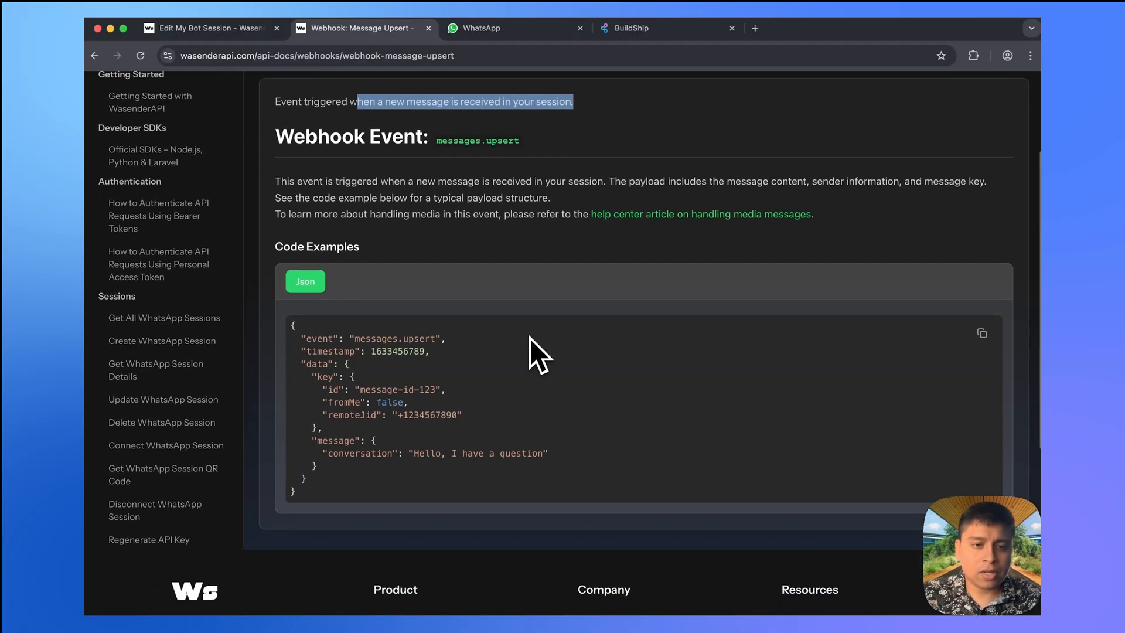
pyautogui.moveTo(345, 464); pyautogui.dragTo(291, 432)
pyautogui.click(391, 419)
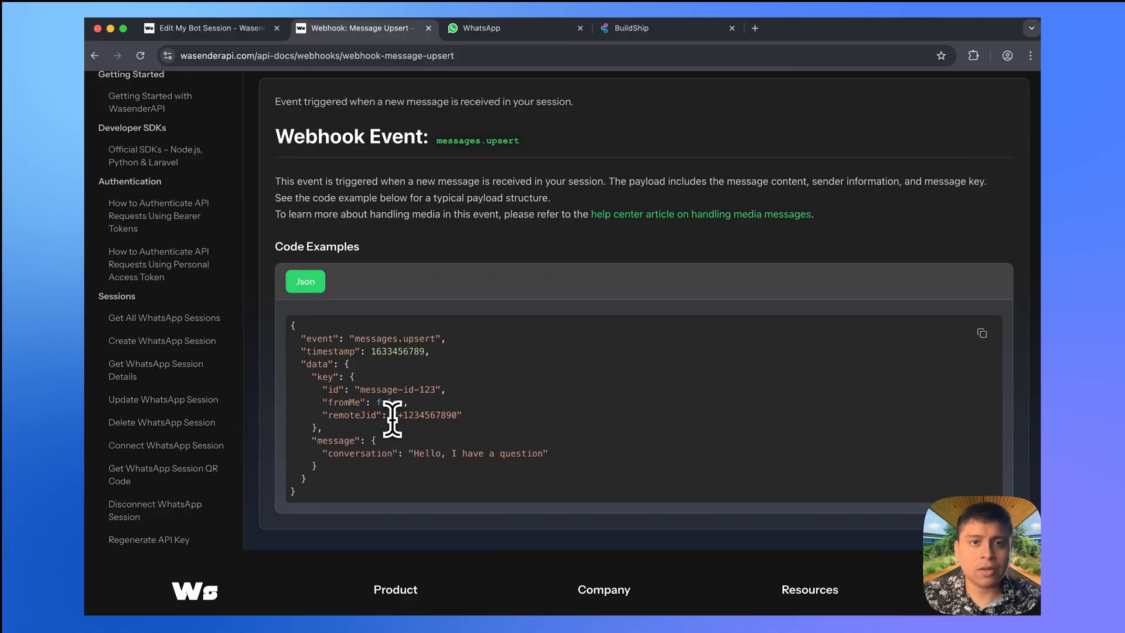
pyautogui.click(232, 28)
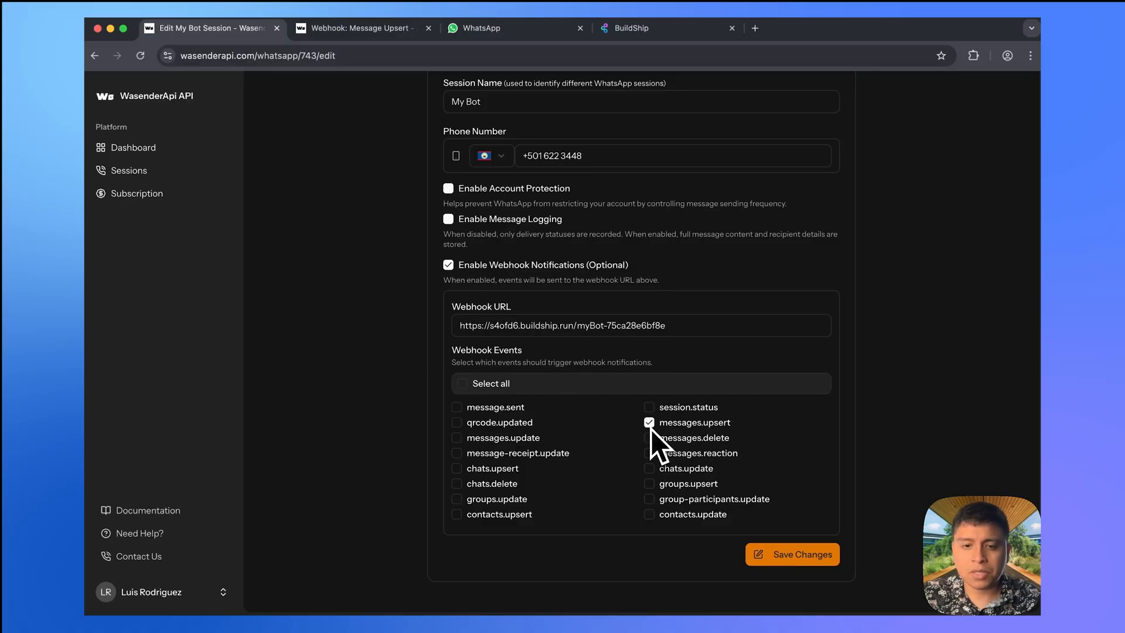
# - Save the My Bot session with the BuildShip webhook URL and messages.upsert event
pyautogui.click(803, 556)
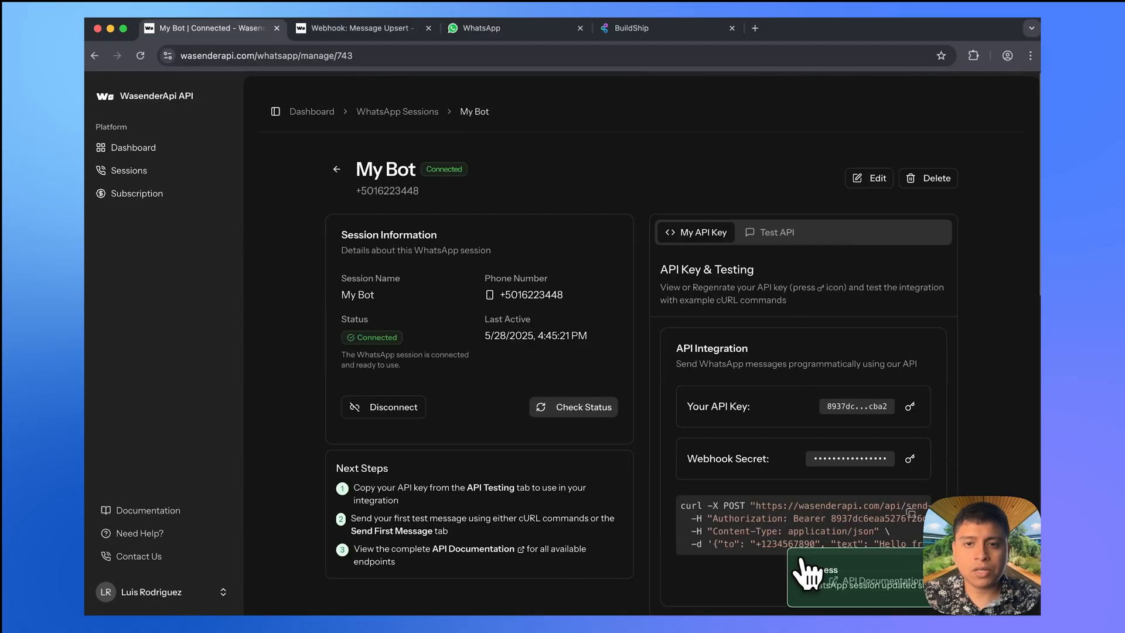
pyautogui.scroll(-5, 758, 415)
pyautogui.scroll(-3, 762, 414)
pyautogui.scroll(8, 762, 415)
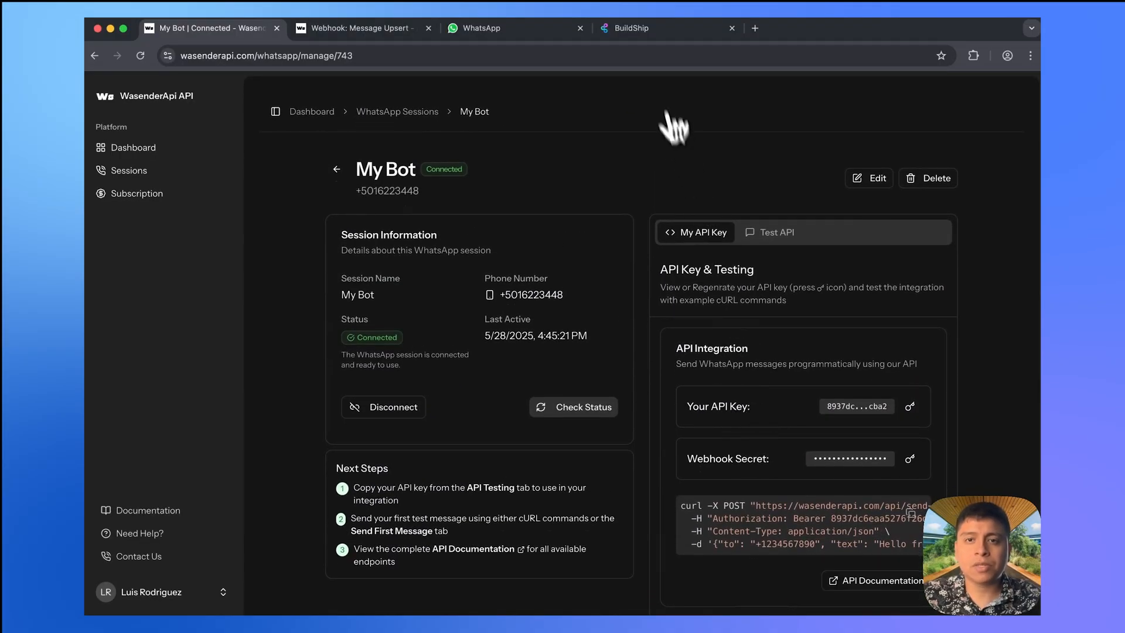
# - Send 'Hello there' to My Bot in WhatsApp Web to test the webhook
pyautogui.click(499, 29)
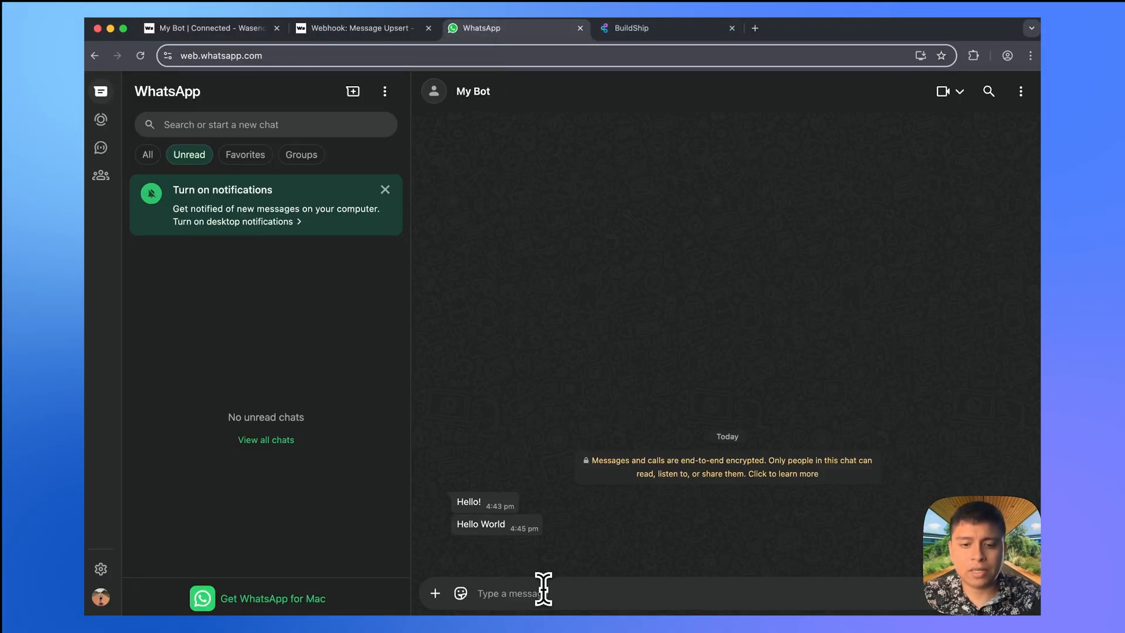
pyautogui.write('there')
pyautogui.press('Return')
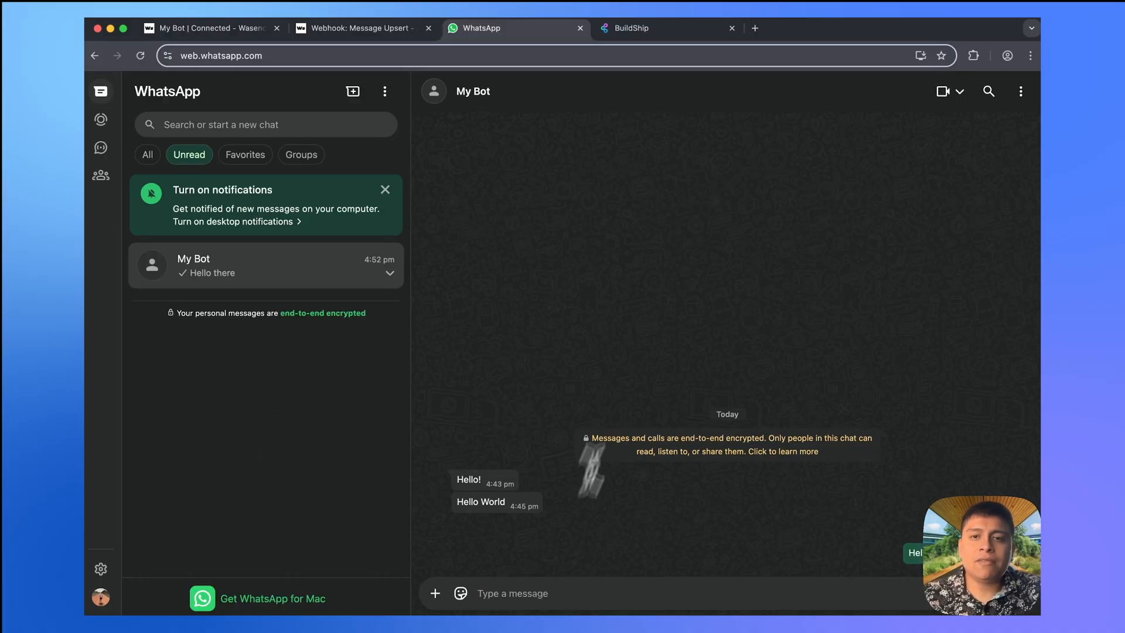
# - Fetch the trigger's latest request and expand body > data > messages > message to 'Hello there'
pyautogui.click(662, 35)
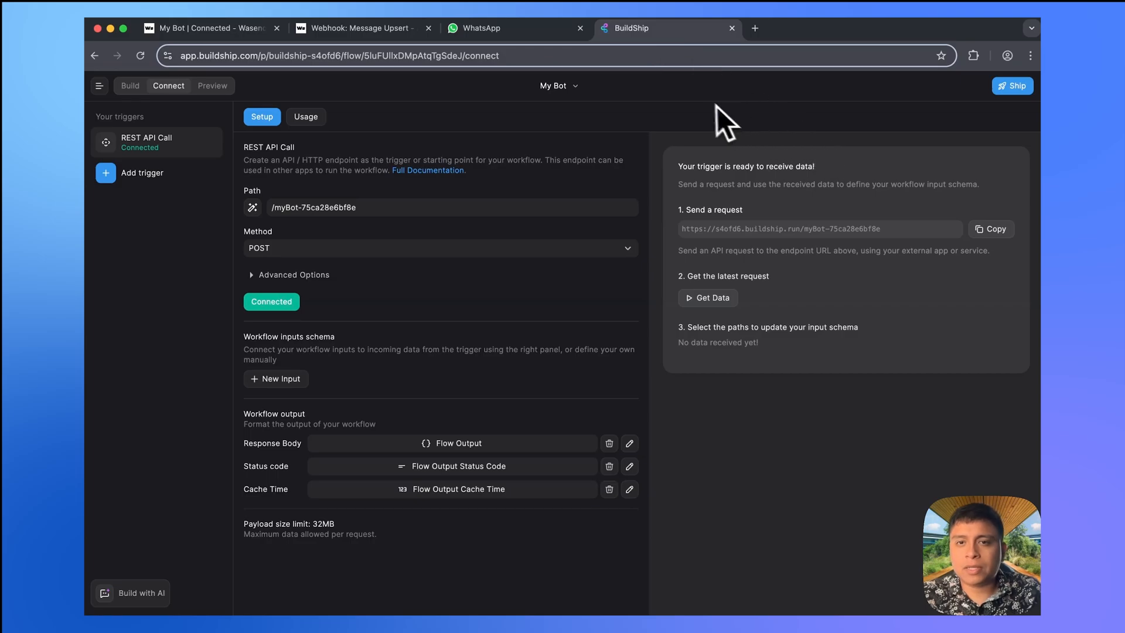
pyautogui.click(706, 299)
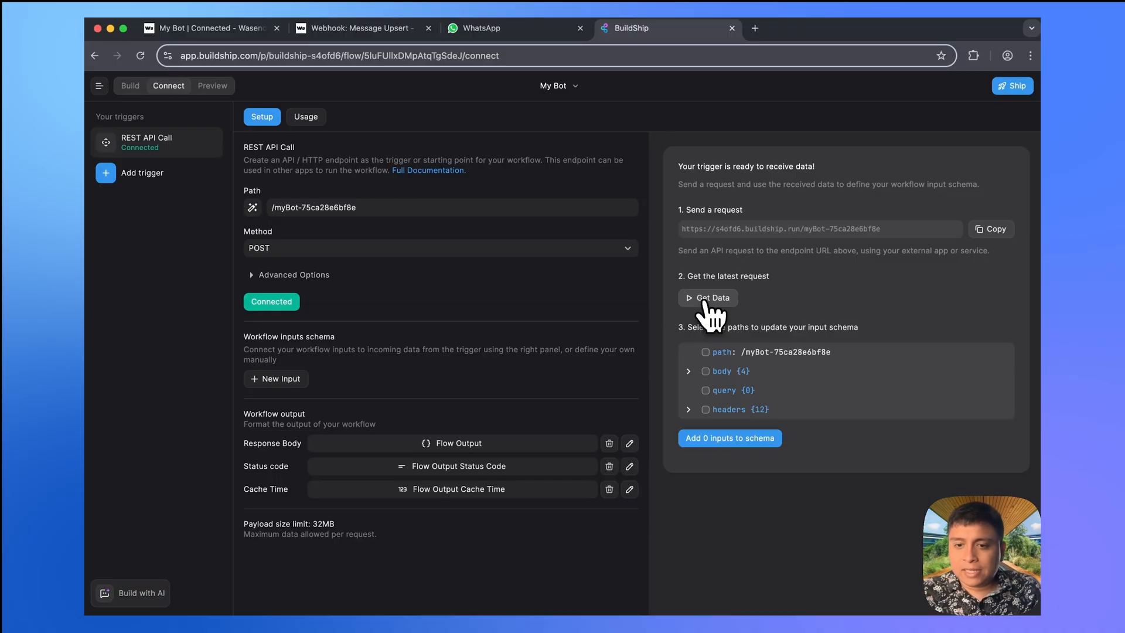
pyautogui.click(688, 371)
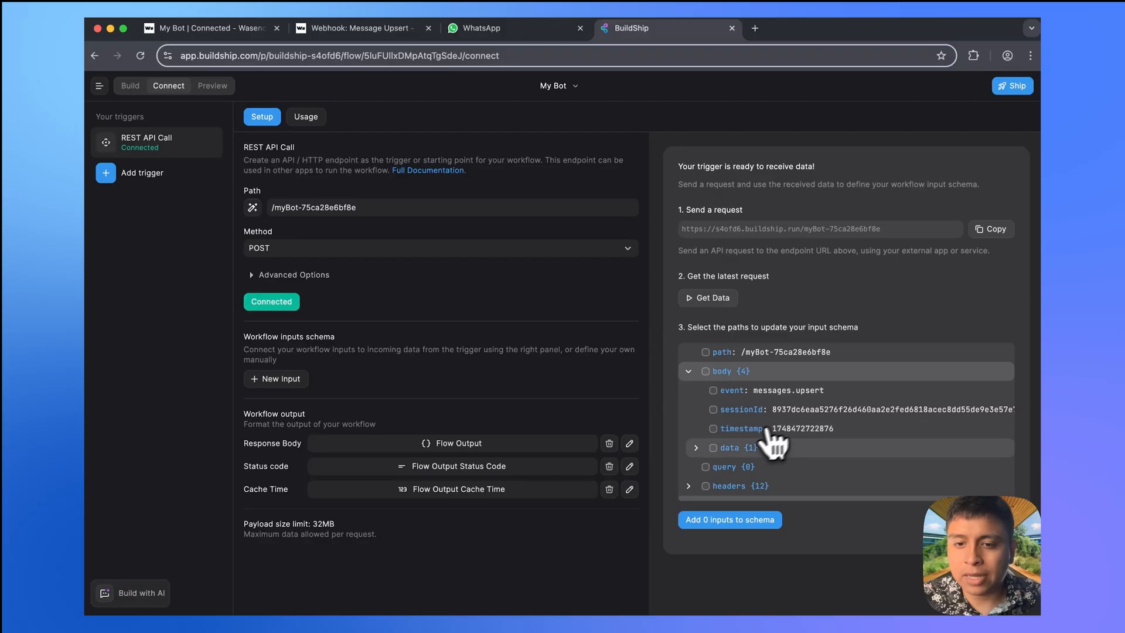
pyautogui.click(698, 448)
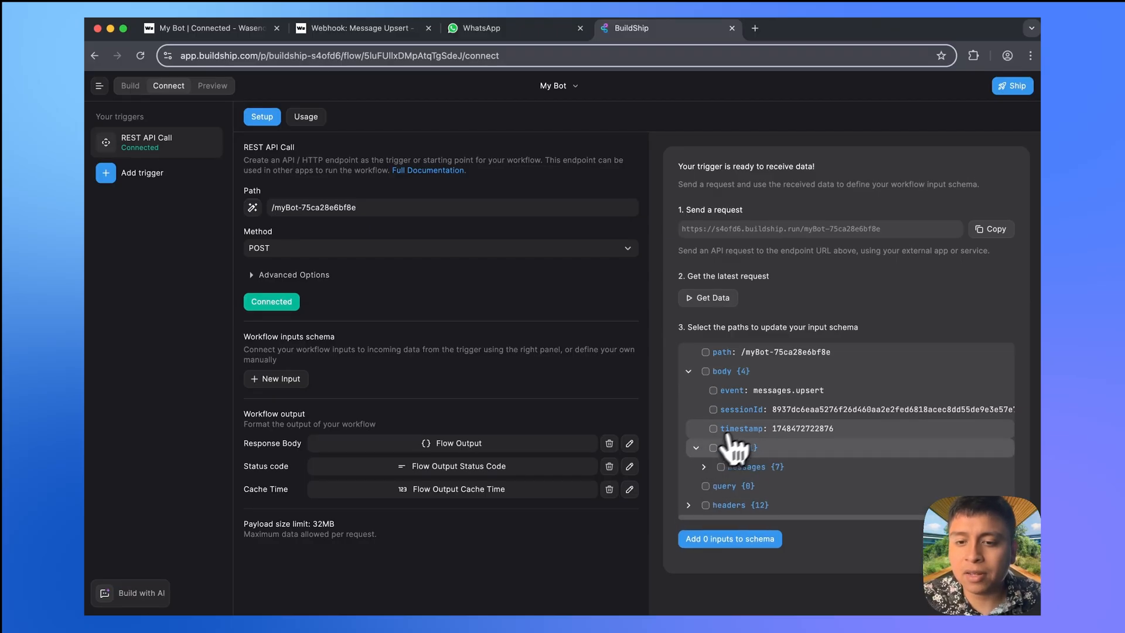
pyautogui.click(705, 467)
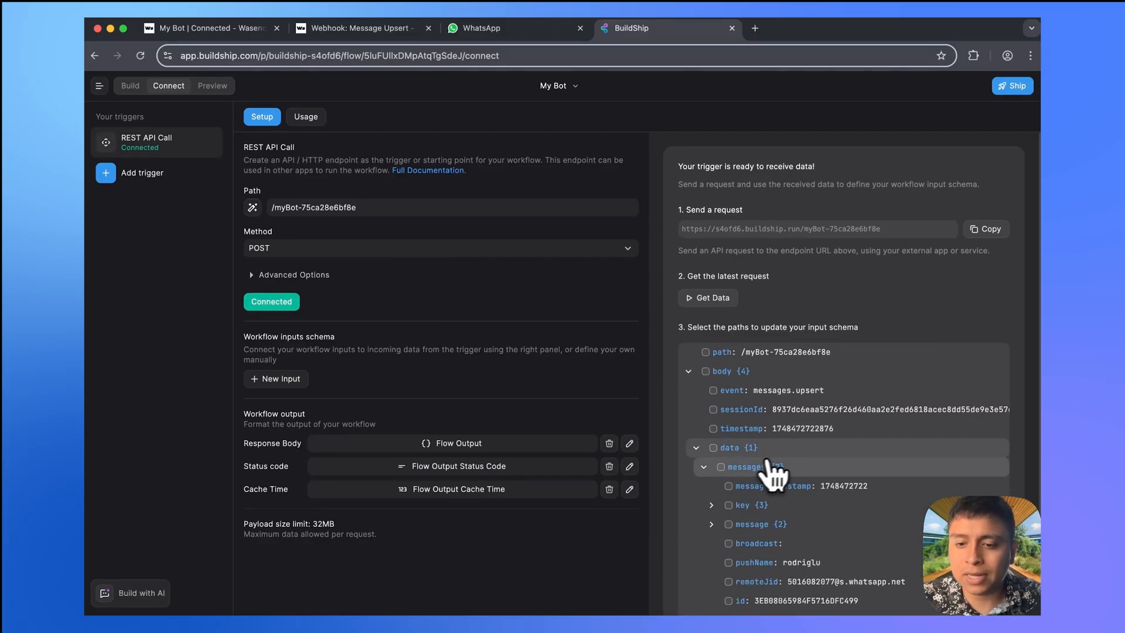
pyautogui.scroll(-1, 791, 519)
pyautogui.scroll(-2, 791, 518)
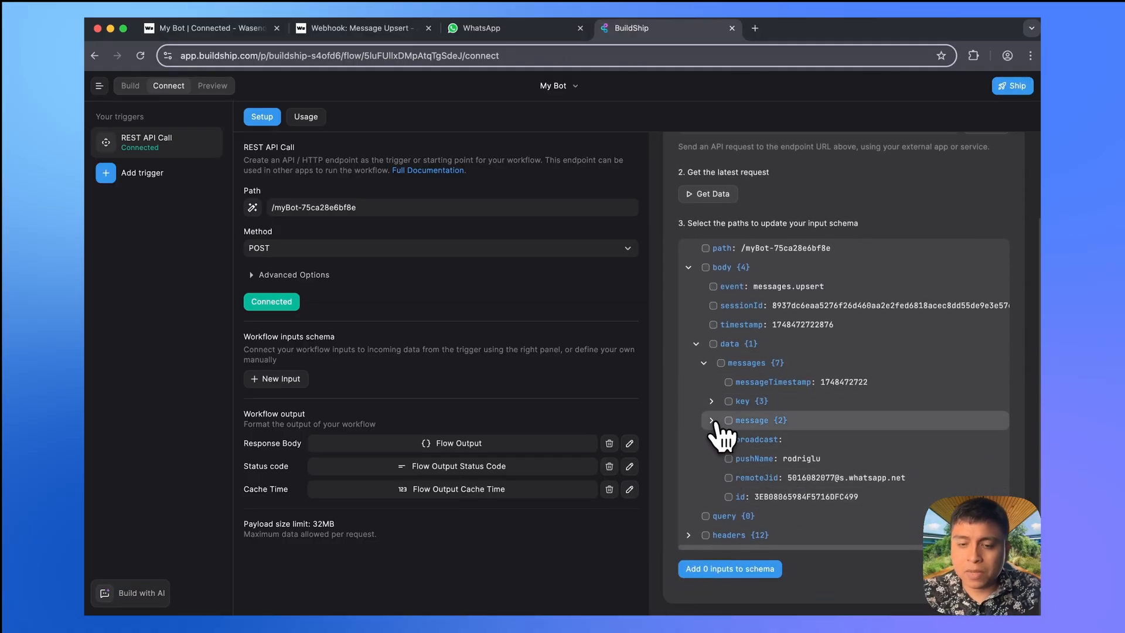
pyautogui.click(712, 420)
pyautogui.scroll(4, 753, 455)
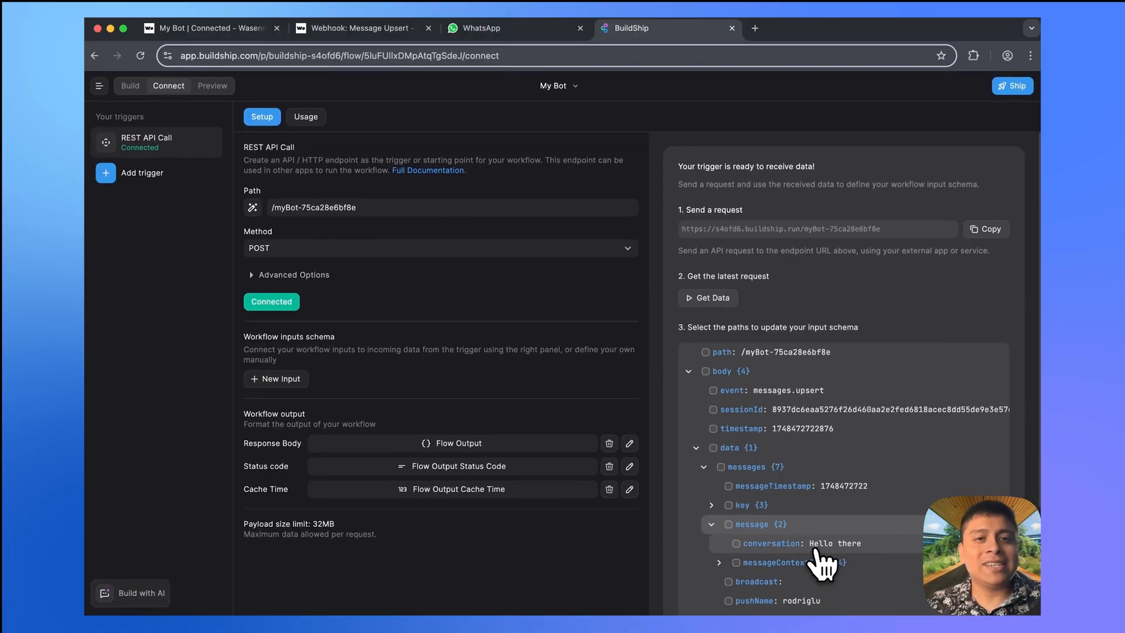
# - Compare the received request against the WasenderAPI session page and Message Upsert docs
pyautogui.click(230, 34)
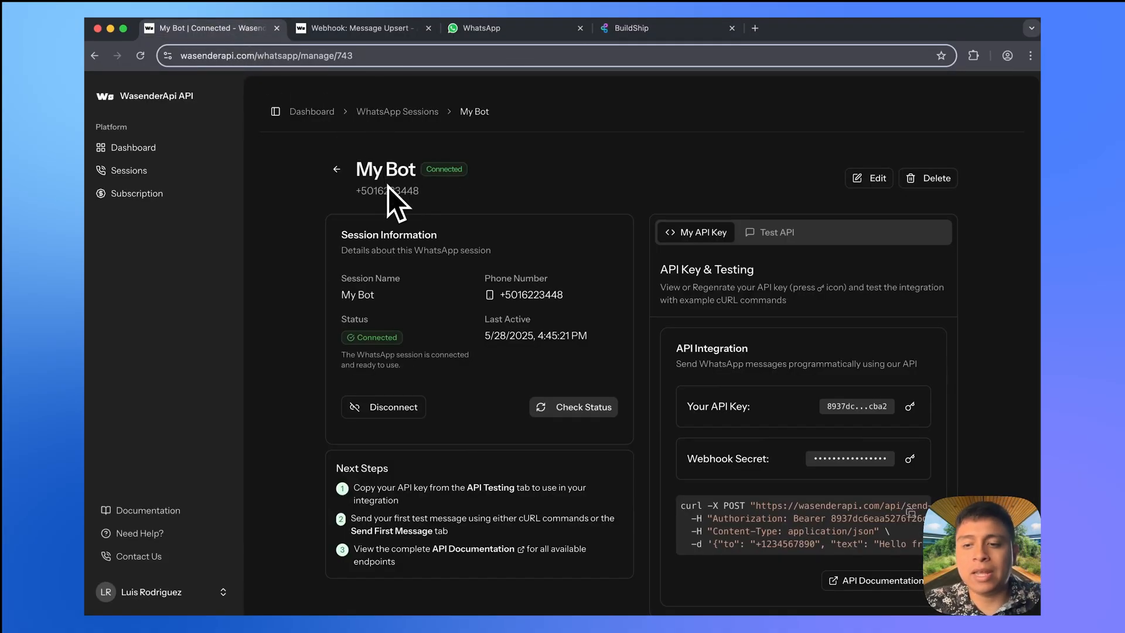
pyautogui.click(630, 39)
pyautogui.scroll(-1, 768, 451)
pyautogui.scroll(-2, 769, 451)
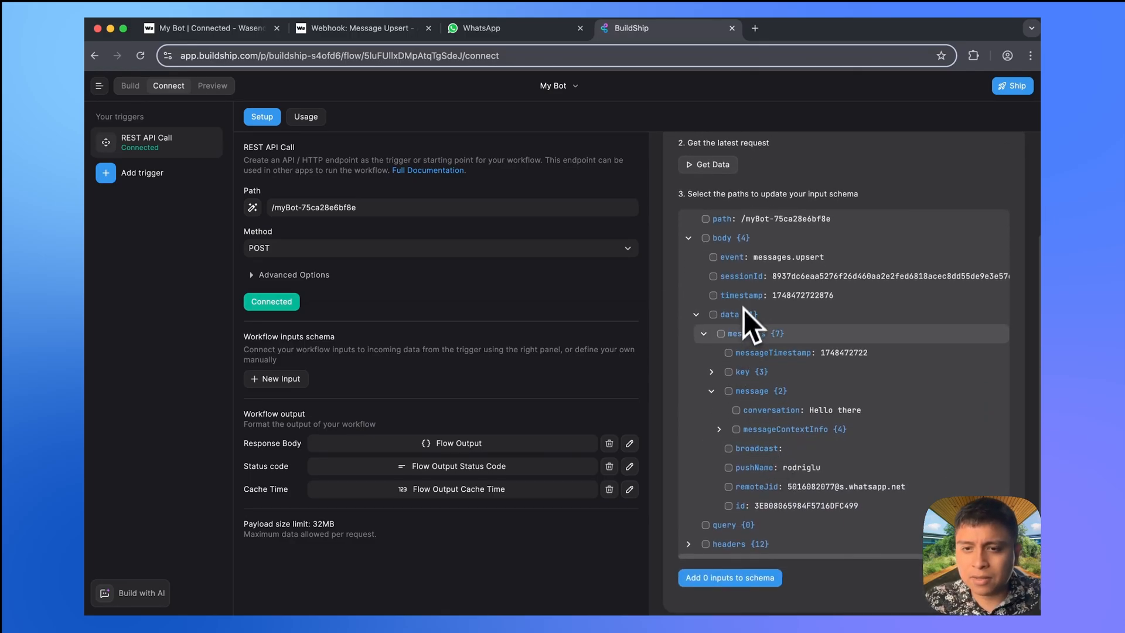
pyautogui.scroll(1, 784, 295)
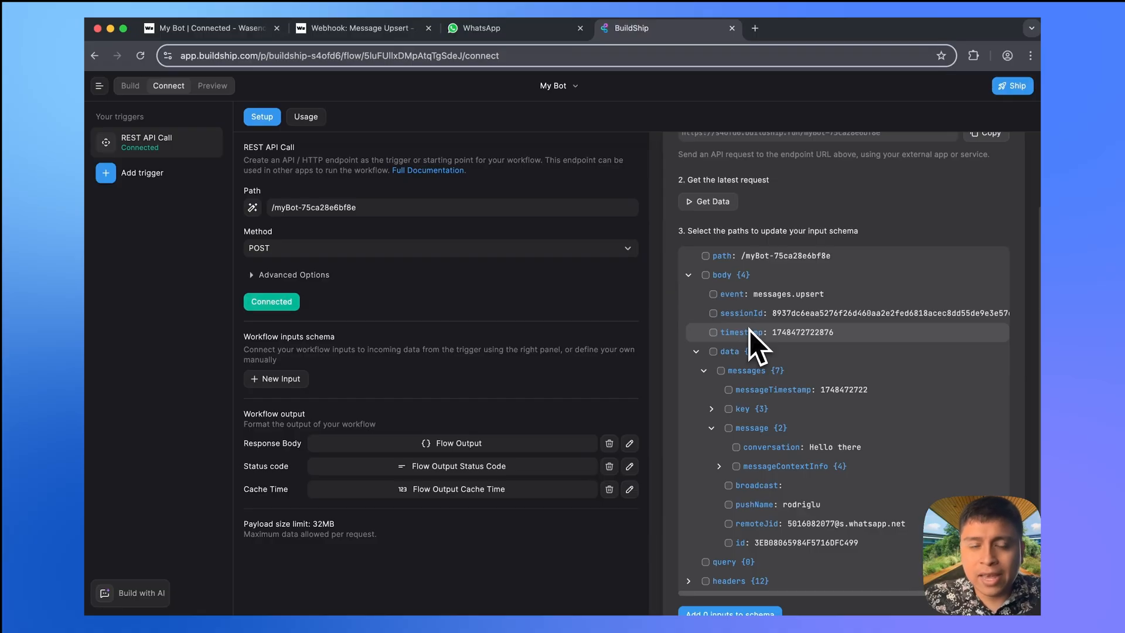
pyautogui.click(357, 29)
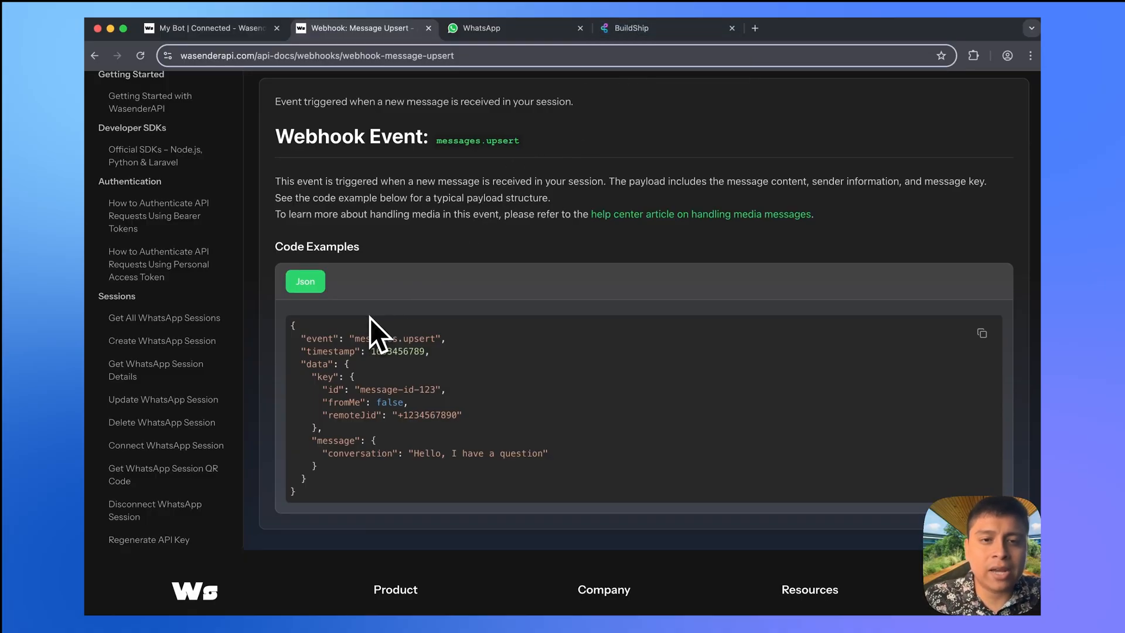
pyautogui.click(649, 26)
pyautogui.scroll(-2, 762, 449)
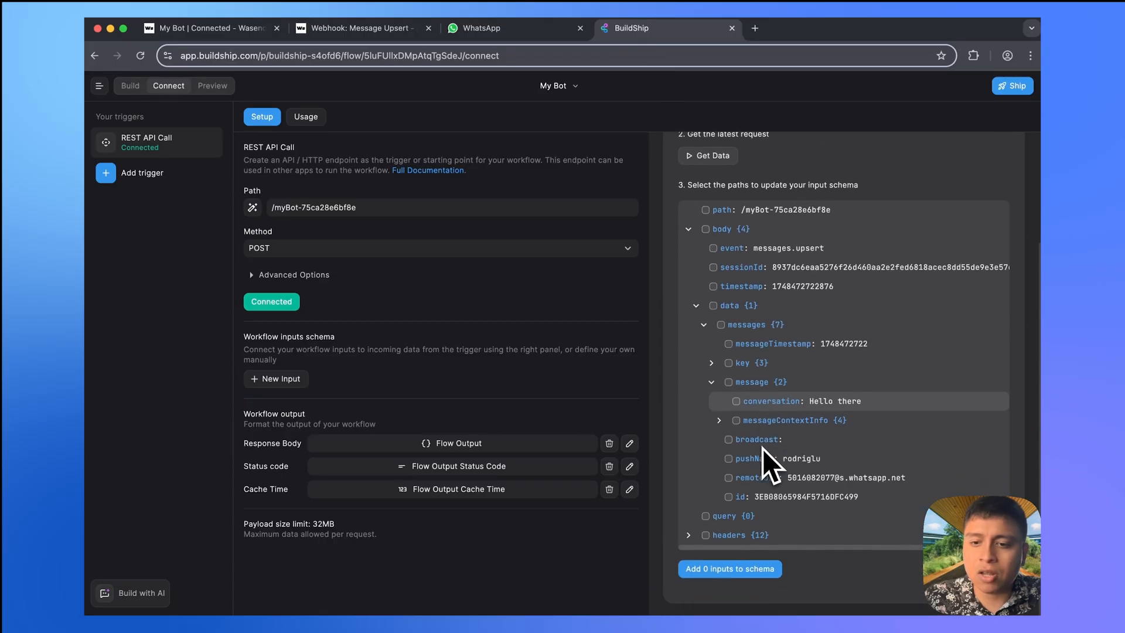
pyautogui.scroll(1, 765, 304)
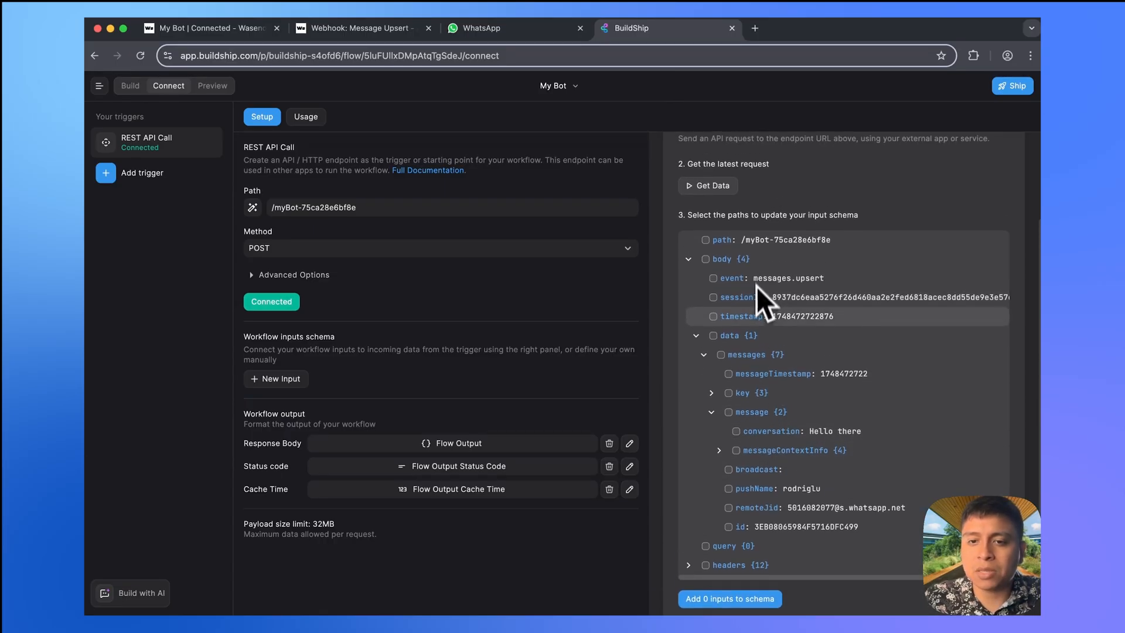
pyautogui.scroll(1, 741, 300)
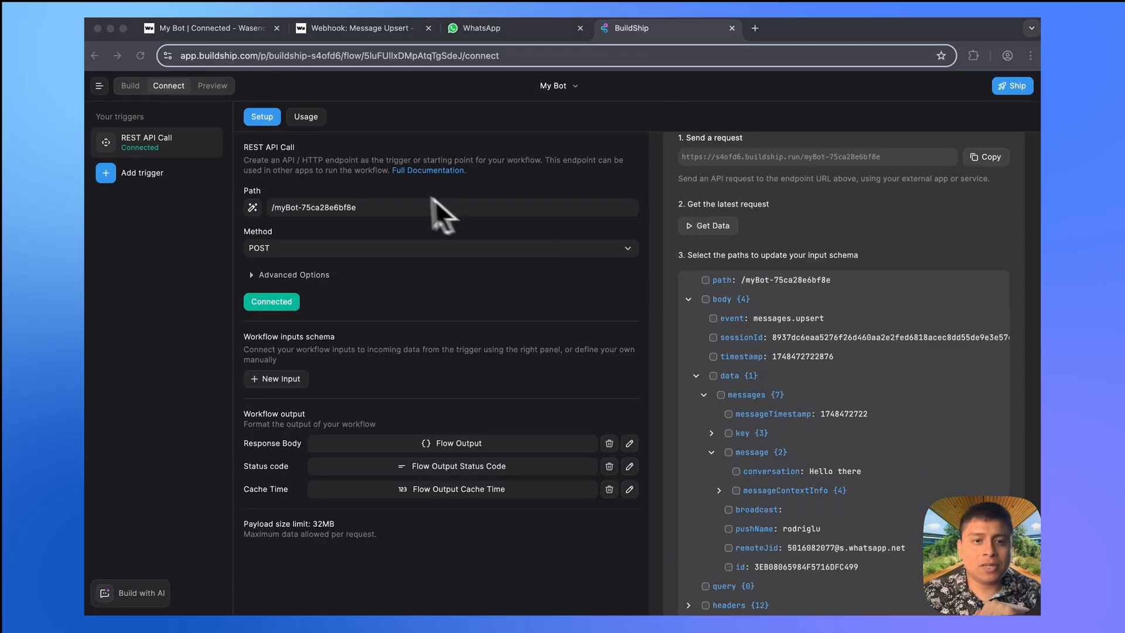
# - Draft a Build with AI request for a node extracting a message event's conversation text
pyautogui.click(129, 86)
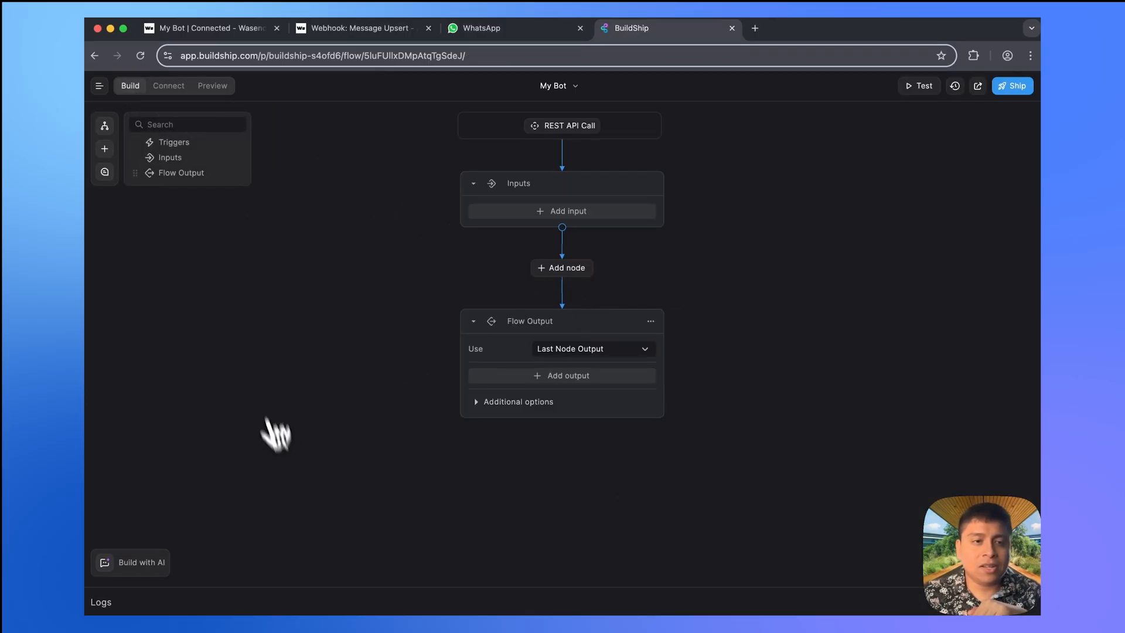
pyautogui.click(148, 565)
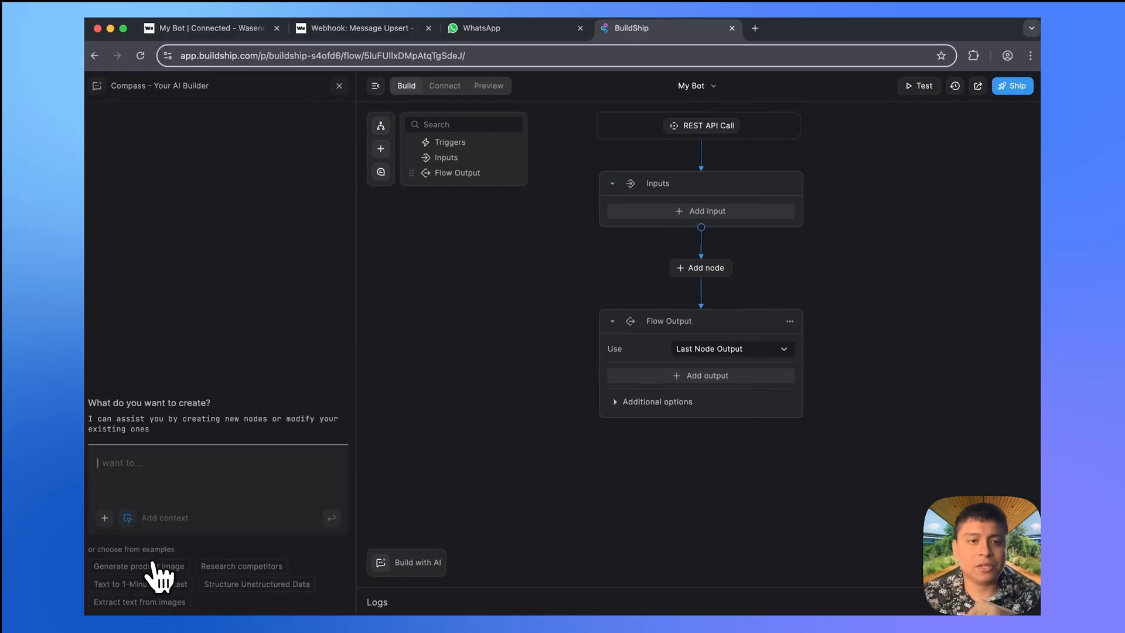
pyautogui.click(144, 474)
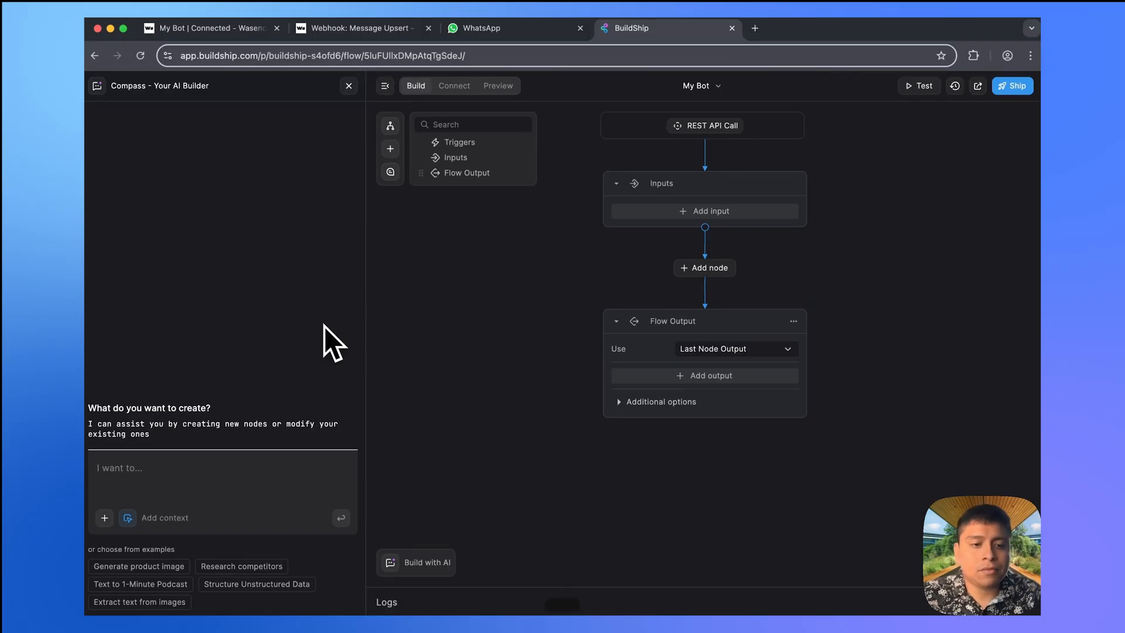
pyautogui.click(359, 29)
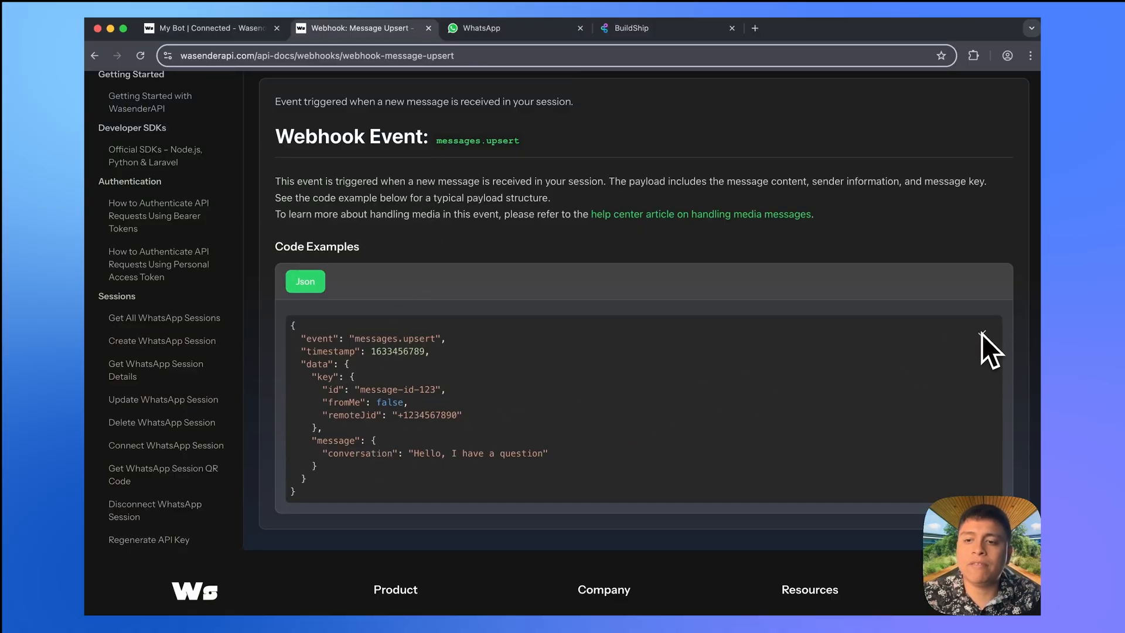
# - Append 'Sampl event object:' plus the pasted webhook JSON to the Compass prompt and send it
pyautogui.click(624, 31)
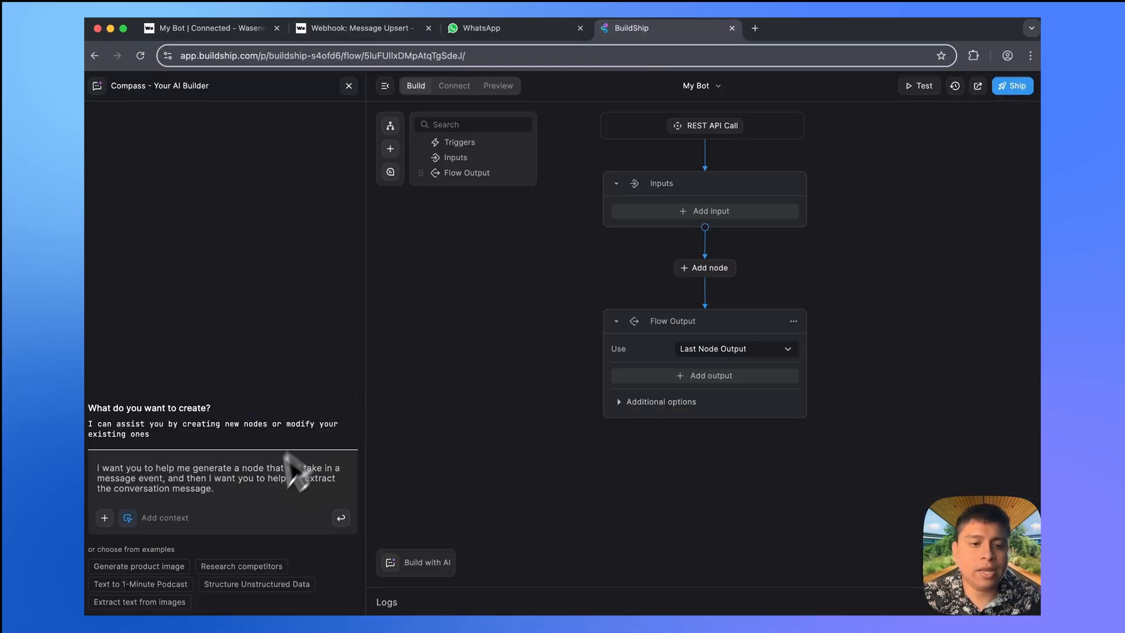
pyautogui.hotkey('shift', 'Return')
pyautogui.hotkey('shift', 'Return')
pyautogui.write('Sa')
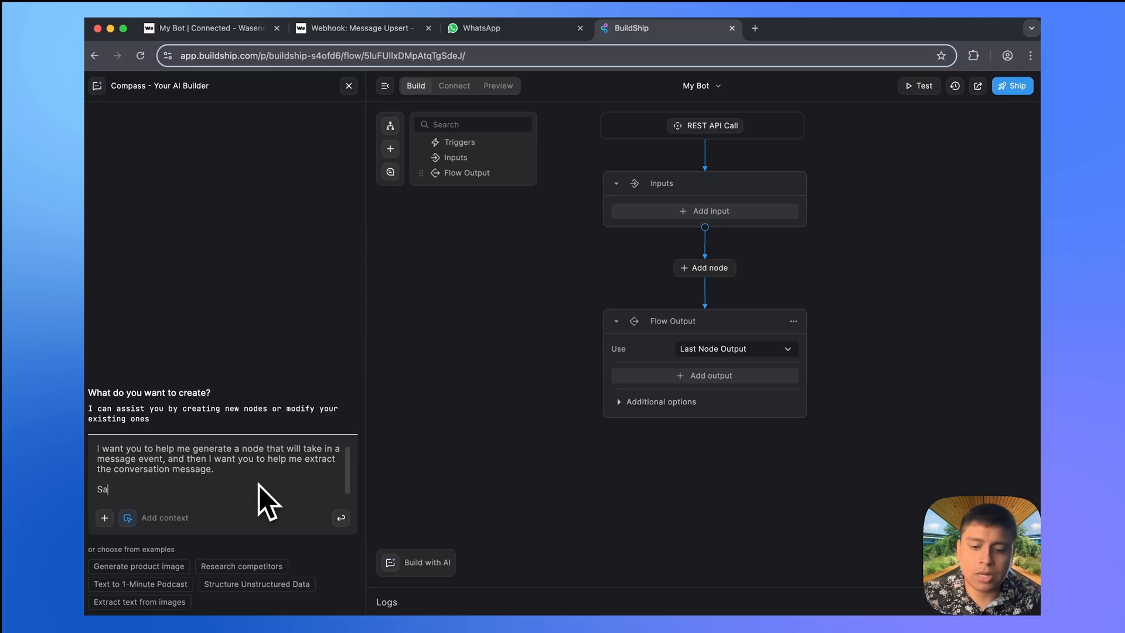
pyautogui.write('mpl evene')
pyautogui.press('BackSpace')
pyautogui.write('t object:')
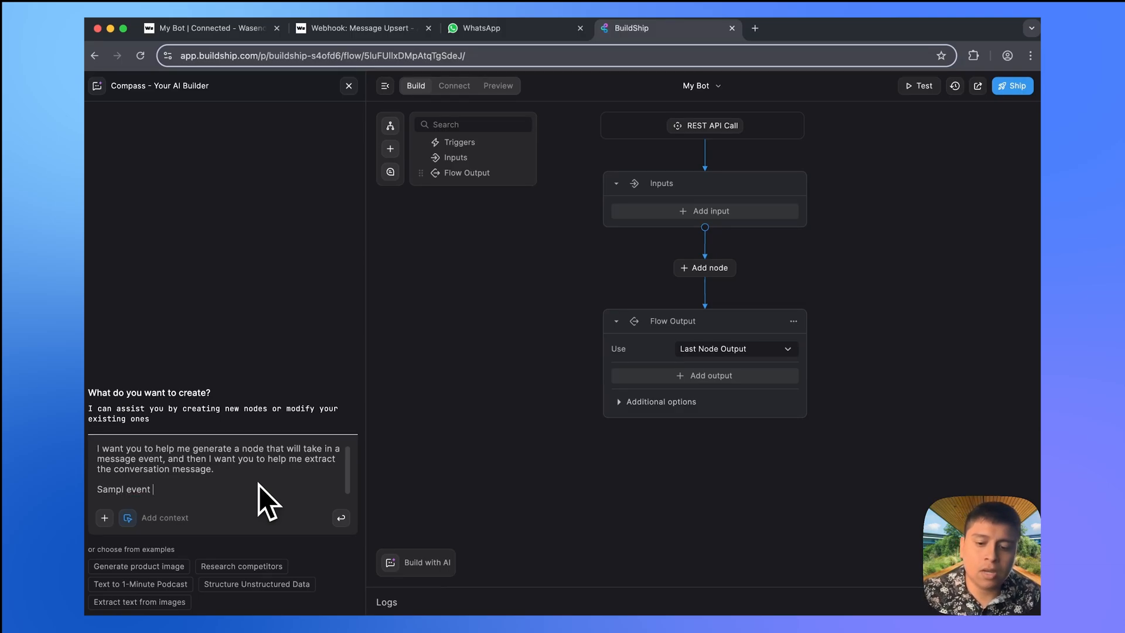
pyautogui.hotkey('shift', 'Return')
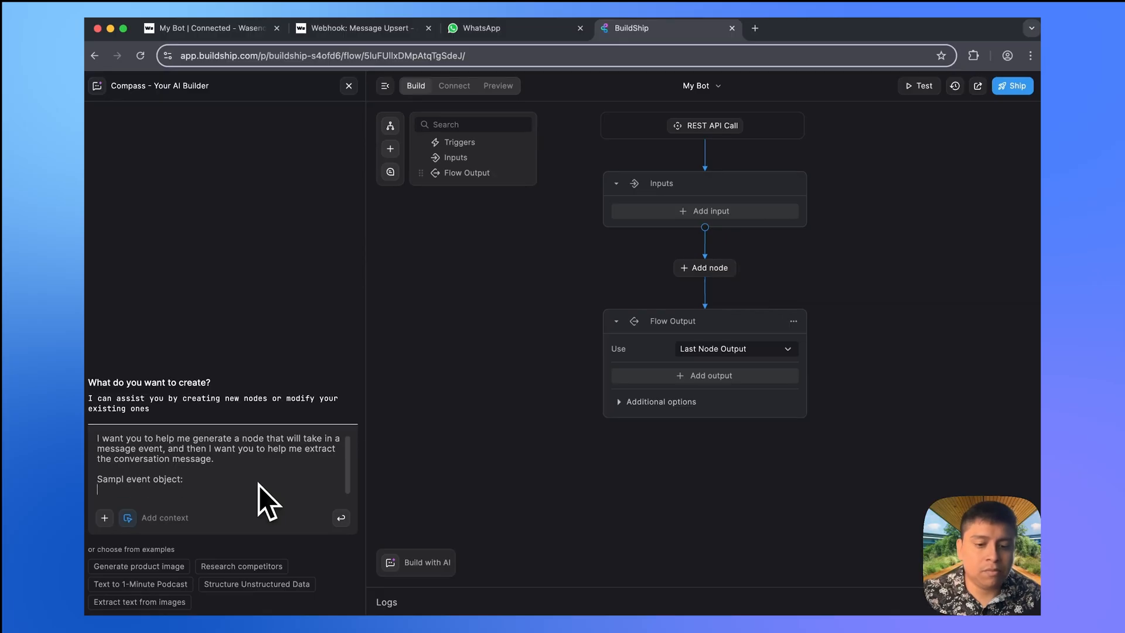
pyautogui.hotkey('ctrl', 'v')
pyautogui.press('Return')
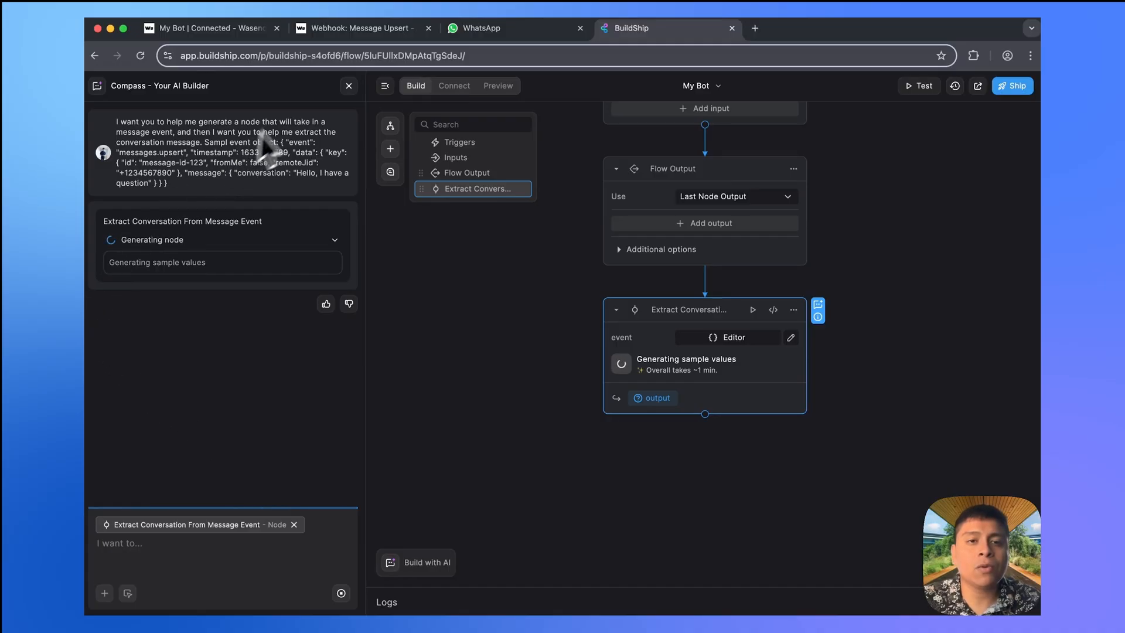
# - Replace the node's test event value with the webhook sample payload from the docs
pyautogui.click(364, 30)
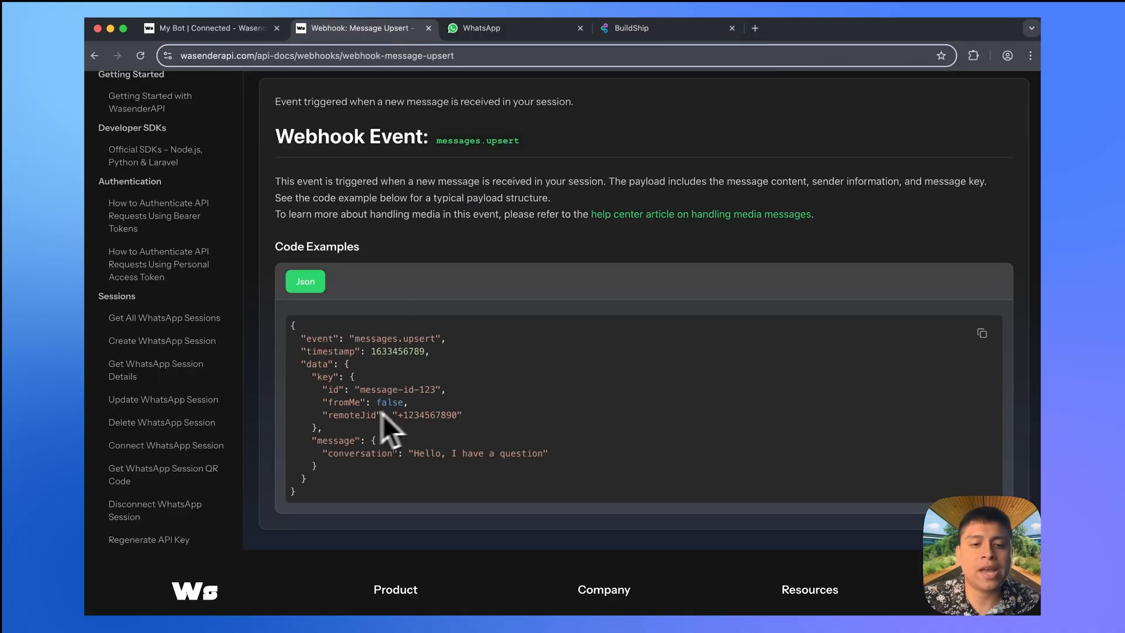
pyautogui.moveTo(357, 469); pyautogui.dragTo(293, 439)
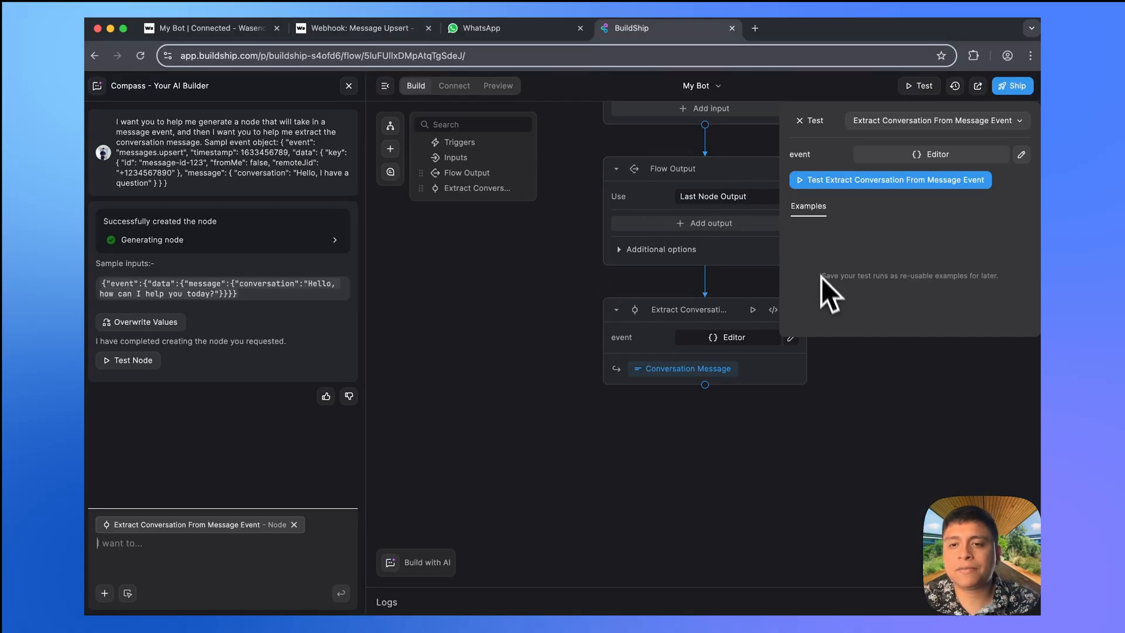
pyautogui.click(935, 155)
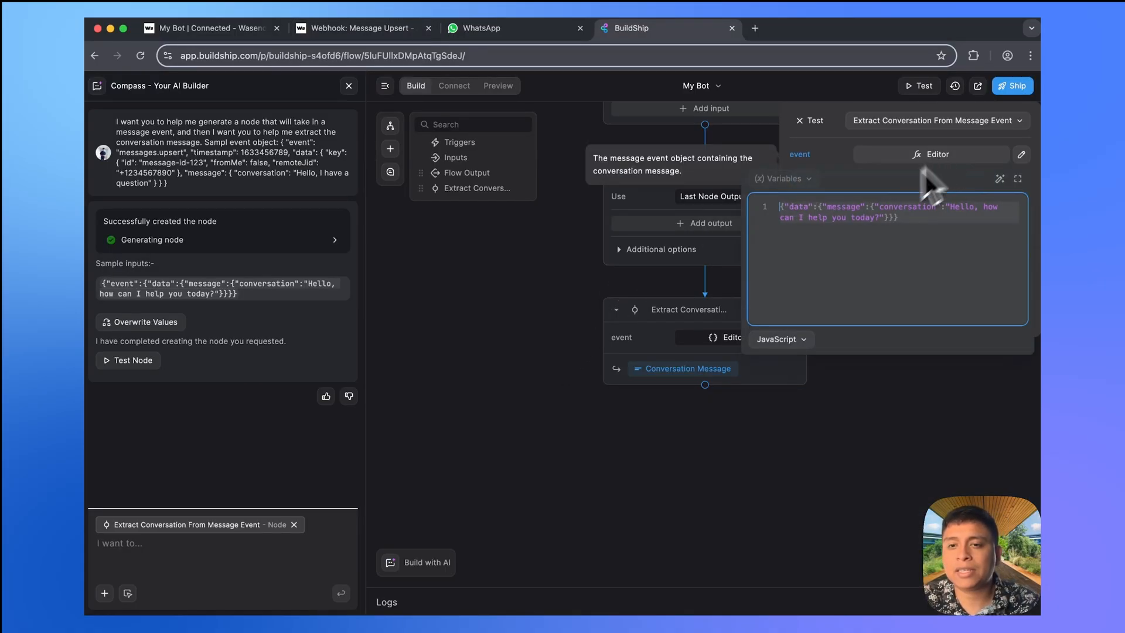
pyautogui.click(849, 108)
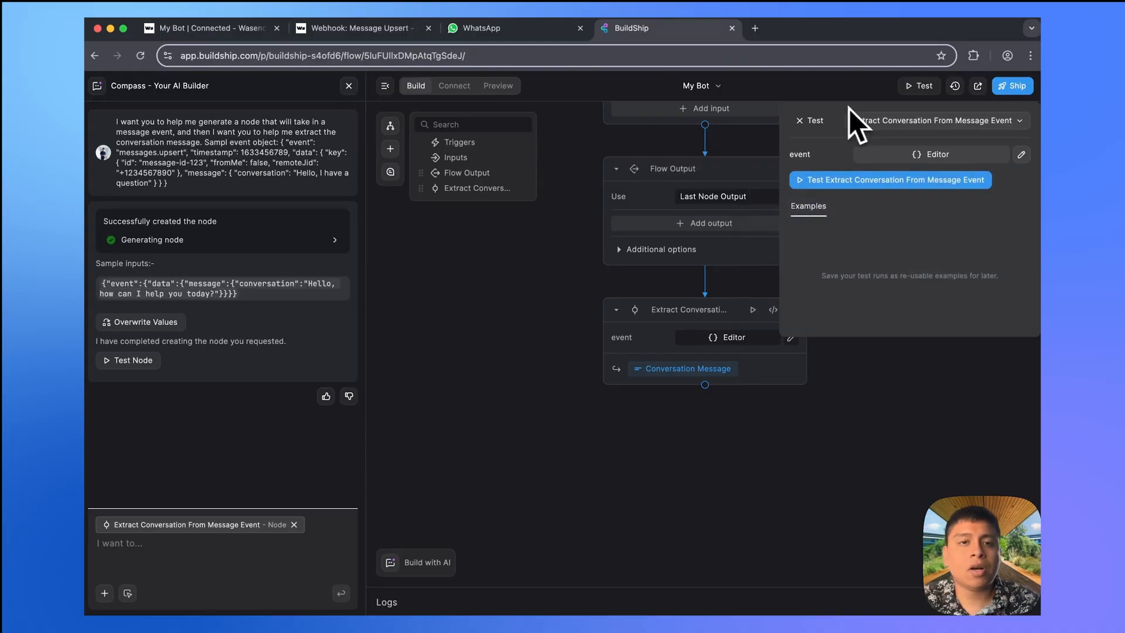
pyautogui.click(353, 35)
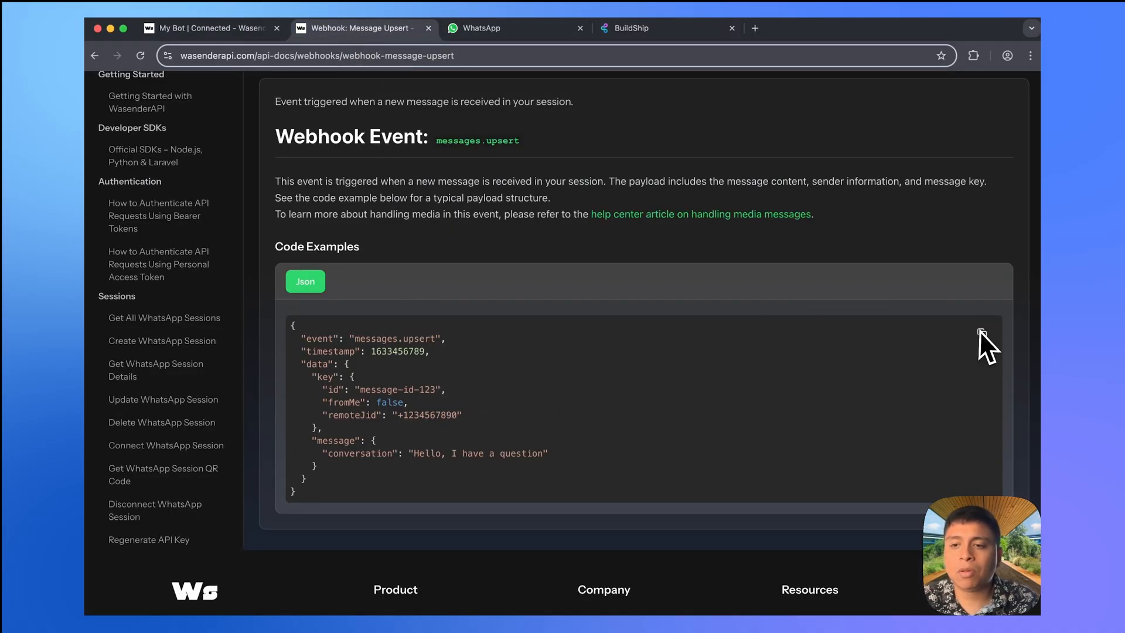
pyautogui.click(663, 32)
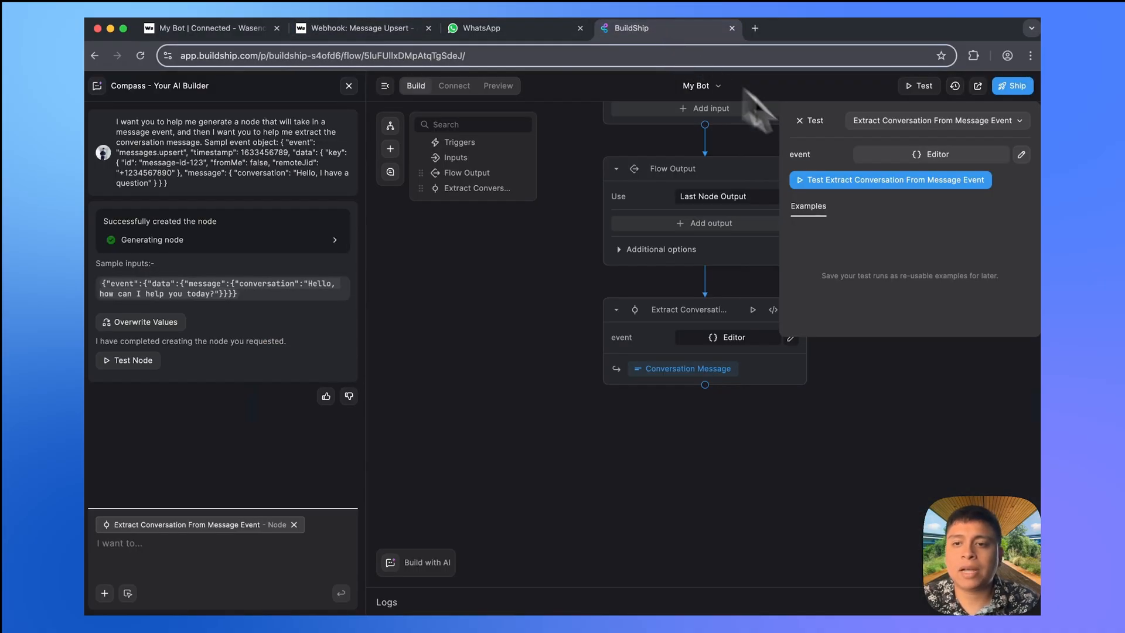
pyautogui.click(918, 156)
pyautogui.press('super+a')
pyautogui.press('super+v')
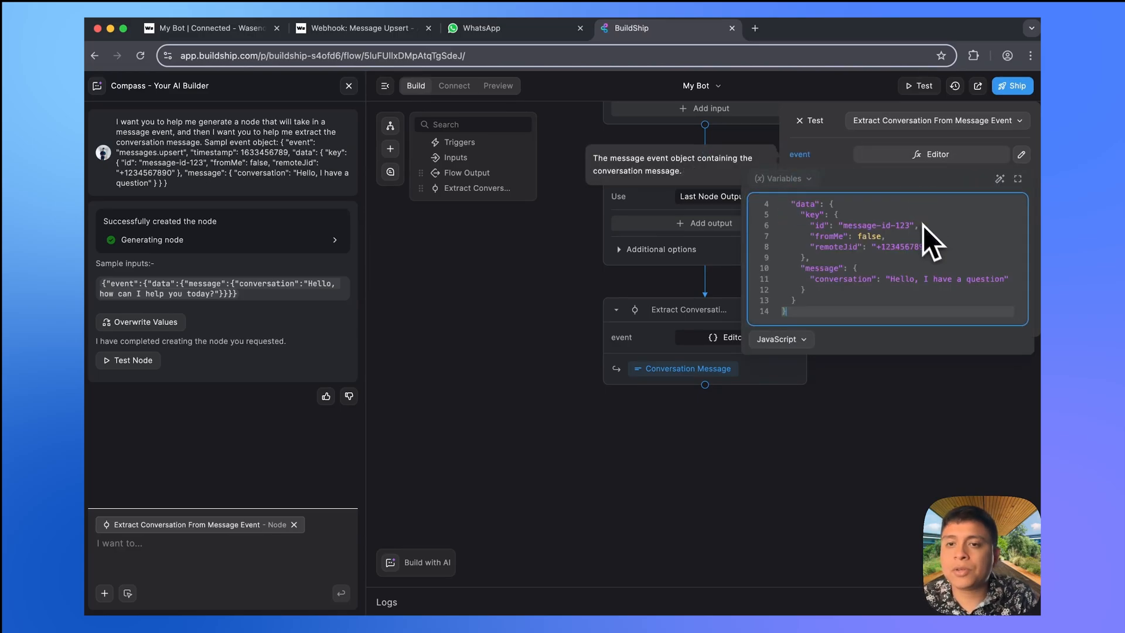
pyautogui.click(838, 118)
# - Run the test, returning 'Hello, I have a question', and move the node above Flow Output
pyautogui.click(882, 180)
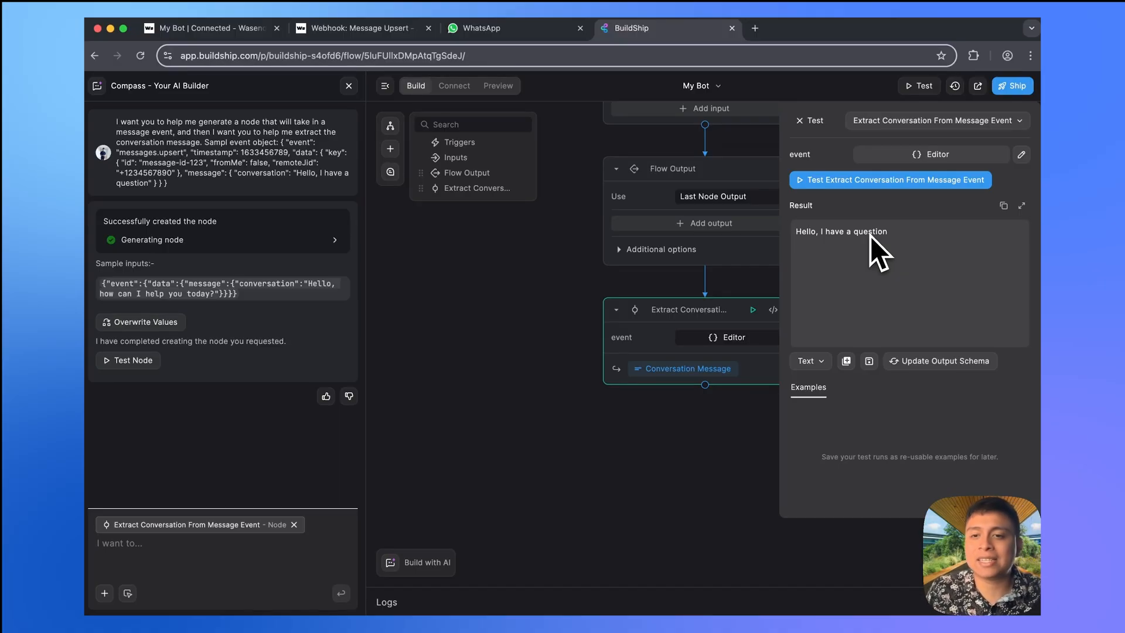
pyautogui.click(801, 121)
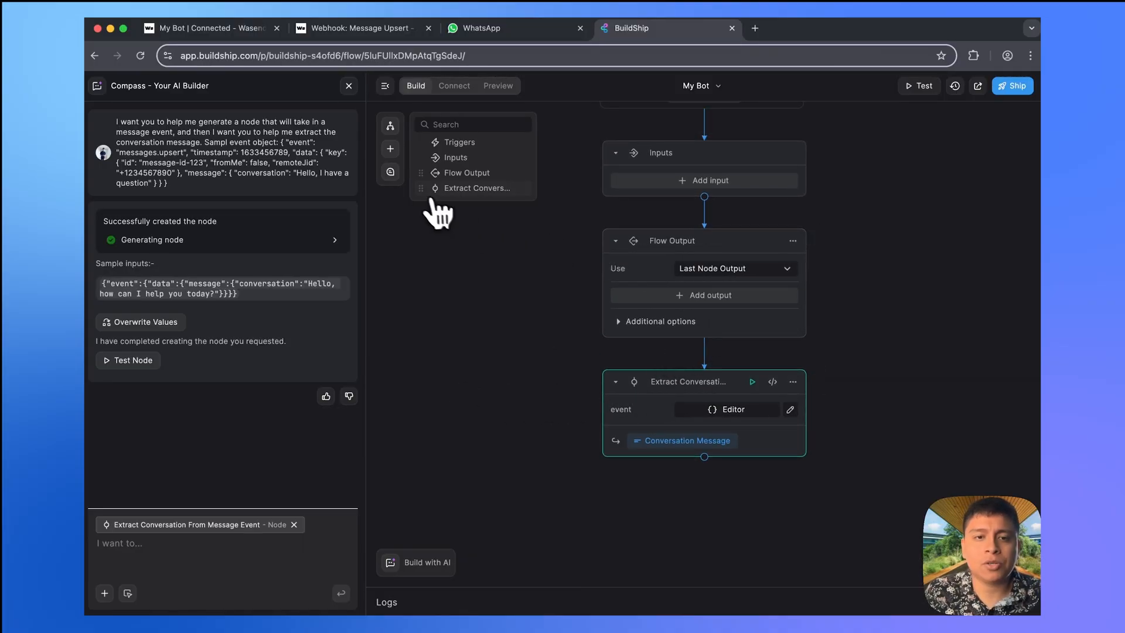
pyautogui.moveTo(421, 188); pyautogui.dragTo(415, 168)
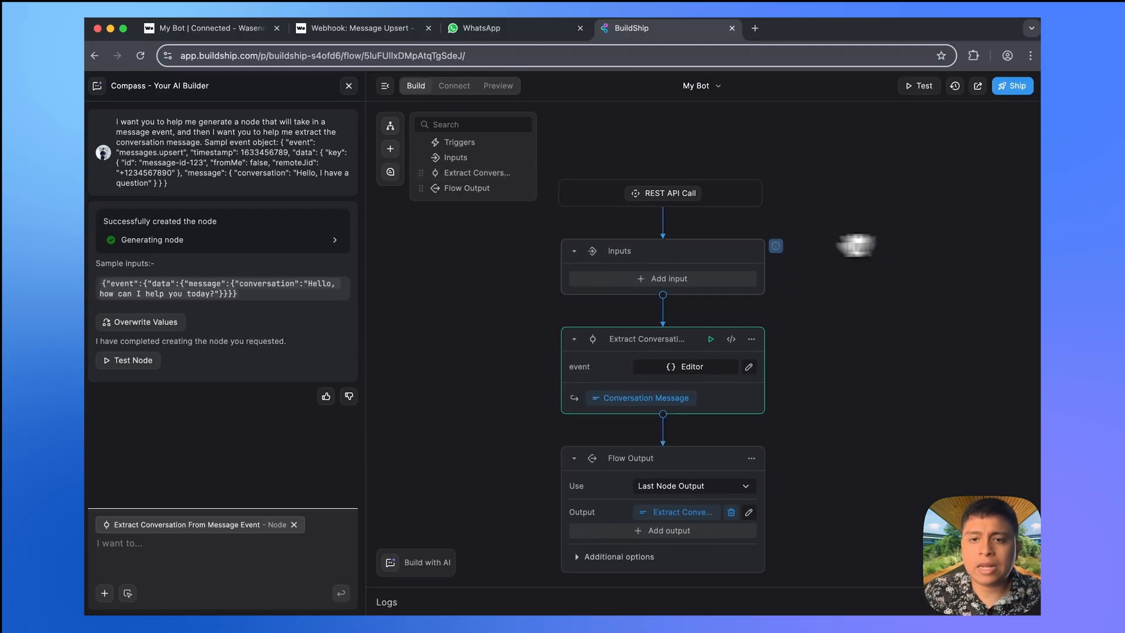
# - Add an Object workflow input named 'event body' to the REST API trigger
pyautogui.click(679, 281)
pyautogui.click(820, 252)
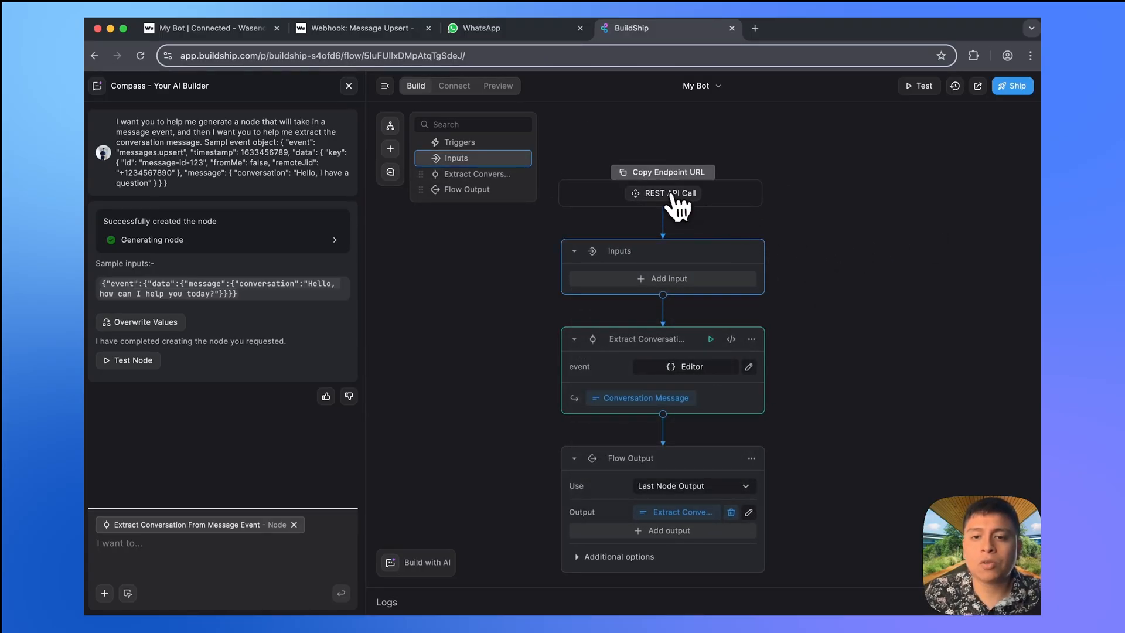
pyautogui.click(674, 195)
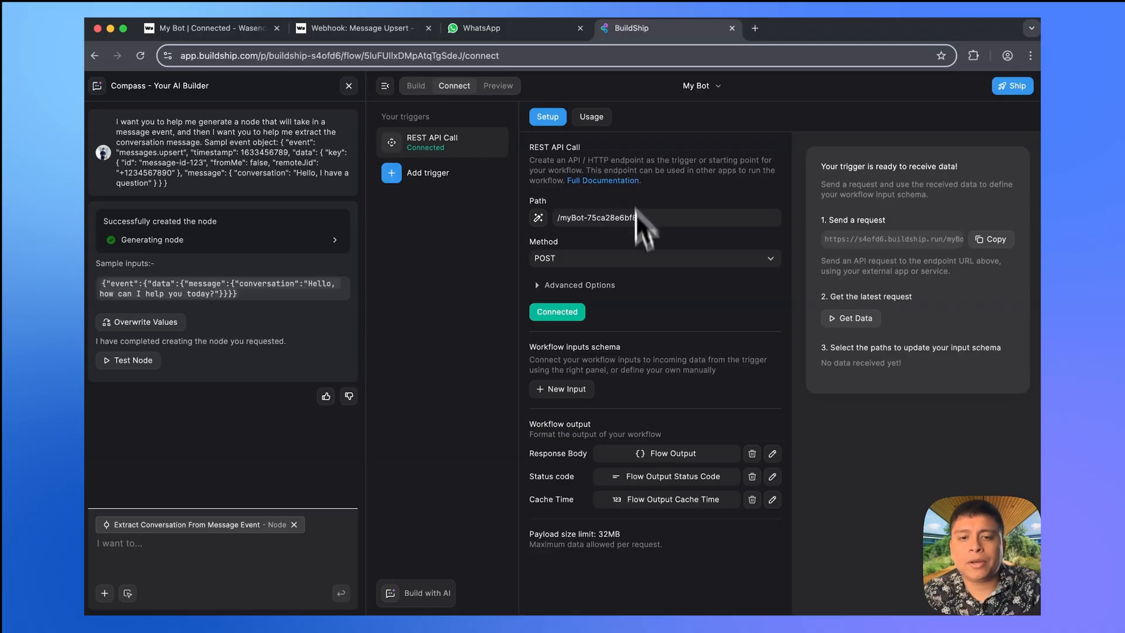
pyautogui.click(578, 390)
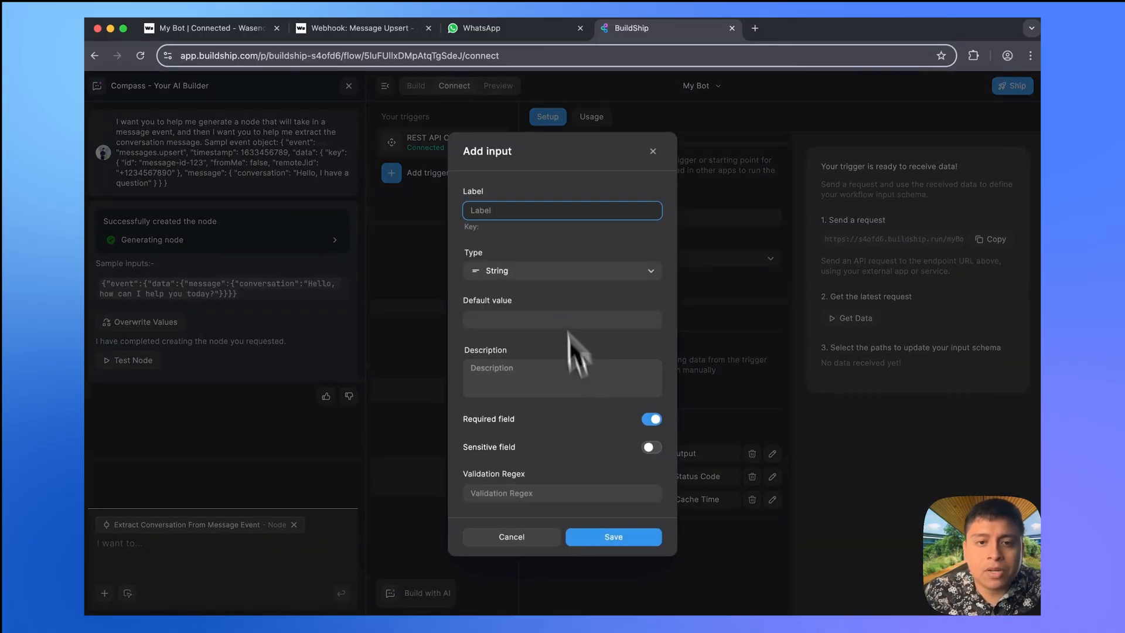
pyautogui.write('even')
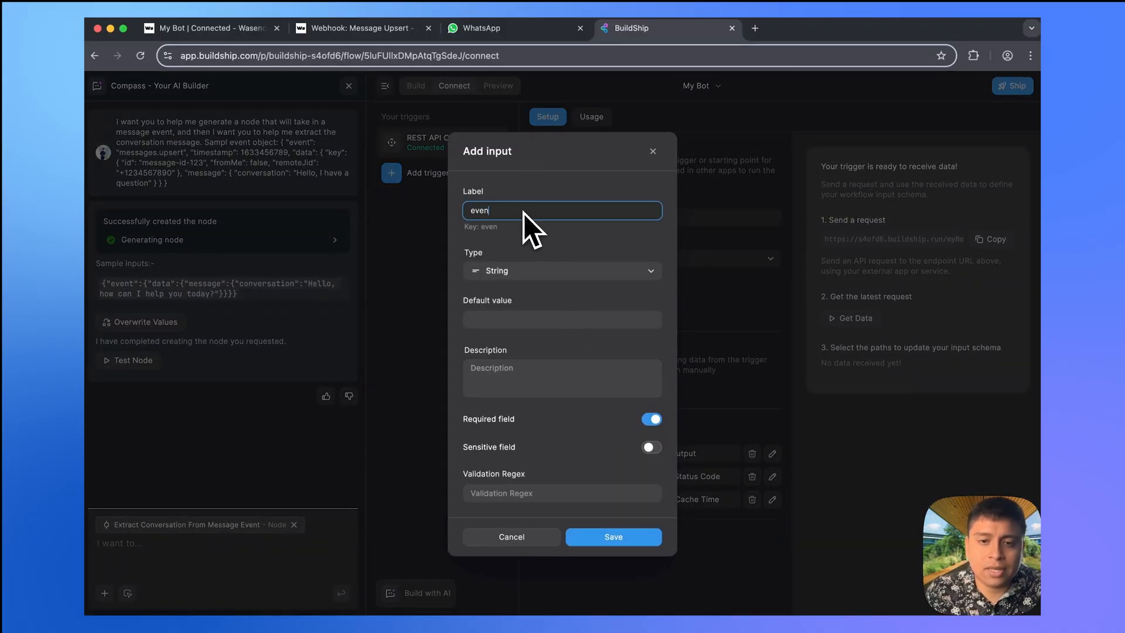
pyautogui.write('t body')
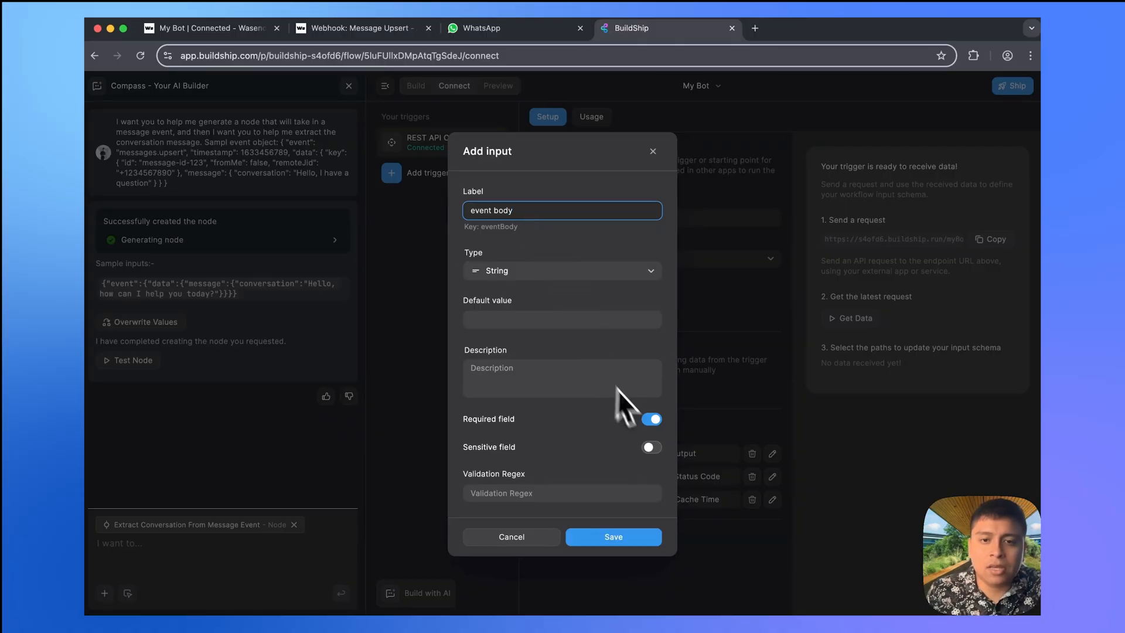
pyautogui.click(539, 272)
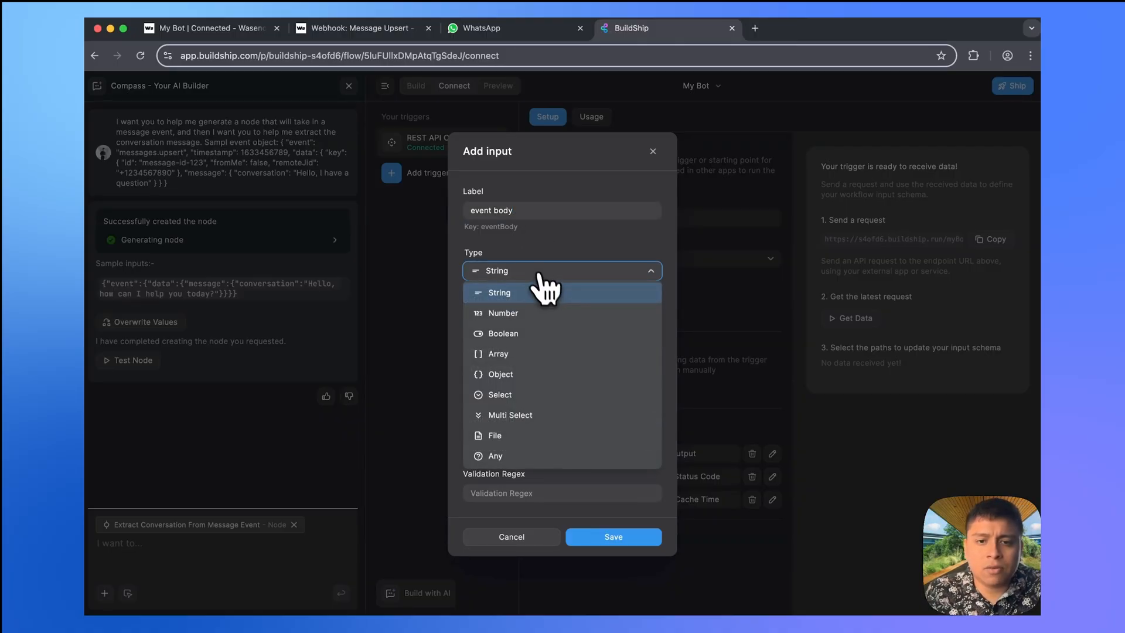
pyautogui.click(518, 375)
pyautogui.click(516, 329)
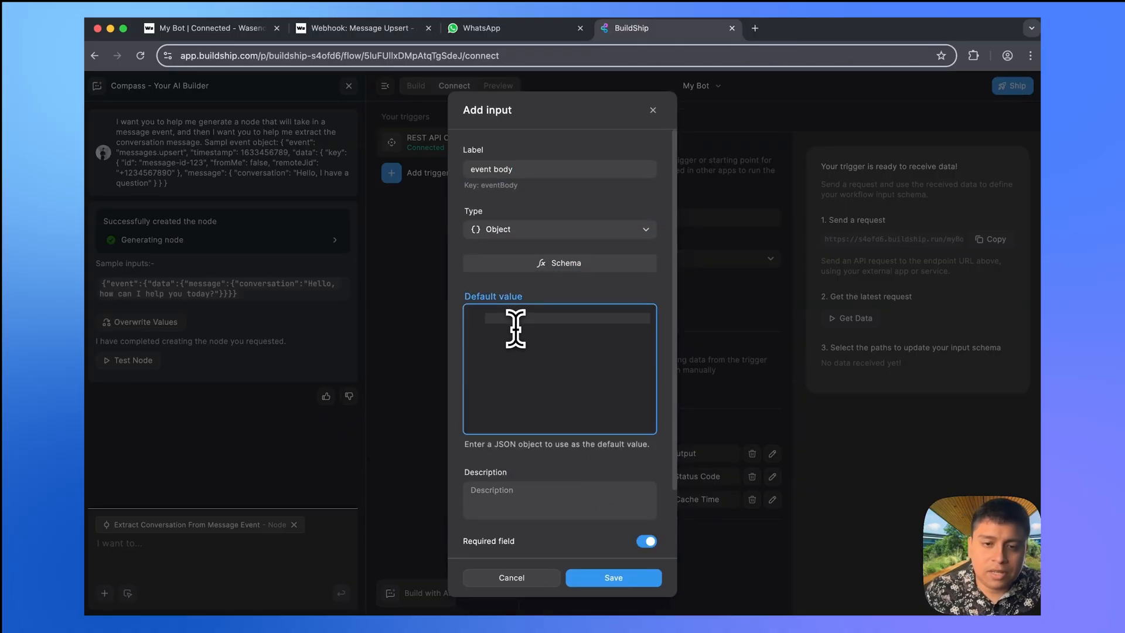
pyautogui.click(635, 582)
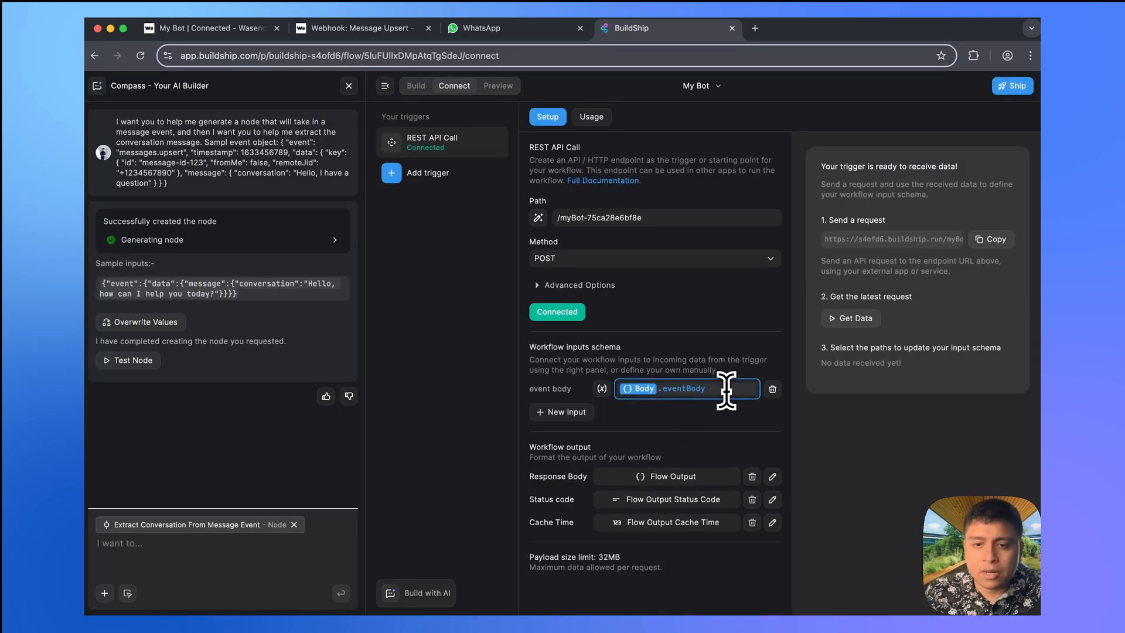
# - Map the event body input to the whole request Body from trigger data
pyautogui.press('BackSpace')
pyautogui.press('BackSpace')
pyautogui.press('BackSpace')
pyautogui.press('BackSpace')
pyautogui.press('BackSpace')
pyautogui.press('BackSpace')
pyautogui.press('BackSpace')
pyautogui.press('BackSpace')
pyautogui.press('BackSpace')
pyautogui.press('BackSpace')
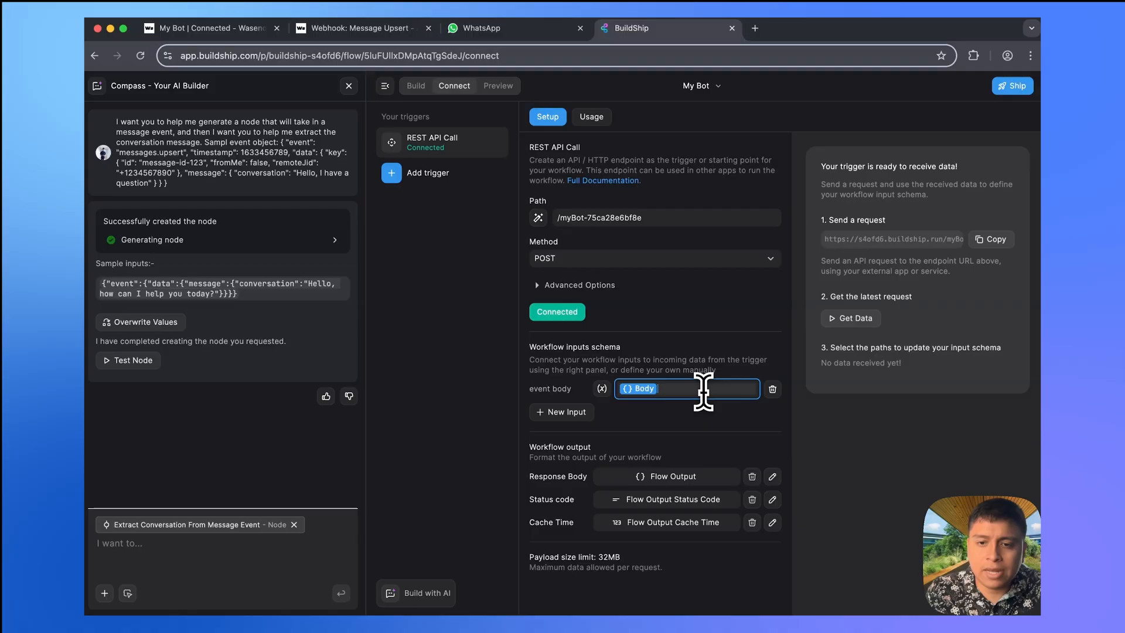
pyautogui.click(645, 389)
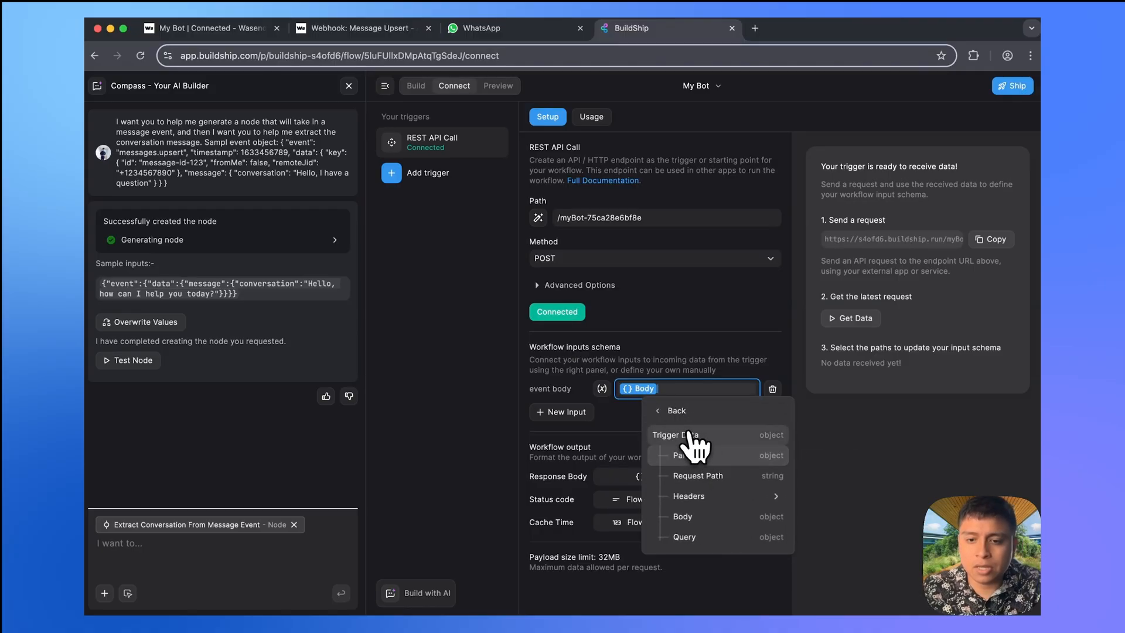
pyautogui.click(746, 512)
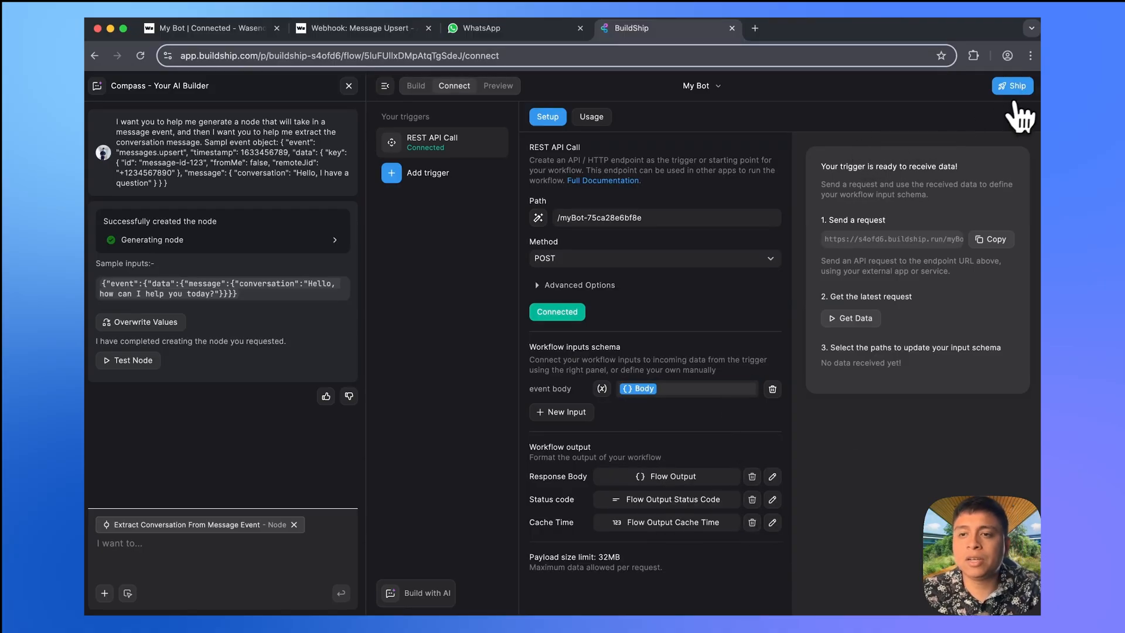
# - After a failed ship attempt, set Extract Conversation's event value to the event body input
pyautogui.click(416, 86)
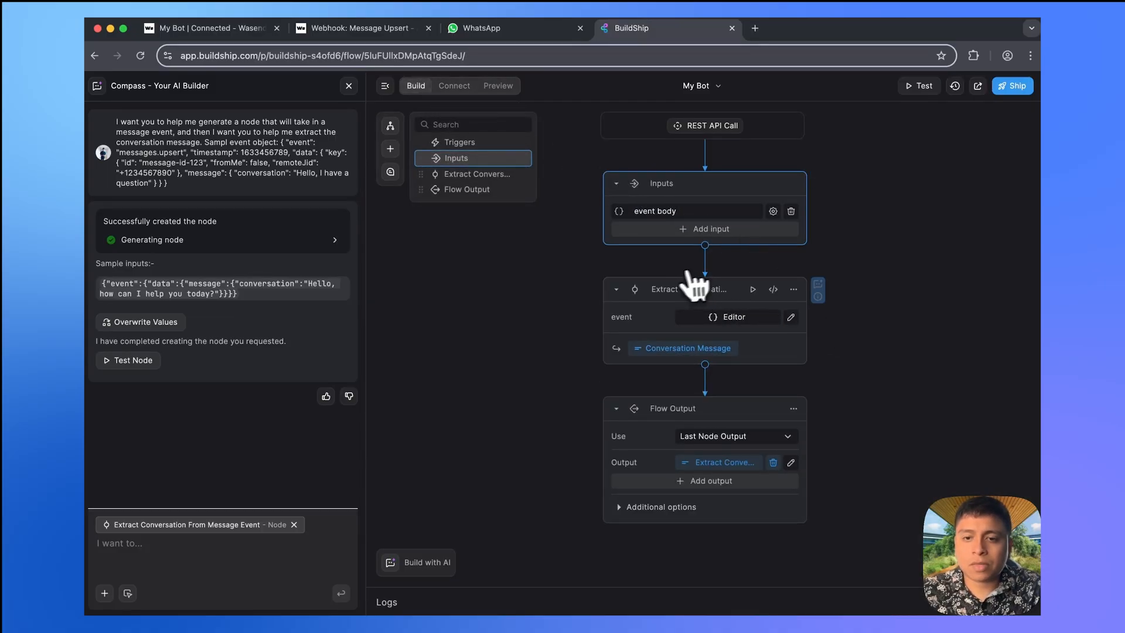
pyautogui.click(1022, 88)
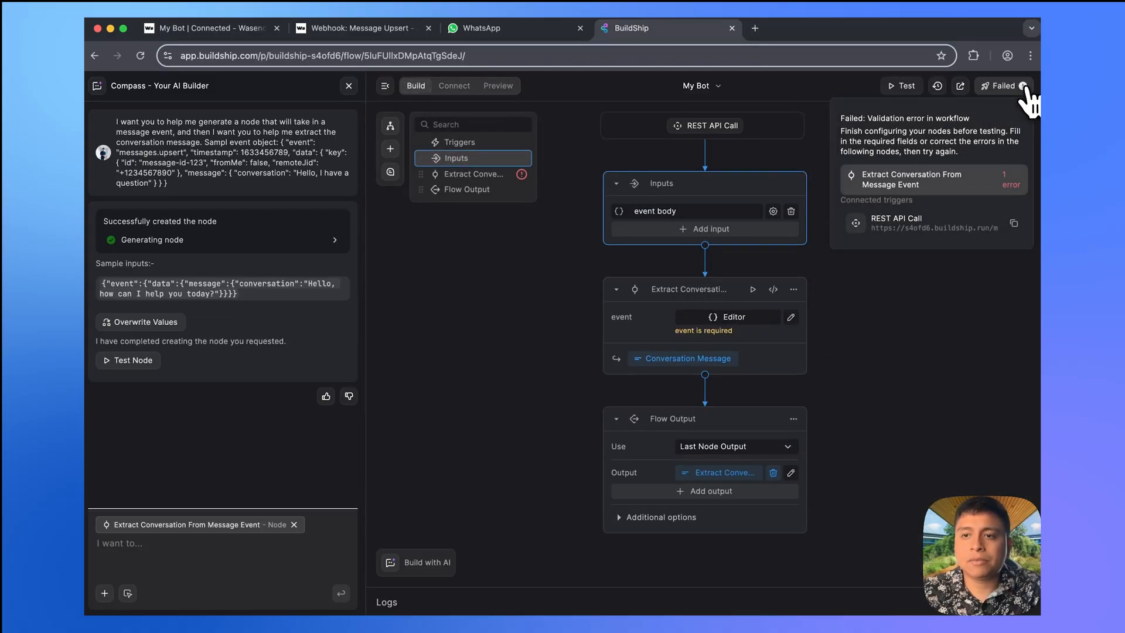
pyautogui.click(728, 317)
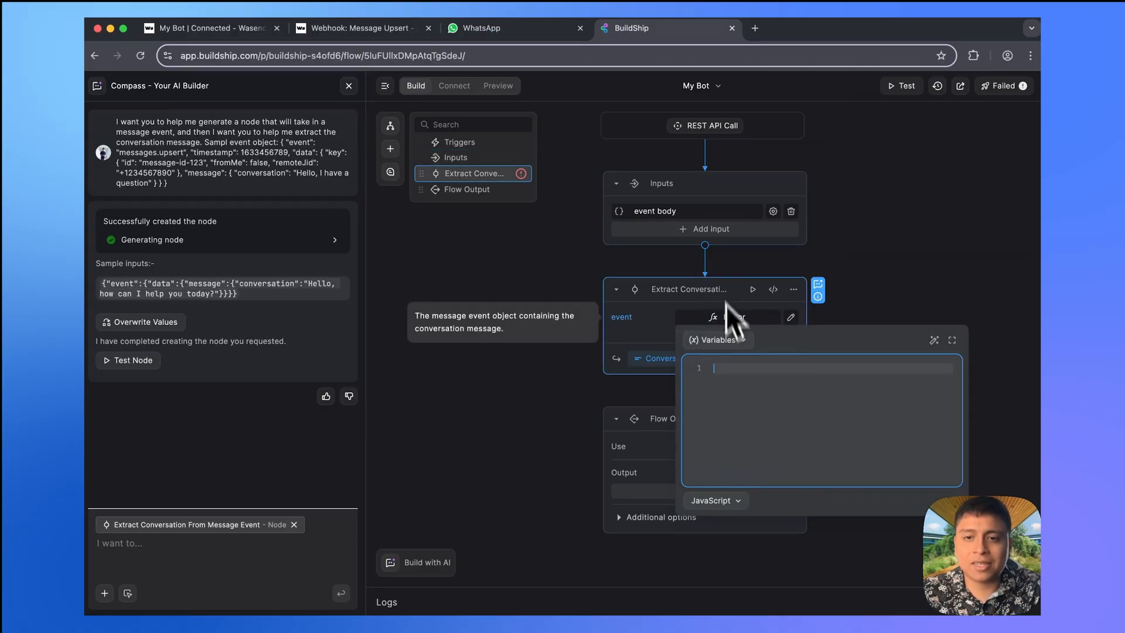
pyautogui.click(737, 343)
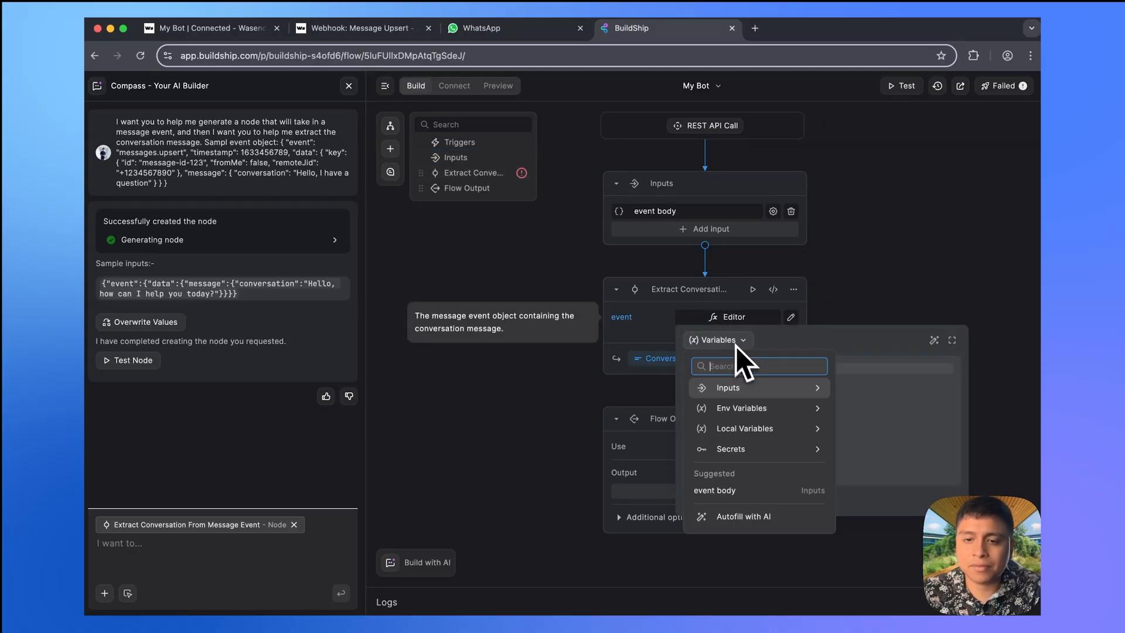
pyautogui.click(769, 388)
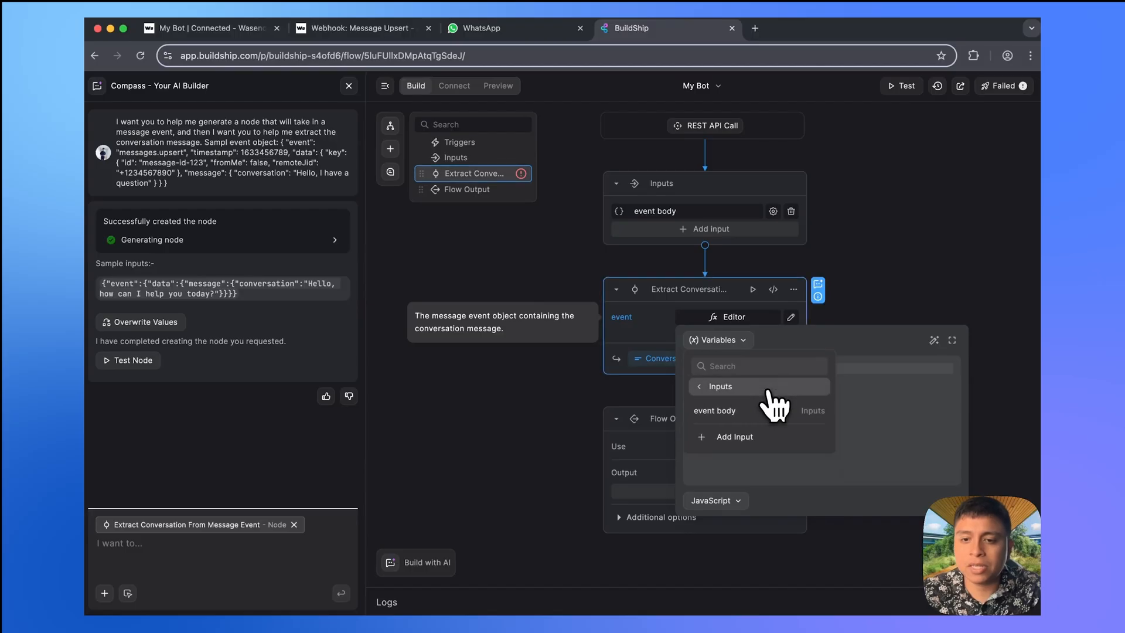
pyautogui.click(756, 411)
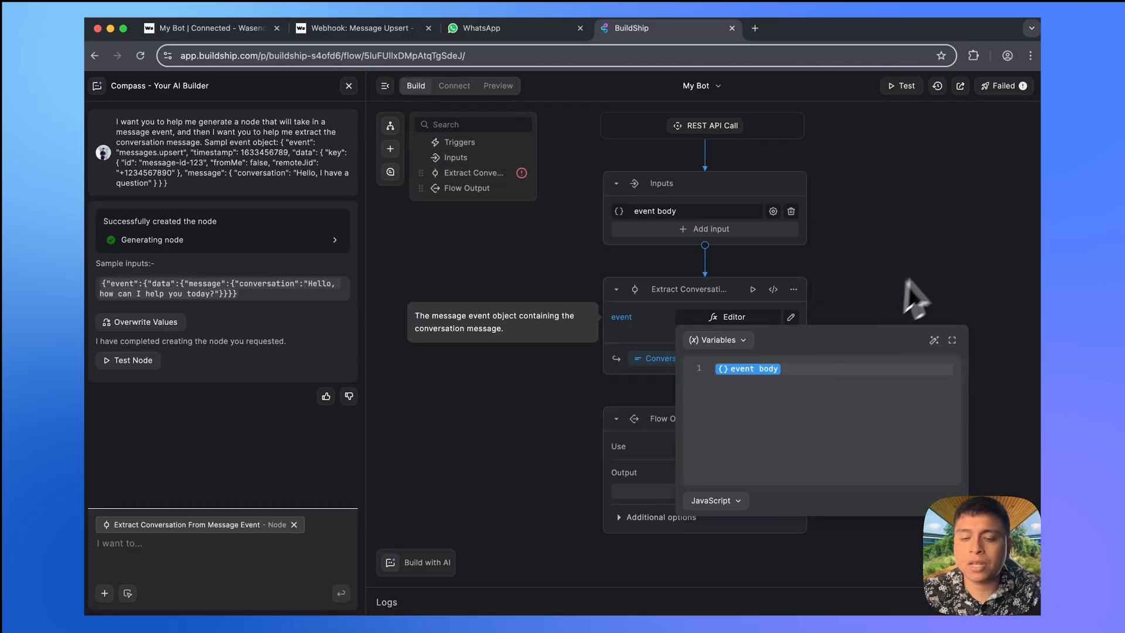
pyautogui.click(935, 272)
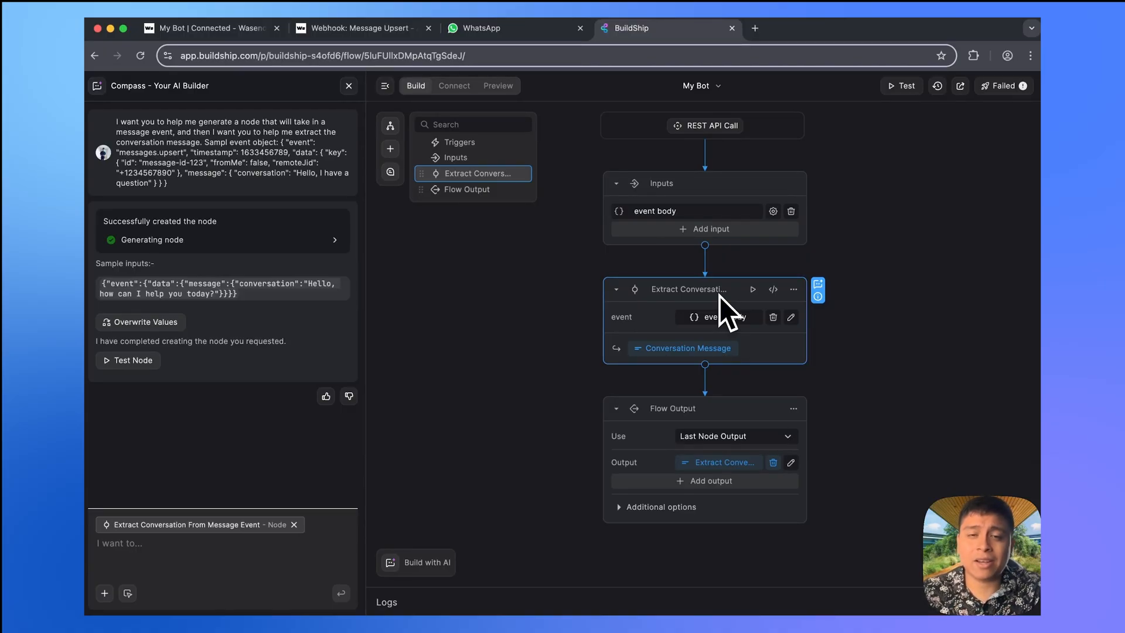
pyautogui.click(706, 365)
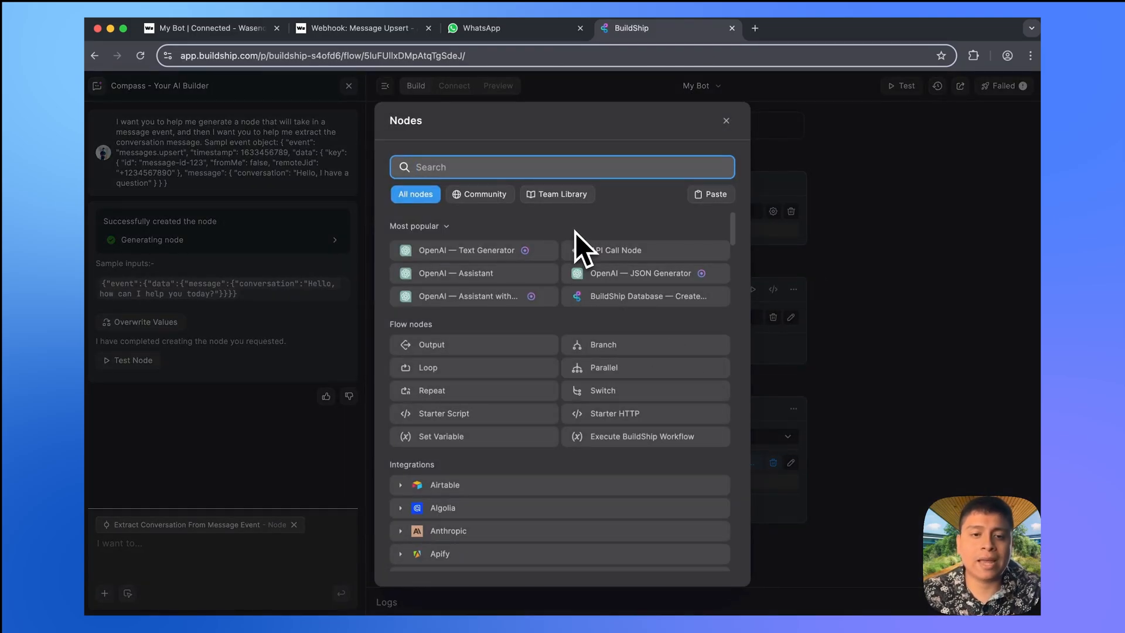
# - Insert the Anthropic Claude AI Text Generator node below Extract Conversation
pyautogui.scroll(-5, 581, 393)
pyautogui.scroll(-3, 581, 395)
pyautogui.scroll(-1, 581, 394)
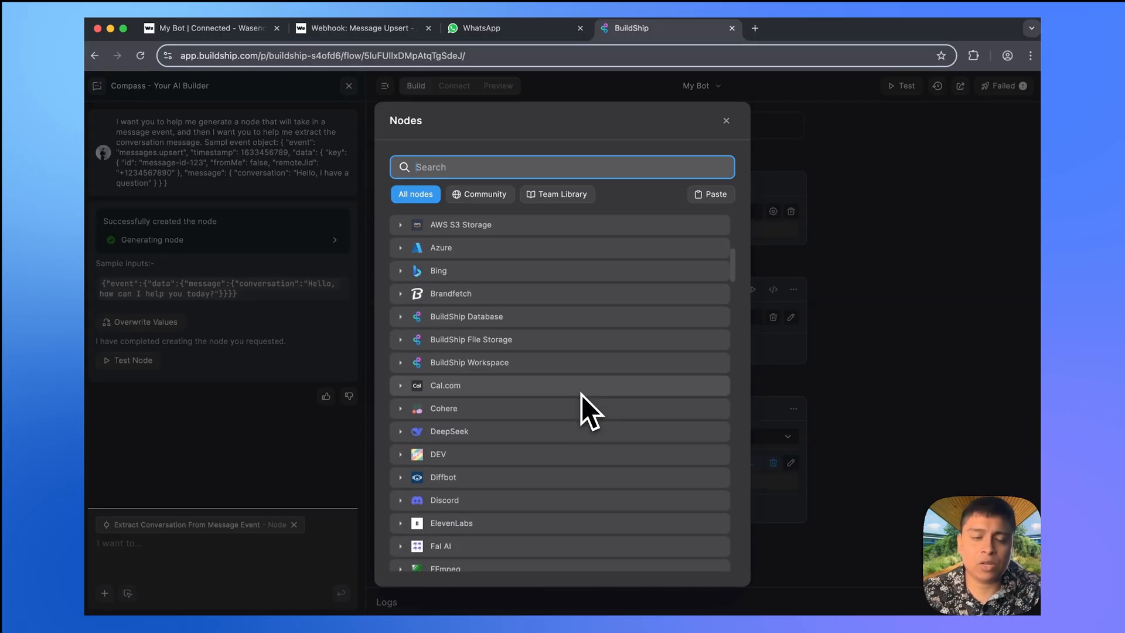
pyautogui.scroll(-13, 582, 395)
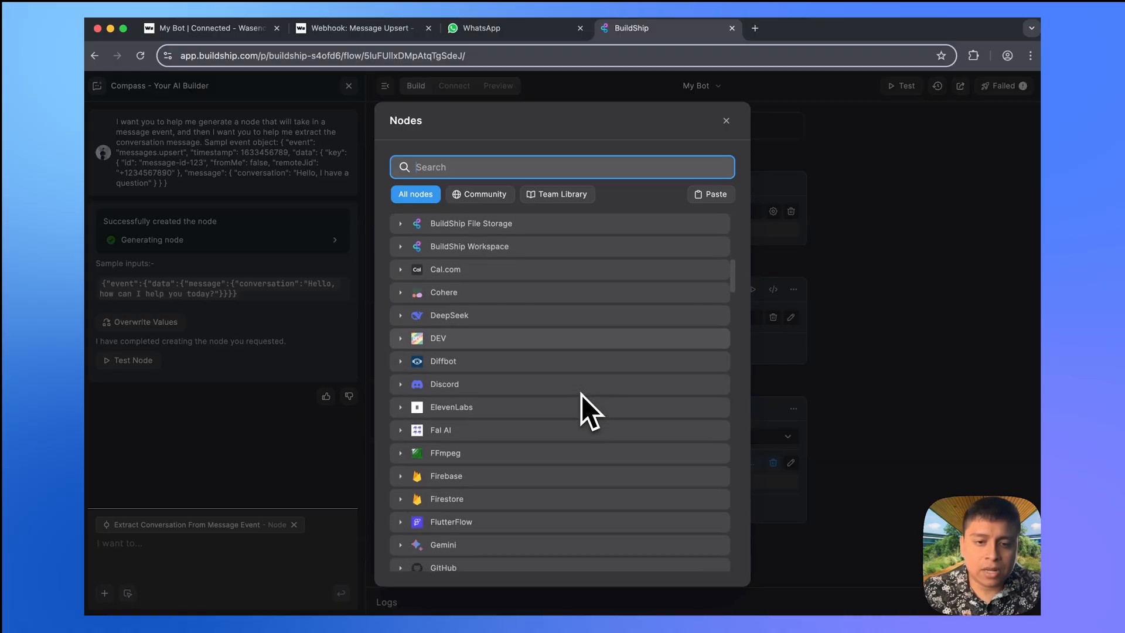
pyautogui.scroll(15, 581, 395)
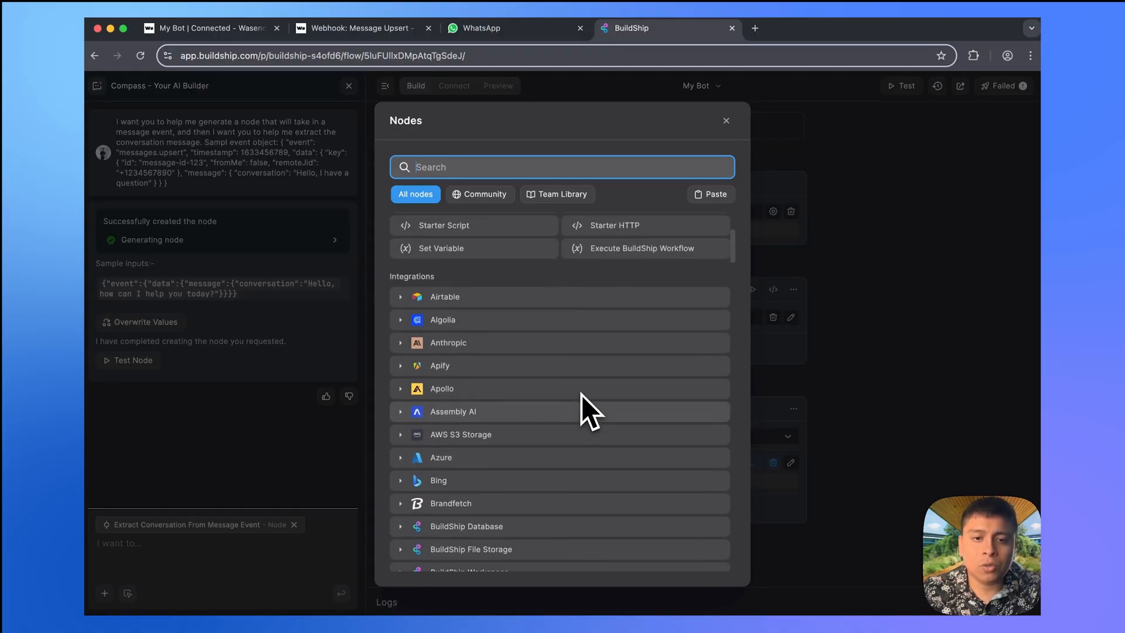
pyautogui.click(467, 345)
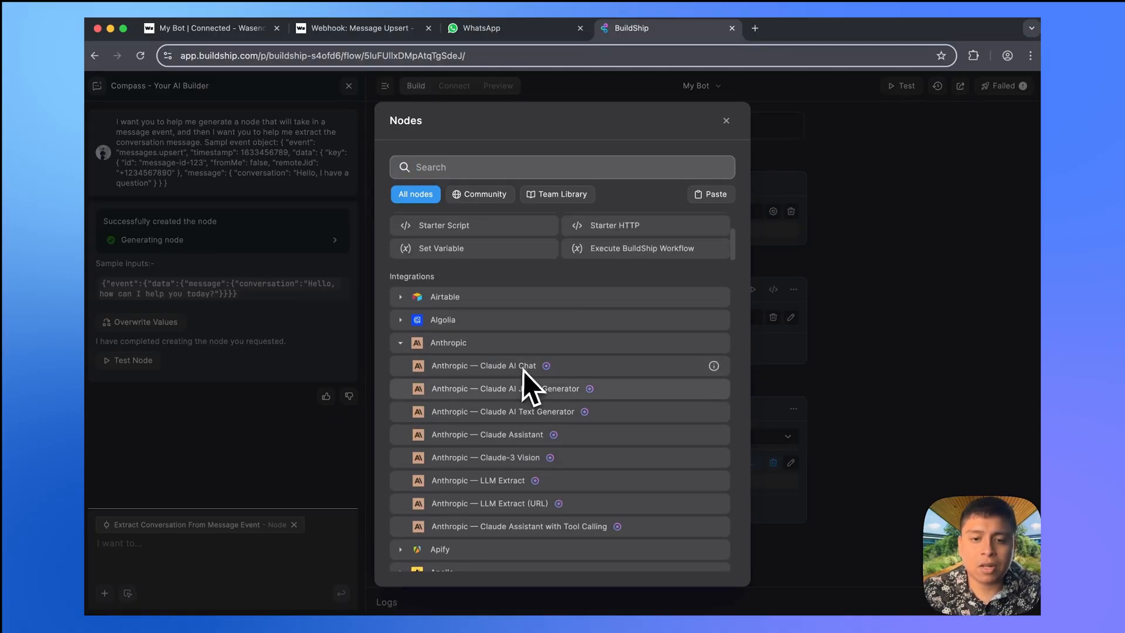
pyautogui.scroll(-2, 519, 422)
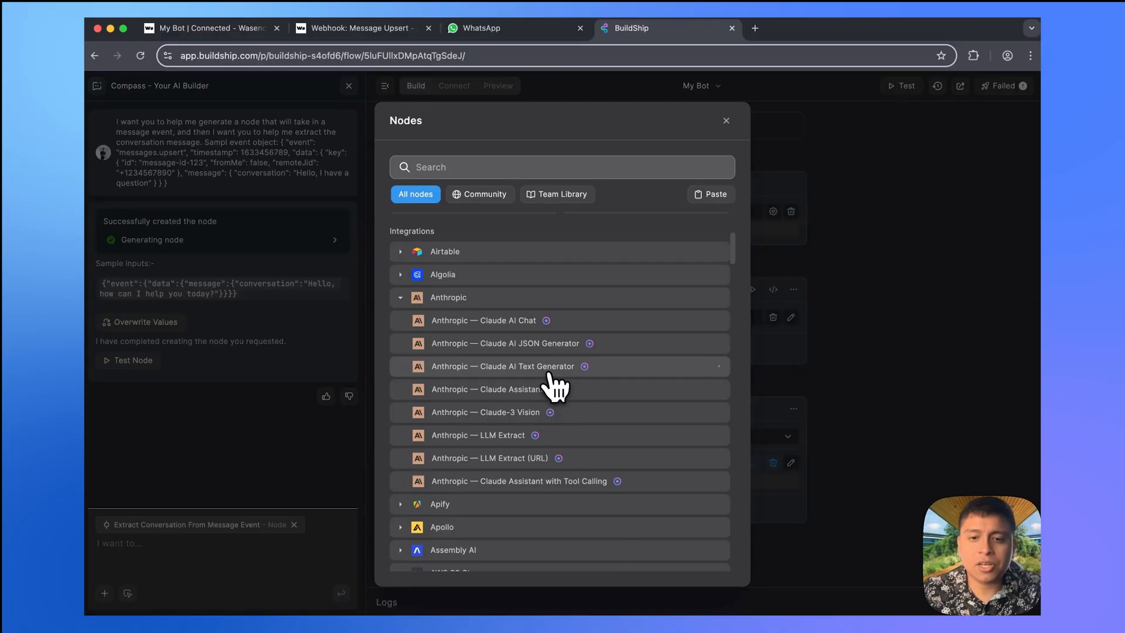
pyautogui.click(551, 377)
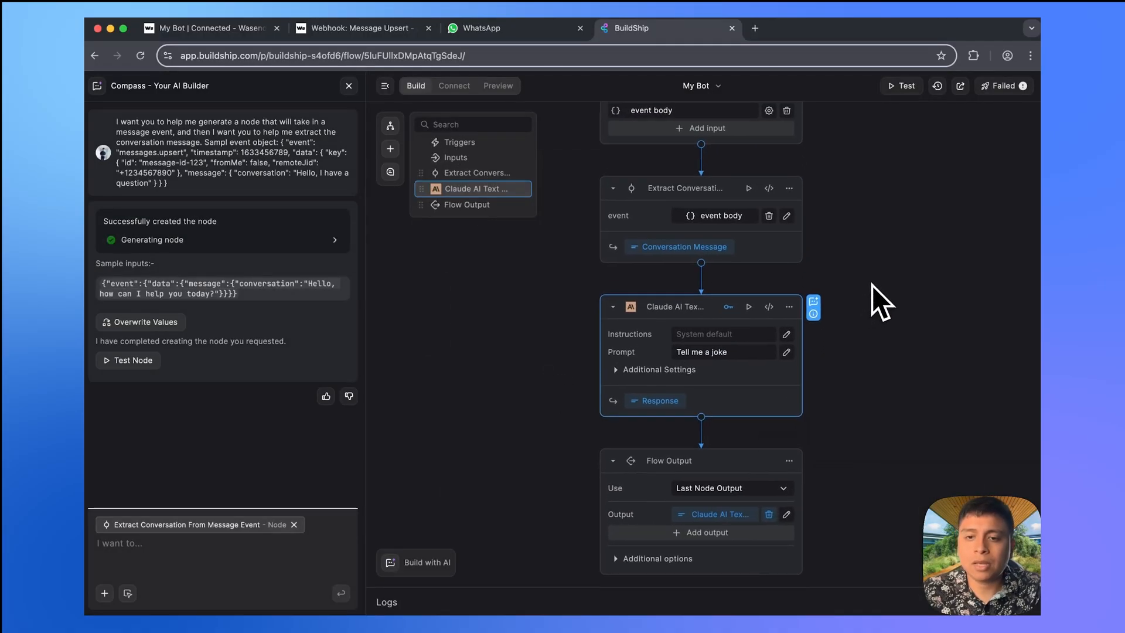
# - Set the Claude node to BuildShip credits, instructions 'Be sarcastic', prompt from the extracted message
pyautogui.click(727, 307)
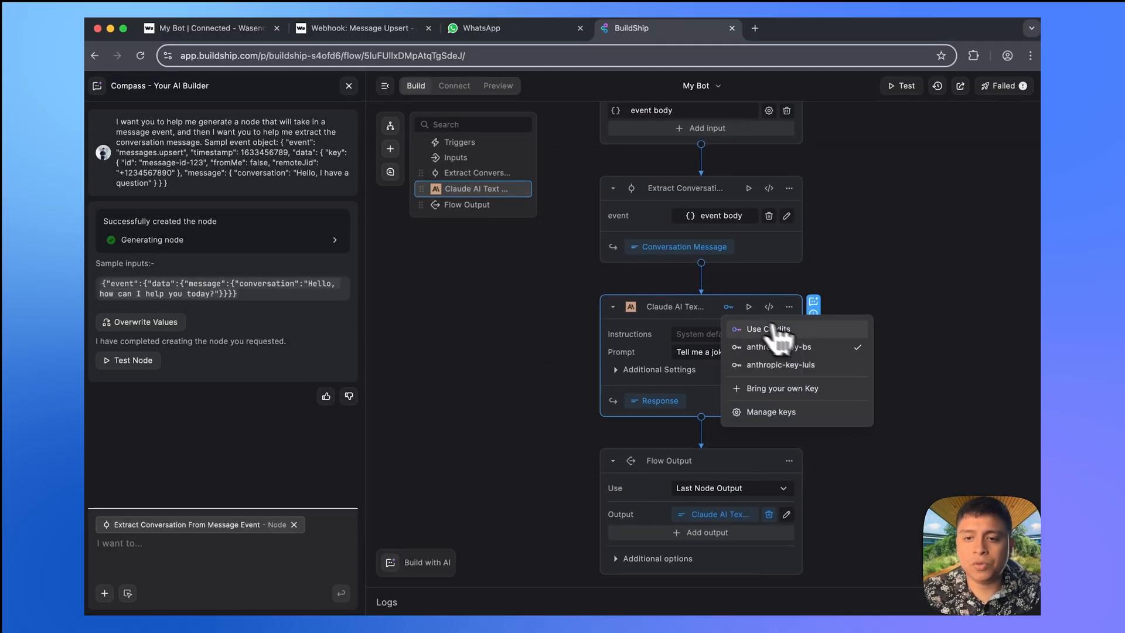
pyautogui.click(822, 332)
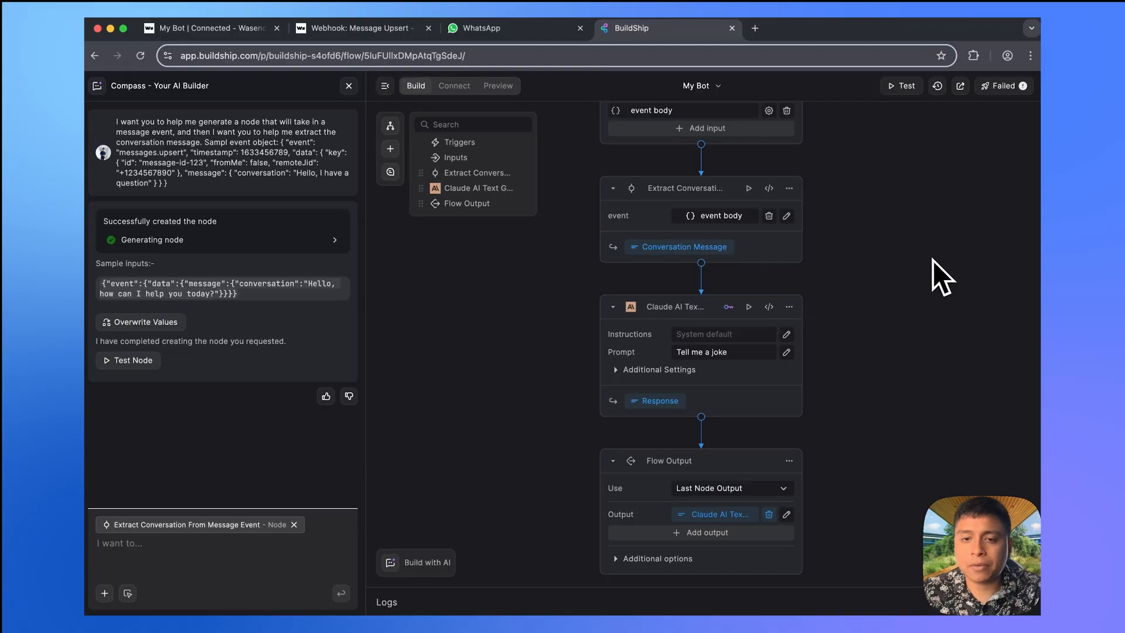
pyautogui.click(649, 327)
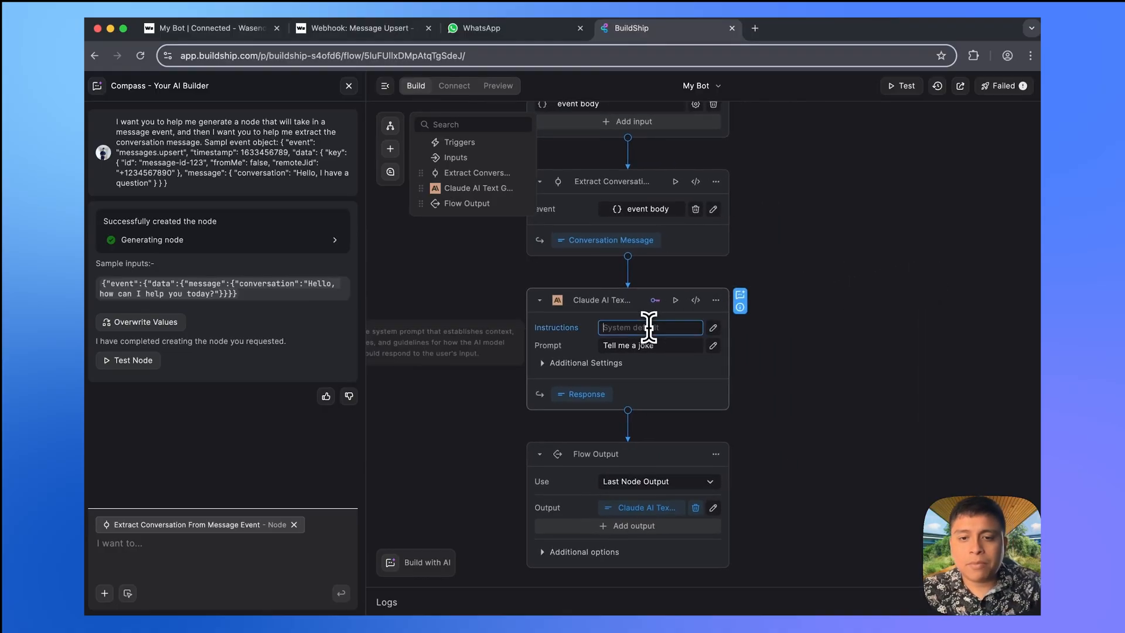
pyautogui.write('Be ')
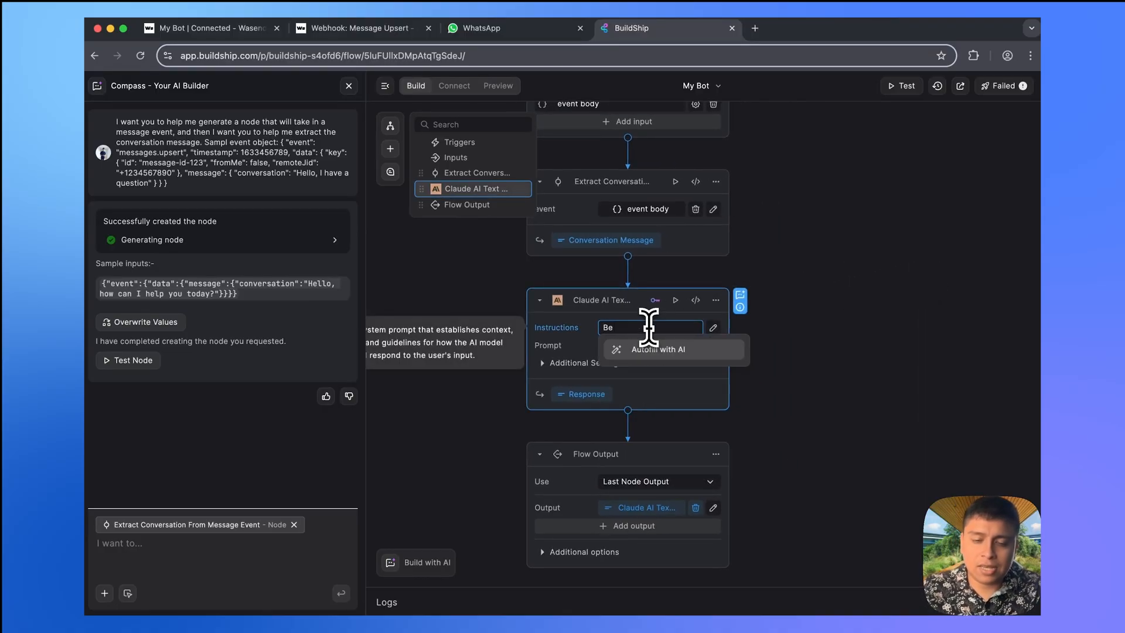
pyautogui.write('sarcastic')
pyautogui.click(668, 345)
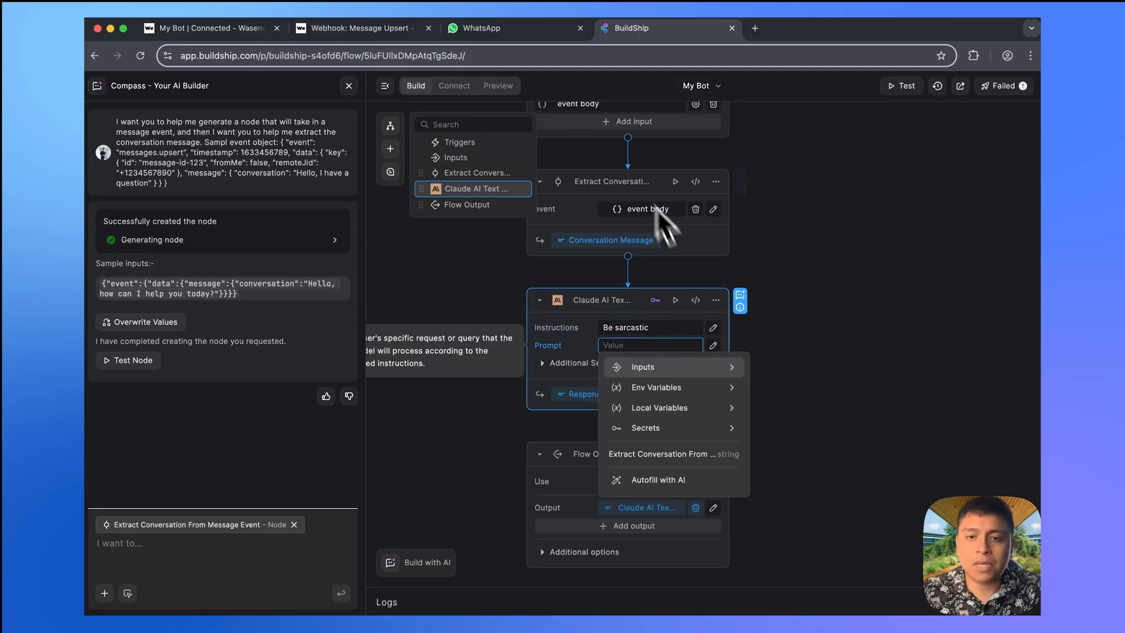
pyautogui.click(682, 456)
pyautogui.click(875, 277)
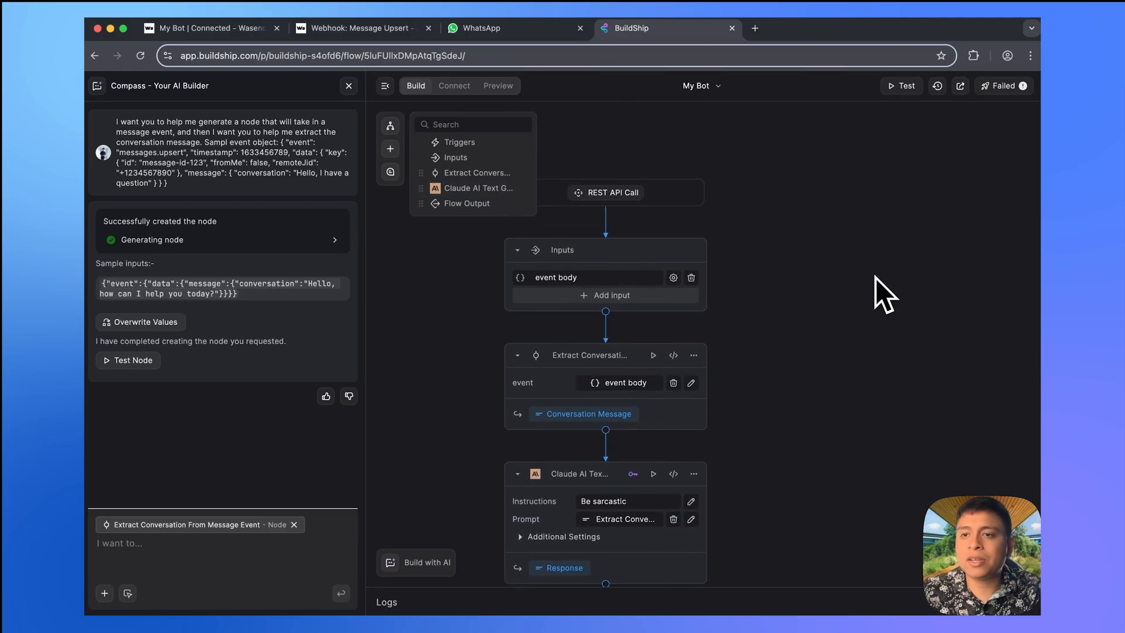
# - Ship the workflow and send 'How are u' to My Bot on WhatsApp
pyautogui.click(1005, 92)
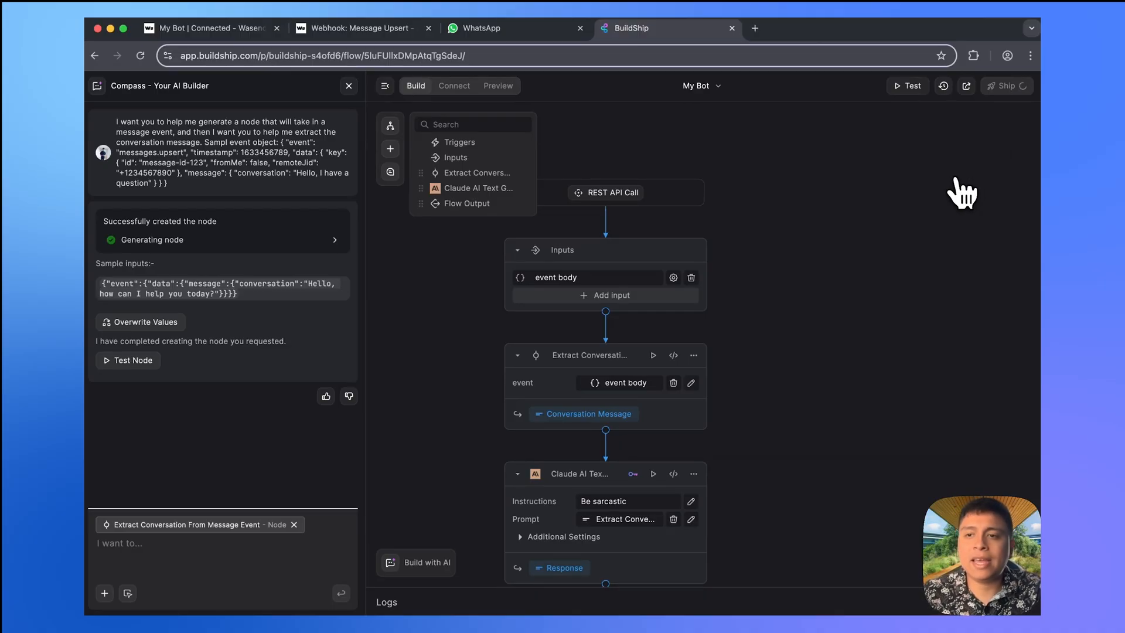
pyautogui.scroll(-3, 820, 346)
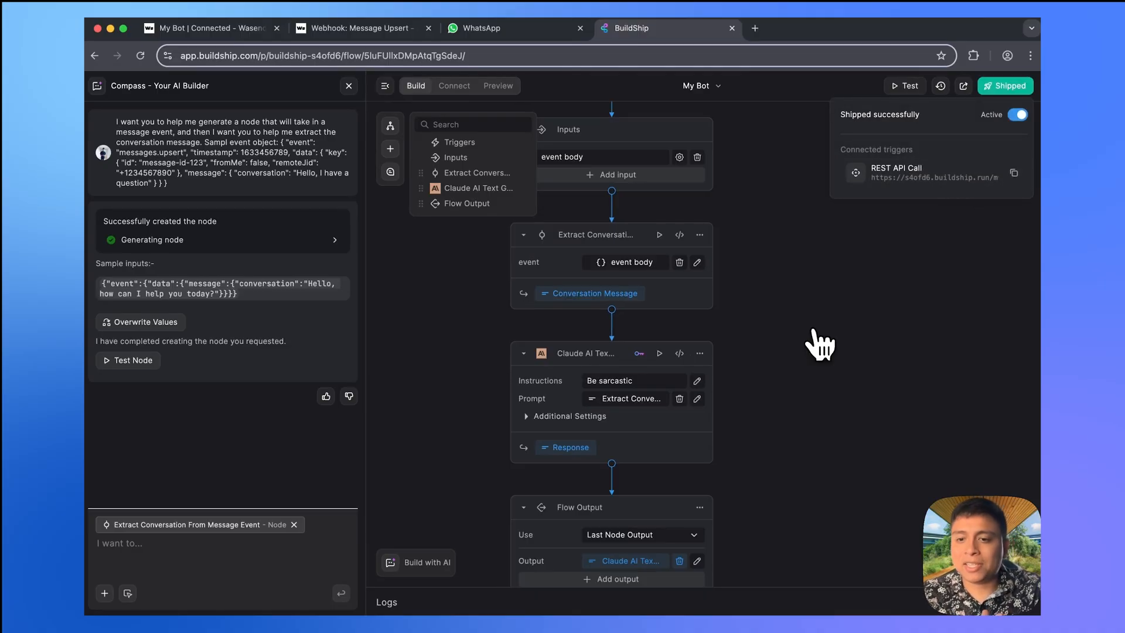
pyautogui.click(491, 33)
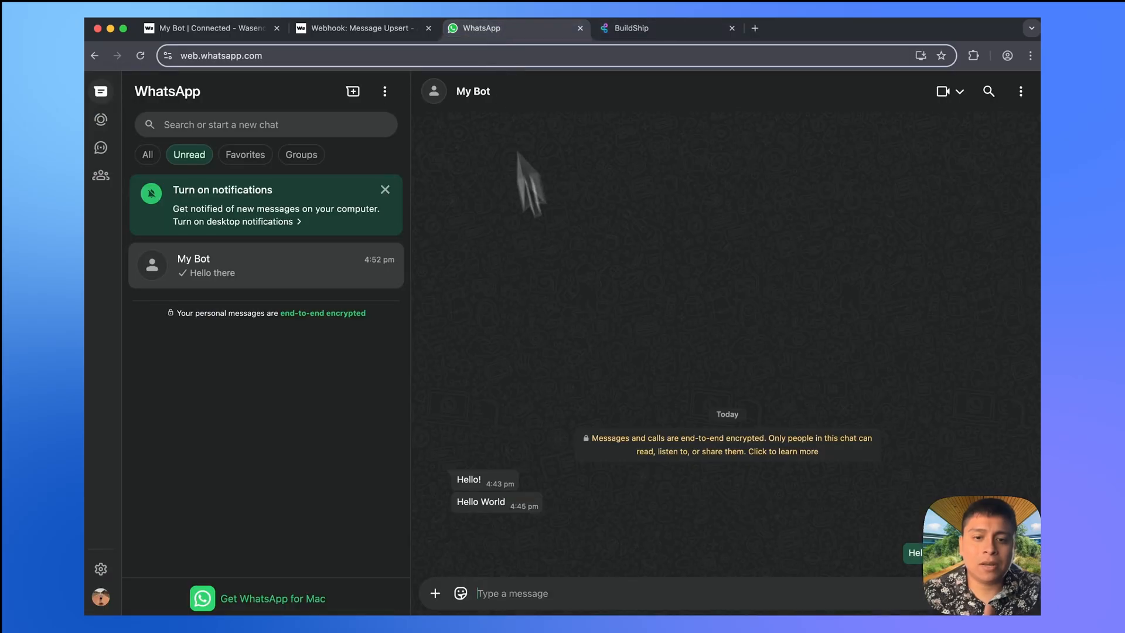
pyautogui.write('How are u')
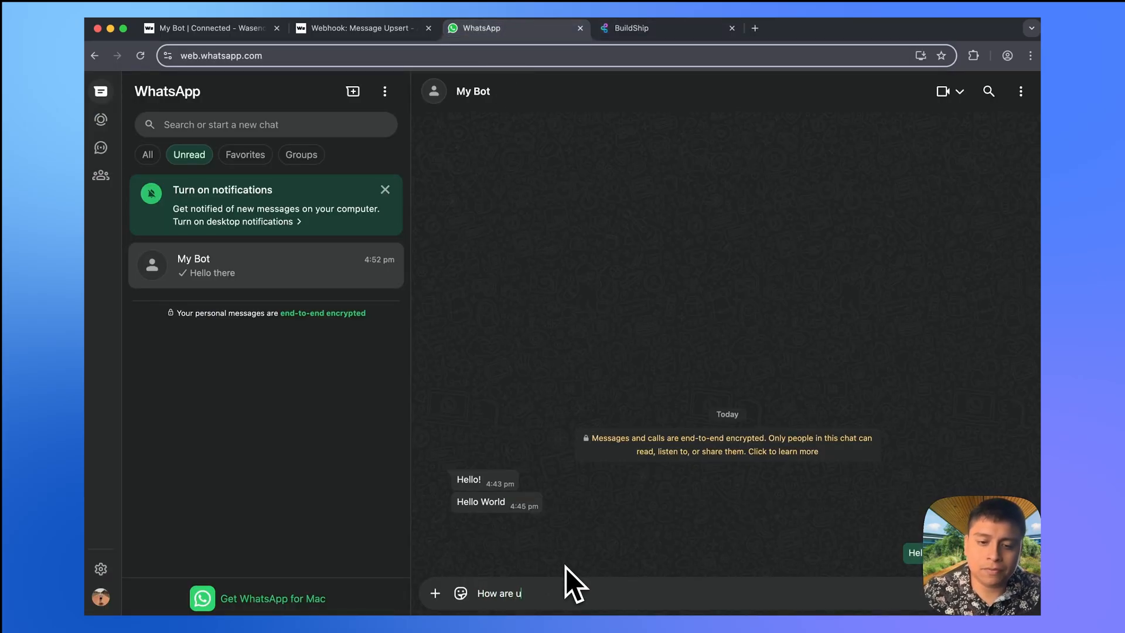
pyautogui.press('Return')
# - Close Compass, refresh the flow's logs, and expand the failed run
pyautogui.click(642, 33)
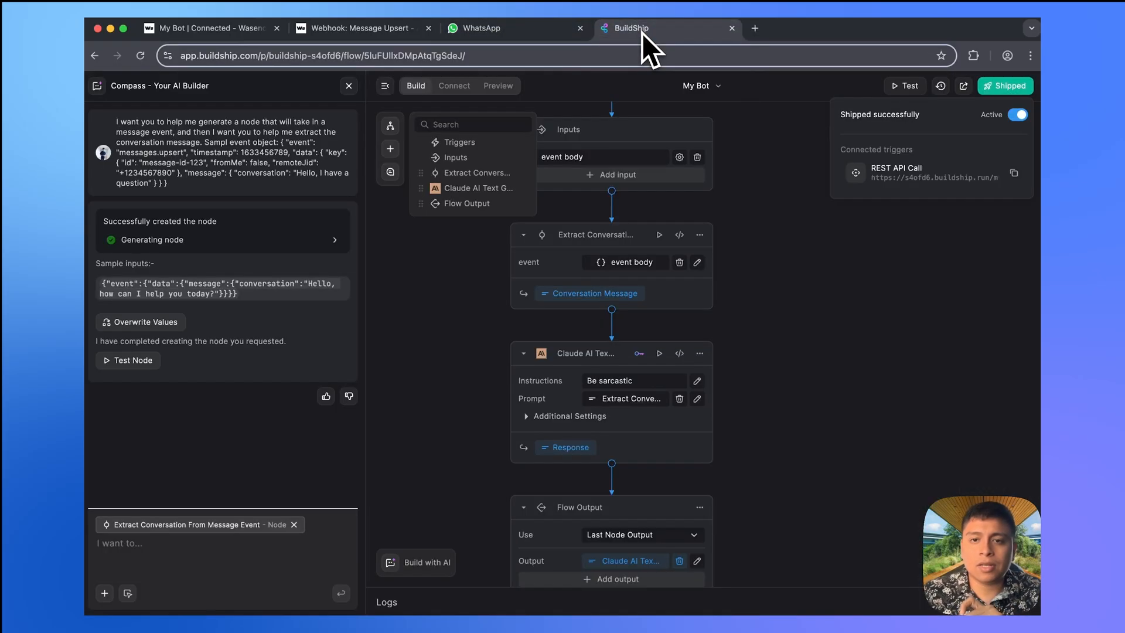
pyautogui.click(387, 88)
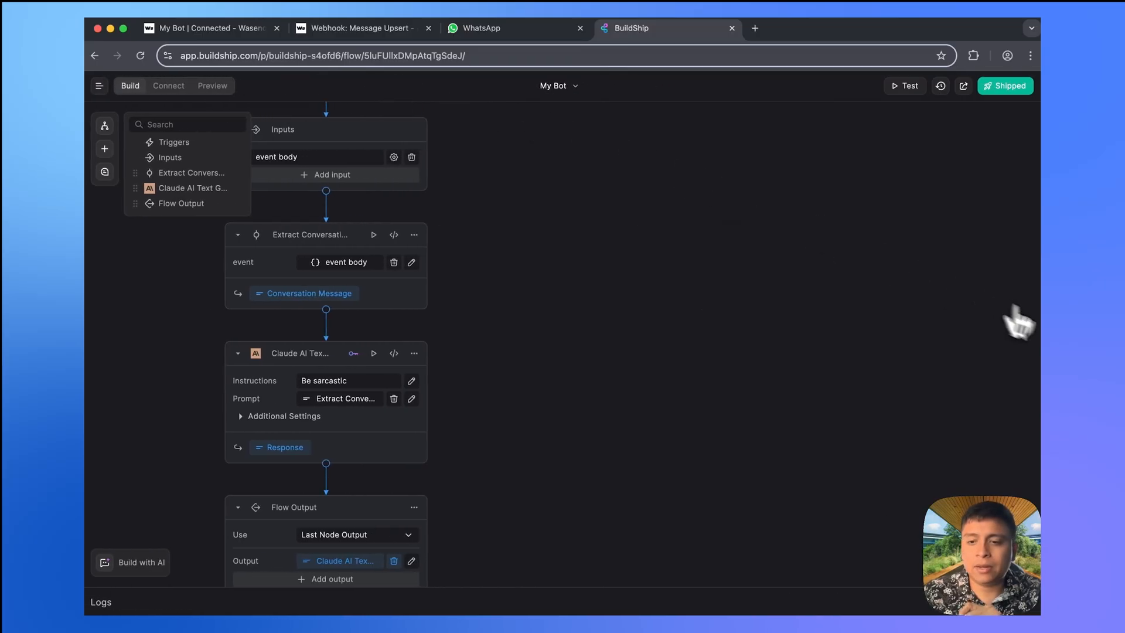
pyautogui.click(1022, 599)
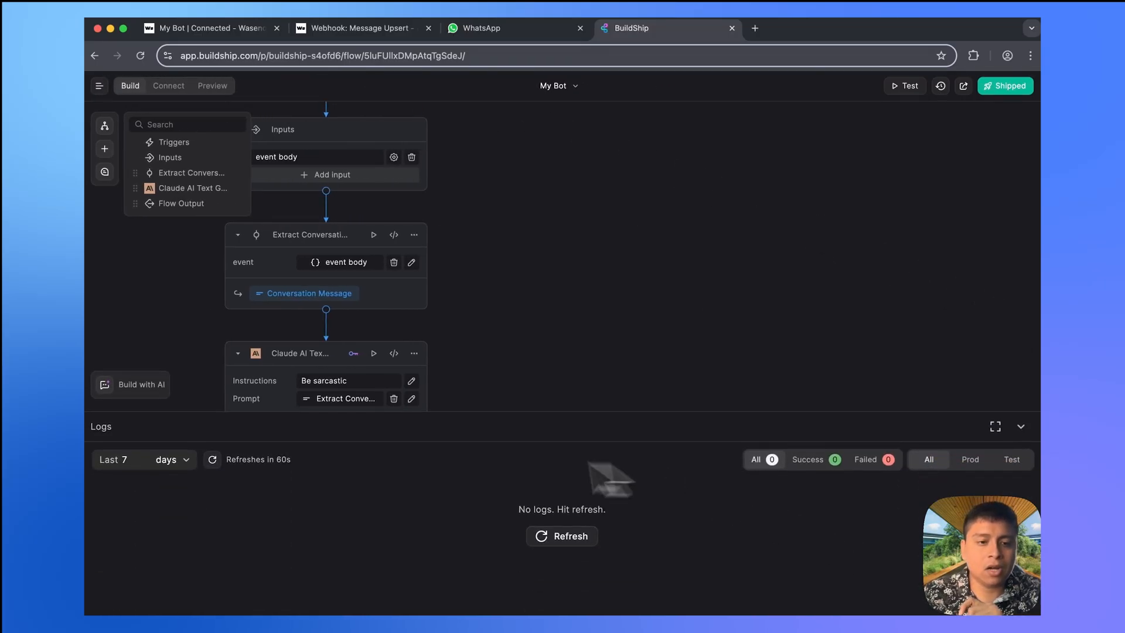
pyautogui.click(213, 459)
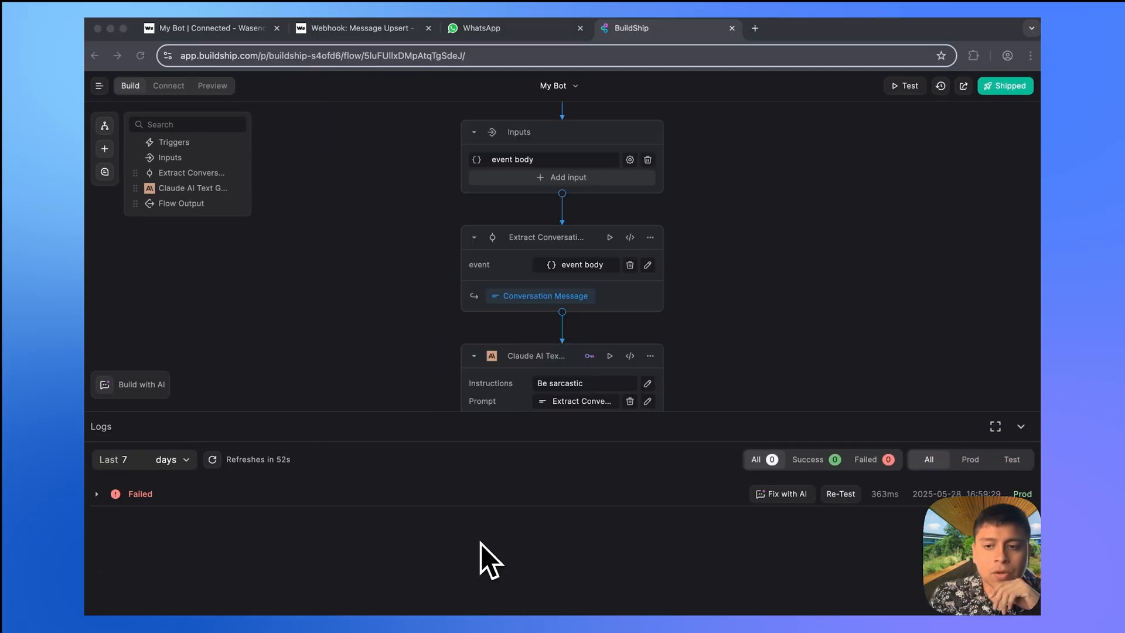
pyautogui.click(120, 496)
# - Expand the run's eventBody input fields and the Extract Conversation step's TypeError
pyautogui.scroll(-1, 239, 557)
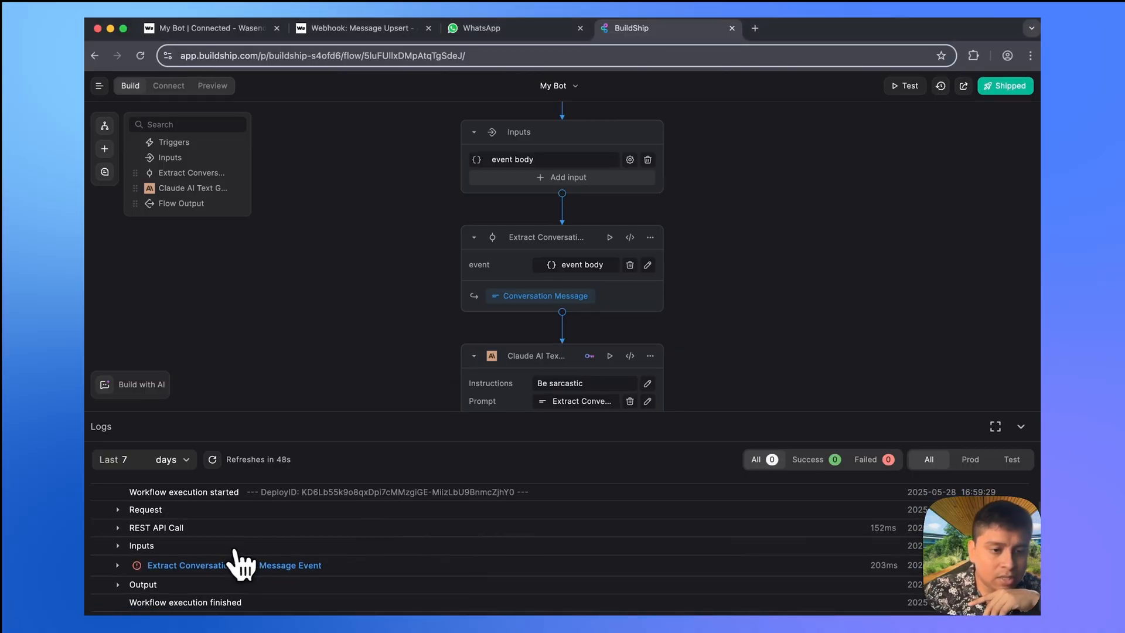
pyautogui.click(117, 546)
pyautogui.scroll(-1, 238, 568)
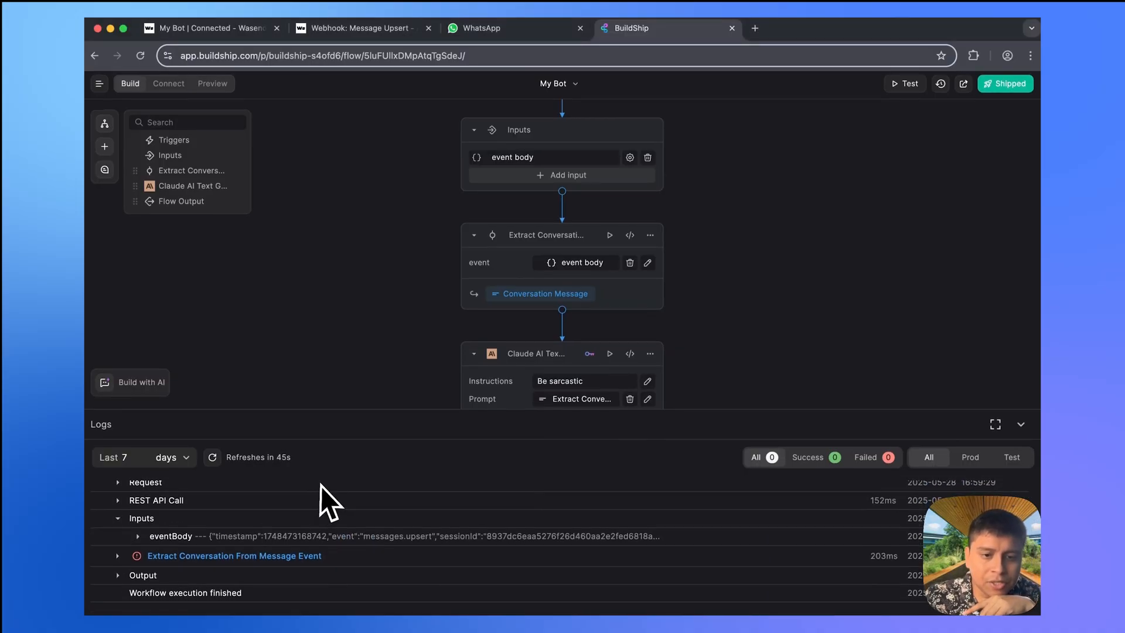
pyautogui.click(138, 538)
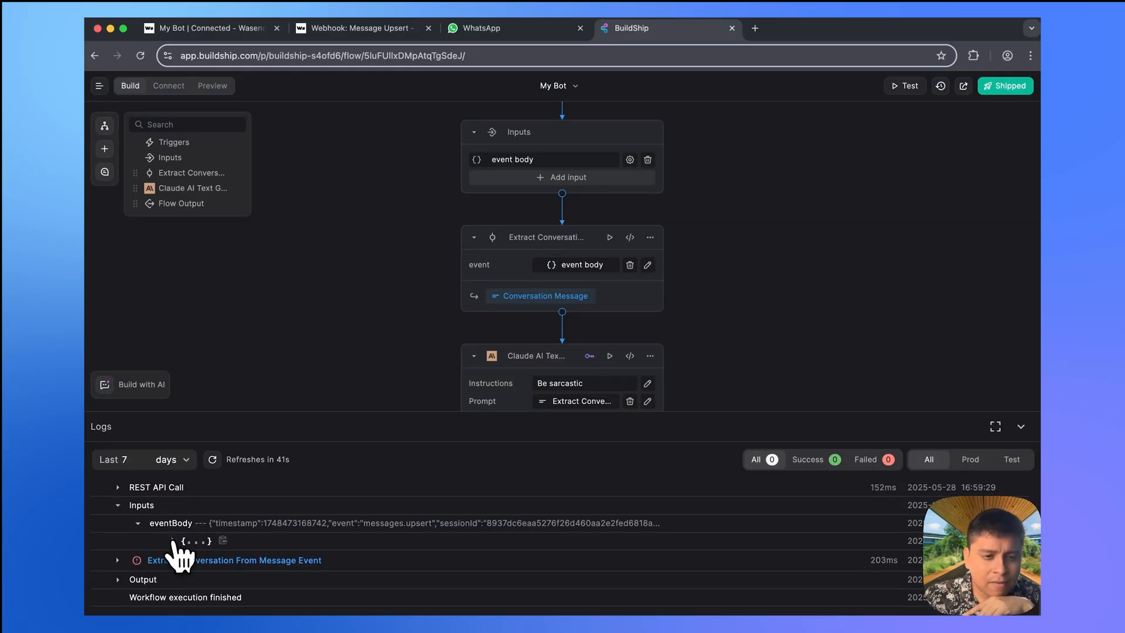
pyautogui.click(172, 540)
pyautogui.scroll(-2, 271, 505)
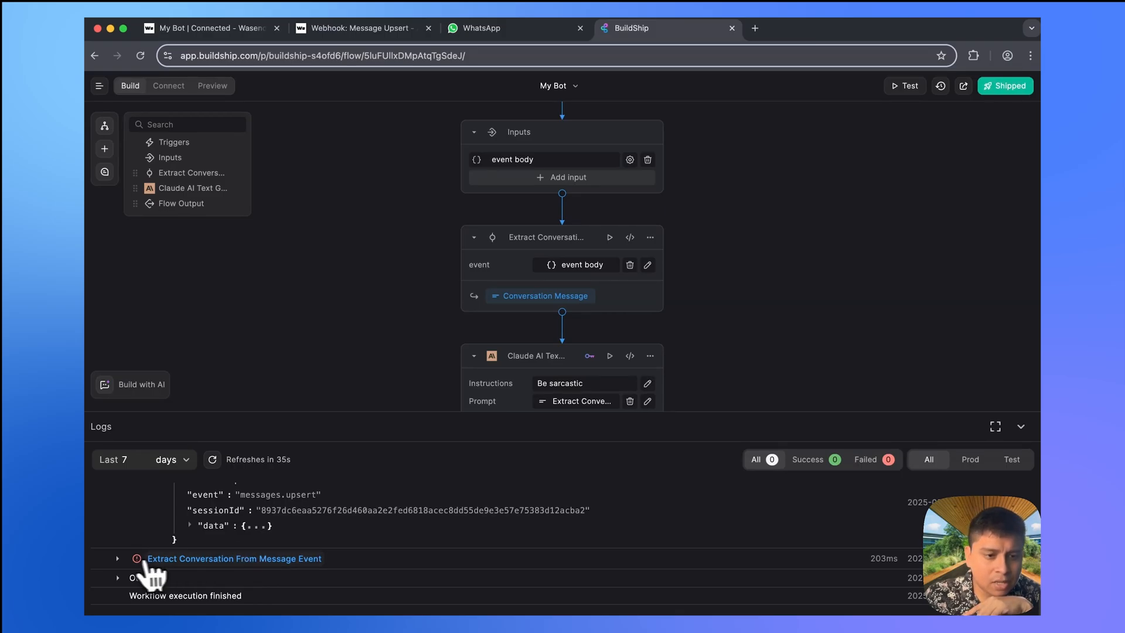
pyautogui.click(117, 559)
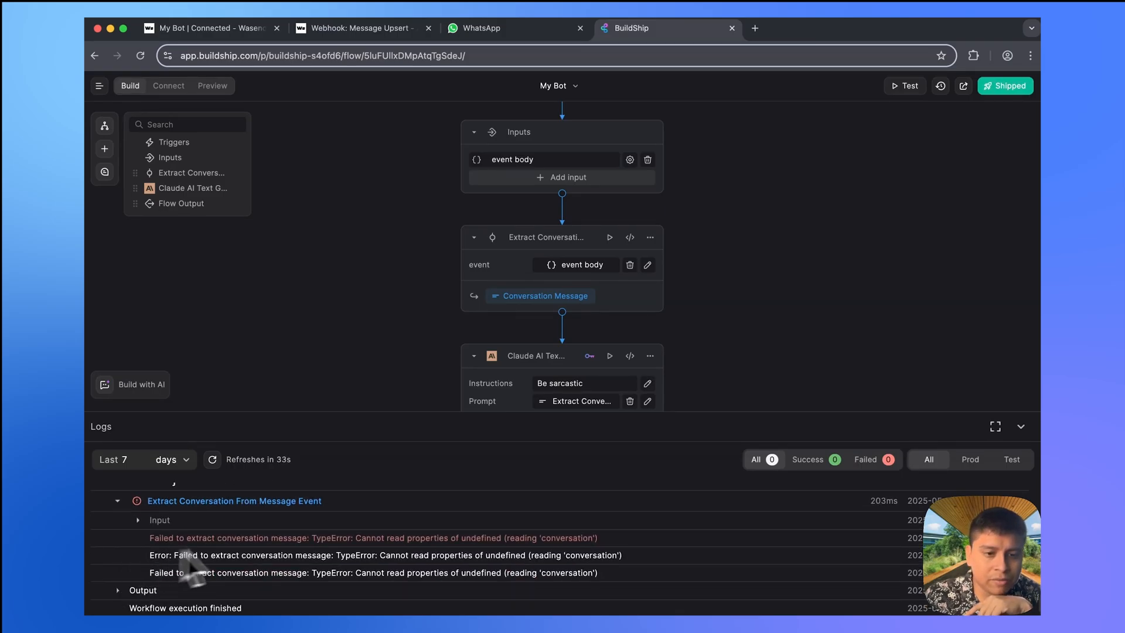
pyautogui.scroll(1, 282, 533)
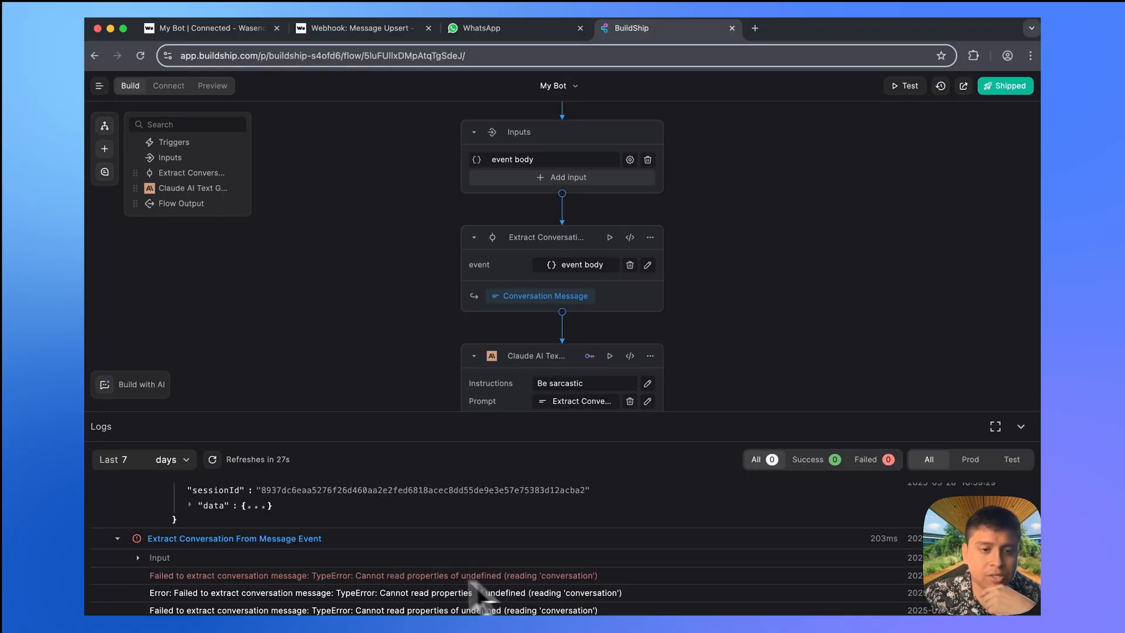
pyautogui.scroll(2, 379, 579)
pyautogui.scroll(3, 262, 579)
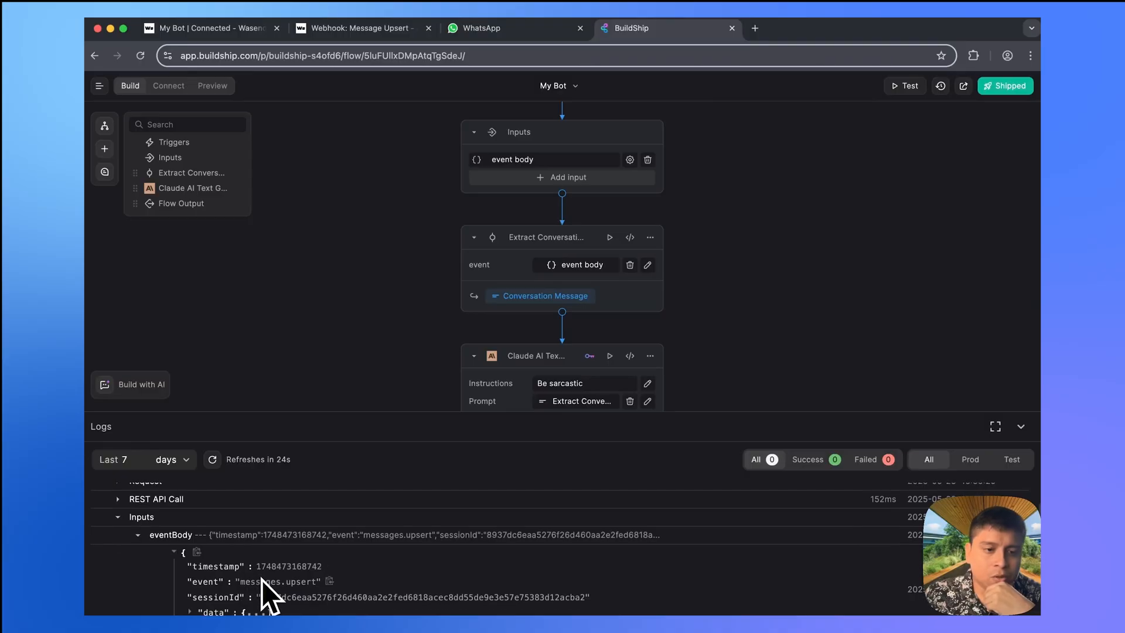
pyautogui.scroll(-1, 267, 586)
pyautogui.scroll(2, 267, 586)
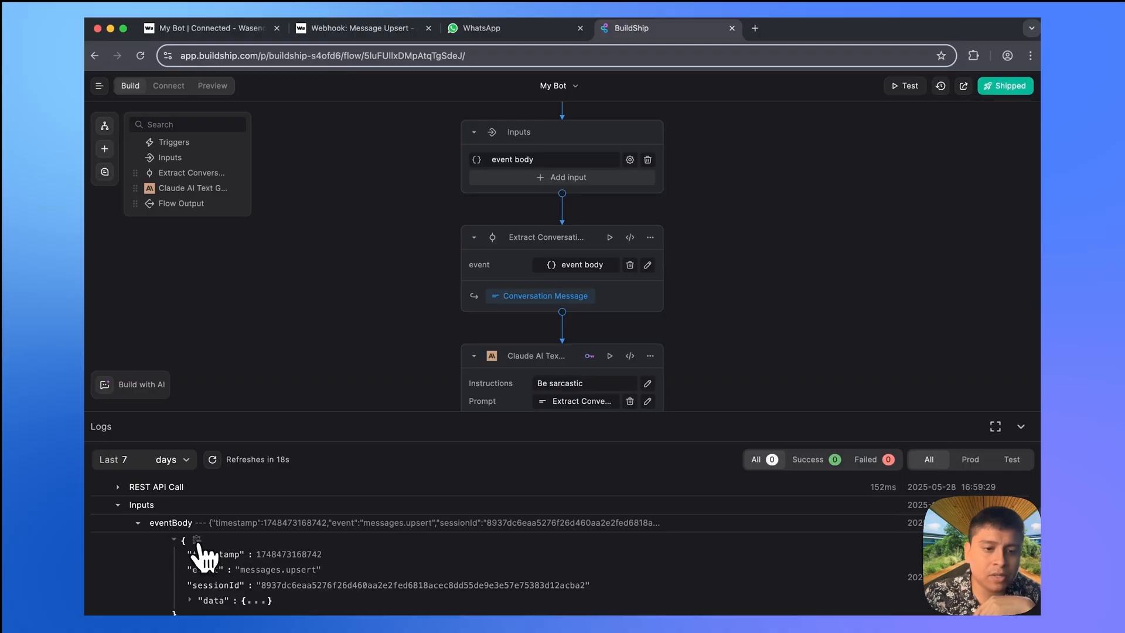
# - Test Extract Conversation with the pasted real message event JSON, reproducing the 'conversation' TypeError
pyautogui.click(609, 237)
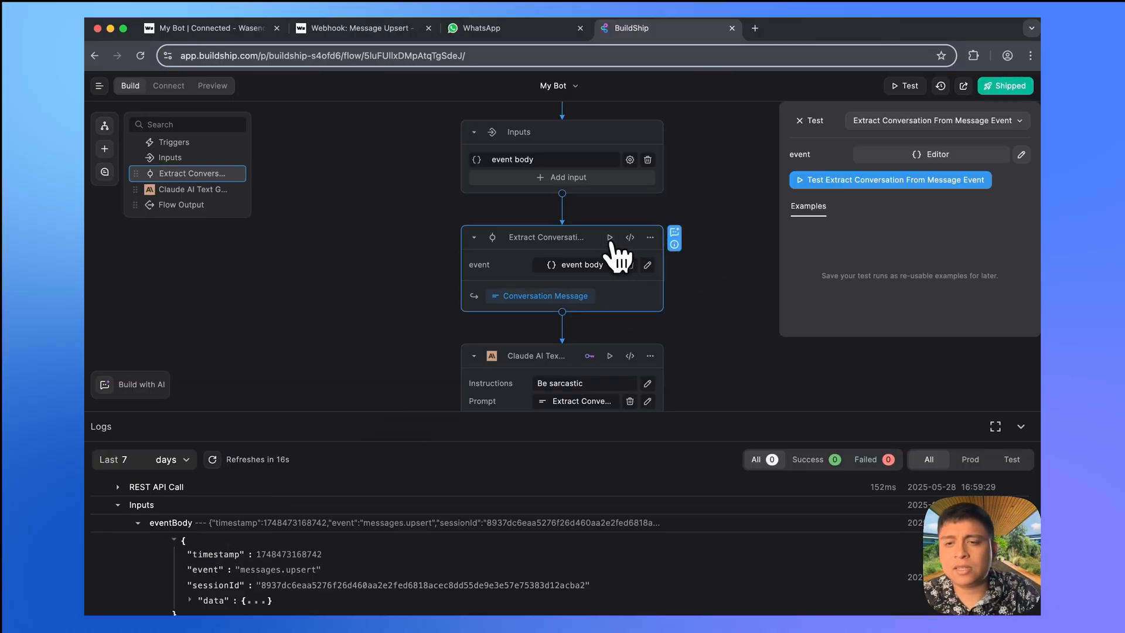
pyautogui.click(972, 159)
pyautogui.press('super+a')
pyautogui.press('super+v')
pyautogui.press('Escape')
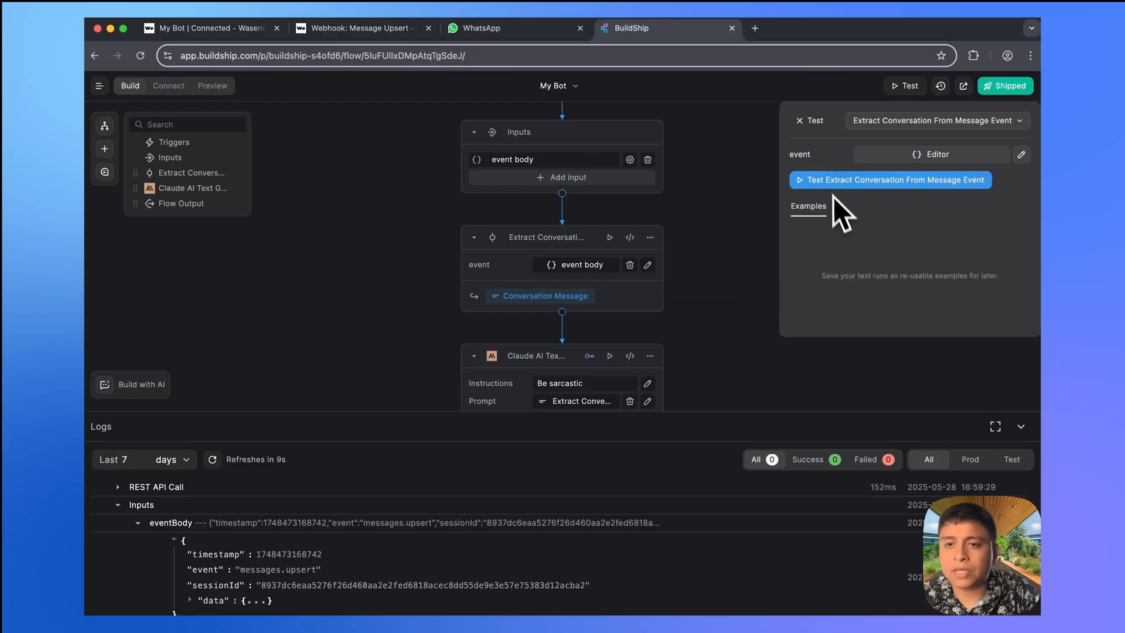
pyautogui.click(850, 185)
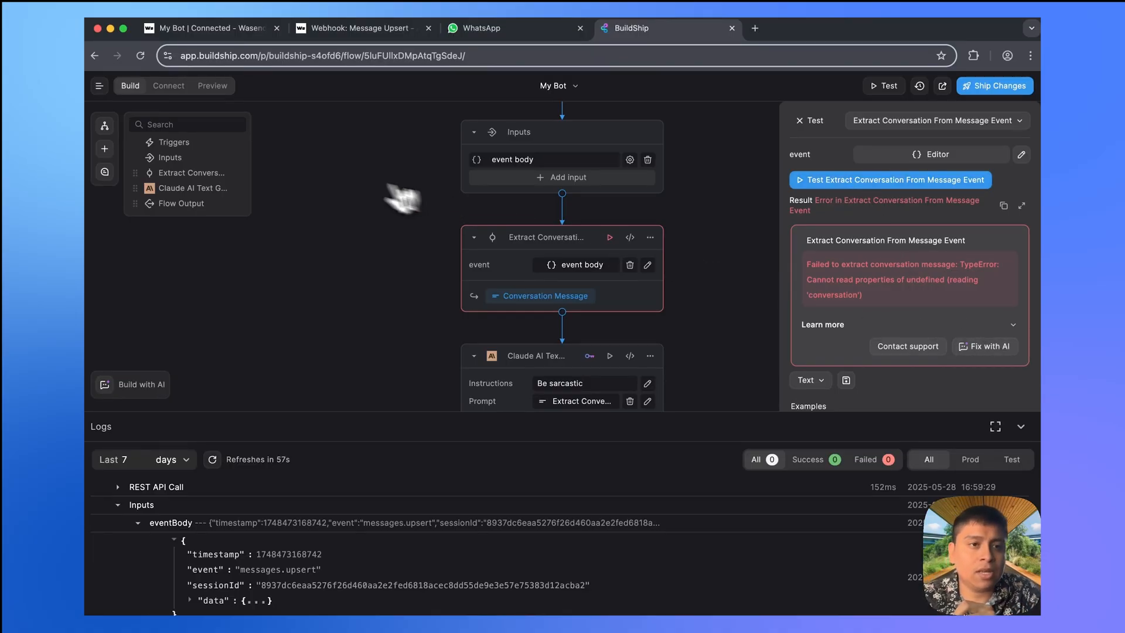
pyautogui.click(139, 388)
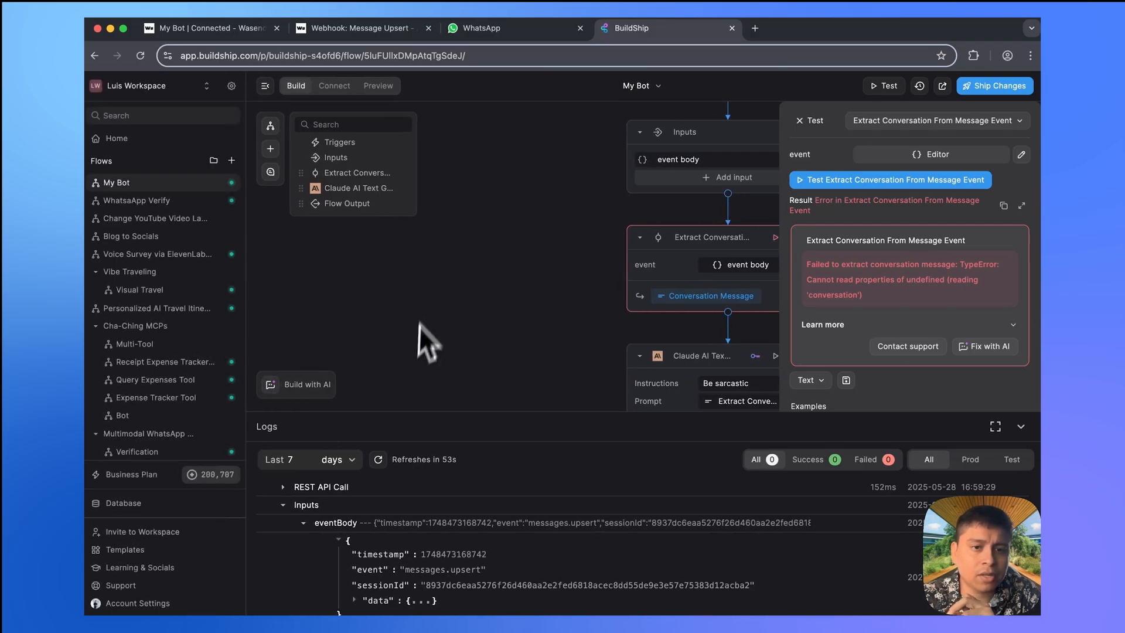
# - Send the extraction TypeError, a note, and the real event JSON to Compass via Fix with AI
pyautogui.click(317, 387)
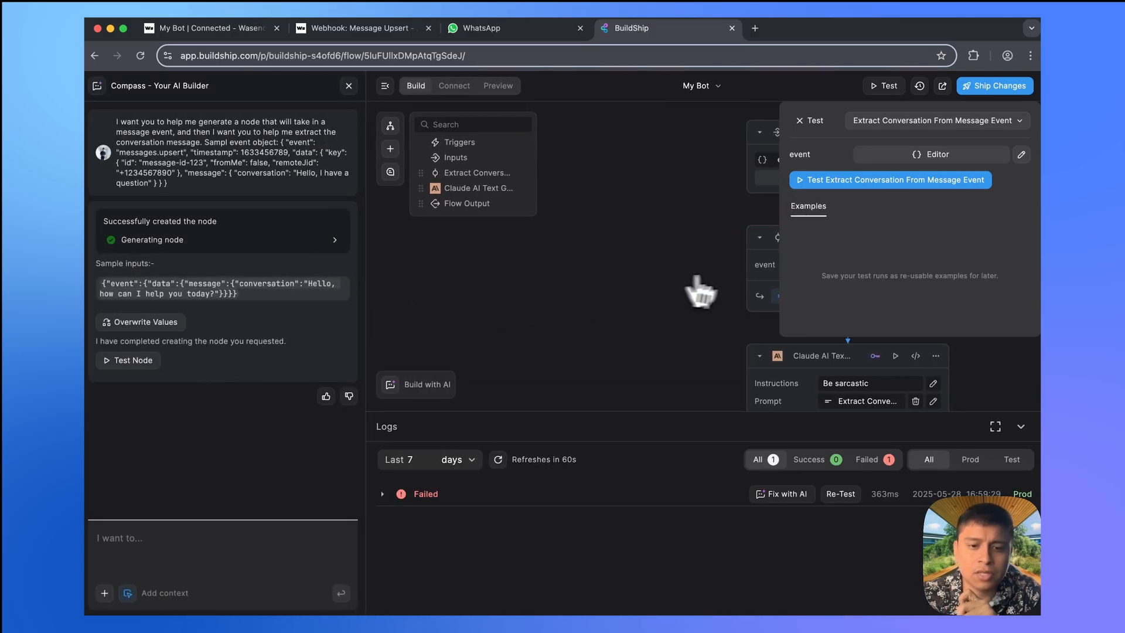
pyautogui.click(894, 181)
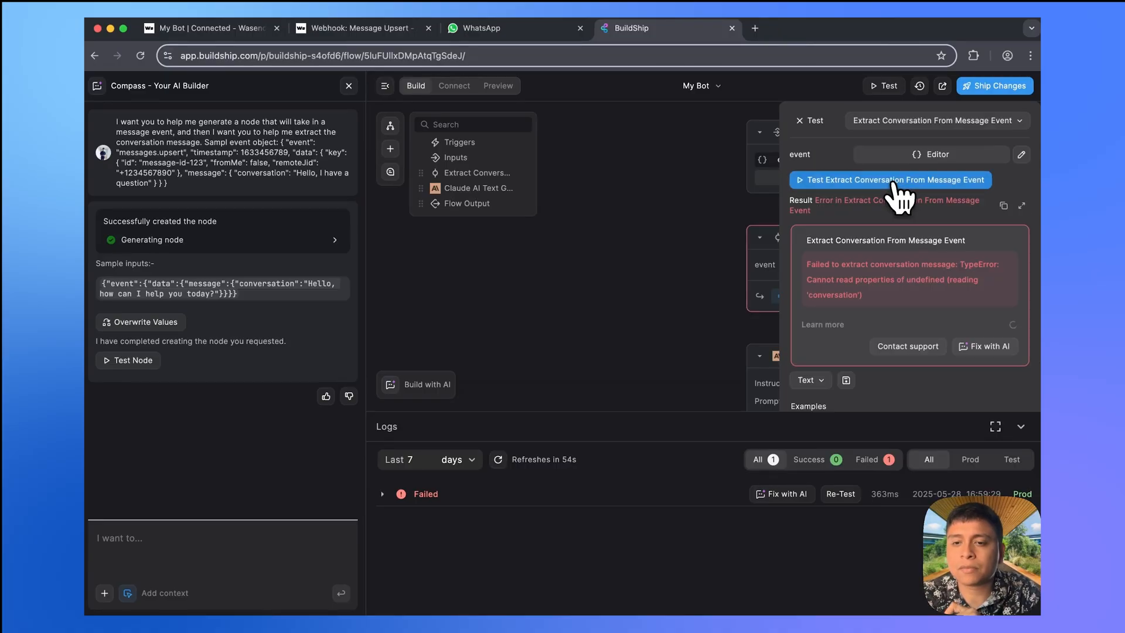
pyautogui.click(982, 347)
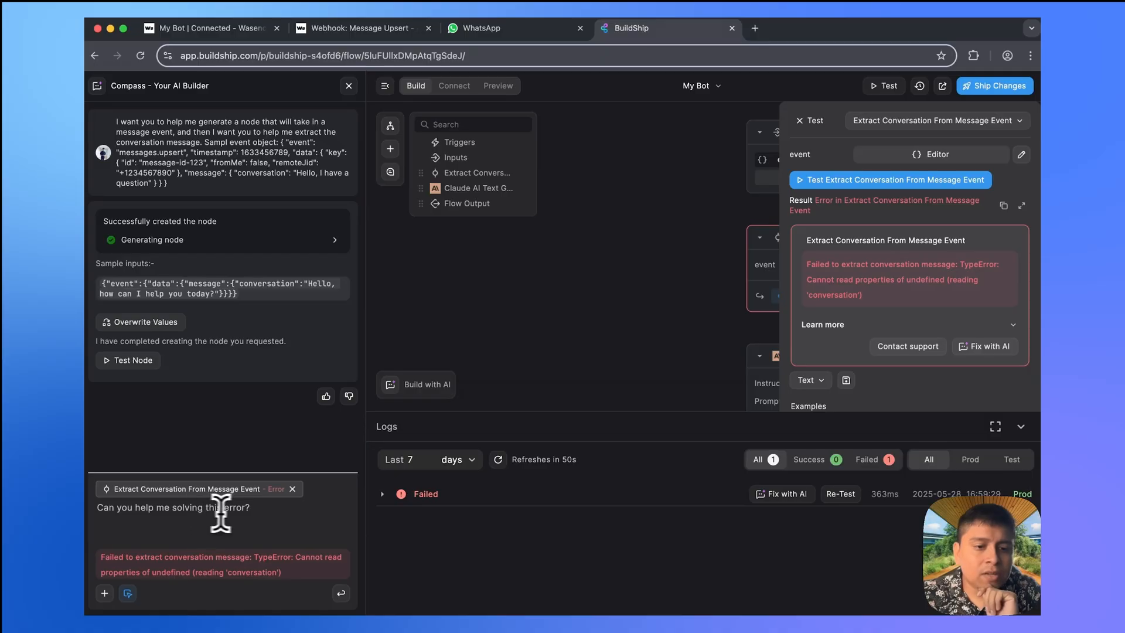
pyautogui.write('I using an the object')
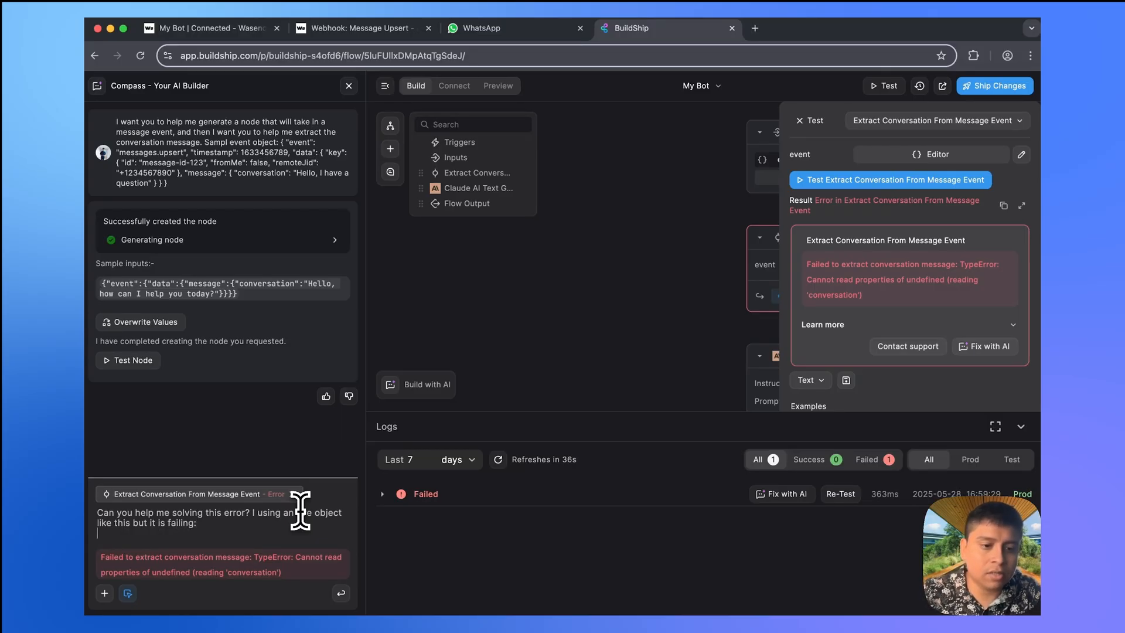
pyautogui.press('super+v')
pyautogui.scroll(5, 300, 391)
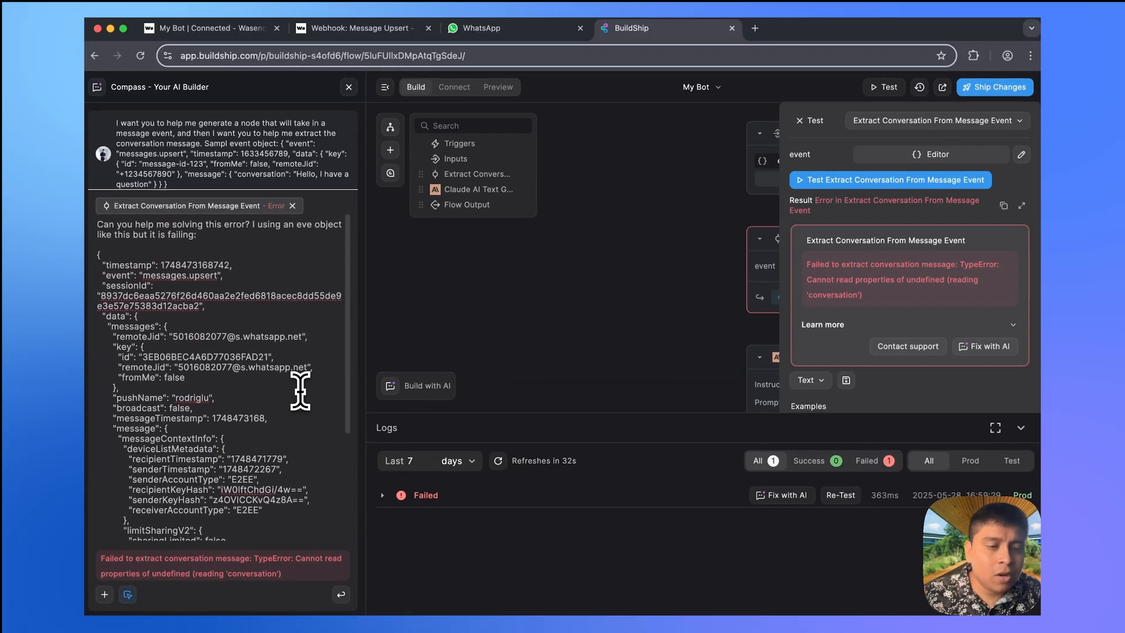
pyautogui.click(359, 30)
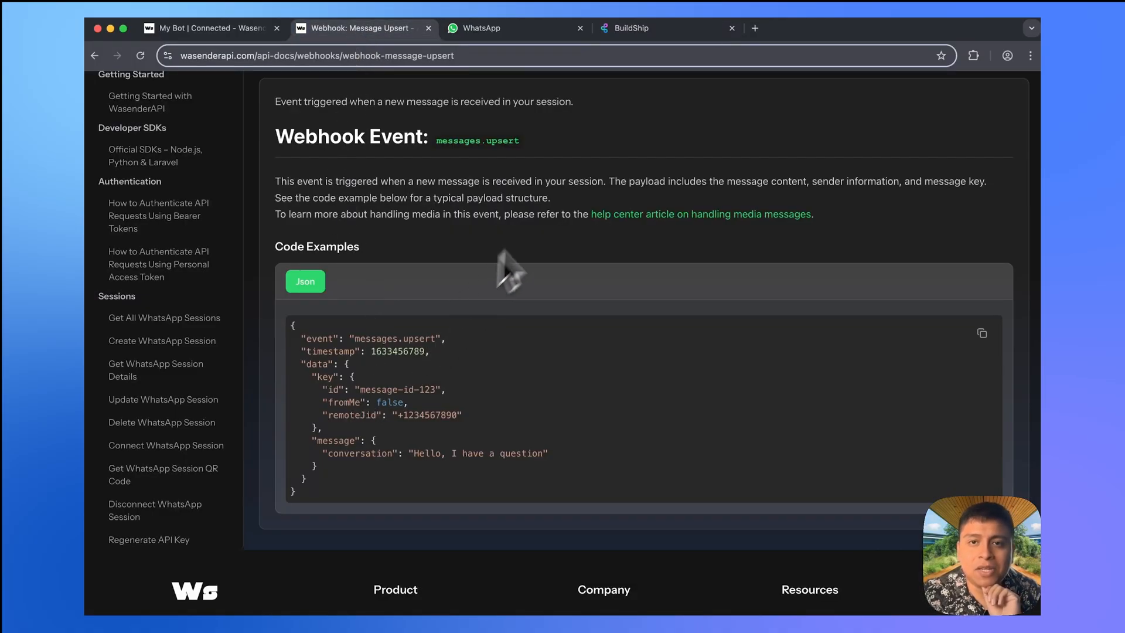
pyautogui.click(652, 33)
pyautogui.scroll(-5, 258, 496)
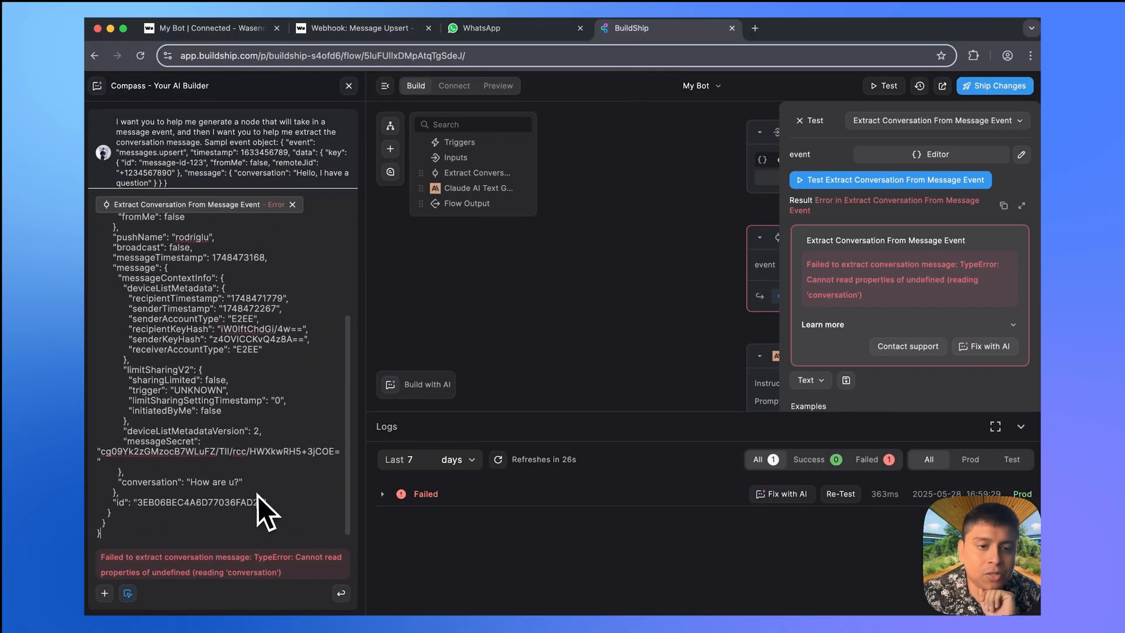
pyautogui.press('Return')
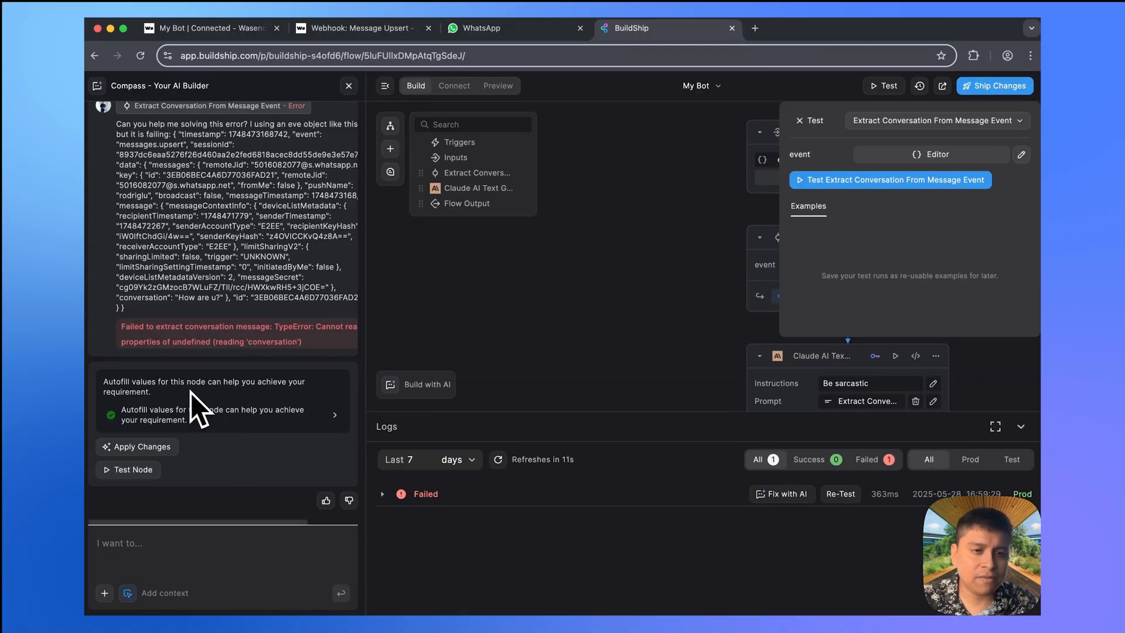
# - Apply Compass's suggested values and replace the node's test event with the sample message event
pyautogui.click(136, 449)
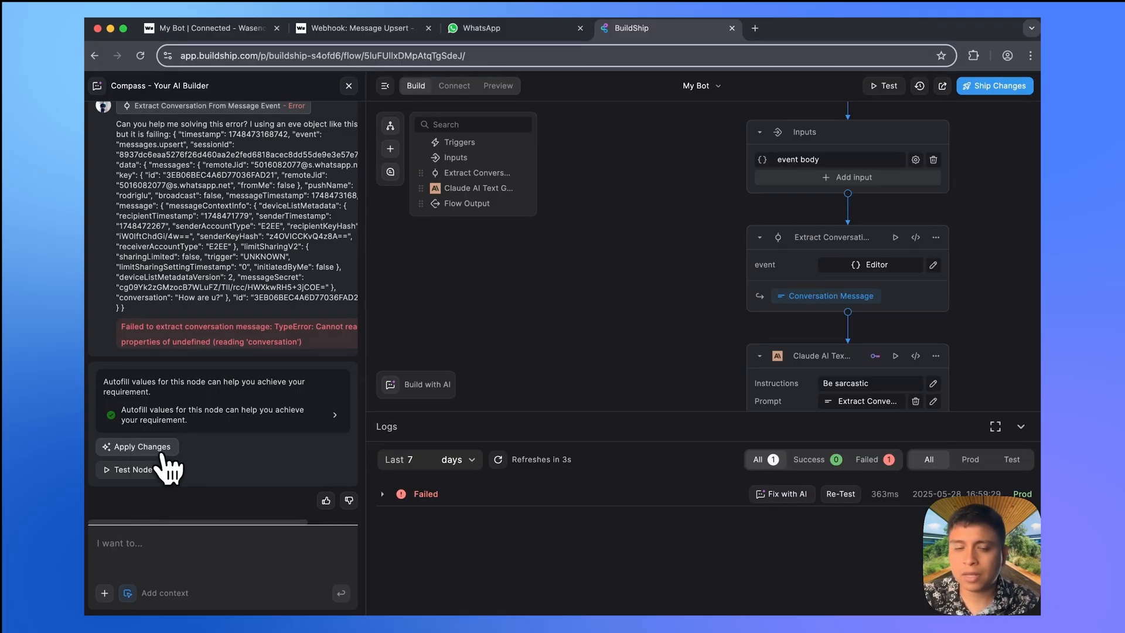
pyautogui.click(896, 237)
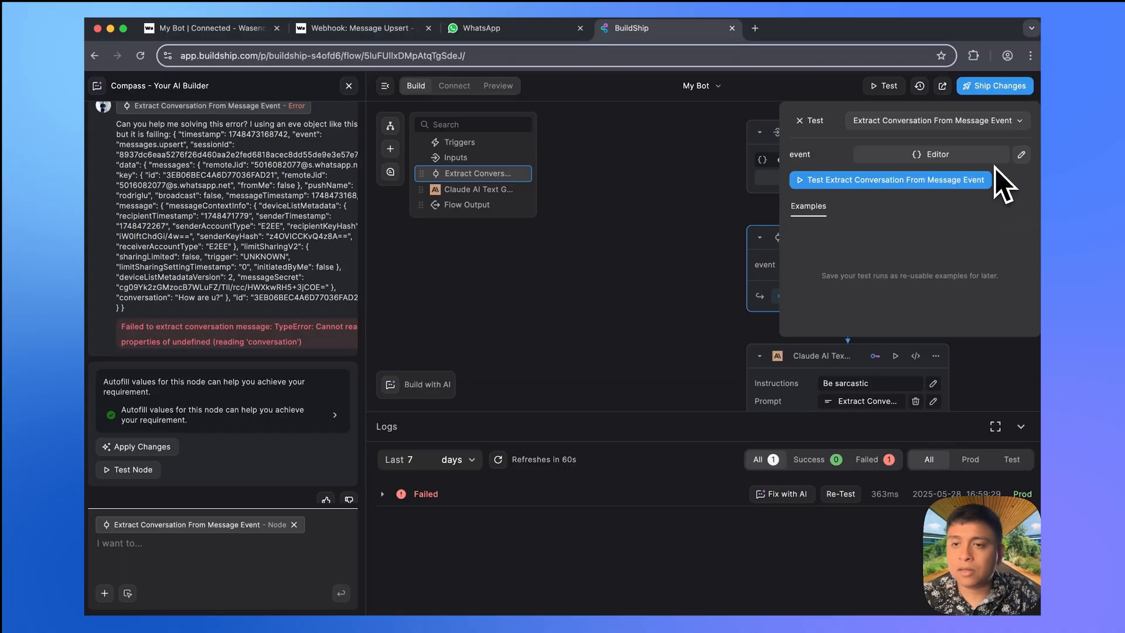
pyautogui.click(972, 156)
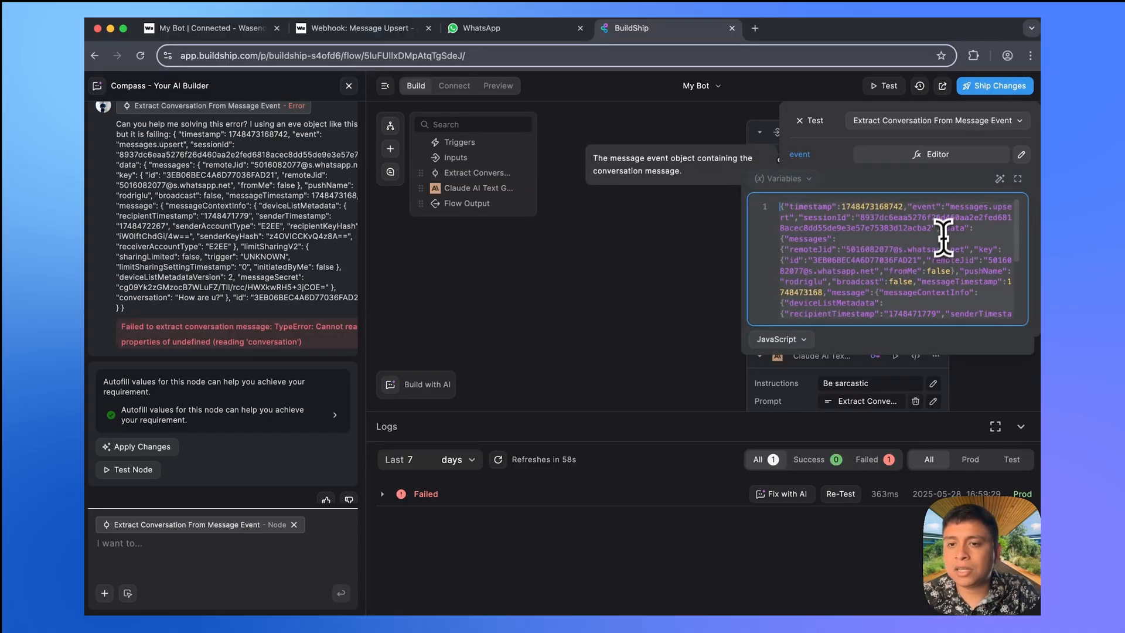
pyautogui.hotkey('ctrl', 'a')
pyautogui.press('BackSpace')
pyautogui.hotkey('ctrl', 'v')
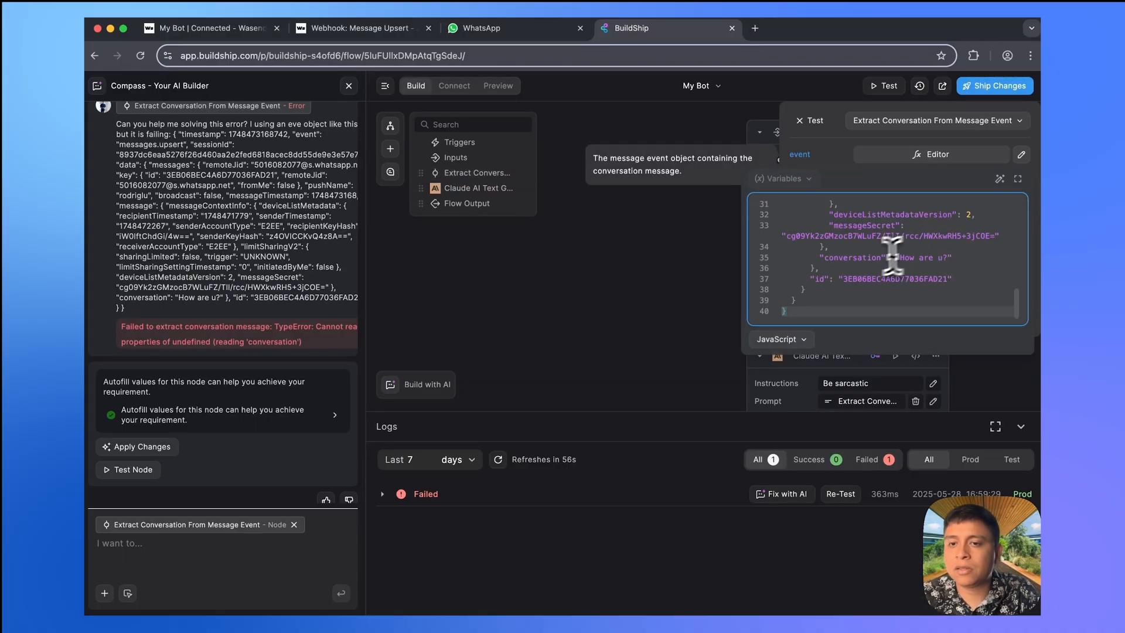
pyautogui.click(833, 121)
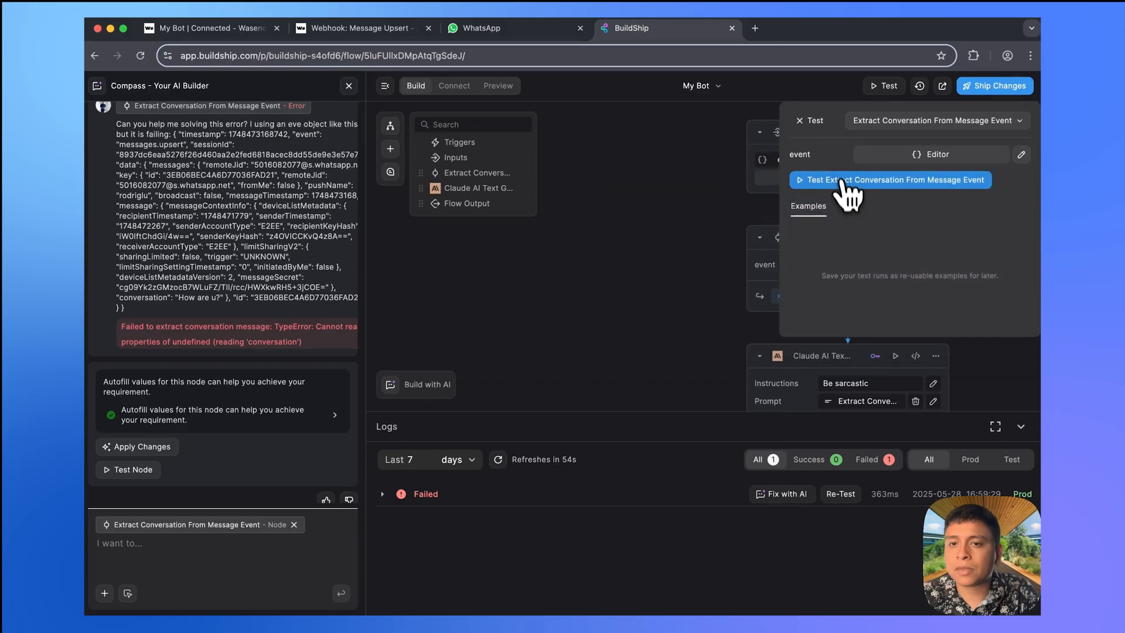
# - Run and rerun the Extract Conversation test, which now returns 'How are u?'
pyautogui.click(845, 186)
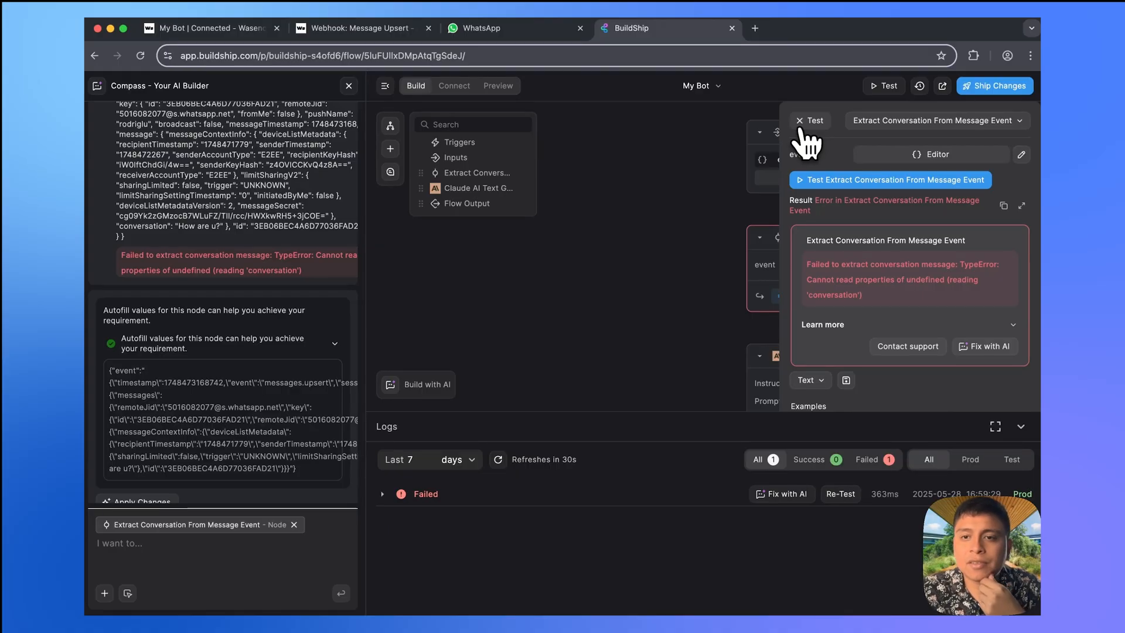
pyautogui.click(804, 124)
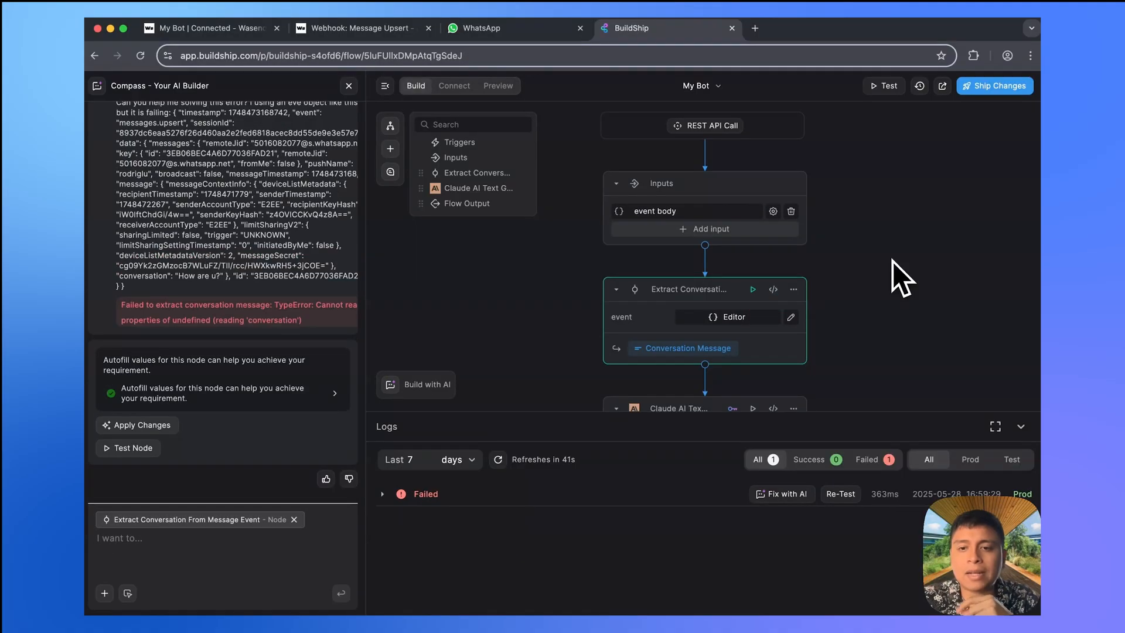
pyautogui.click(753, 289)
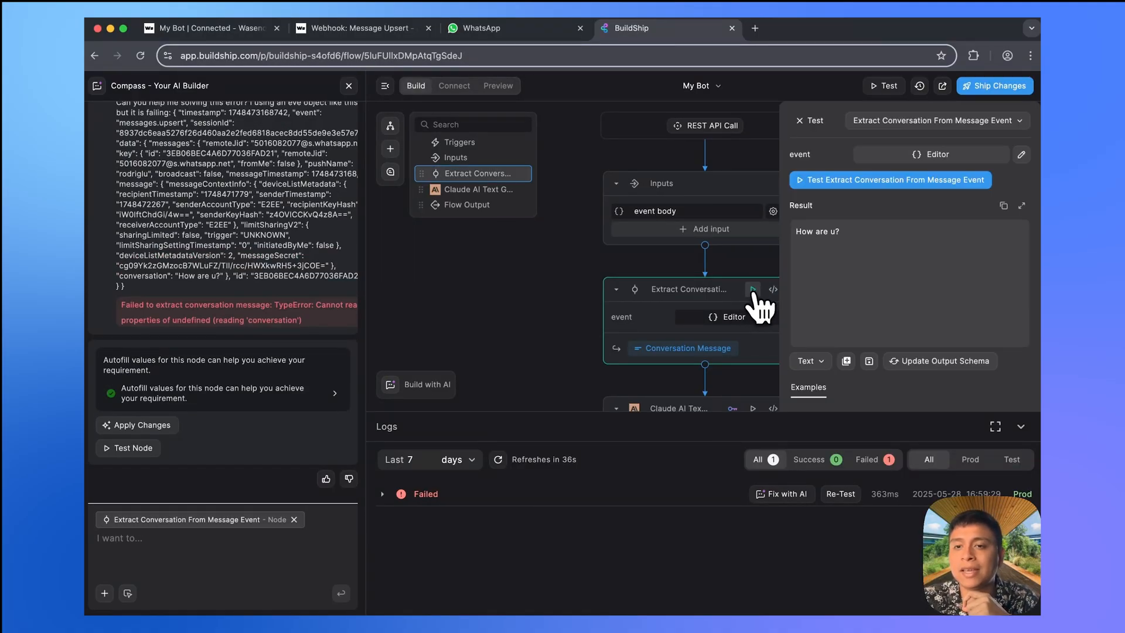
pyautogui.click(896, 182)
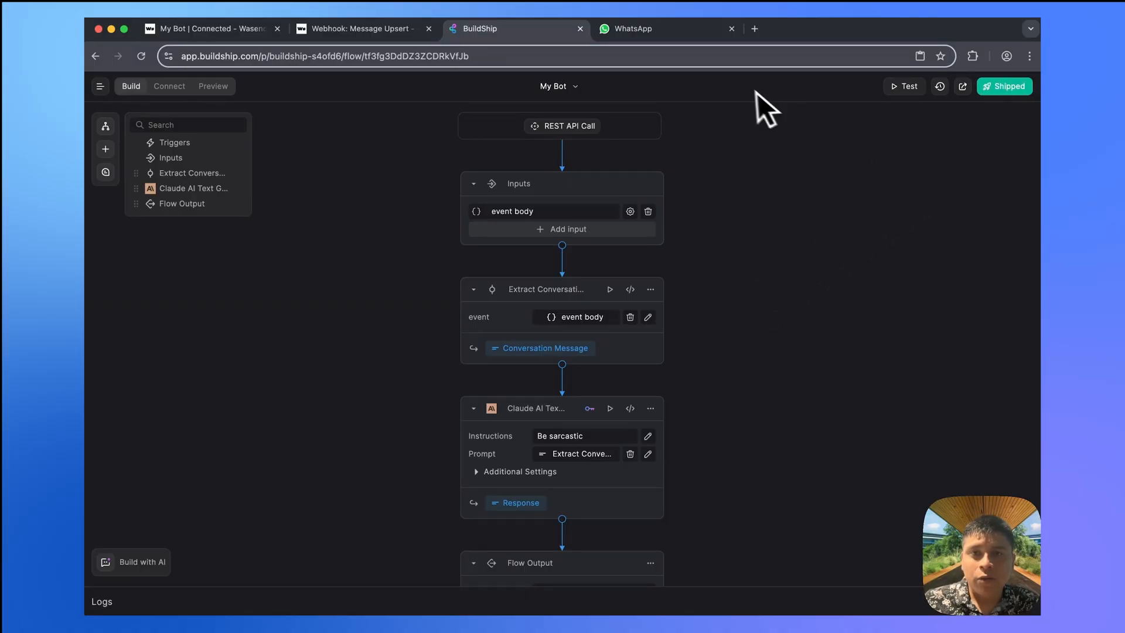
# - Send 'how' to the My Bot chat on WhatsApp and return to BuildShip
pyautogui.click(659, 34)
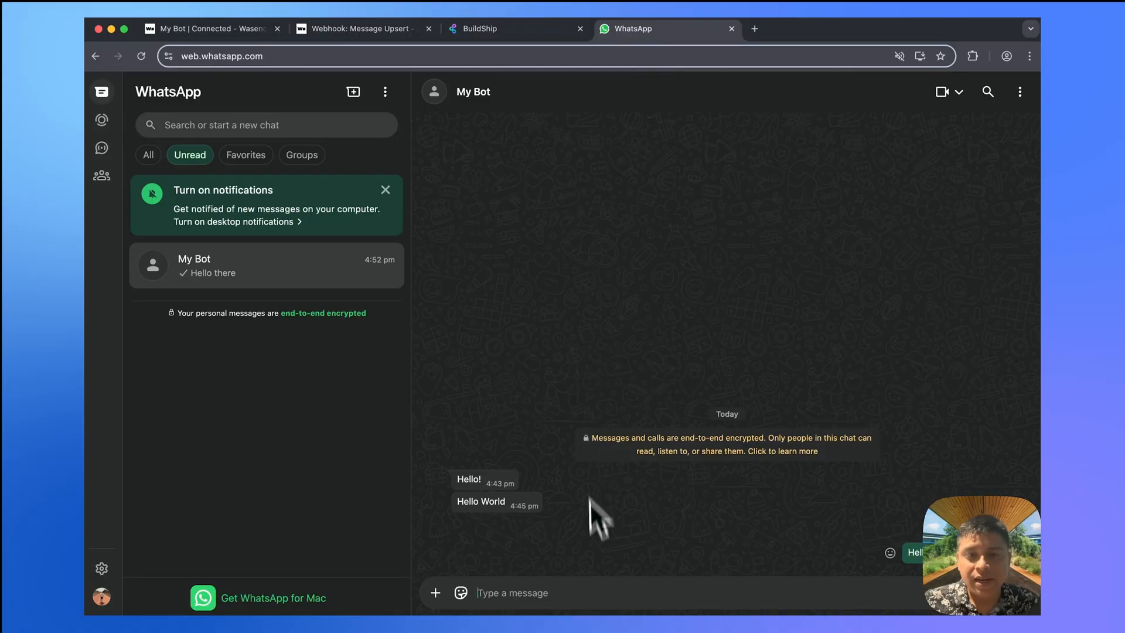
pyautogui.click(588, 591)
pyautogui.write('how')
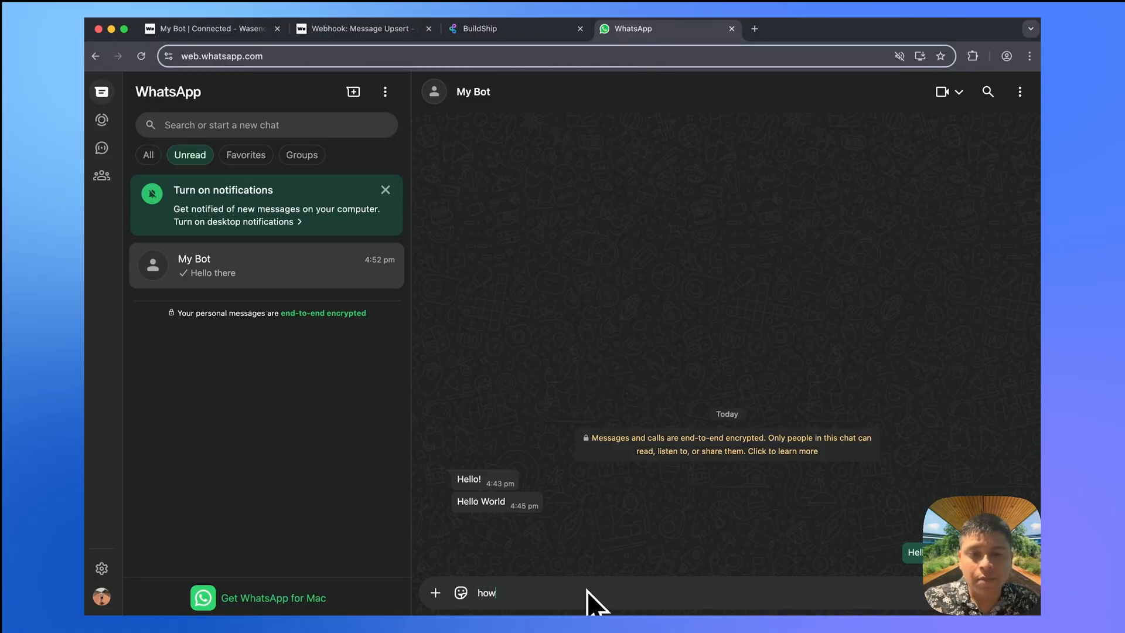
pyautogui.press('Return')
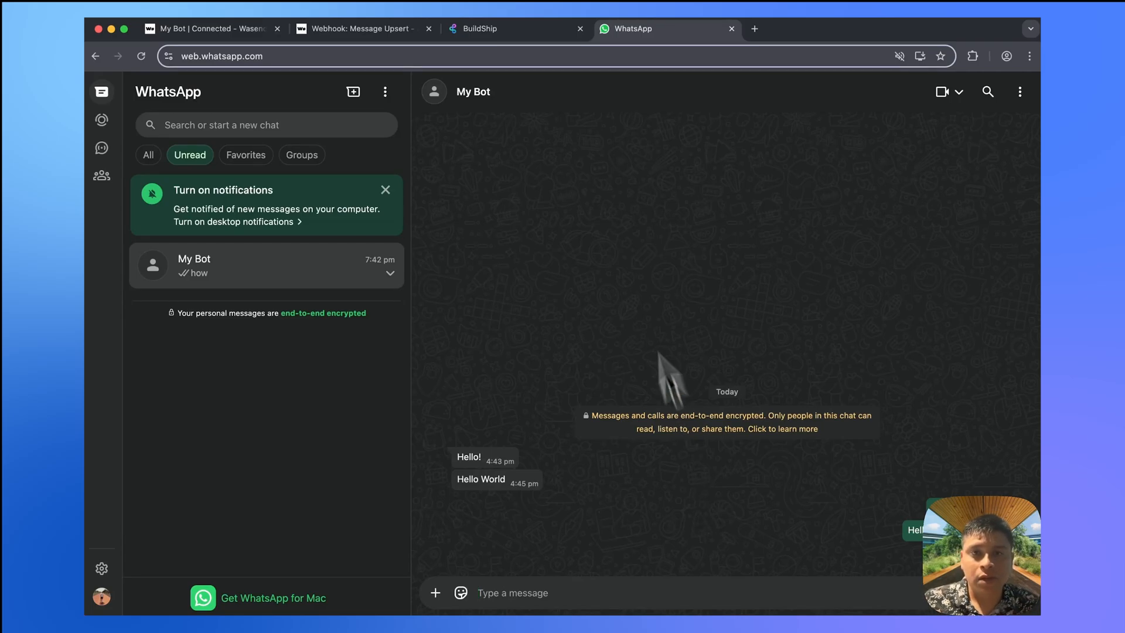
pyautogui.click(520, 28)
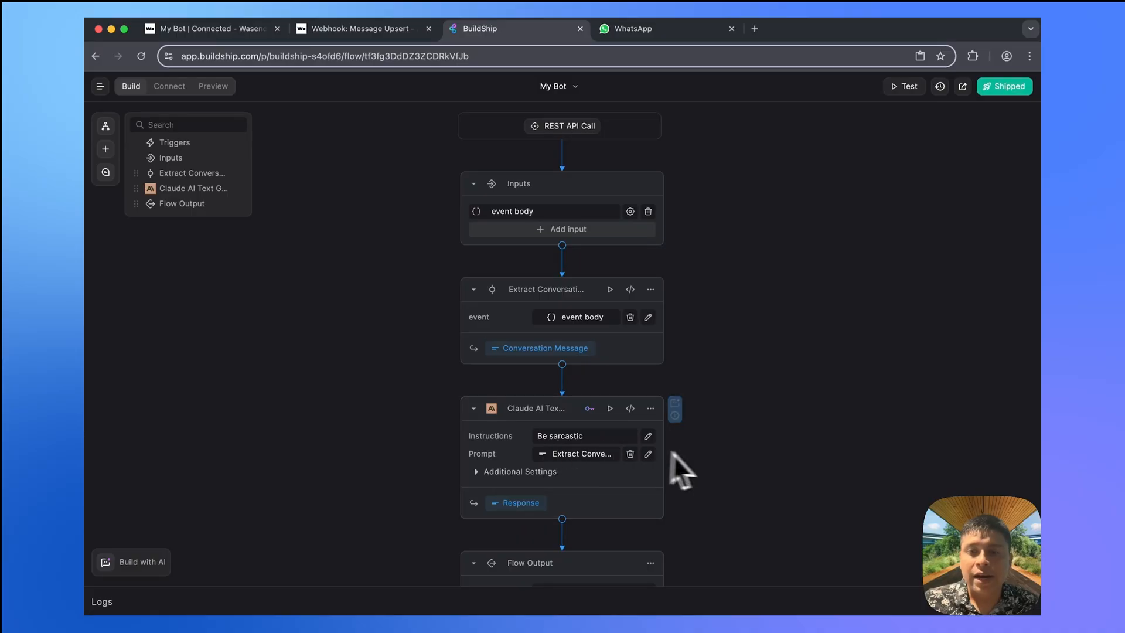
# - Refresh the flow's logs and expand the newest successful run
pyautogui.click(1020, 601)
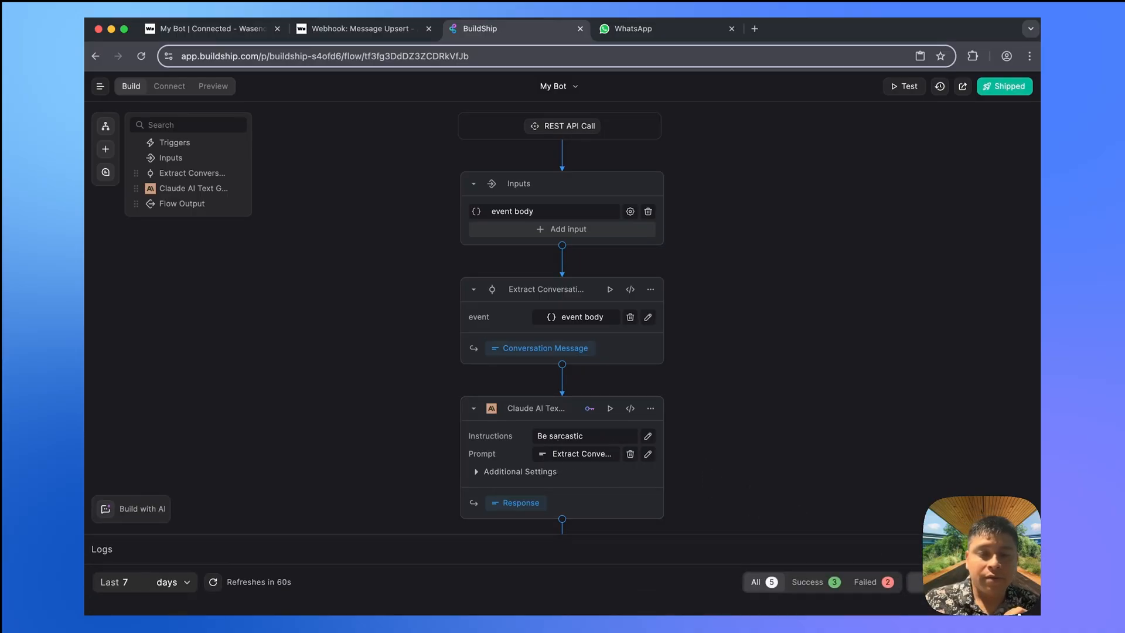
pyautogui.click(212, 467)
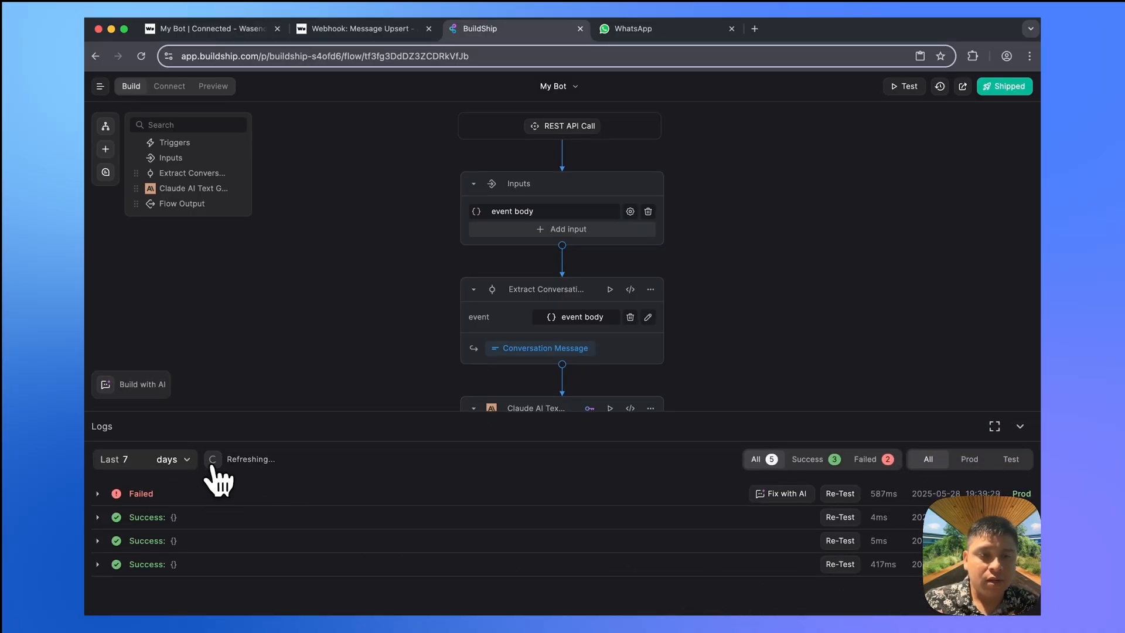
pyautogui.click(212, 467)
pyautogui.click(213, 467)
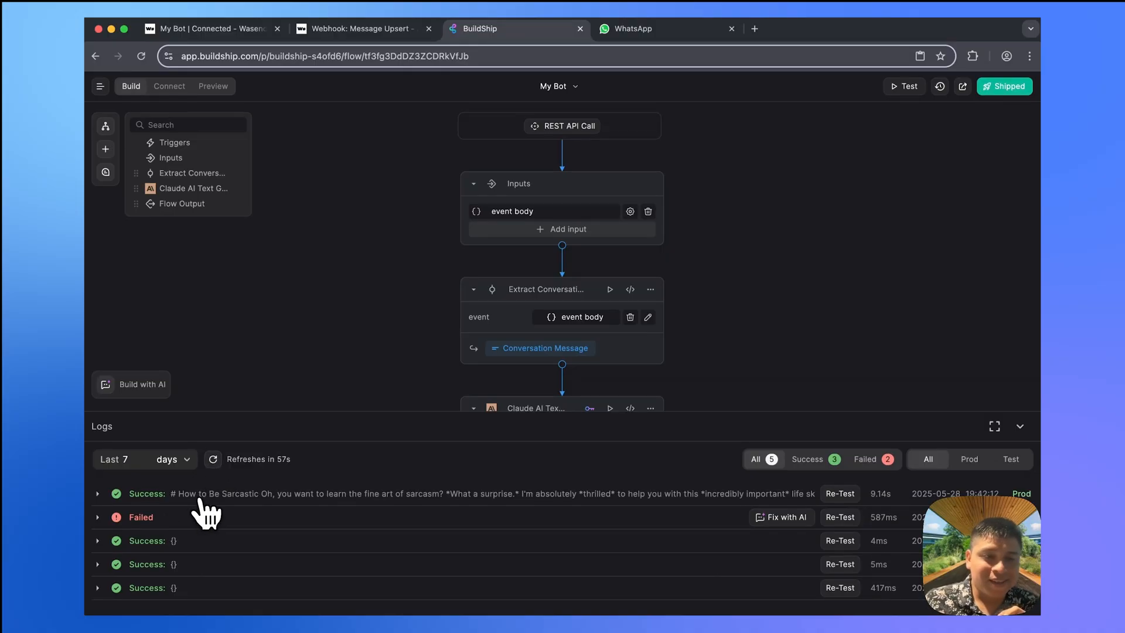
pyautogui.click(208, 497)
# - Read Claude's sarcastic output, then show the Claude node's Additional Settings (Claude 3.7 Sonnet, 0.5, 1600)
pyautogui.scroll(-3, 217, 536)
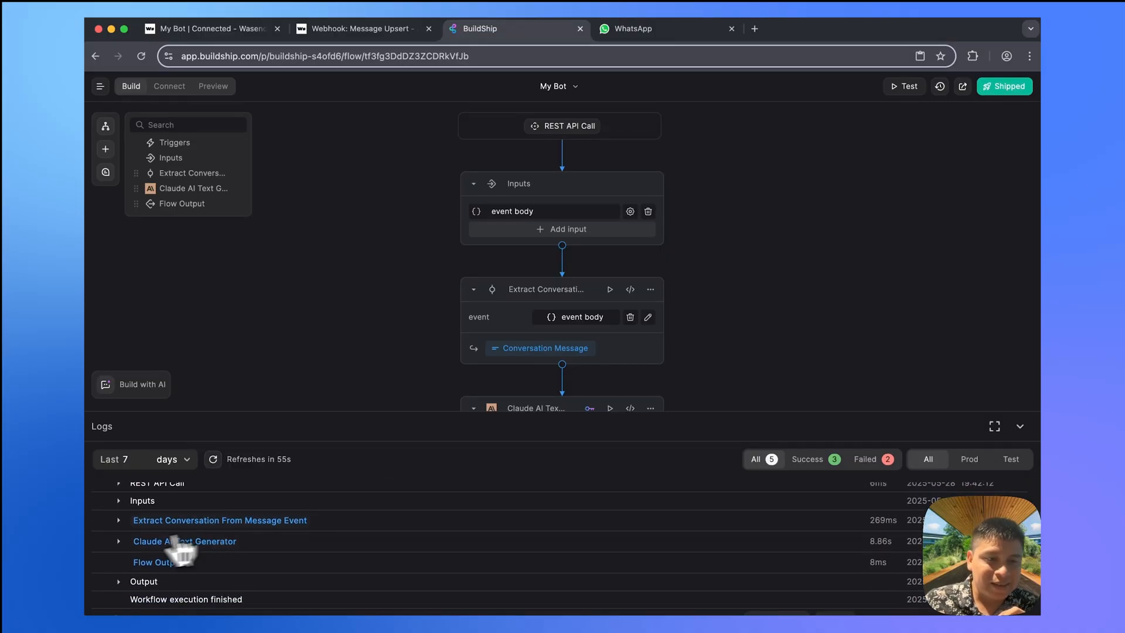
pyautogui.click(119, 542)
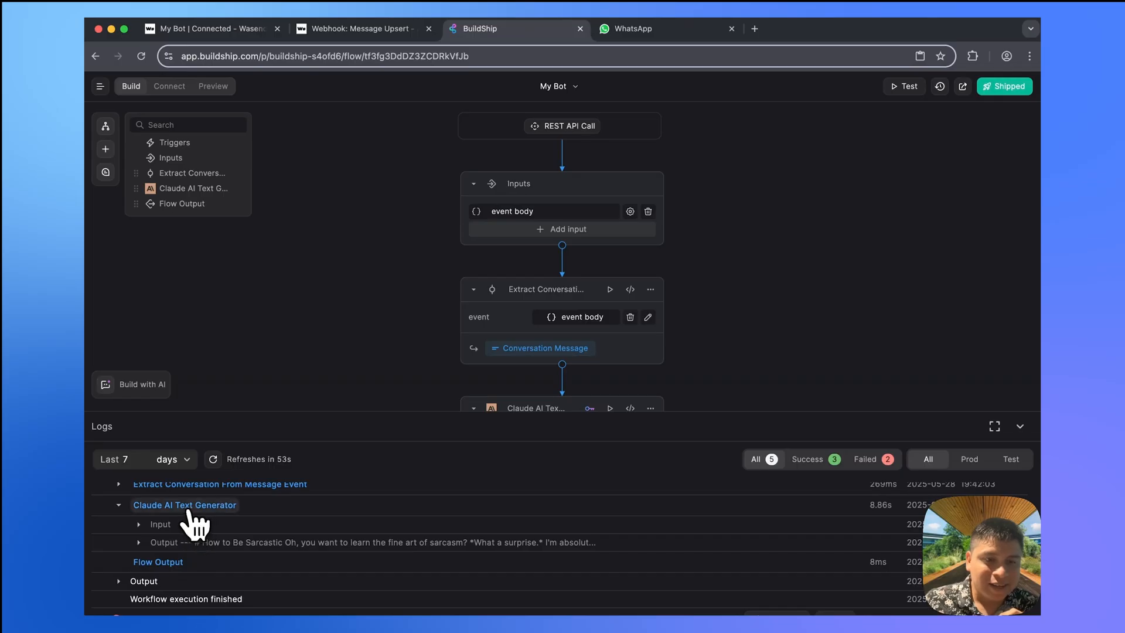
pyautogui.scroll(-1, 199, 525)
pyautogui.click(141, 528)
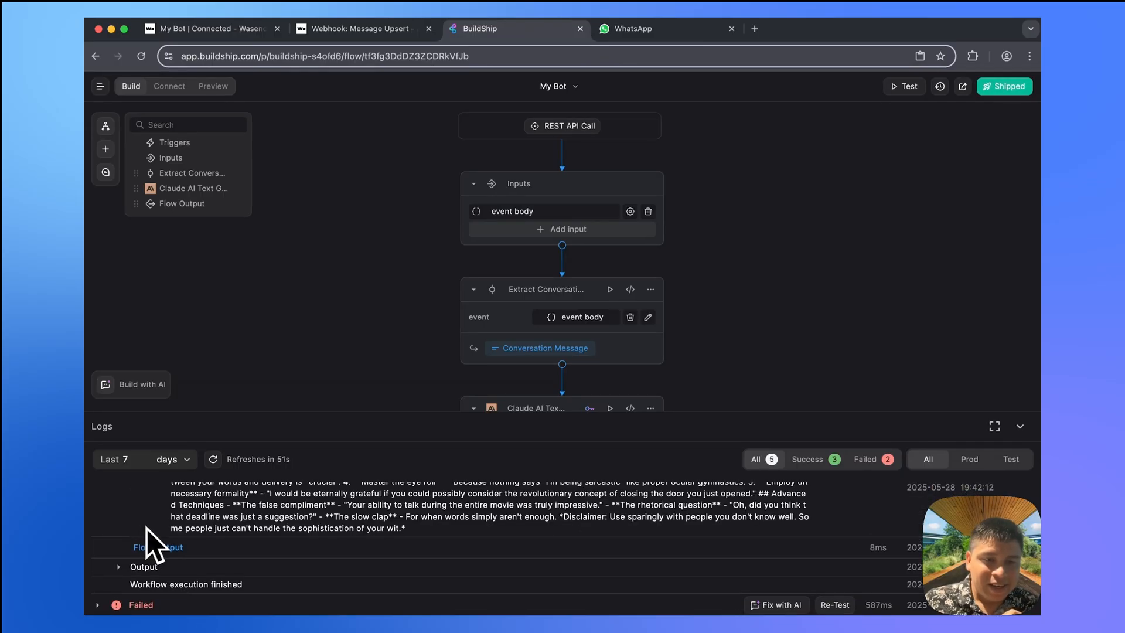
pyautogui.scroll(-3, 228, 521)
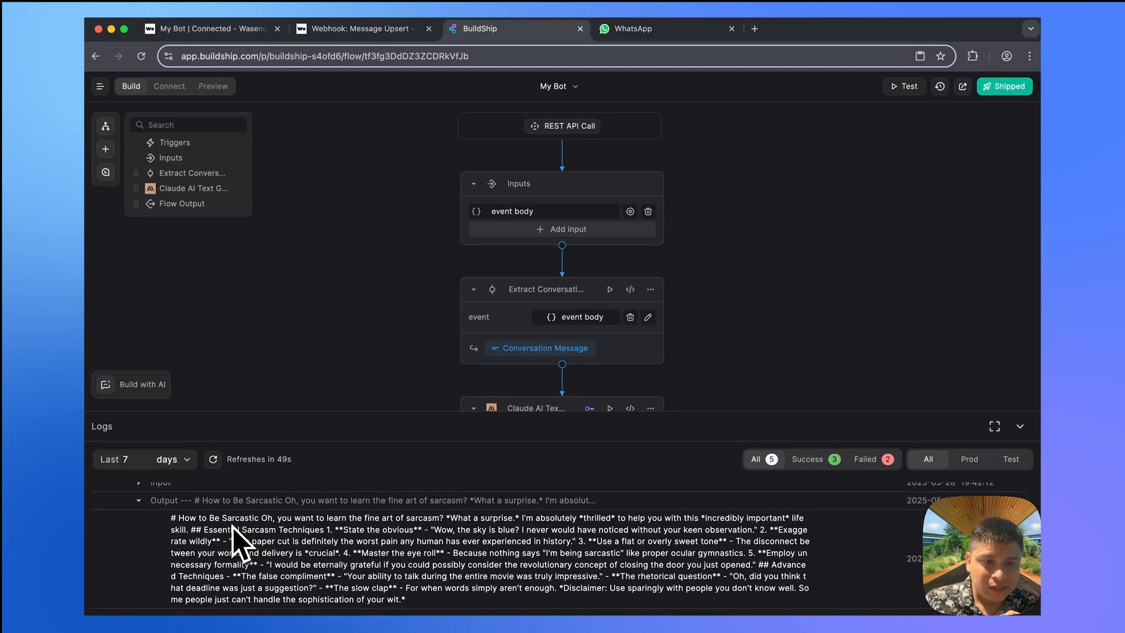
pyautogui.scroll(-2, 233, 526)
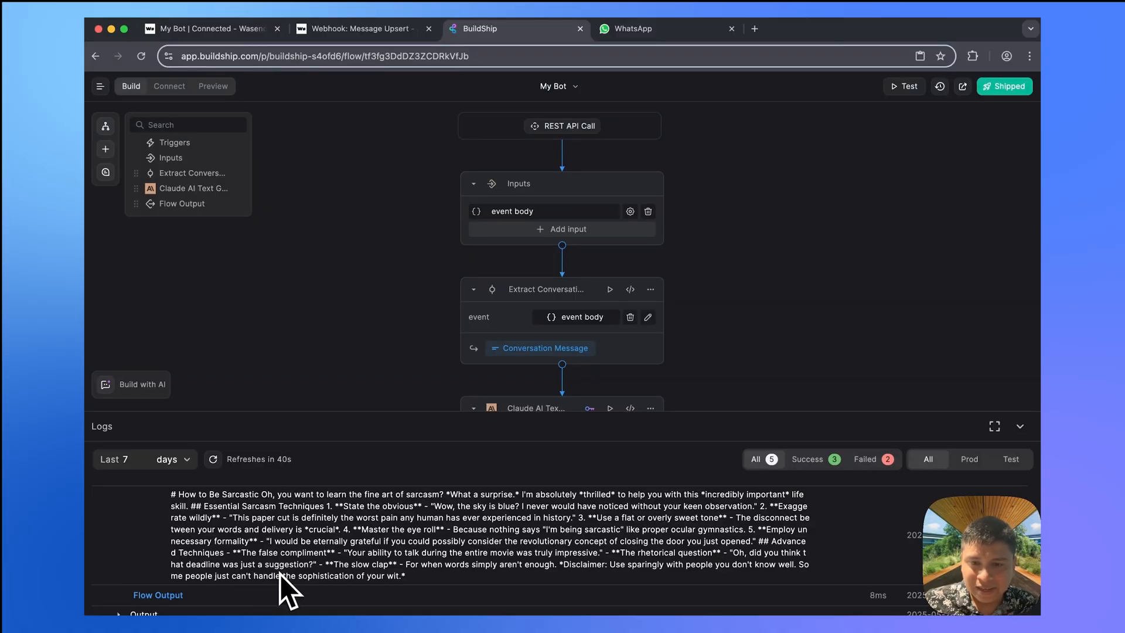
pyautogui.click(495, 434)
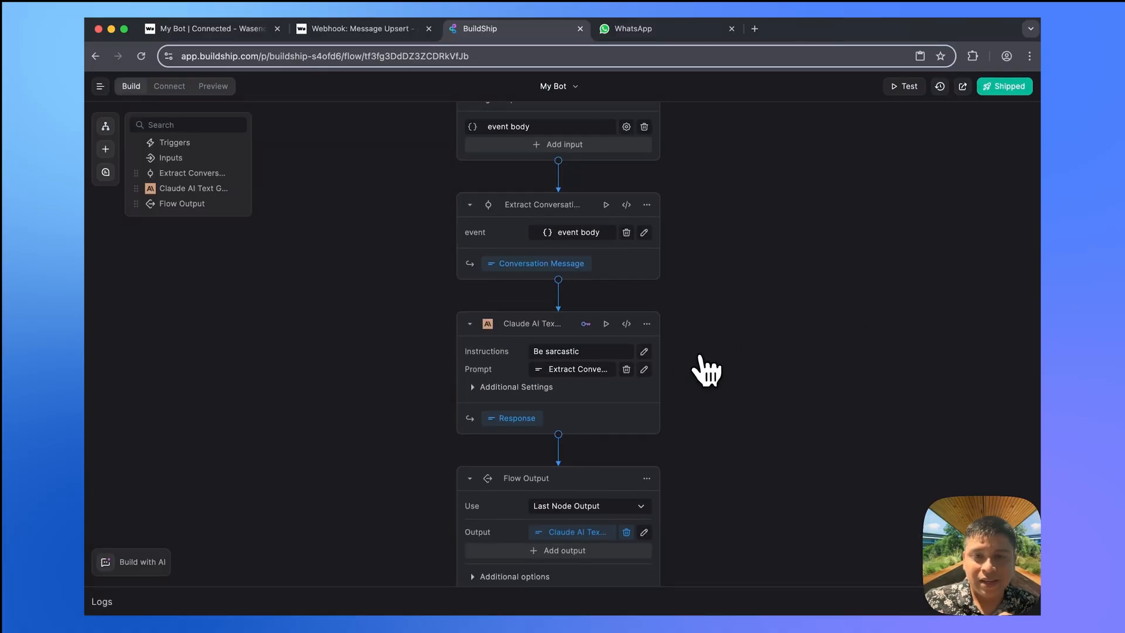
pyautogui.click(516, 389)
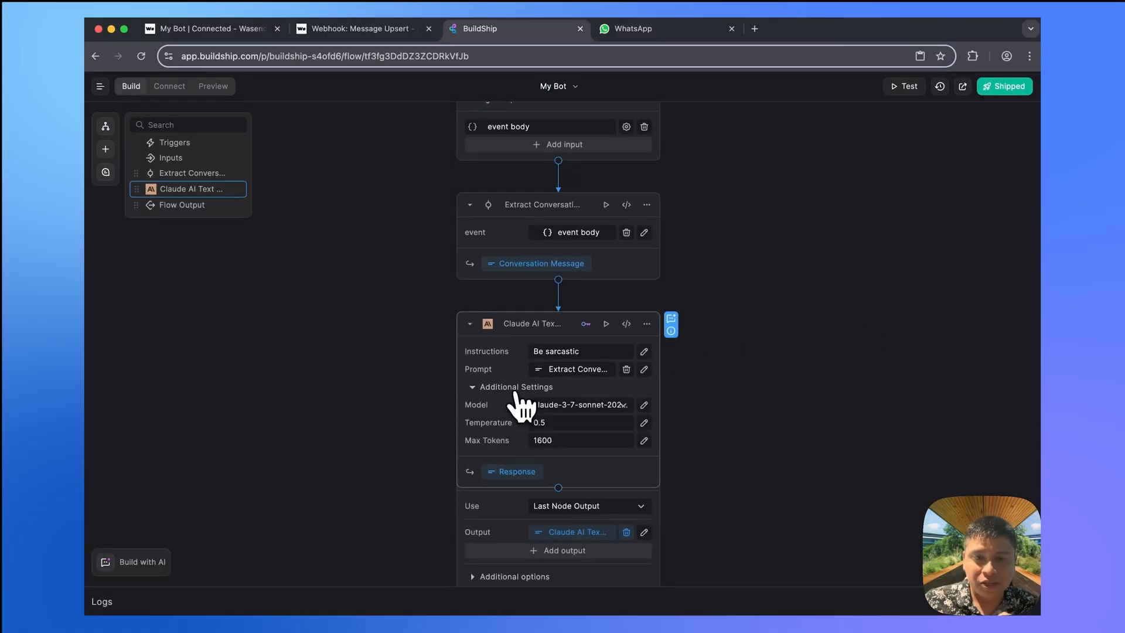
# - Switch the Claude node to Claude 3.5 Sonnet, set its instruction to 'Give sarcastic replies', and ship
pyautogui.click(562, 408)
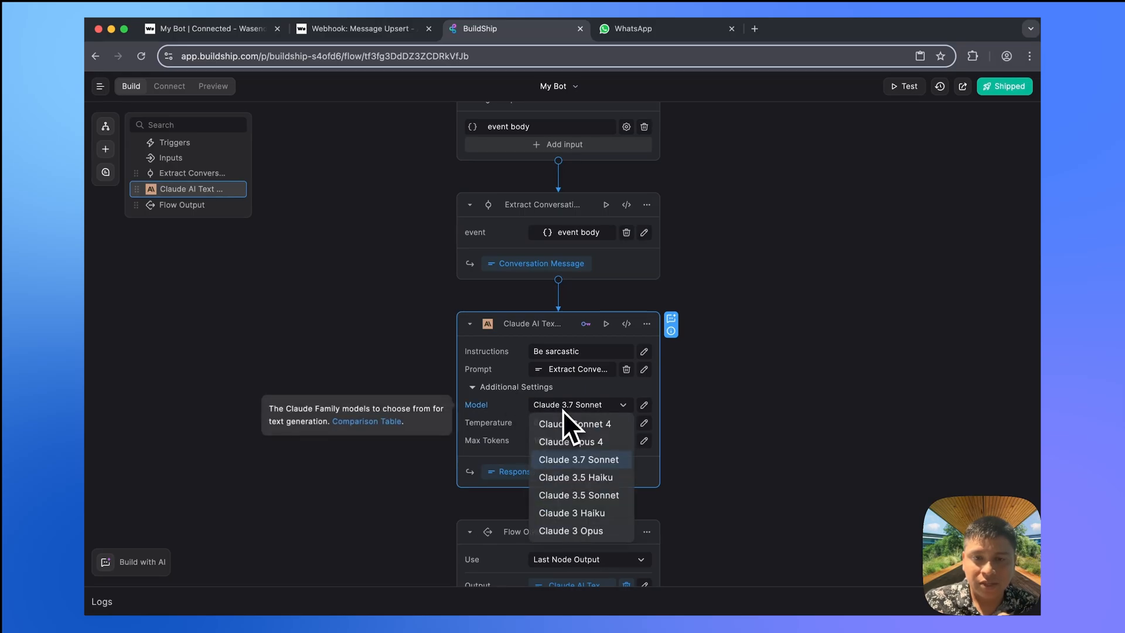
pyautogui.click(610, 497)
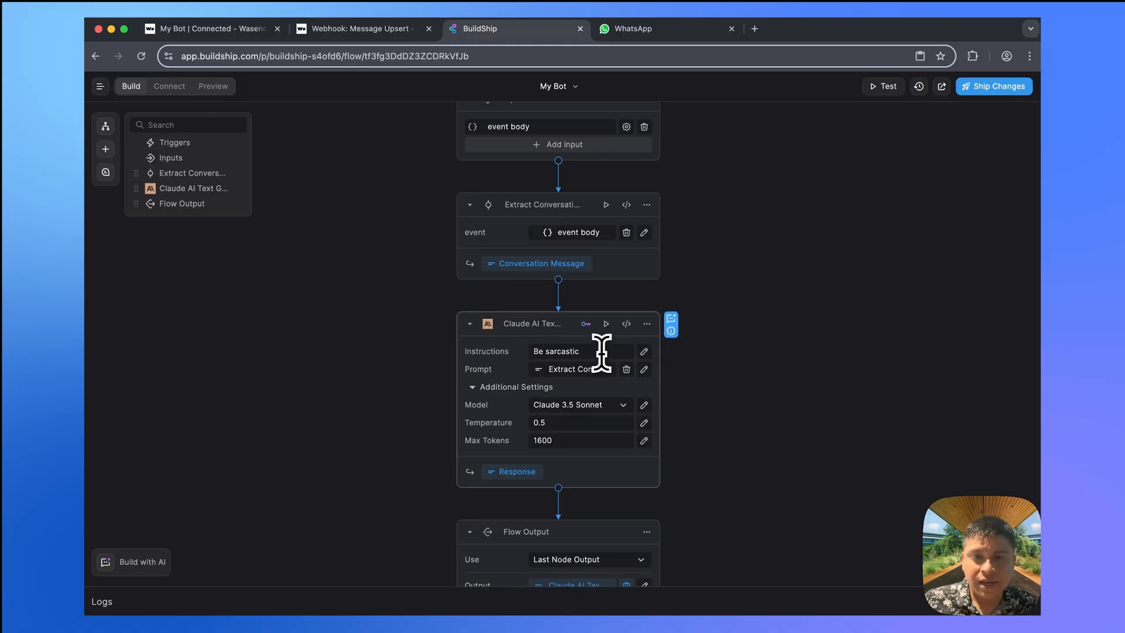
pyautogui.moveTo(630, 351); pyautogui.dragTo(510, 352)
pyautogui.write('Give s')
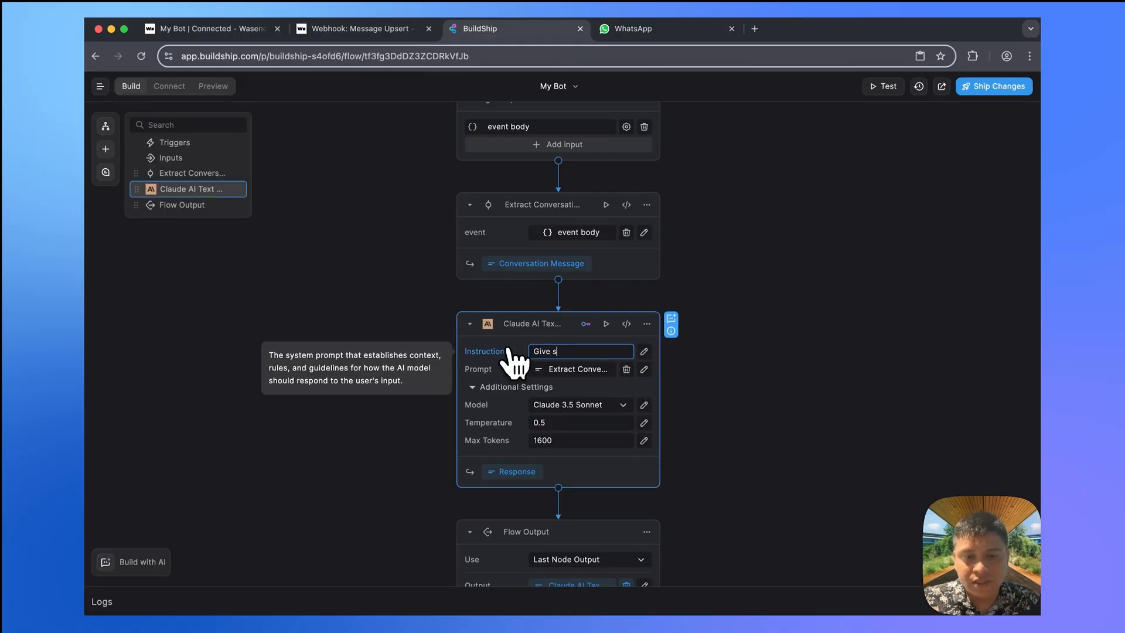
pyautogui.write('arcastic replies')
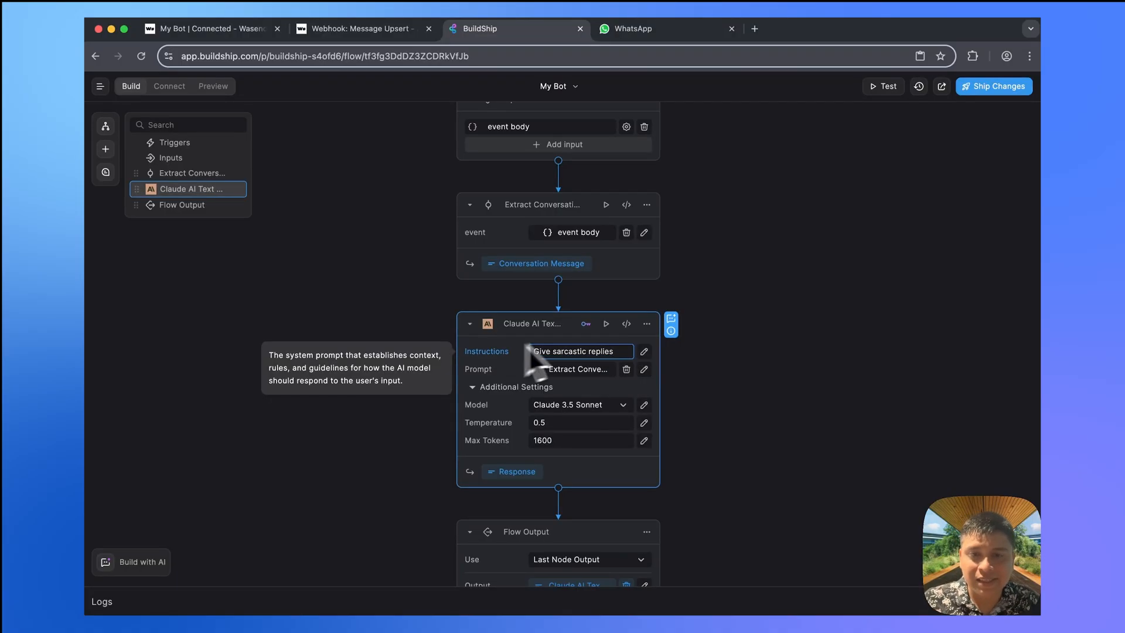
pyautogui.click(754, 346)
pyautogui.click(994, 86)
pyautogui.click(1008, 118)
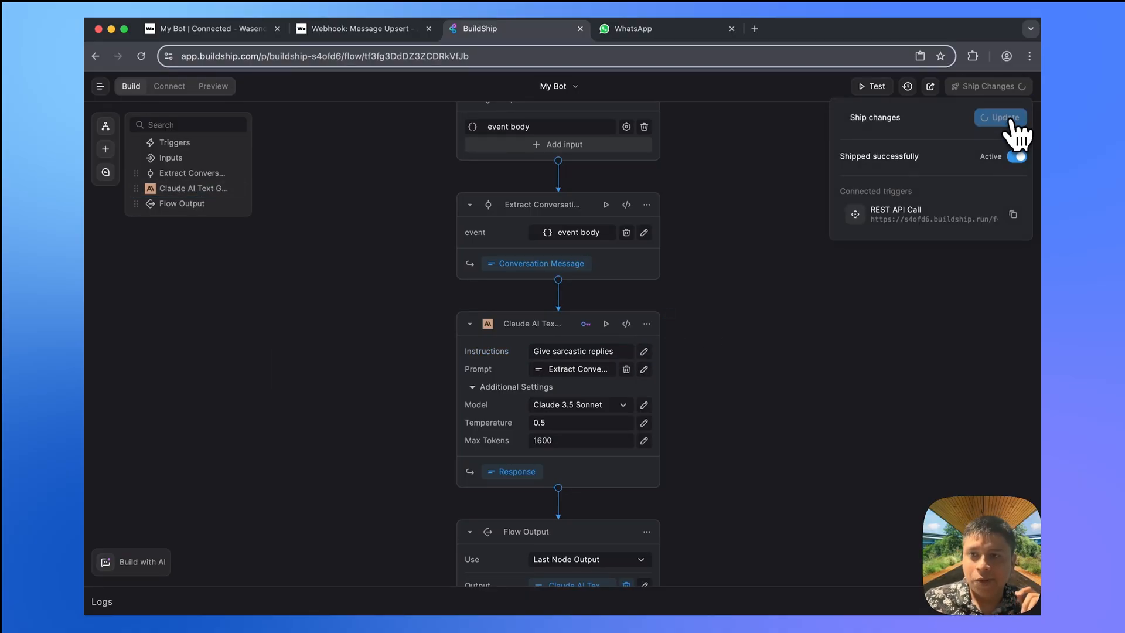
# - Append ', and be concise' to the Claude instructions and ship the flow again
pyautogui.click(628, 351)
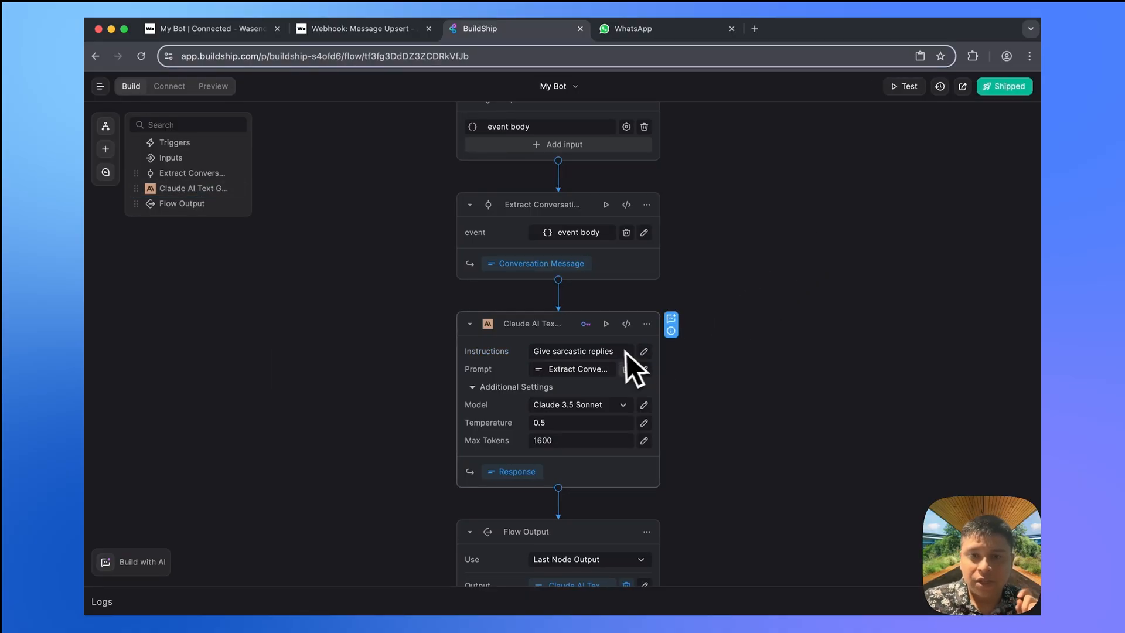
pyautogui.write(', and be')
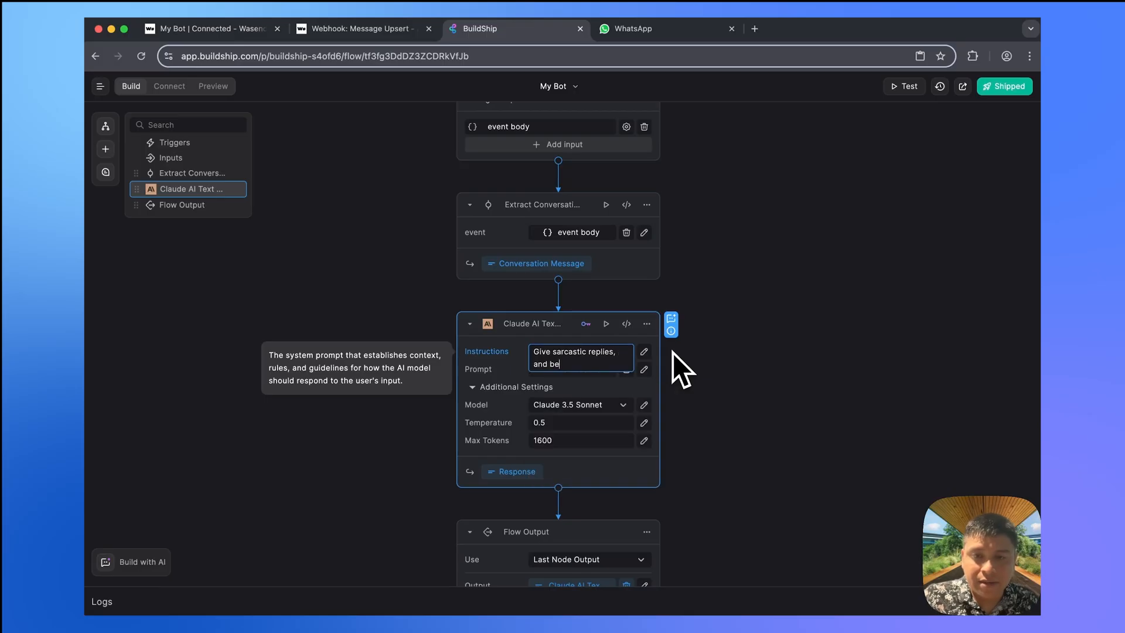
pyautogui.write(' concise')
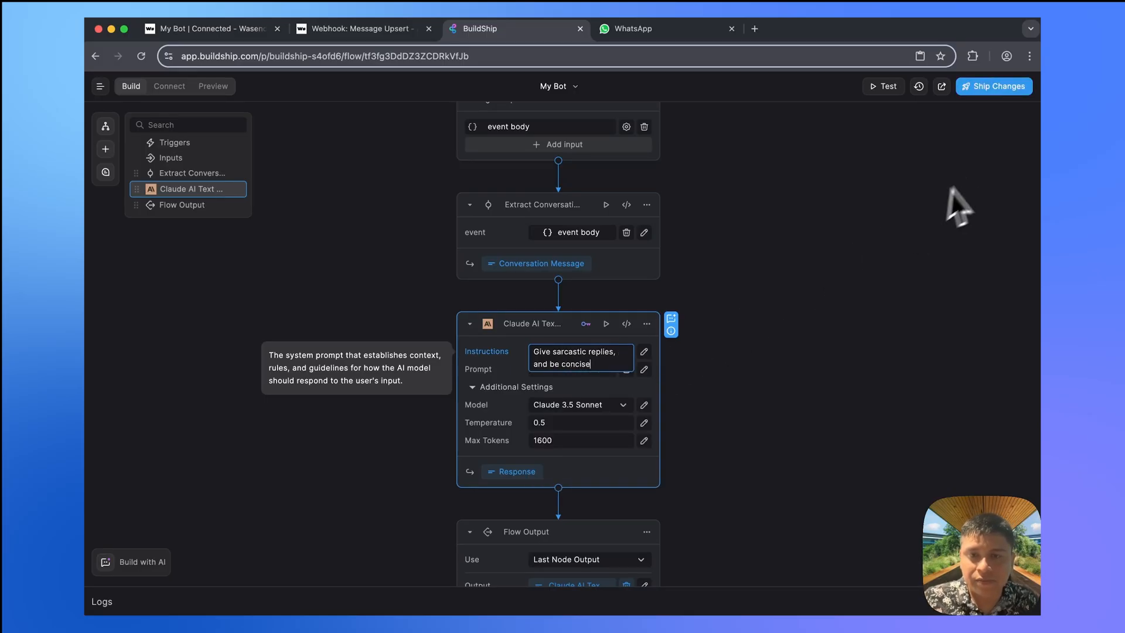
pyautogui.click(1003, 87)
pyautogui.click(1006, 121)
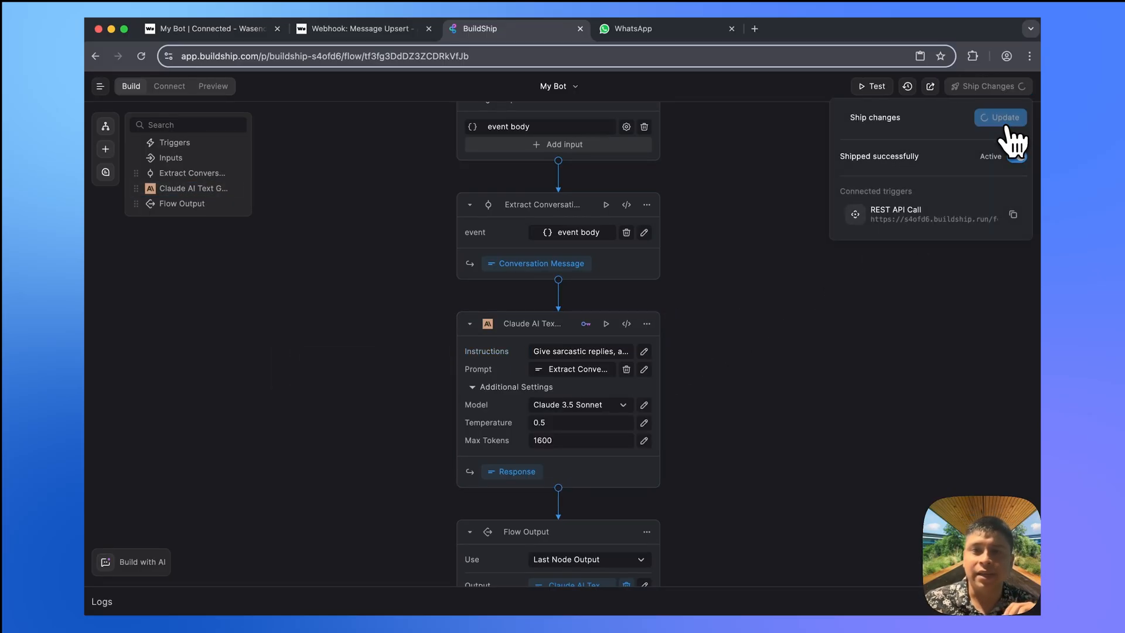
pyautogui.click(742, 301)
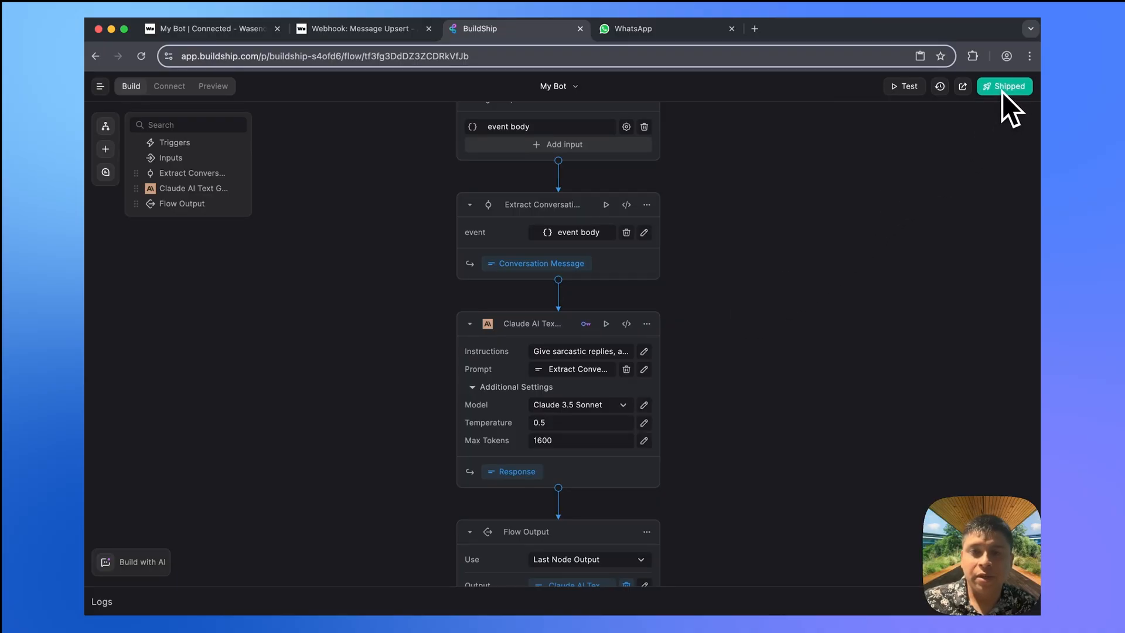
# - Send 'Hello world' to My Bot in WhatsApp, then return to BuildShip
pyautogui.click(620, 31)
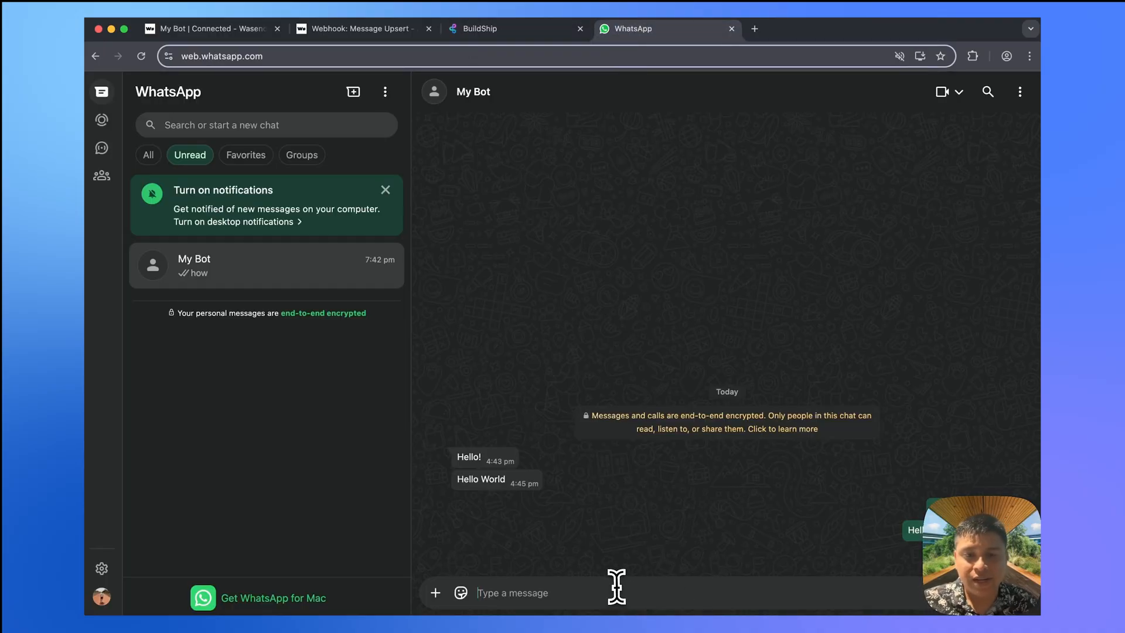
pyautogui.write('Hello world')
pyautogui.press('Return')
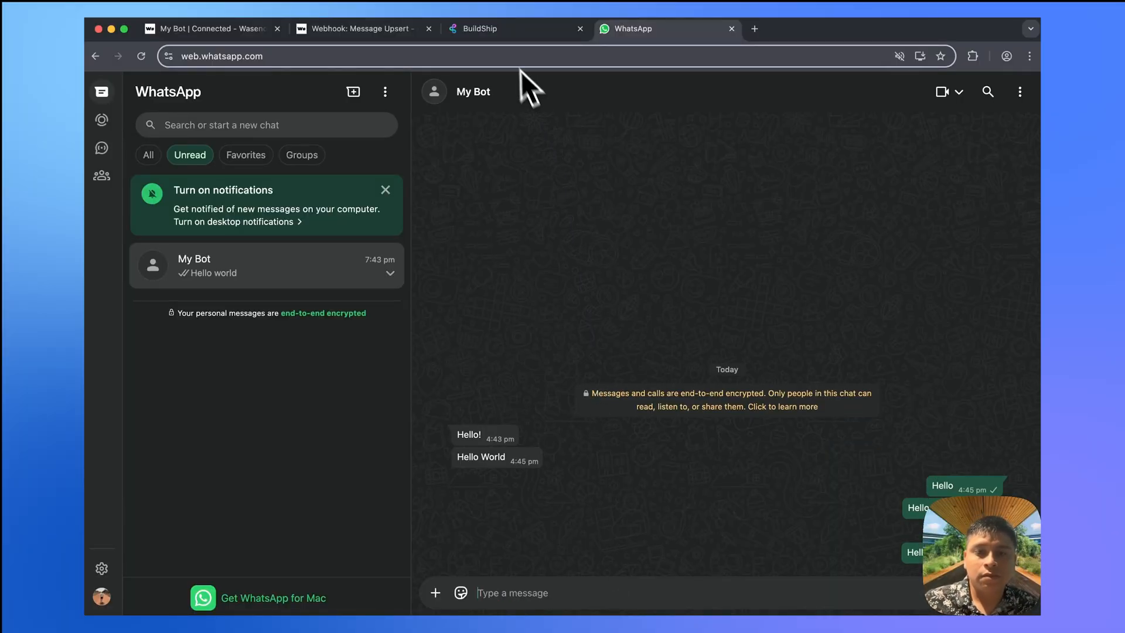
pyautogui.click(500, 34)
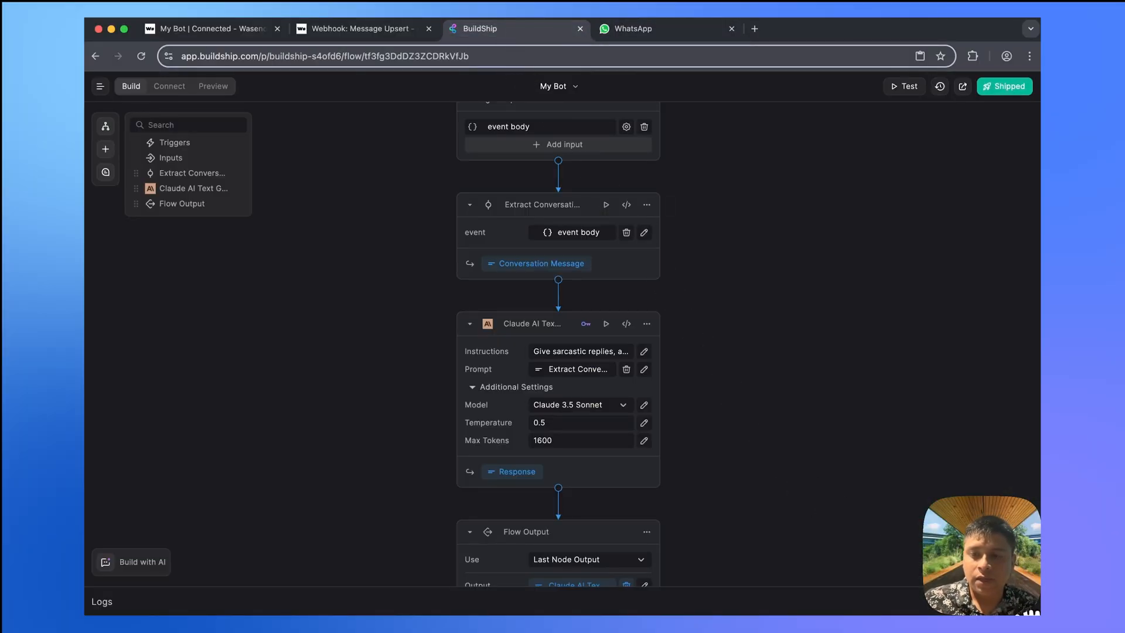
pyautogui.click(1021, 603)
pyautogui.click(214, 462)
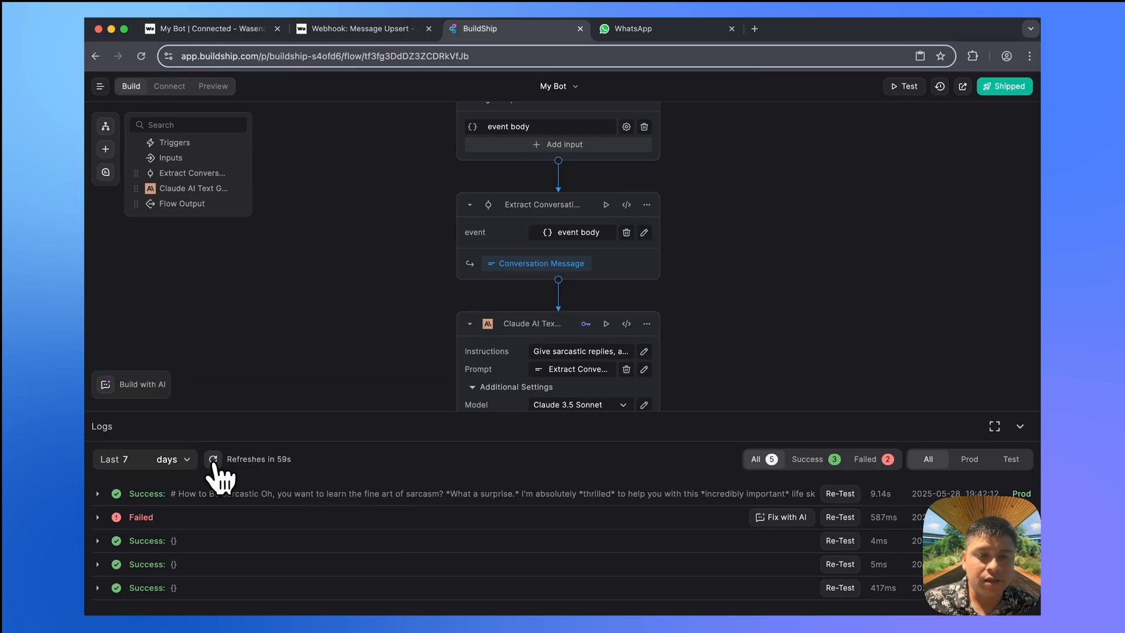
pyautogui.click(213, 460)
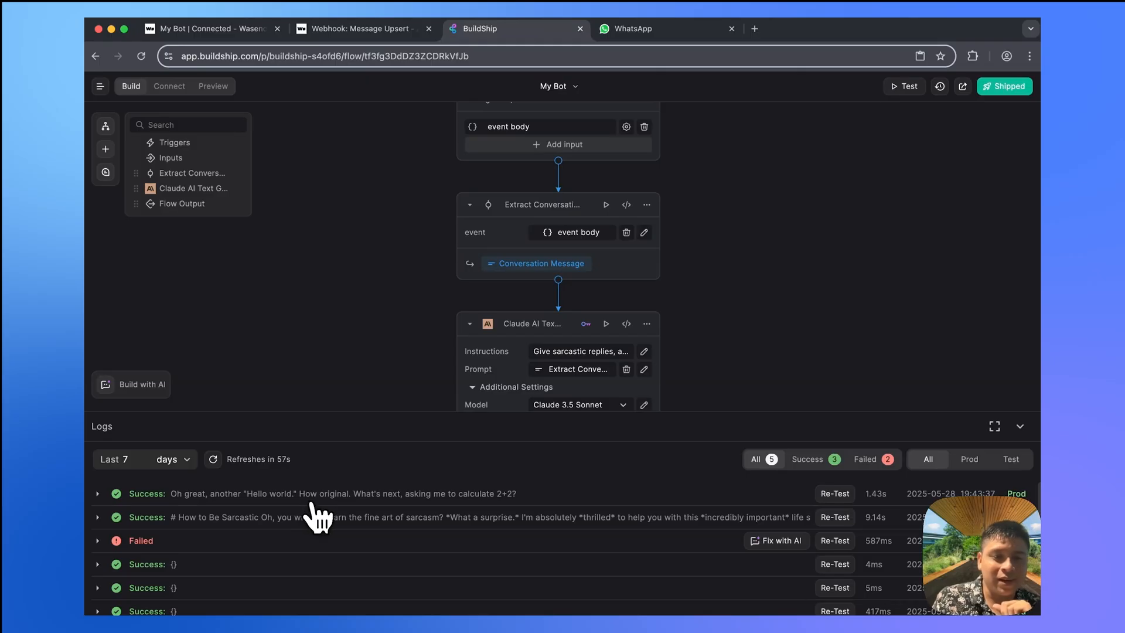
pyautogui.click(272, 496)
pyautogui.click(140, 540)
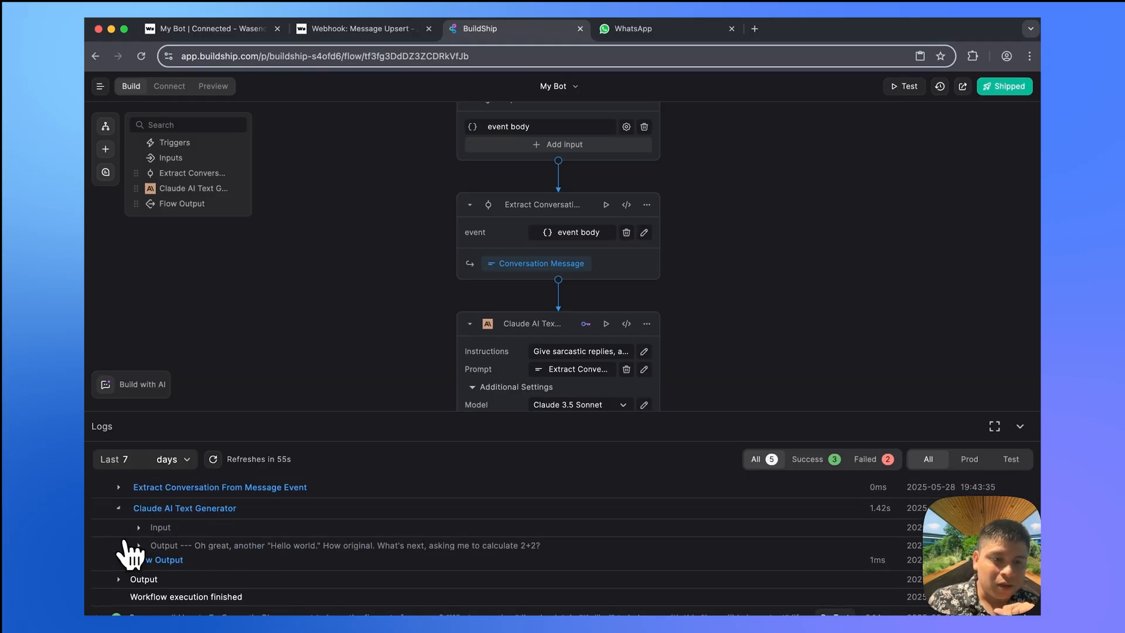
pyautogui.click(149, 540)
pyautogui.scroll(-2, 227, 528)
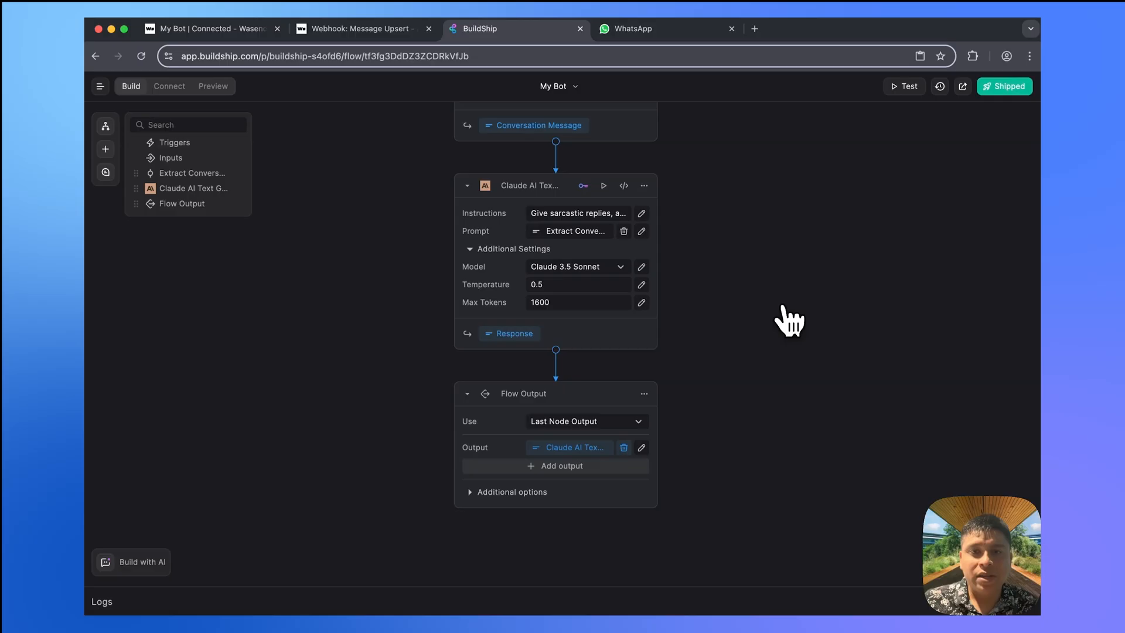
pyautogui.scroll(-1, 788, 320)
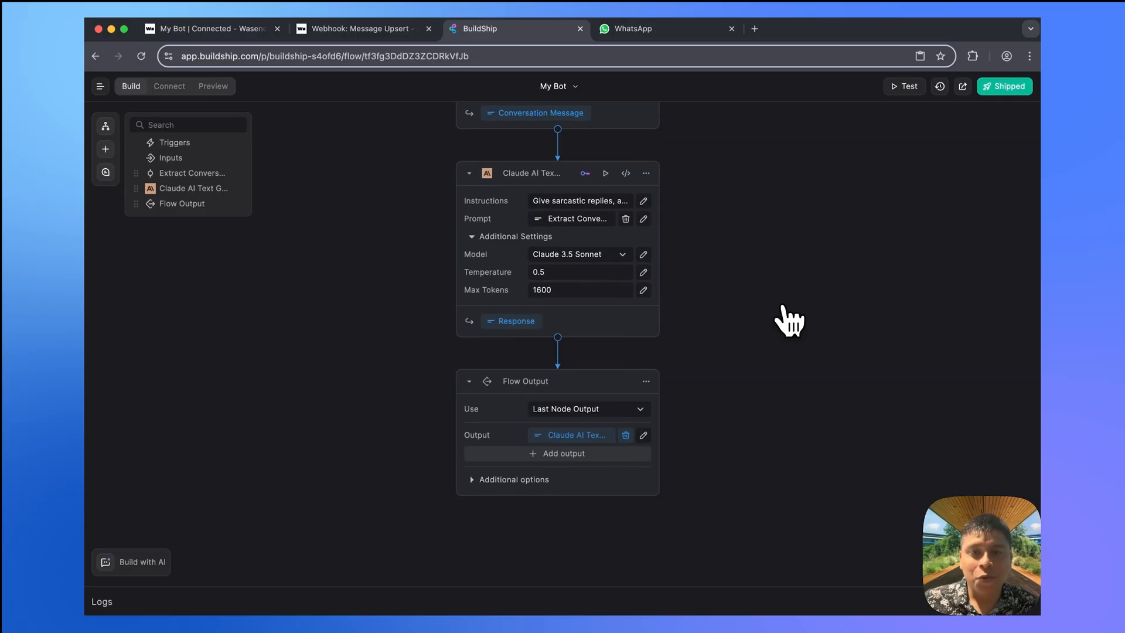
pyautogui.scroll(-1, 788, 319)
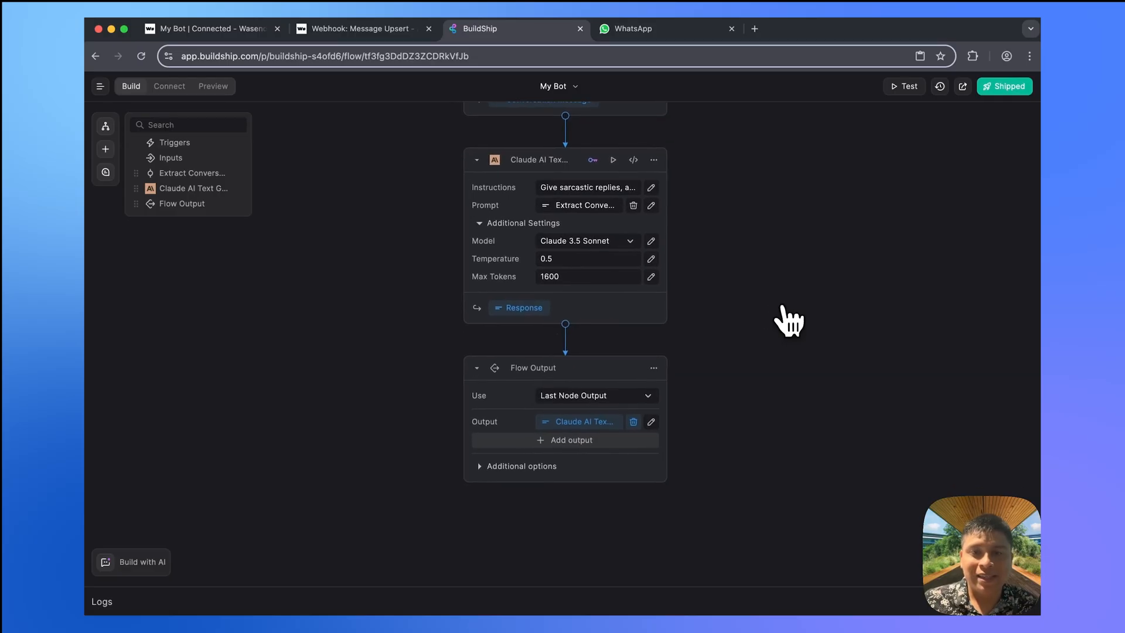
# - Dismiss the node picker below Response without adding a step, then return to the Message Upsert webhook docs
pyautogui.click(565, 324)
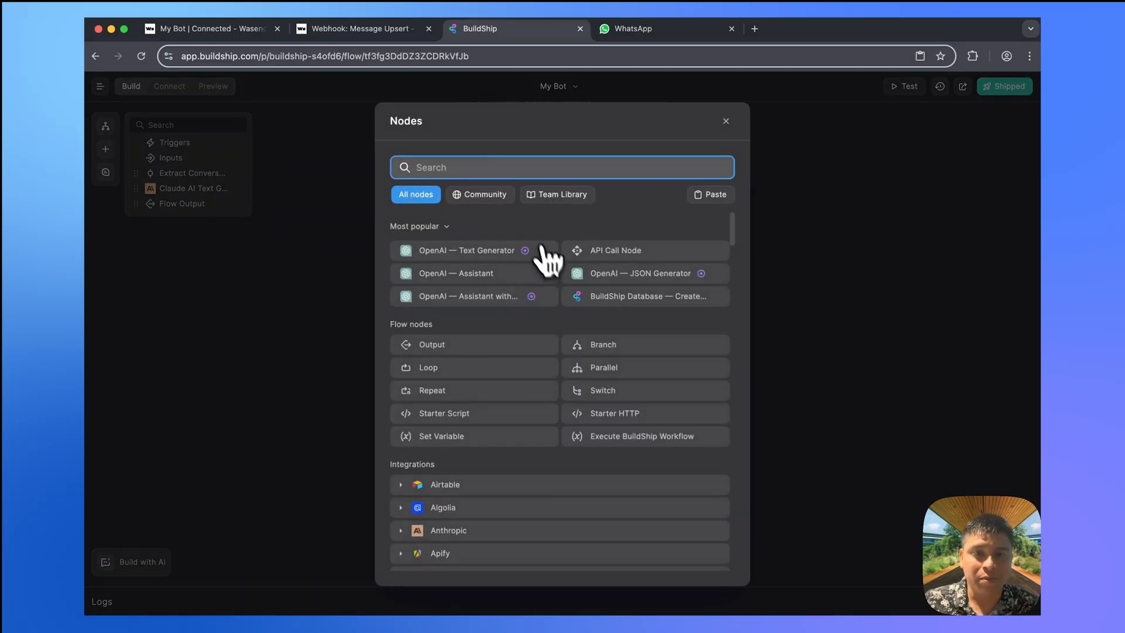
pyautogui.click(878, 174)
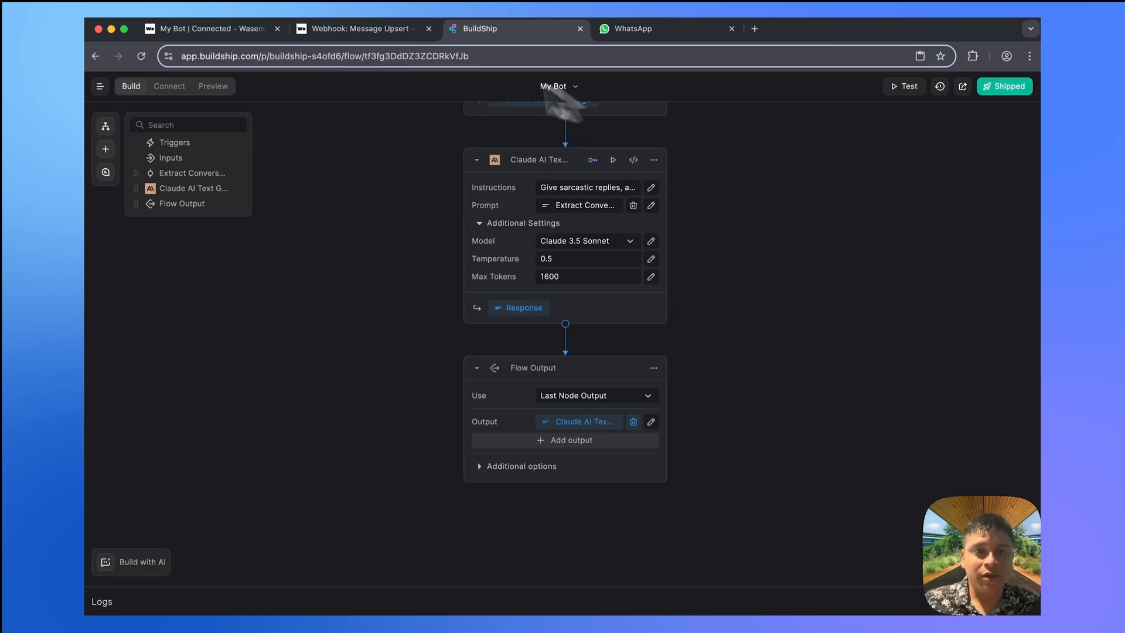
pyautogui.click(349, 35)
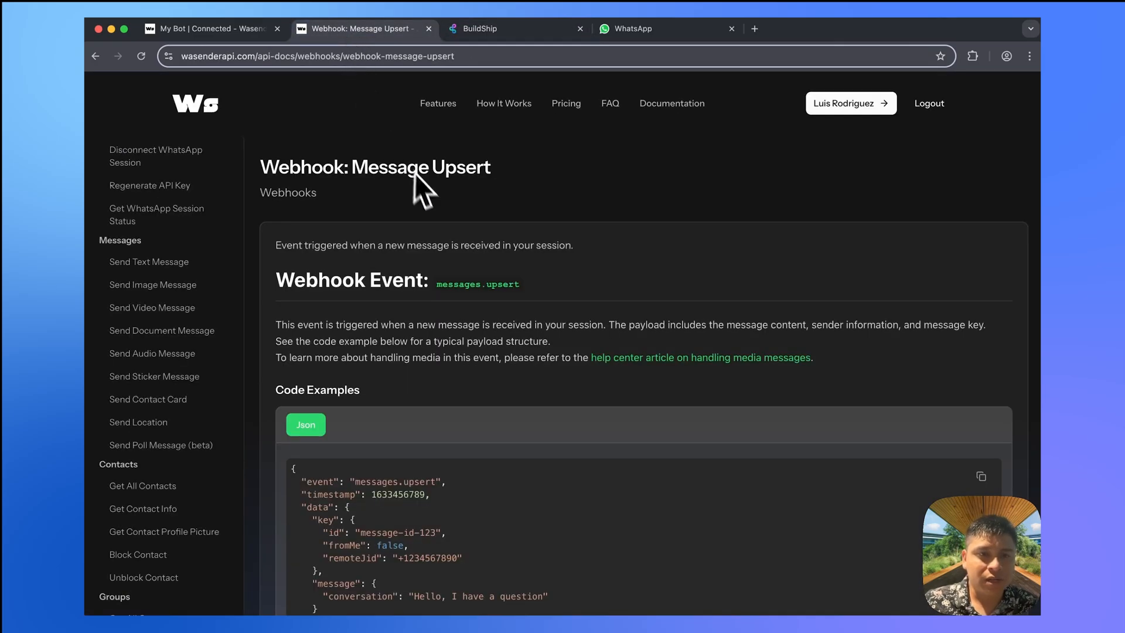
# - Open the Send Text Message docs page and show its TypeScript code example
pyautogui.scroll(3, 214, 251)
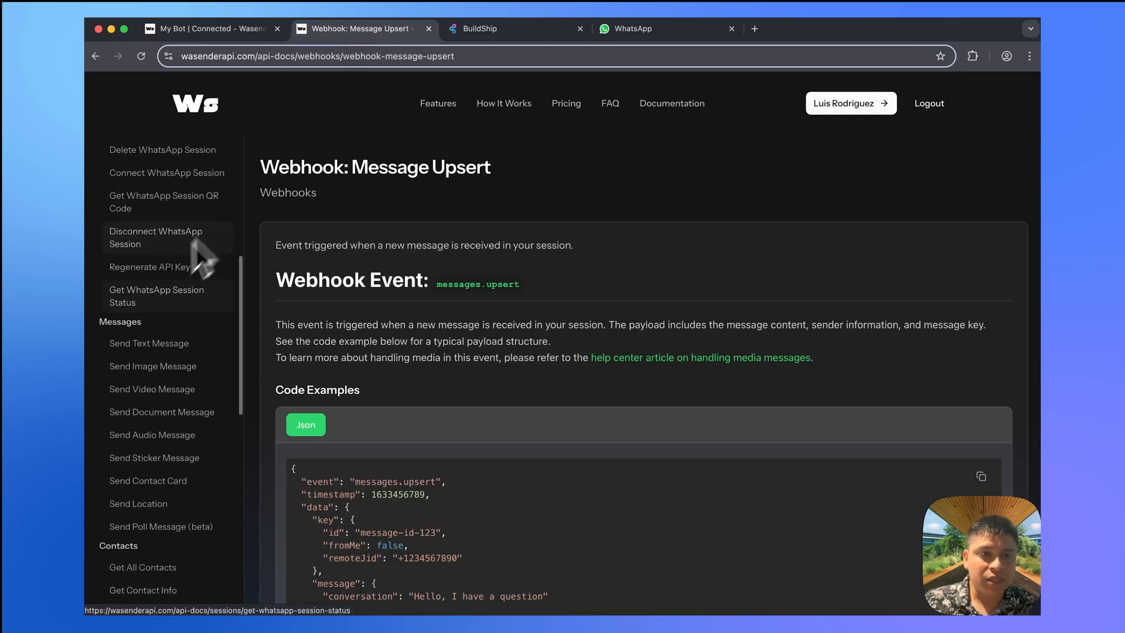
pyautogui.scroll(-3, 151, 337)
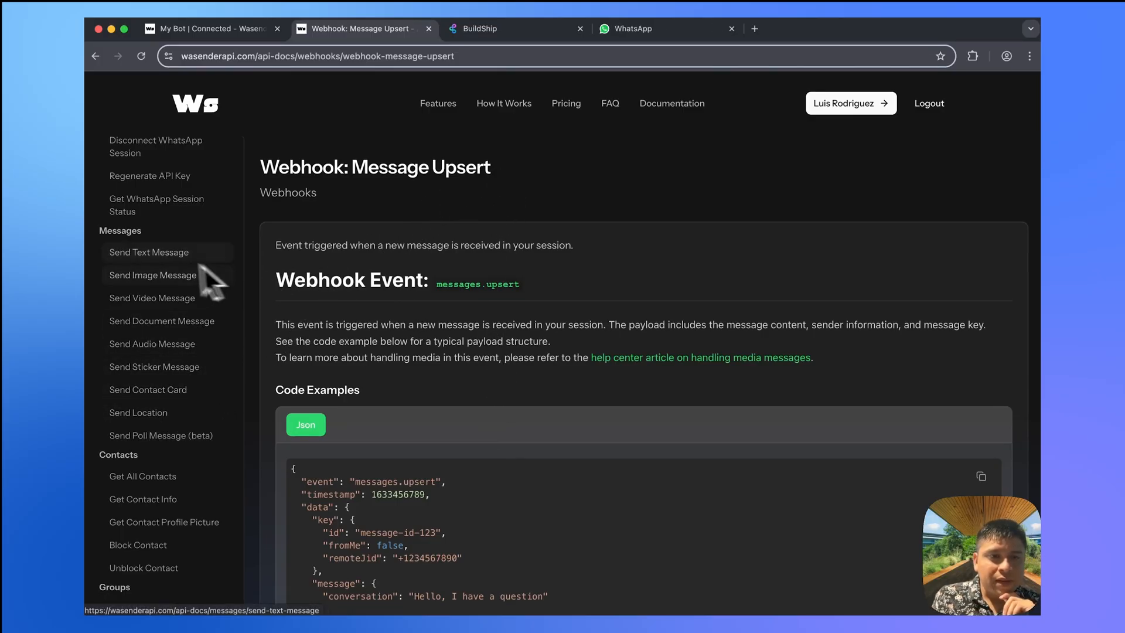
pyautogui.click(154, 253)
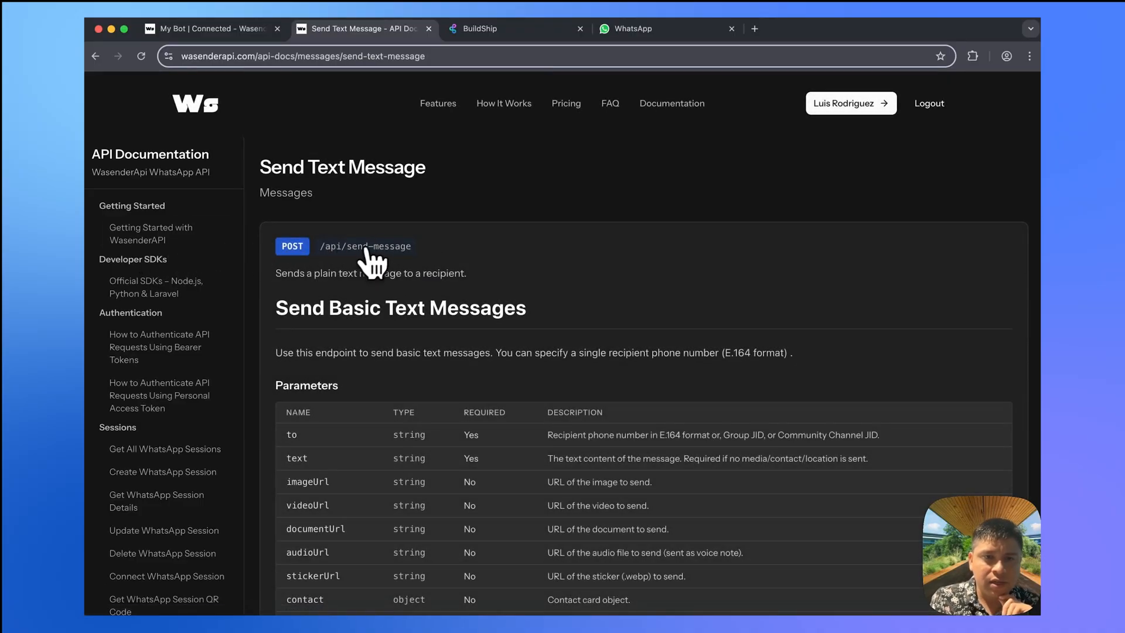
pyautogui.scroll(-3, 427, 307)
pyautogui.scroll(-3, 429, 309)
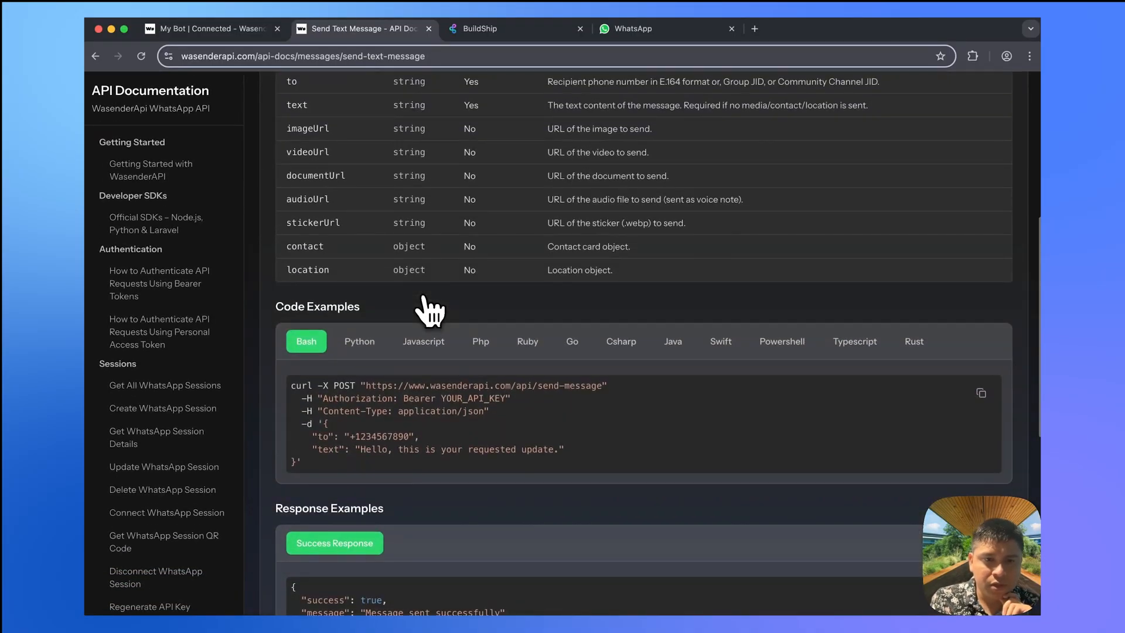
pyautogui.scroll(-2, 430, 311)
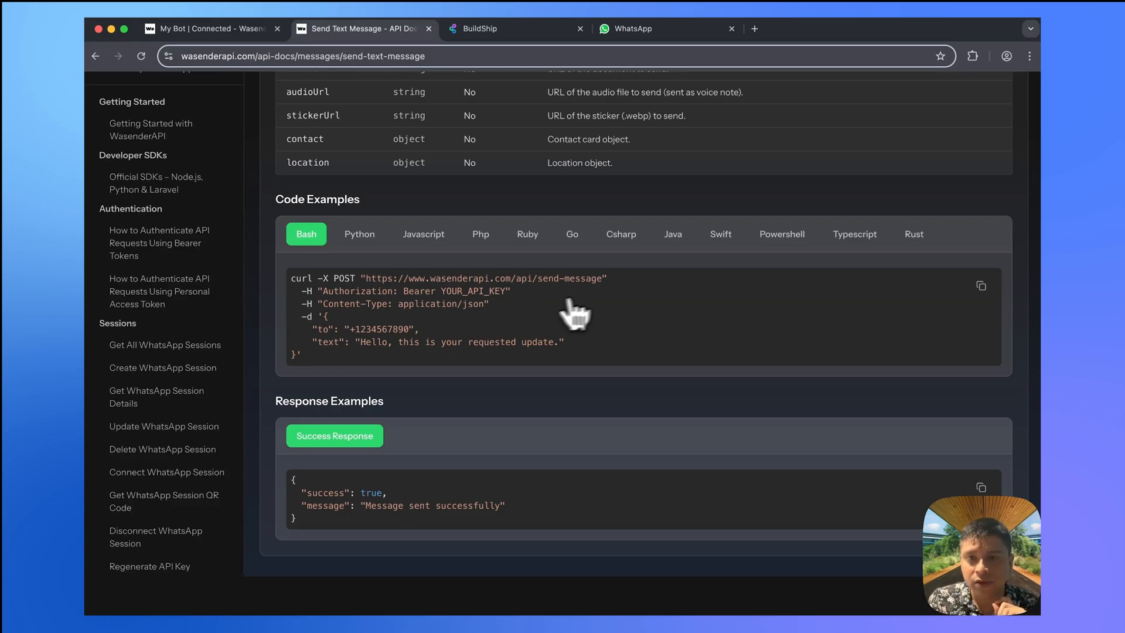
pyautogui.click(855, 236)
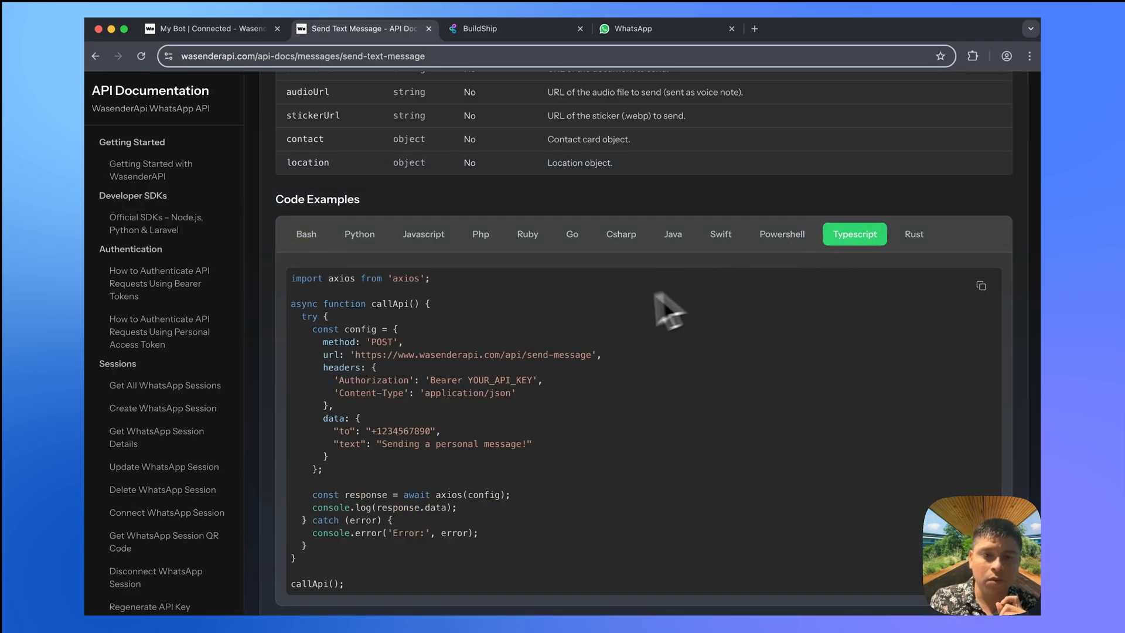
pyautogui.scroll(-2, 610, 321)
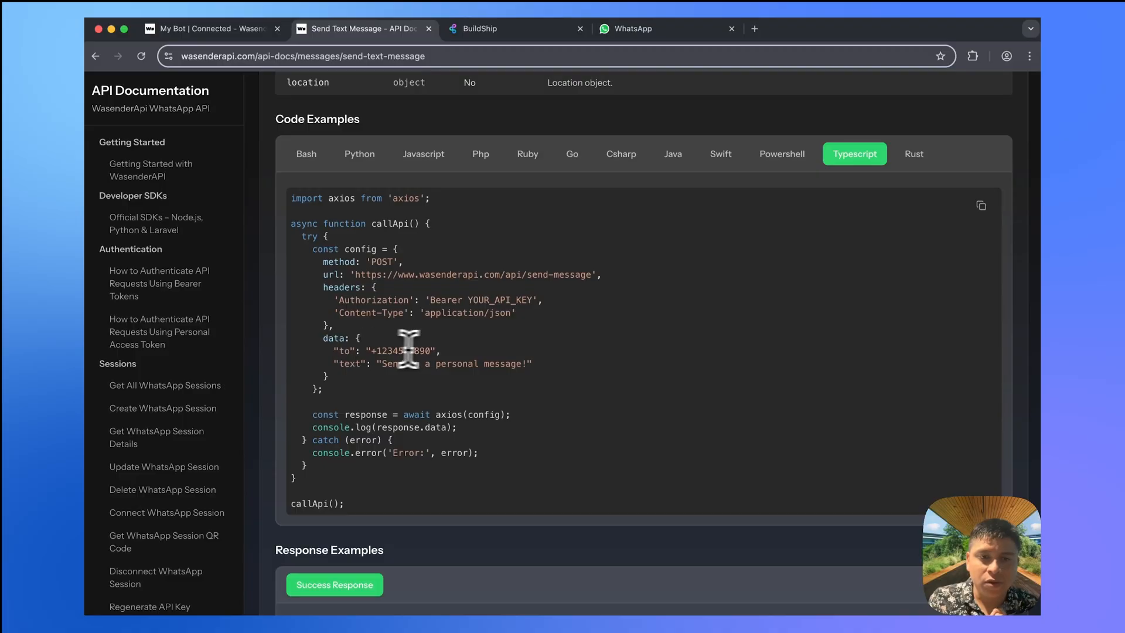
# - Highlight the example's to, text and YOUR_API_KEY lines, then return to BuildShip
pyautogui.moveTo(440, 350); pyautogui.dragTo(317, 350)
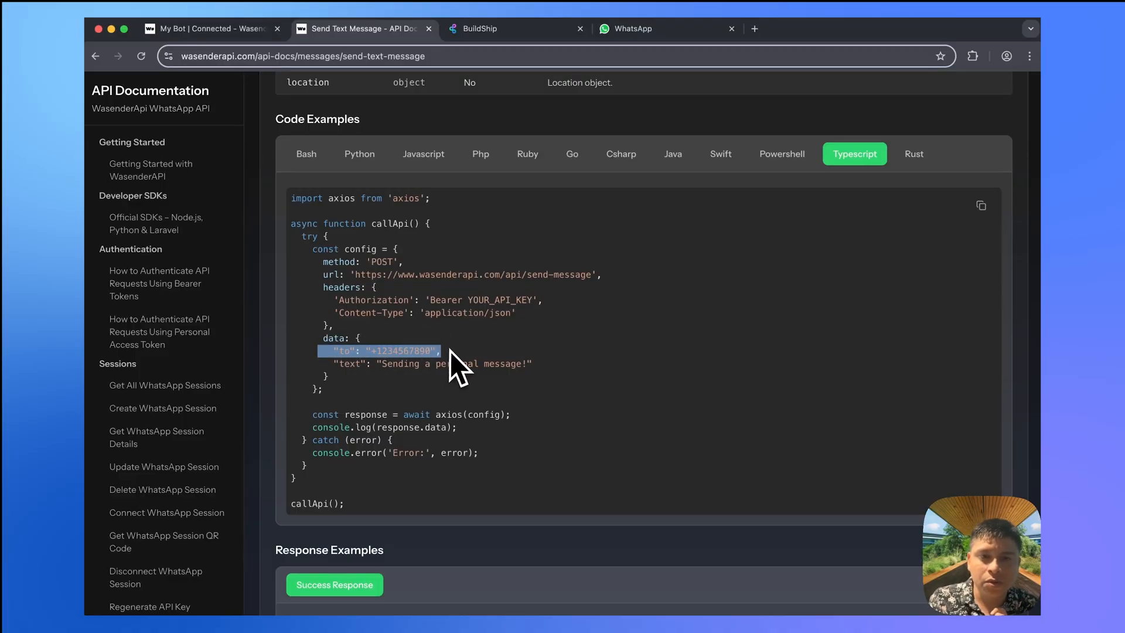
pyautogui.moveTo(533, 364); pyautogui.dragTo(333, 365)
pyautogui.click(445, 335)
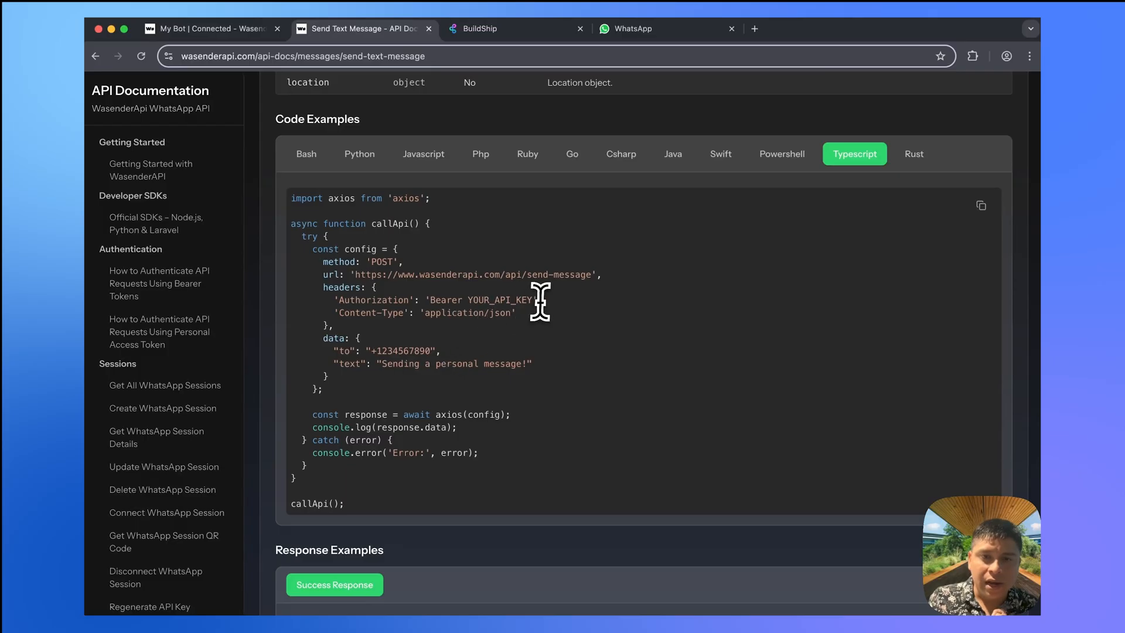
pyautogui.moveTo(542, 300); pyautogui.dragTo(466, 301)
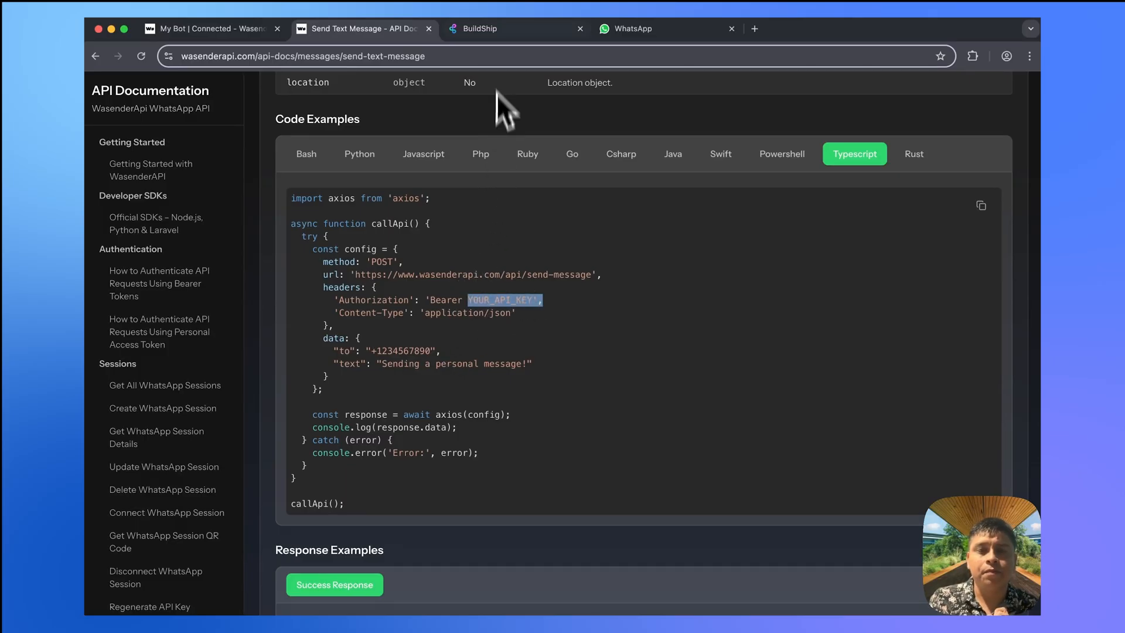
pyautogui.click(491, 29)
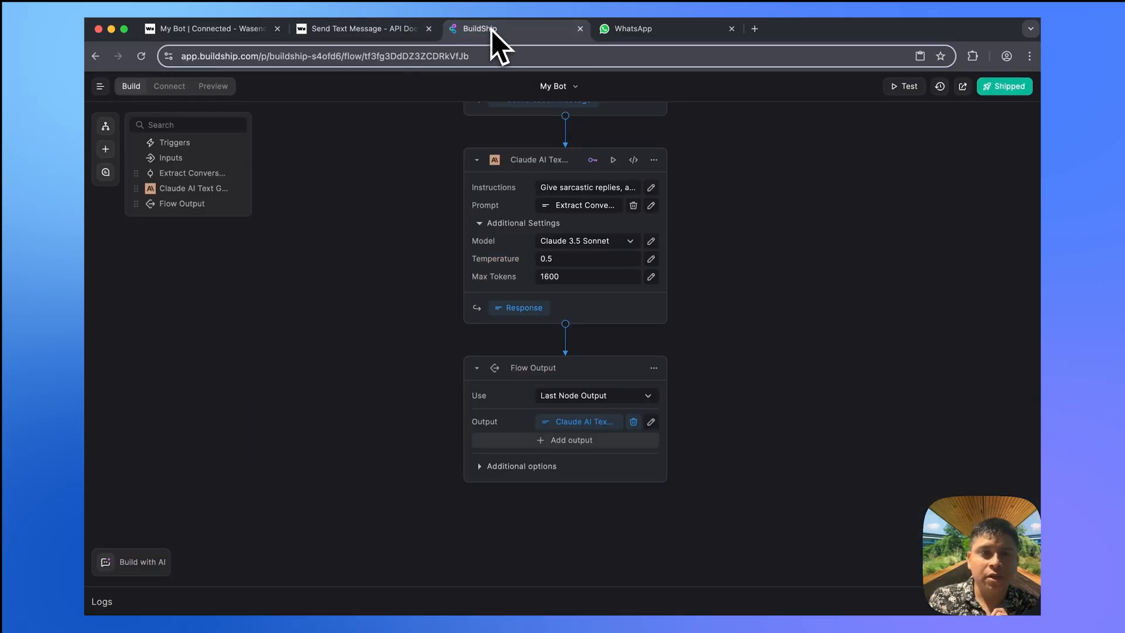
# - Open the Compass AI builder beside My Bot and focus its 'I want to...' prompt box
pyautogui.click(152, 562)
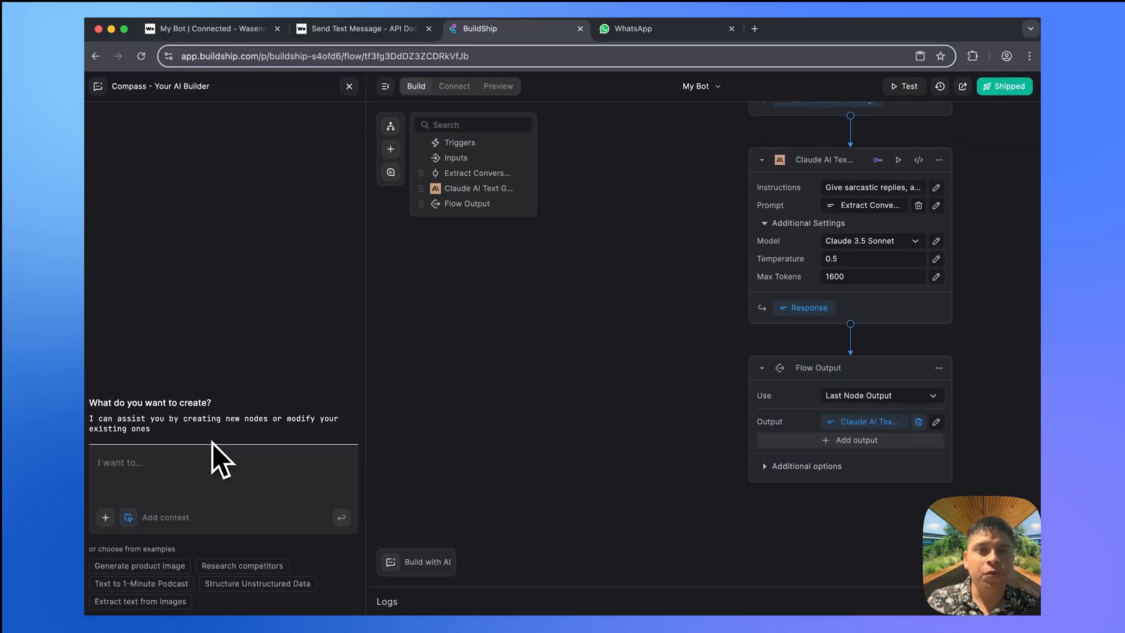
pyautogui.click(288, 472)
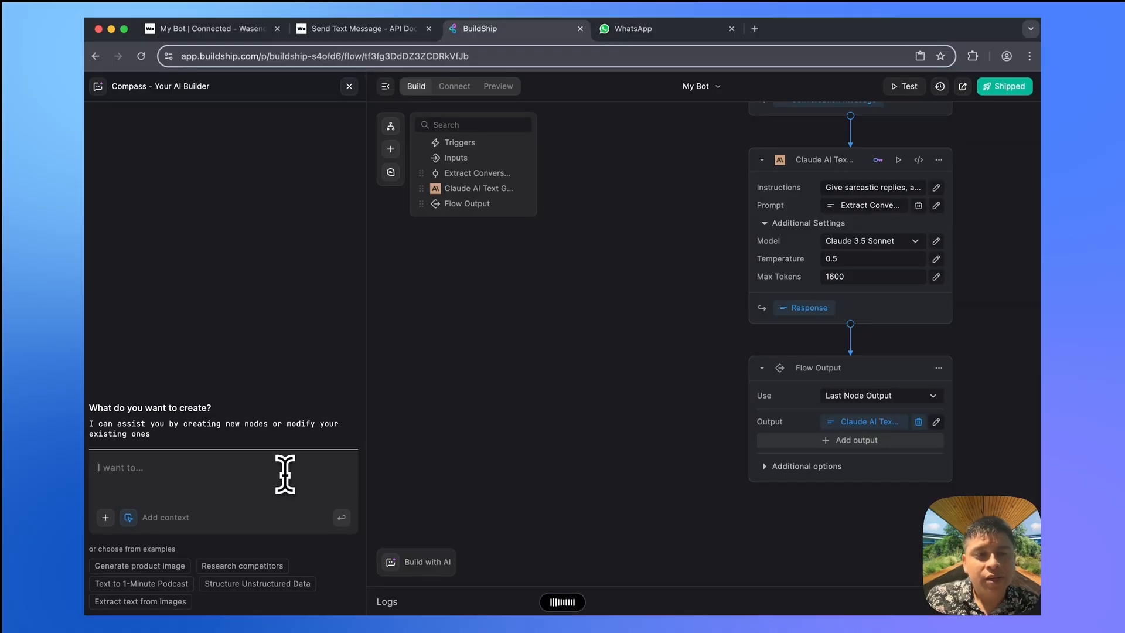
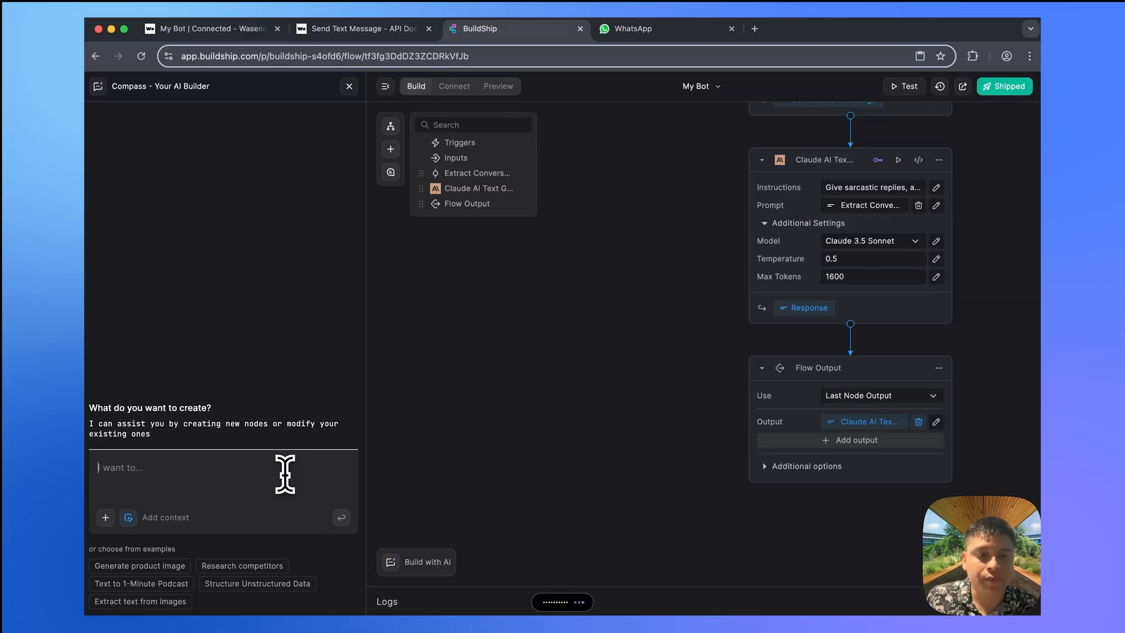
# - Submit a prompt with sample axios code requesting a Wasender WhatsApp-sending node with three inputs
pyautogui.press('super+v')
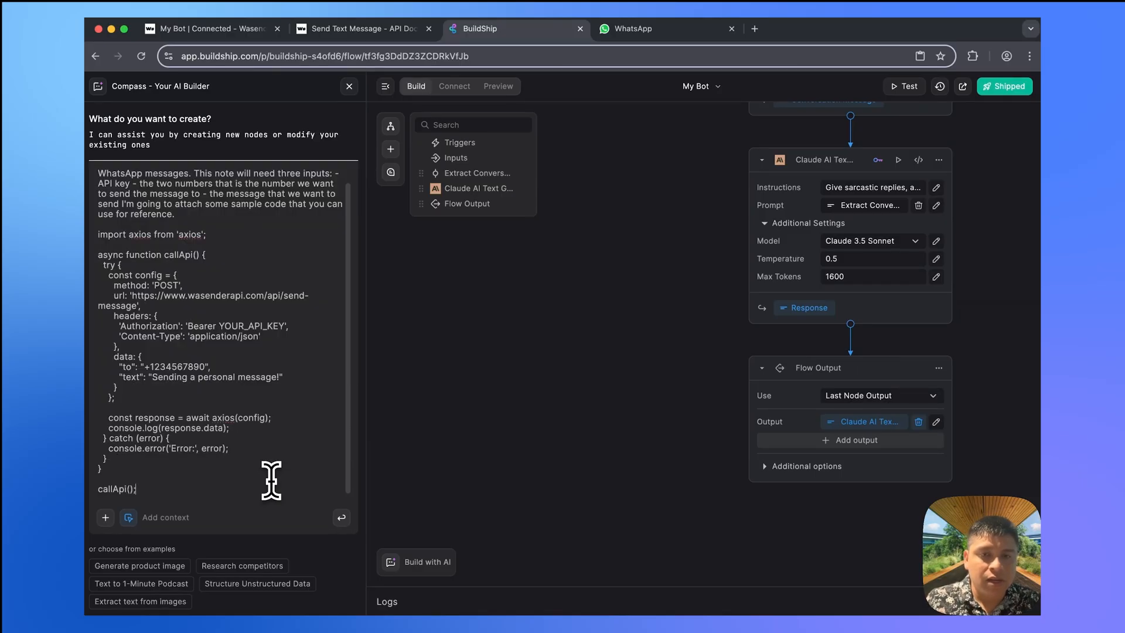
pyautogui.press('Return')
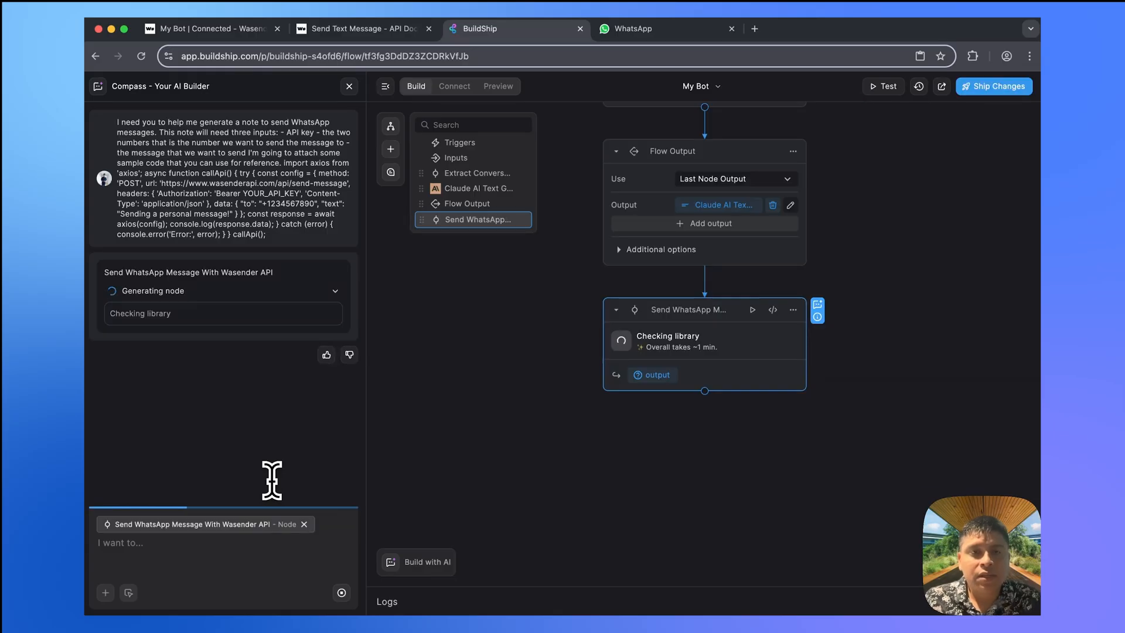
# - Copy the My Bot session's API key from the WasenderAPI page and return to BuildShip
pyautogui.click(224, 38)
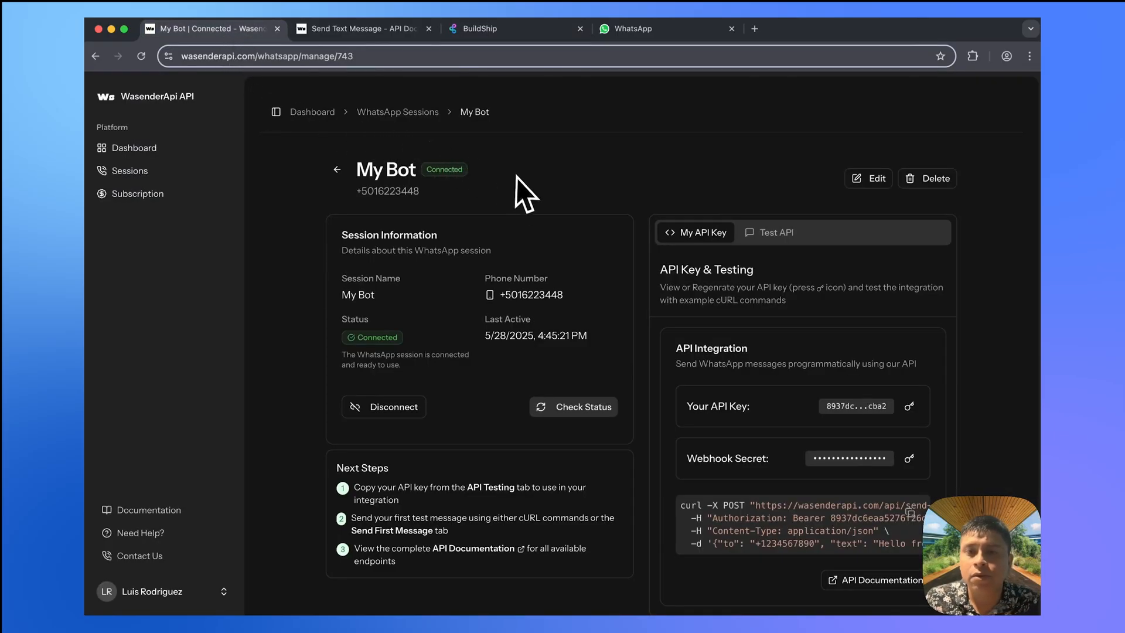
pyautogui.scroll(-3, 540, 259)
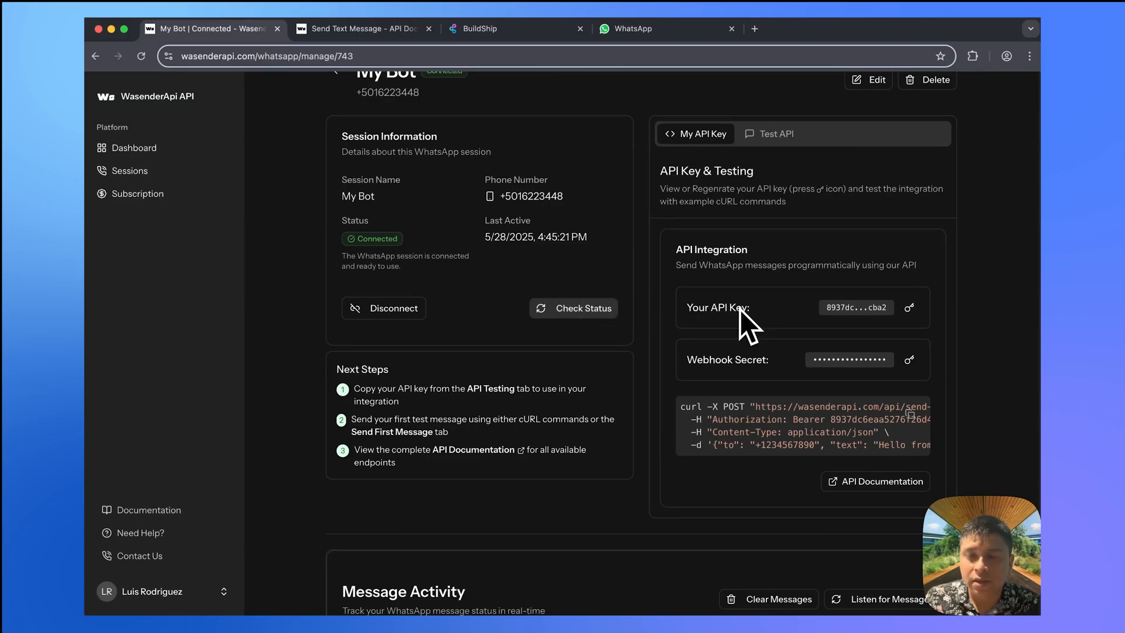
pyautogui.click(909, 308)
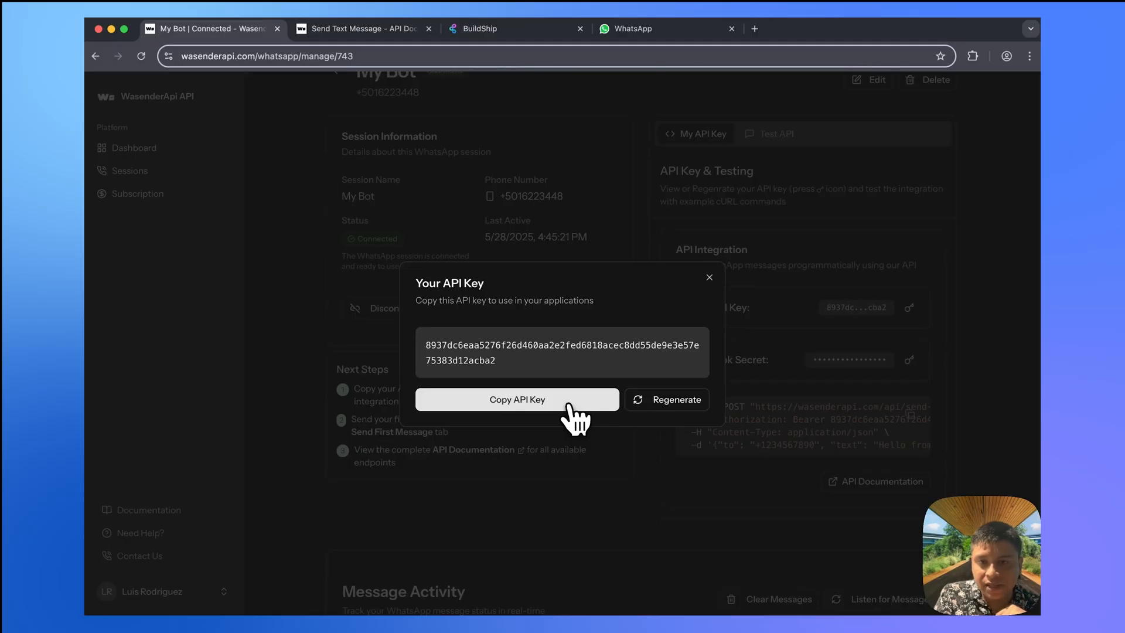
pyautogui.click(516, 404)
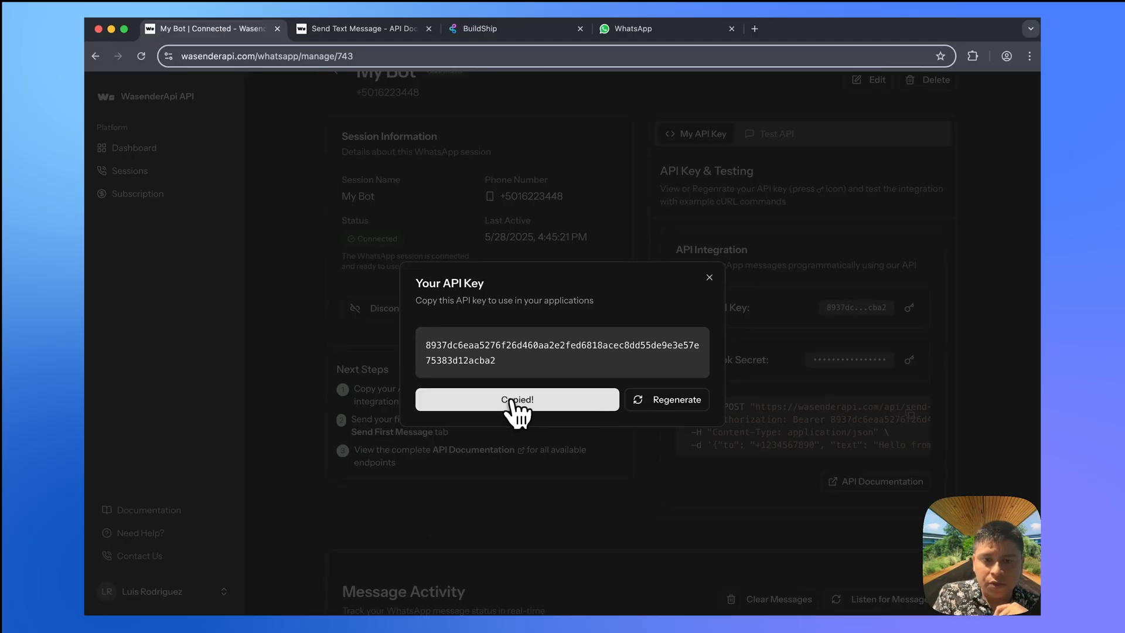
pyautogui.click(709, 278)
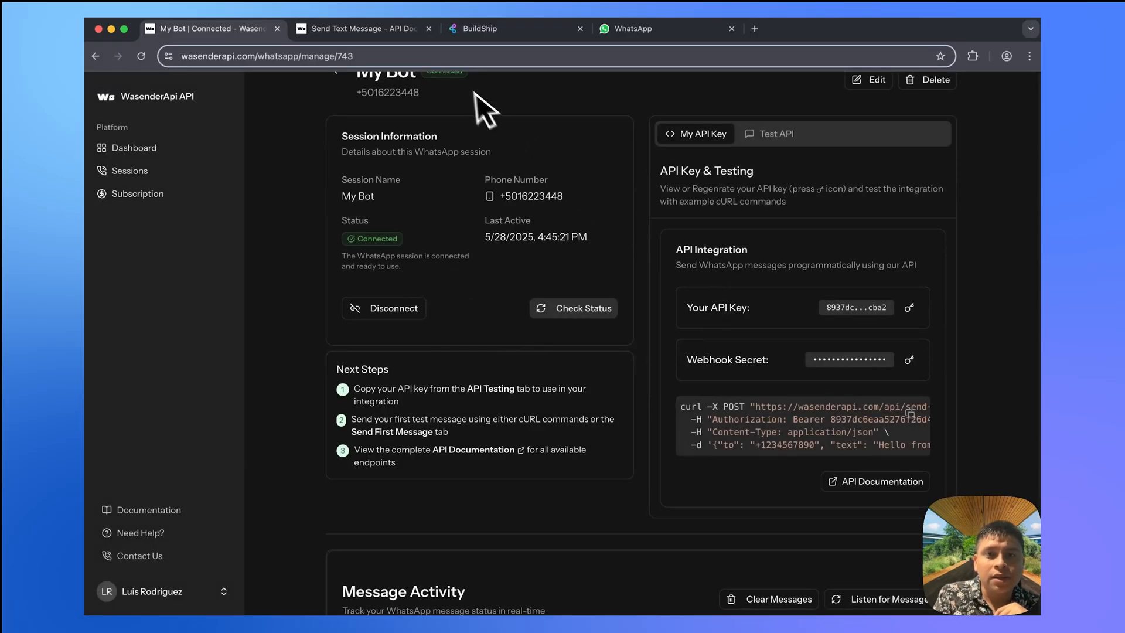
pyautogui.click(508, 30)
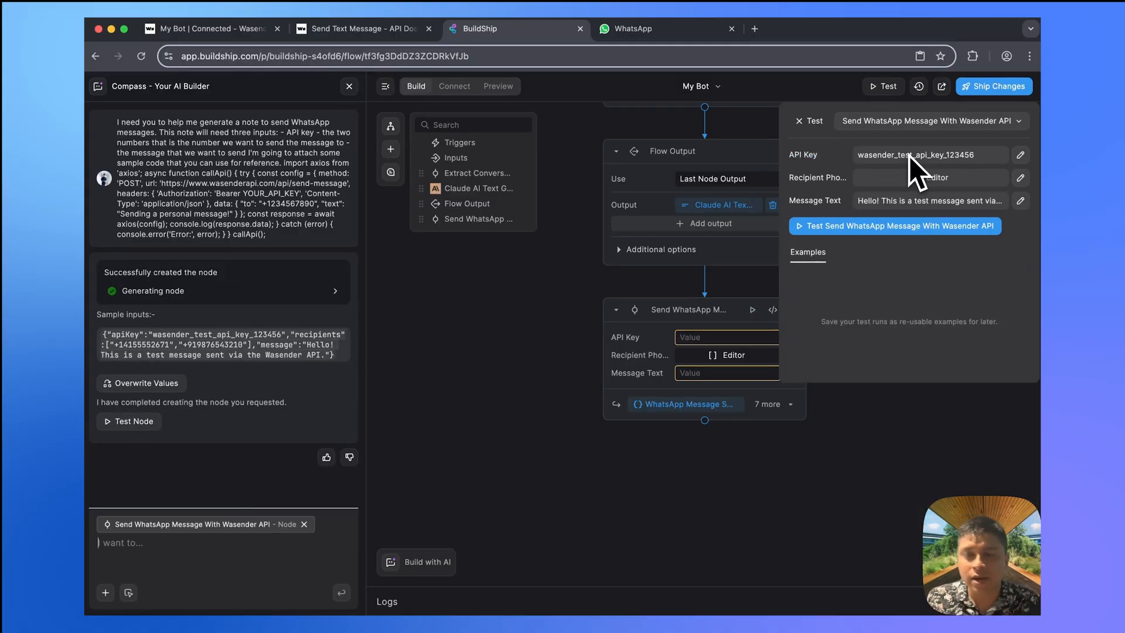
# - Move the Send WhatsApp node ahead of Flow Output and open its code
pyautogui.click(808, 125)
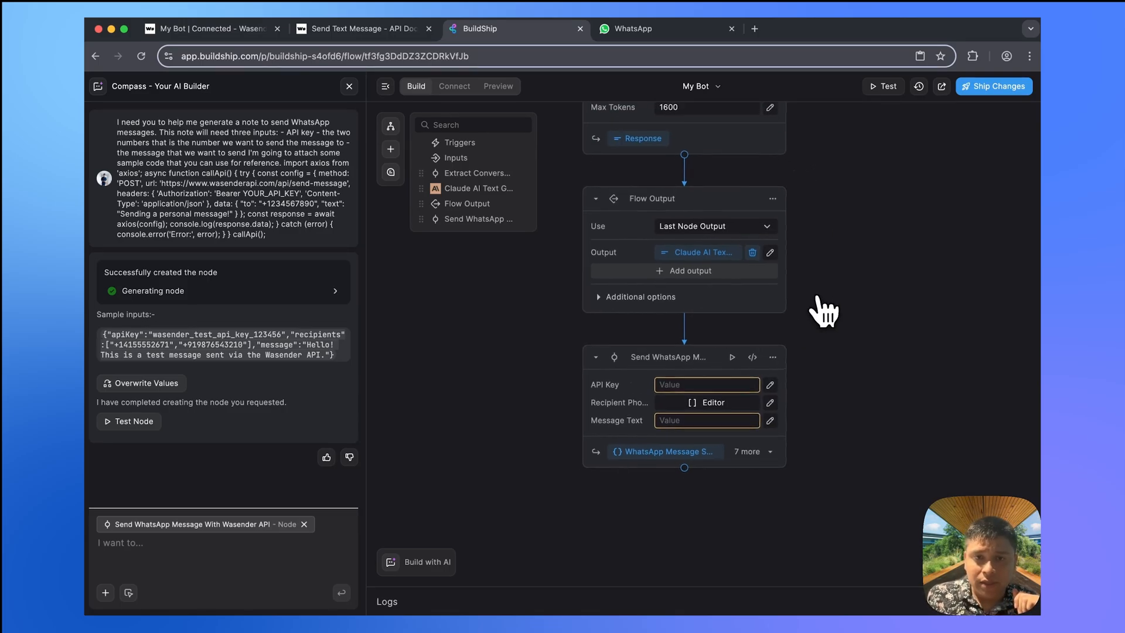
pyautogui.moveTo(427, 221)
pyautogui.mouseDown()
pyautogui.moveTo(446, 234)
pyautogui.moveTo(417, 202)
pyautogui.mouseUp()
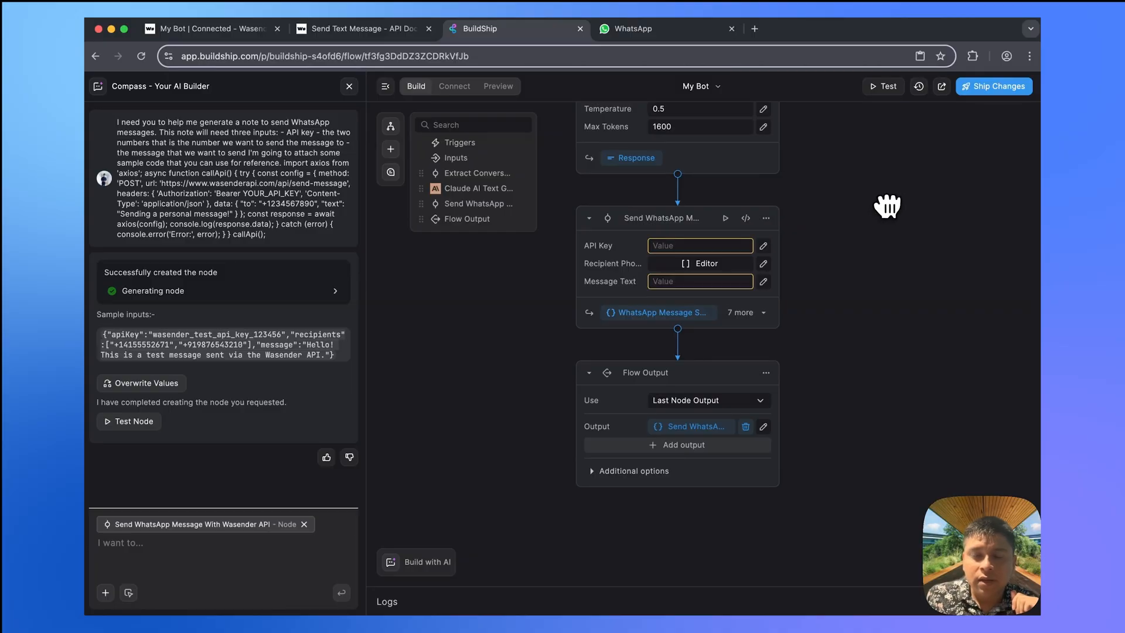
pyautogui.click(735, 202)
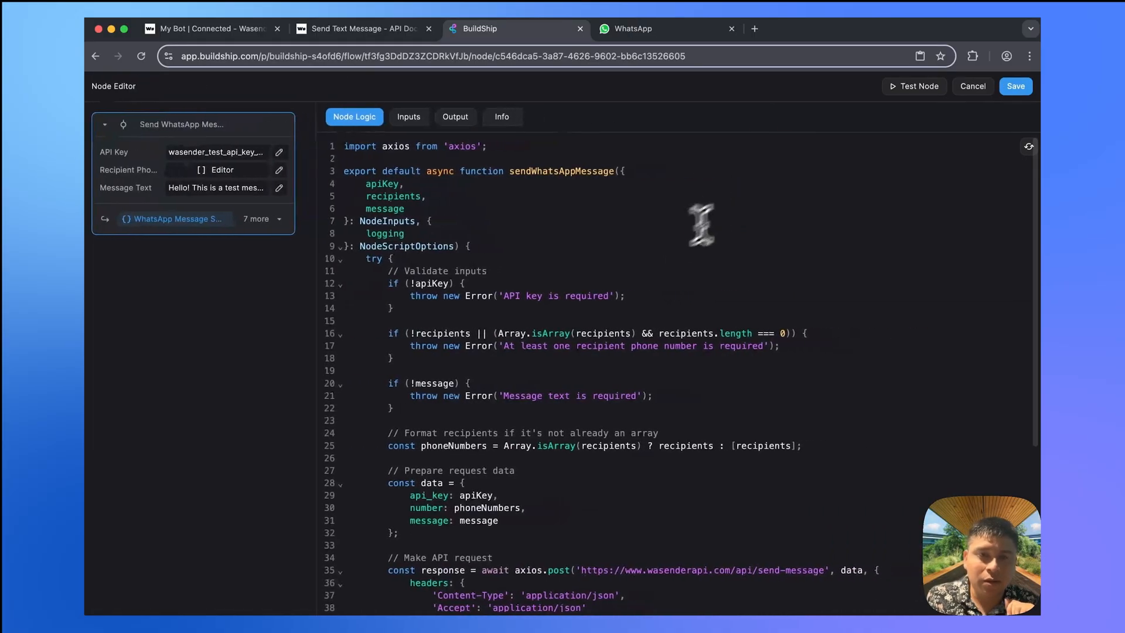
pyautogui.scroll(-5, 590, 311)
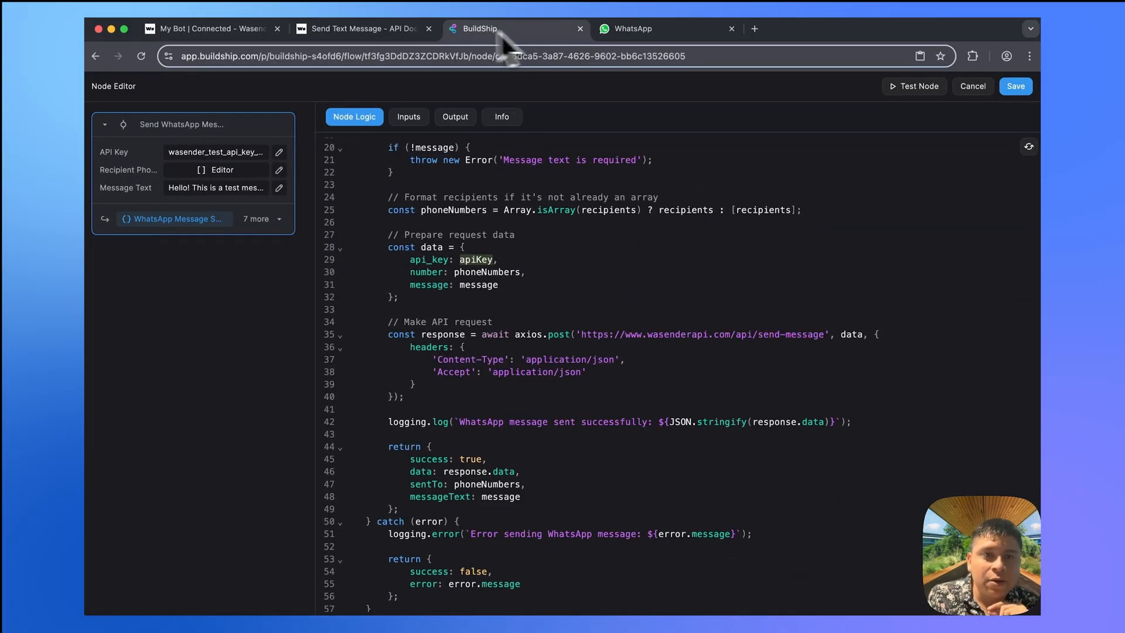
# - Copy the Authorization header line from the docs example to place after the Accept header
pyautogui.click(373, 29)
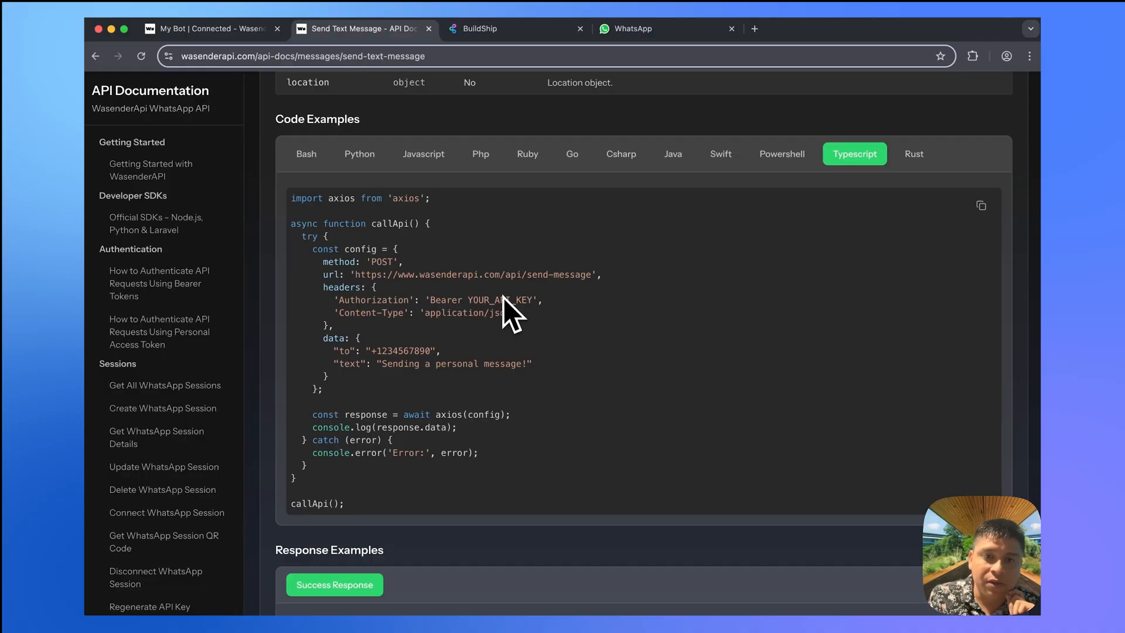
pyautogui.moveTo(347, 329); pyautogui.dragTo(309, 289)
pyautogui.click(498, 29)
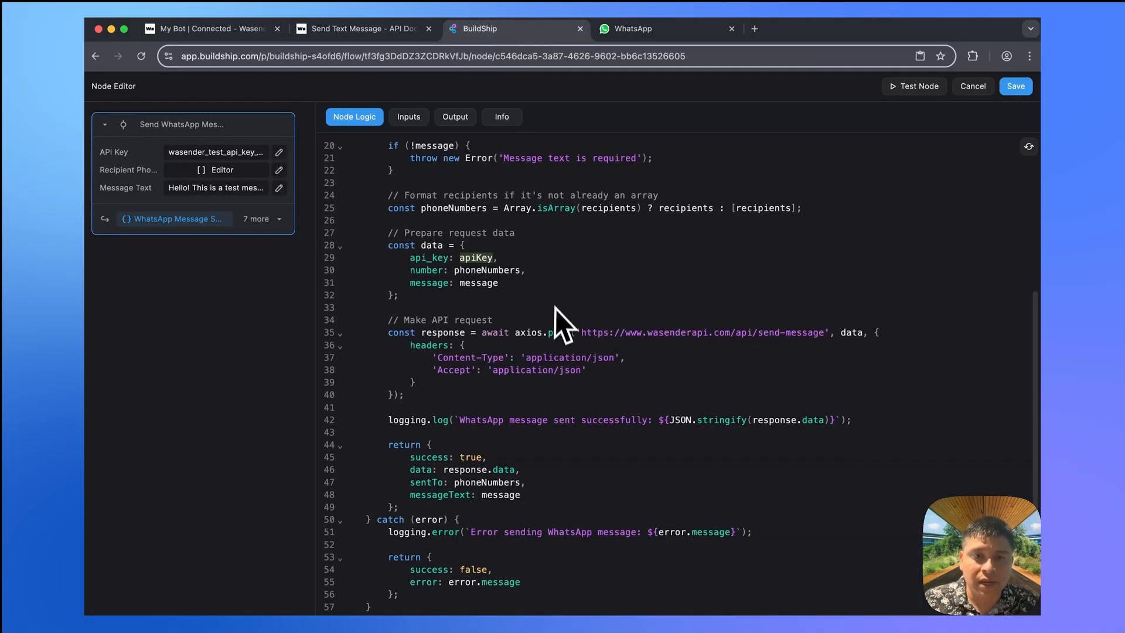
pyautogui.scroll(-1, 555, 307)
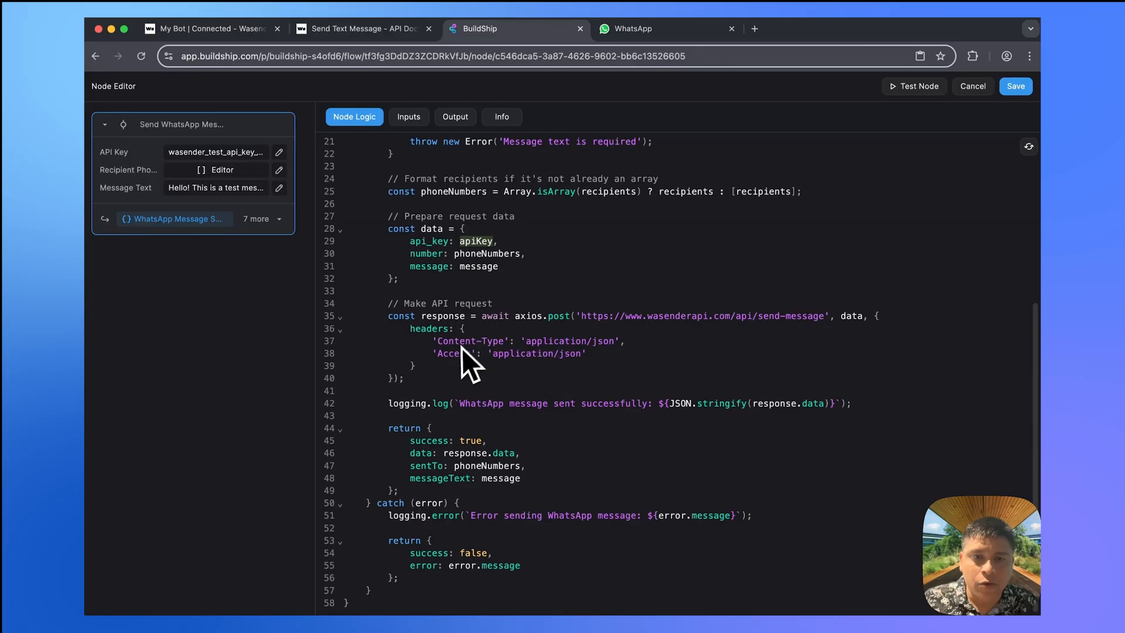
pyautogui.click(368, 32)
pyautogui.click(545, 300)
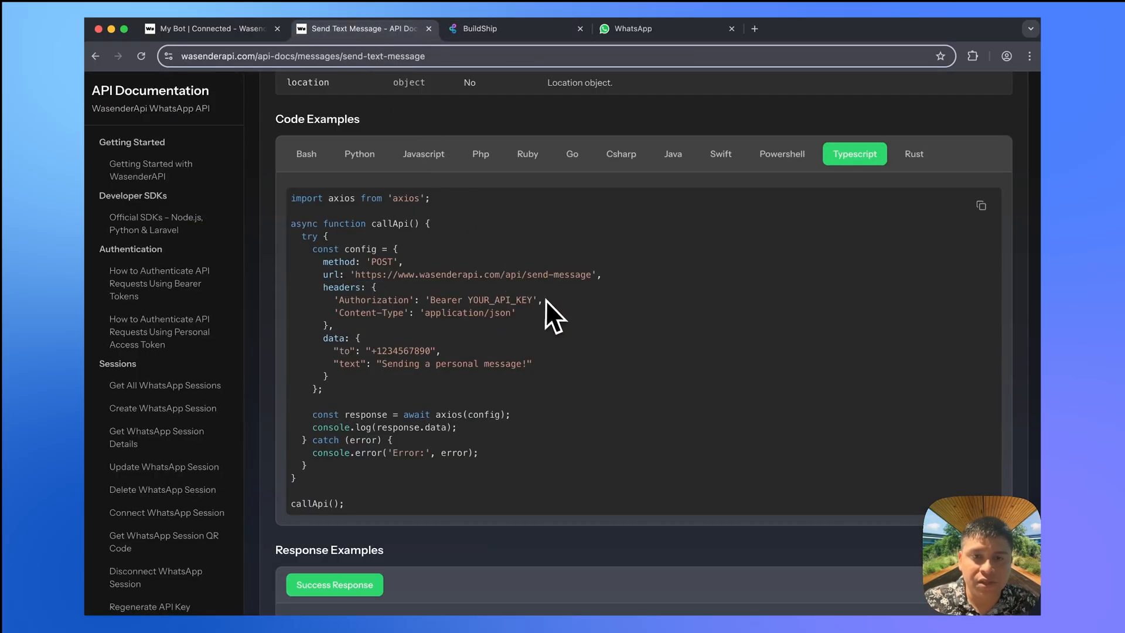
pyautogui.moveTo(558, 301); pyautogui.dragTo(333, 300)
pyautogui.hotkey('ctrl', 'c')
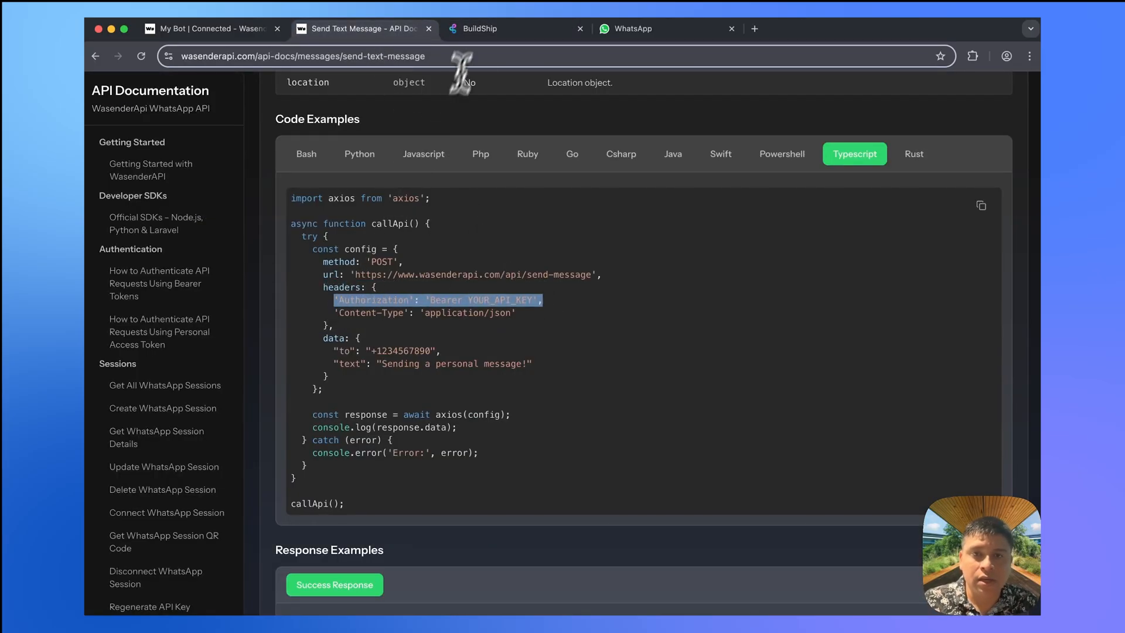
pyautogui.click(480, 35)
pyautogui.click(593, 353)
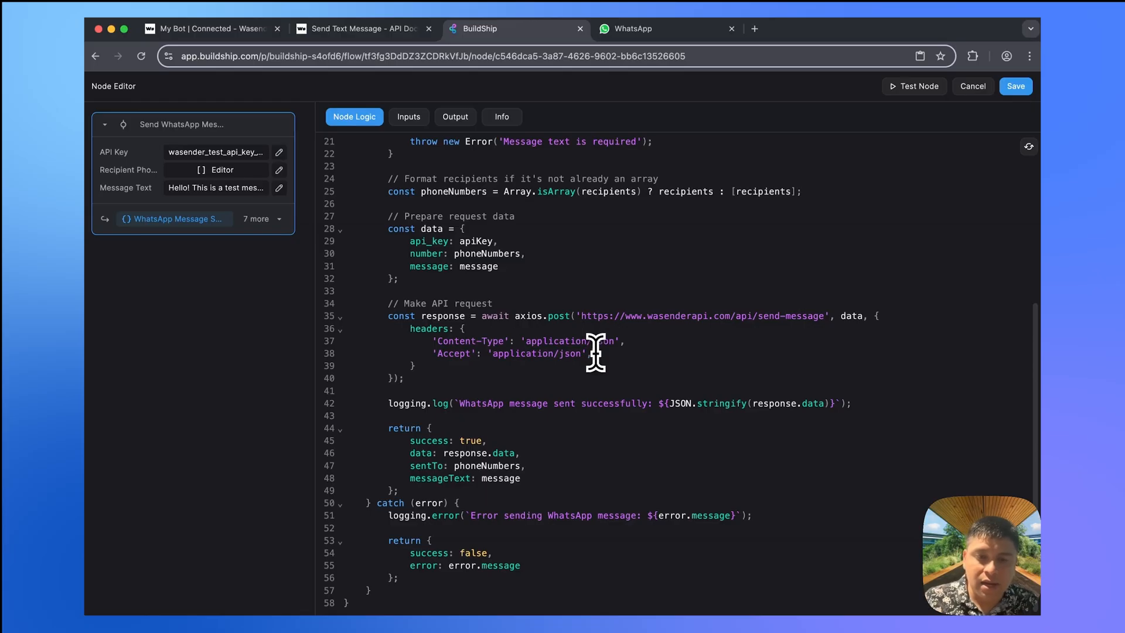
pyautogui.press('Return')
pyautogui.hotkey('ctrl', 'v')
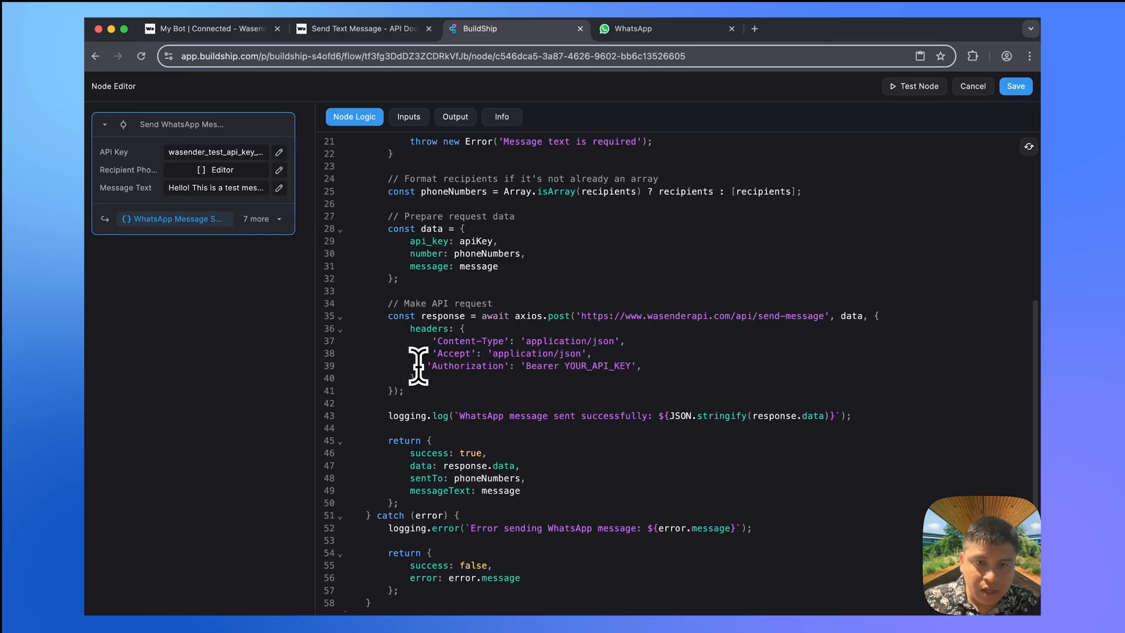
pyautogui.doubleClick(593, 365)
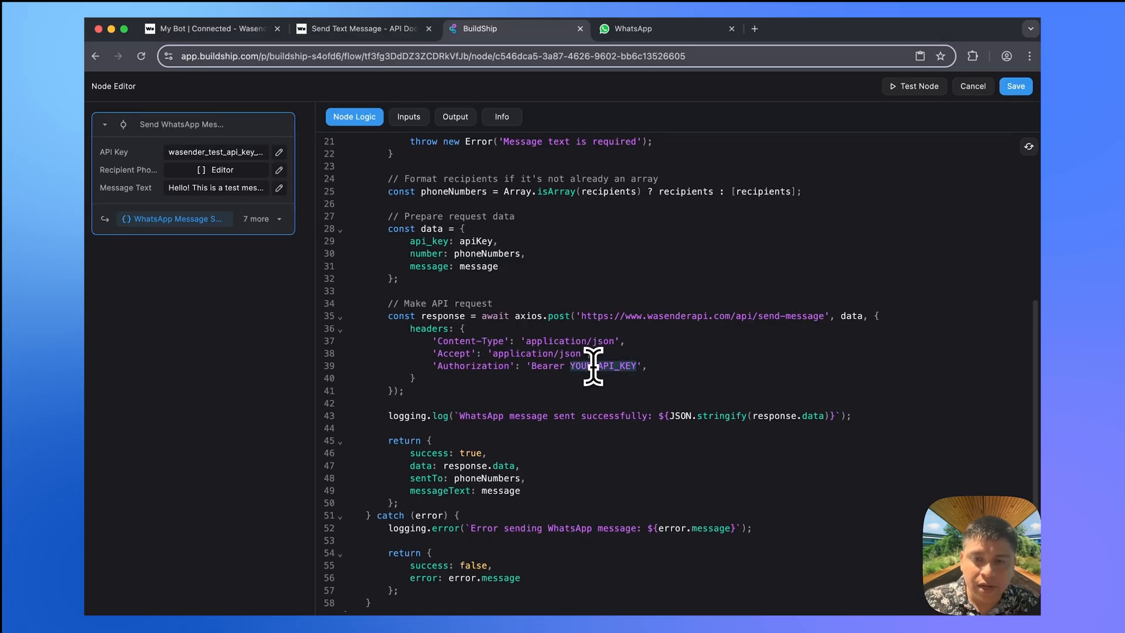
pyautogui.press('BackSpace')
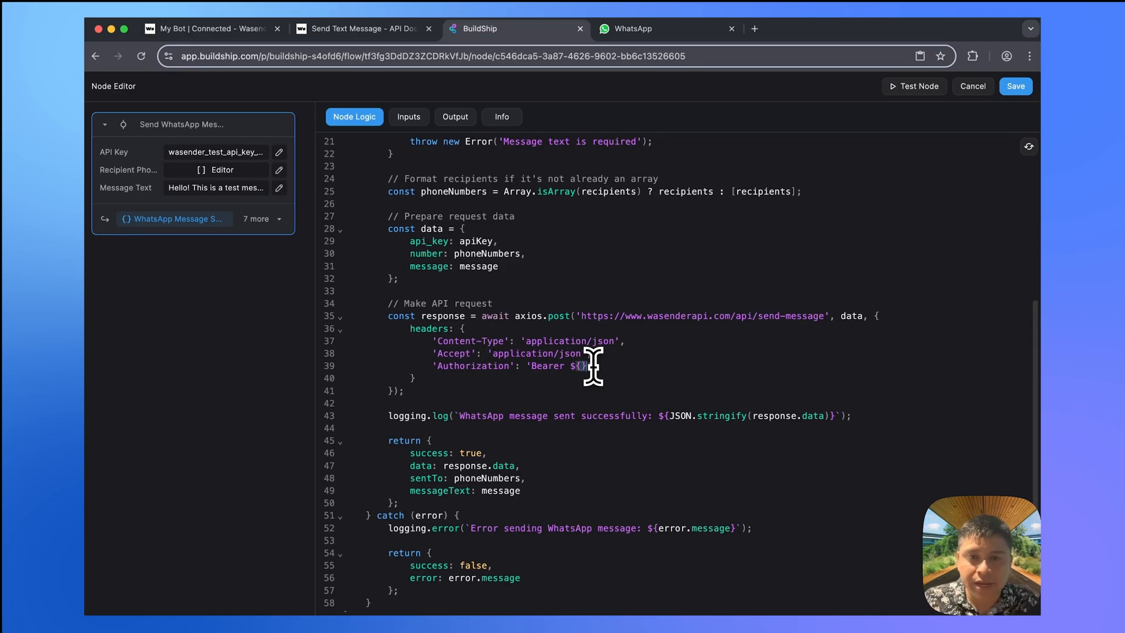
pyautogui.doubleClick(476, 240)
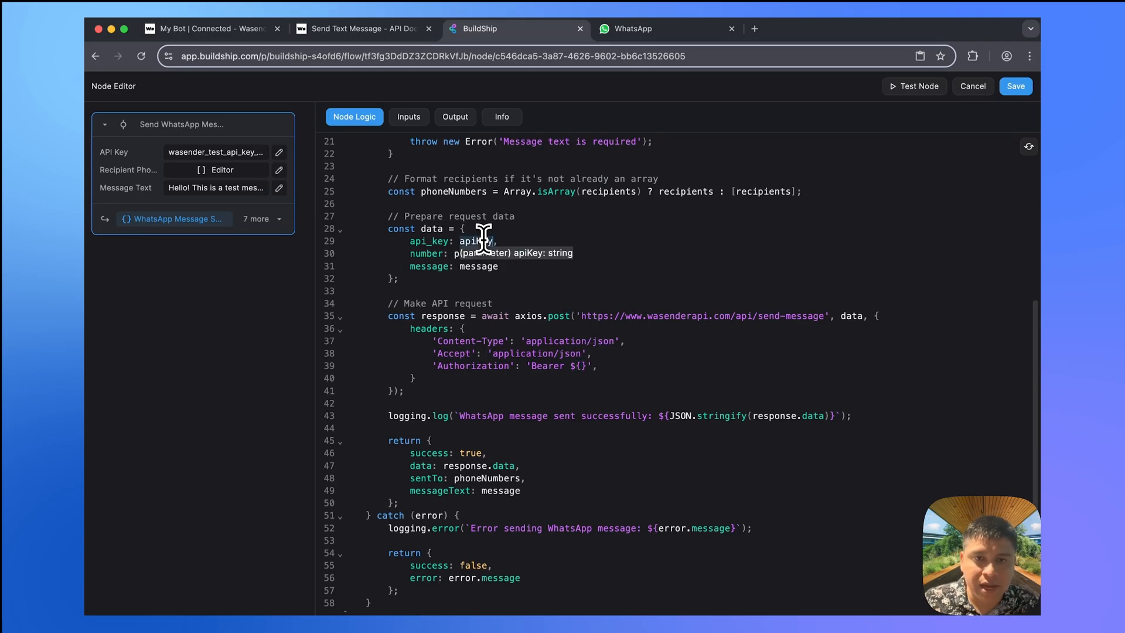
pyautogui.hotkey('ctrl', 'c')
pyautogui.click(580, 365)
pyautogui.hotkey('ctrl', 'v')
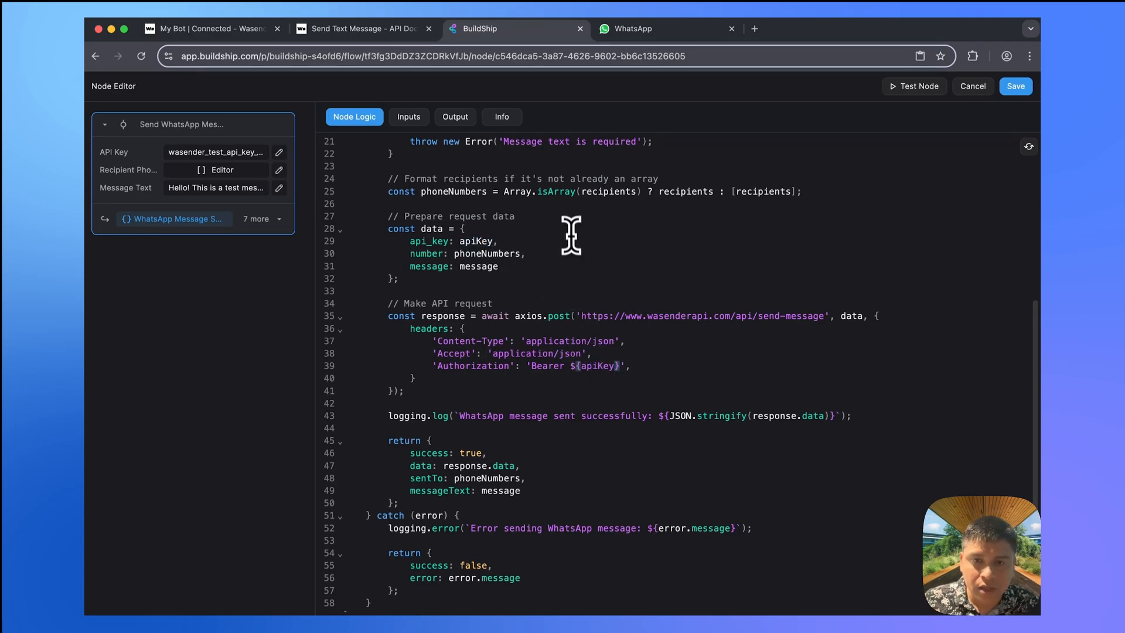
pyautogui.click(531, 363)
pyautogui.press('BackSpace')
pyautogui.write('`')
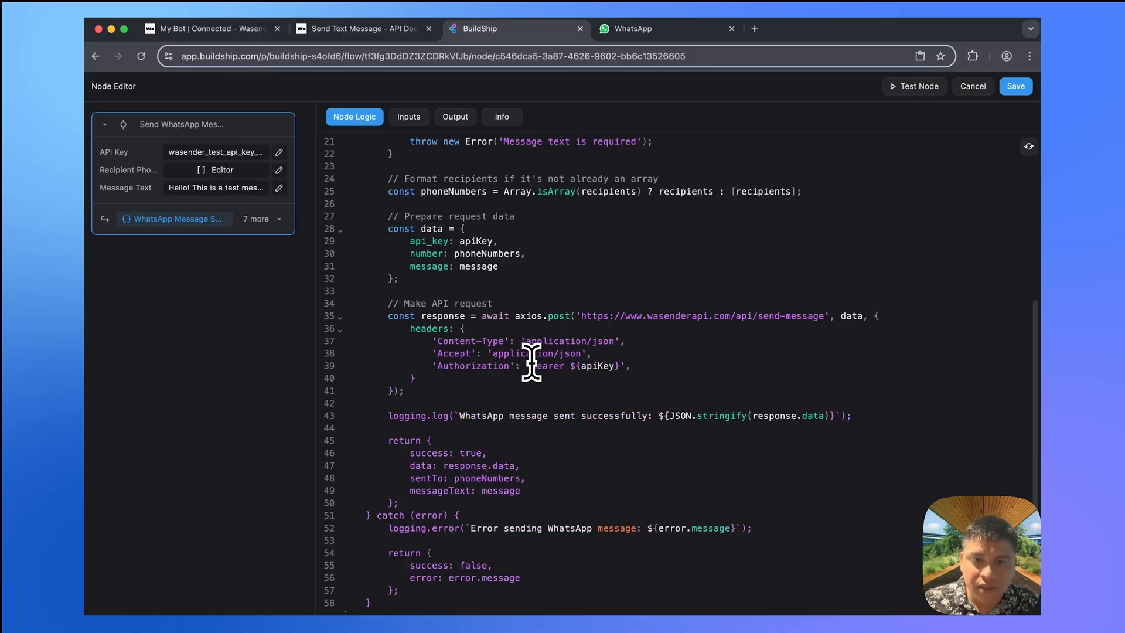
pyautogui.click(620, 365)
pyautogui.press('BackSpace')
pyautogui.write('`')
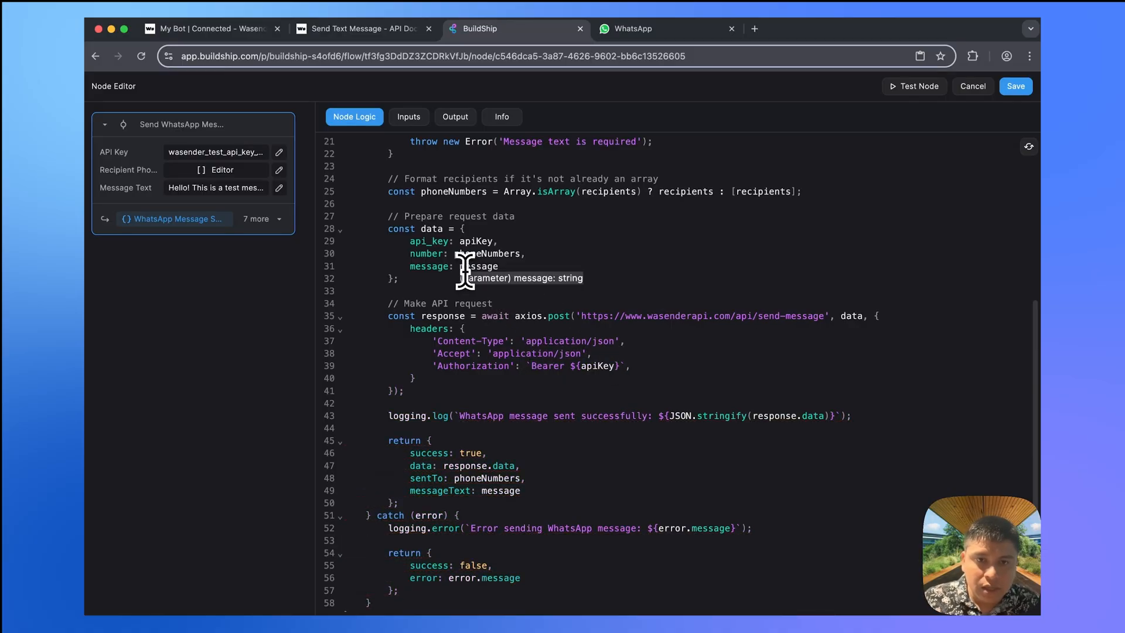
pyautogui.moveTo(499, 241); pyautogui.dragTo(548, 221)
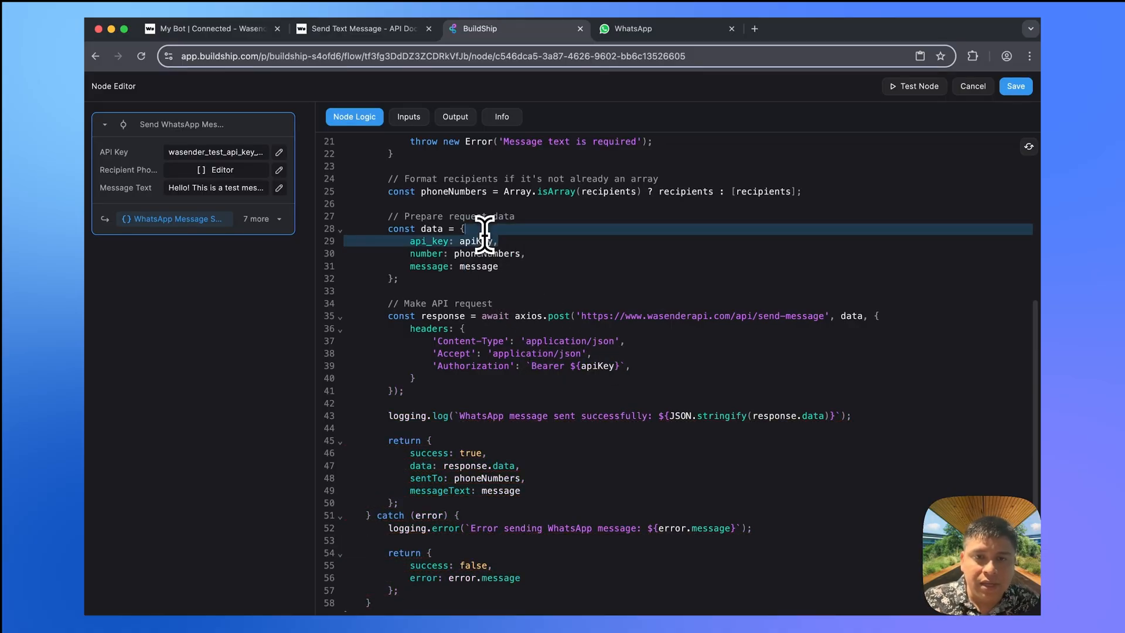
pyautogui.press('BackSpace')
pyautogui.click(358, 31)
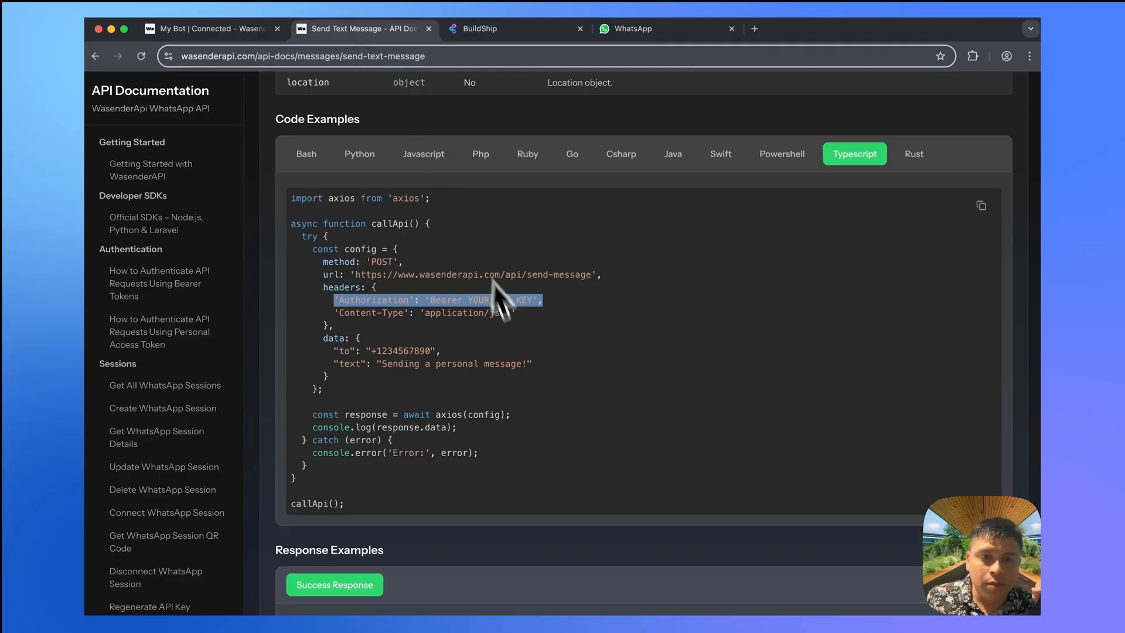
pyautogui.click(467, 30)
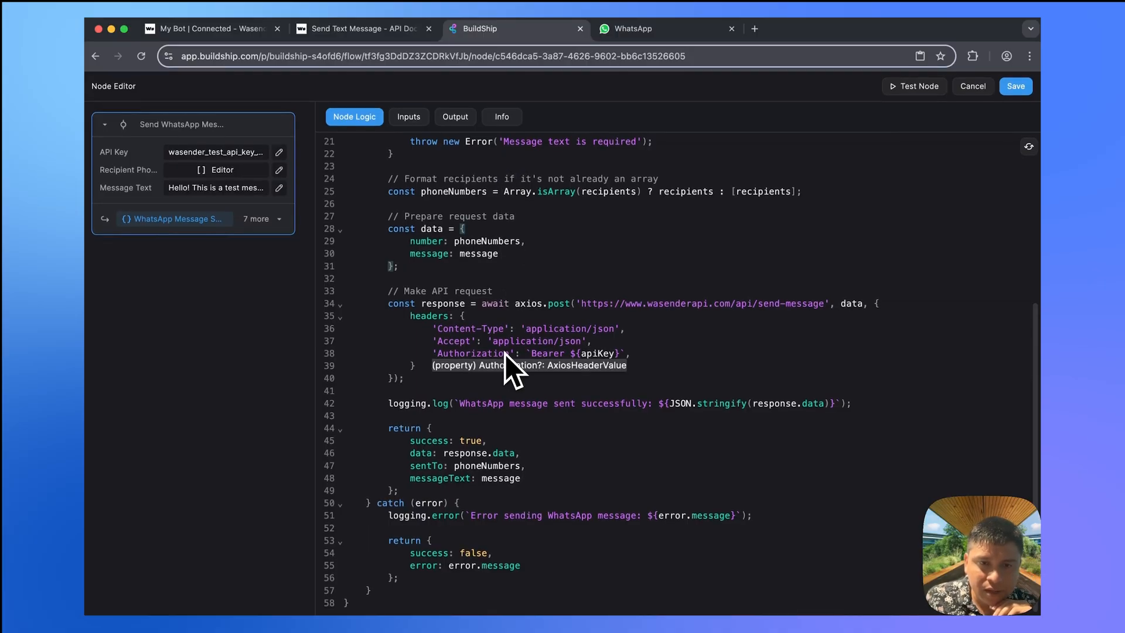
pyautogui.scroll(3, 663, 393)
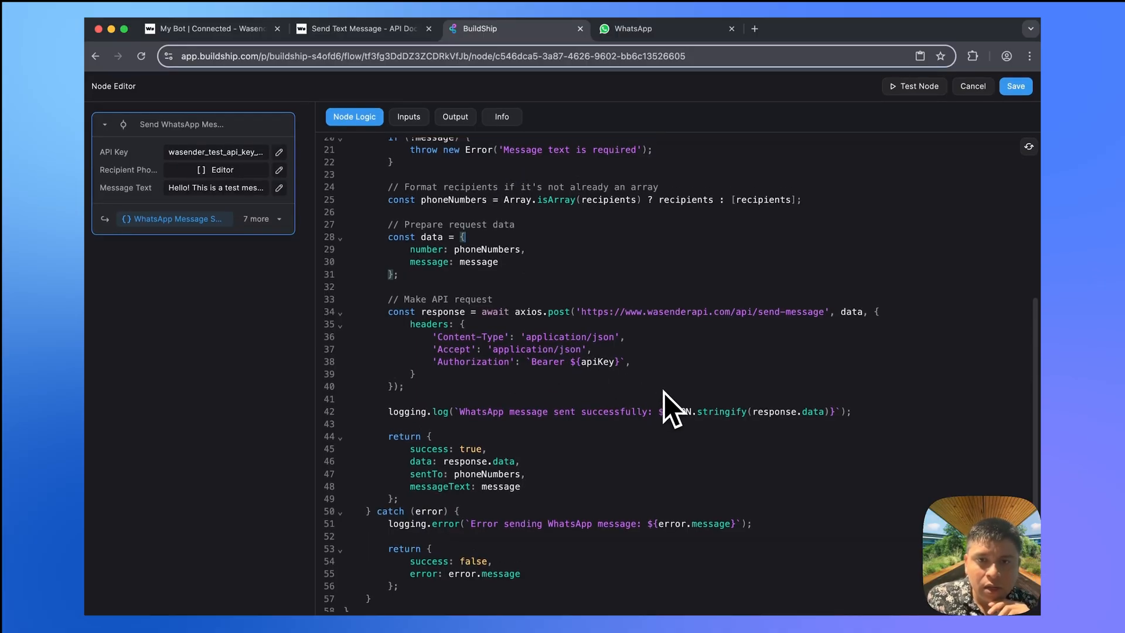
pyautogui.scroll(4, 664, 392)
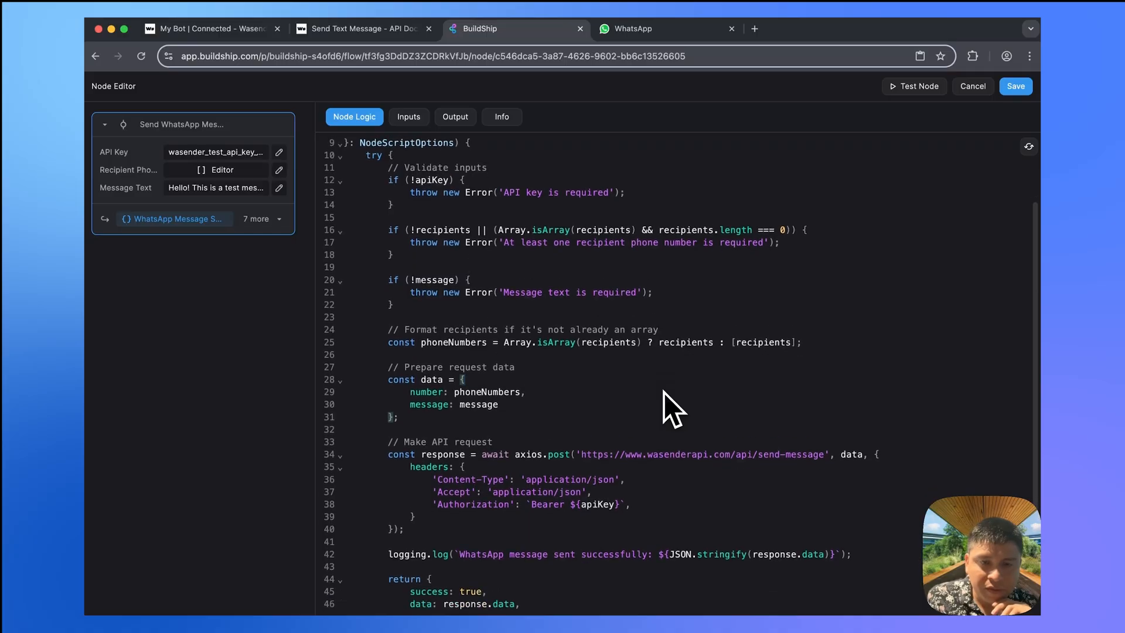
pyautogui.scroll(-6, 664, 392)
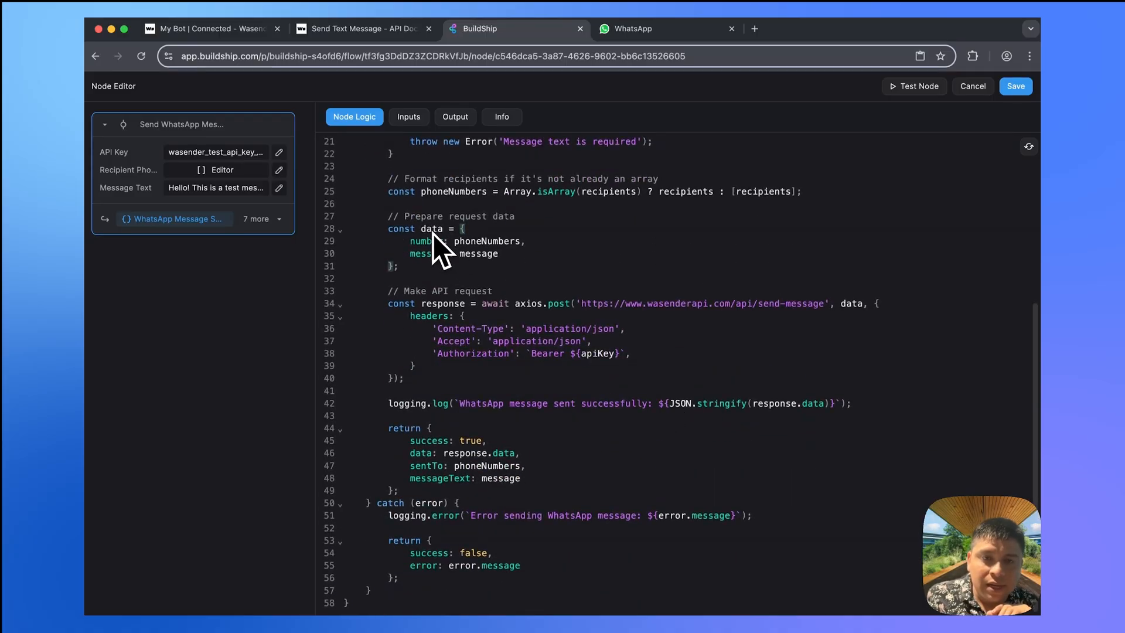
# - Rename the request data's message key to 'text'
pyautogui.click(387, 32)
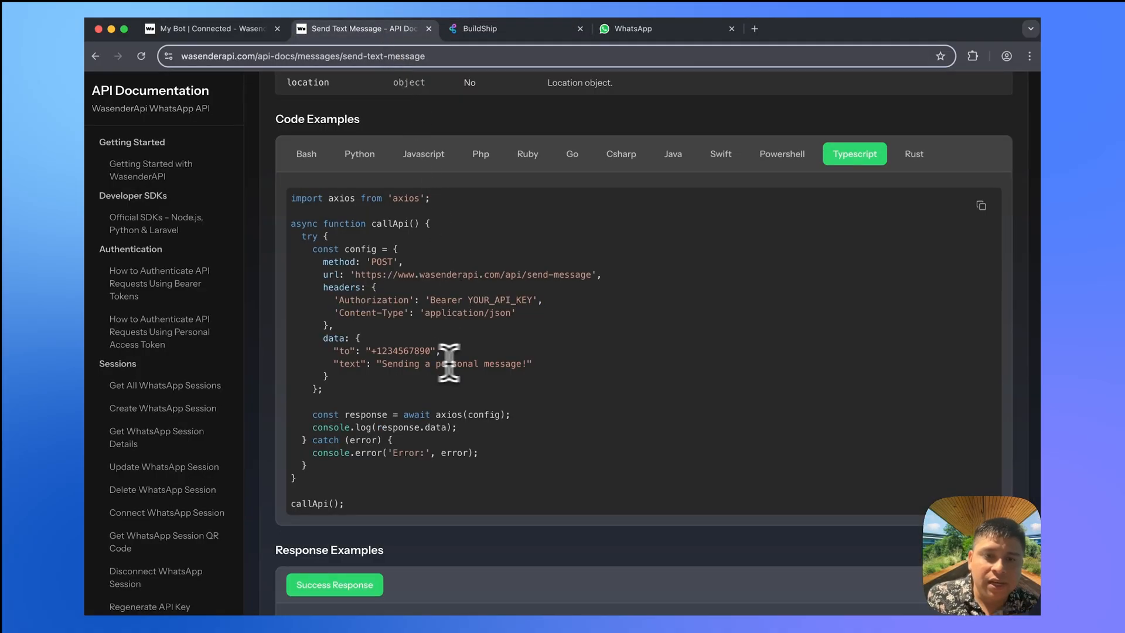
pyautogui.click(487, 31)
pyautogui.doubleClick(424, 253)
pyautogui.write('apiKey')
pyautogui.doubleClick(427, 253)
pyautogui.write('text: message')
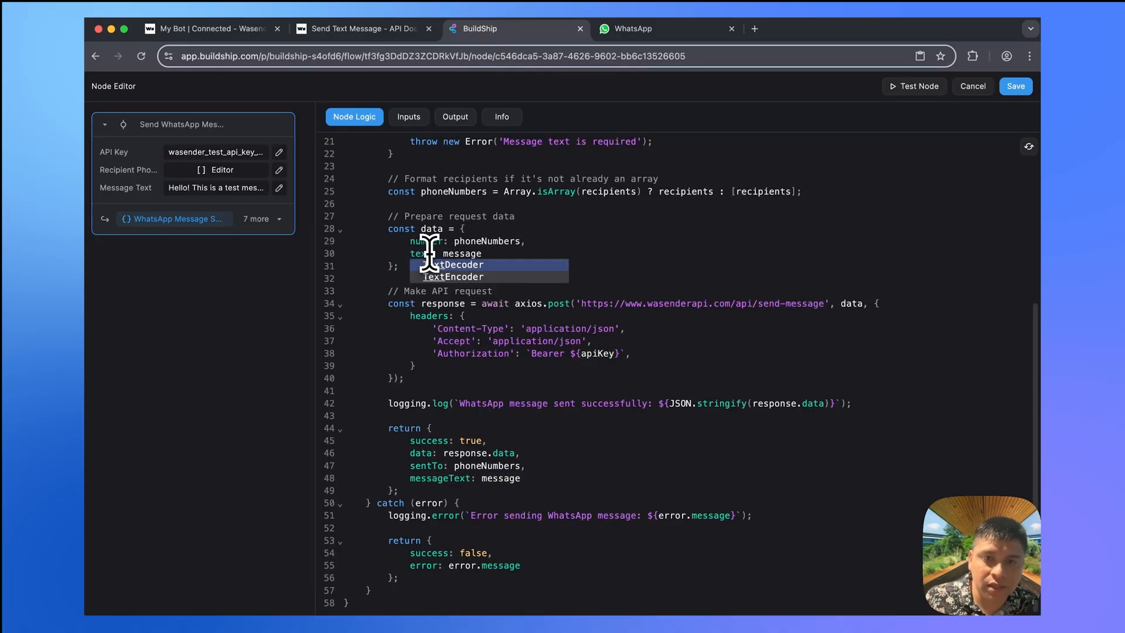
pyautogui.click(500, 225)
# - Rename the number key to 'to' and its value phoneNumbers to phoneNumber
pyautogui.click(377, 27)
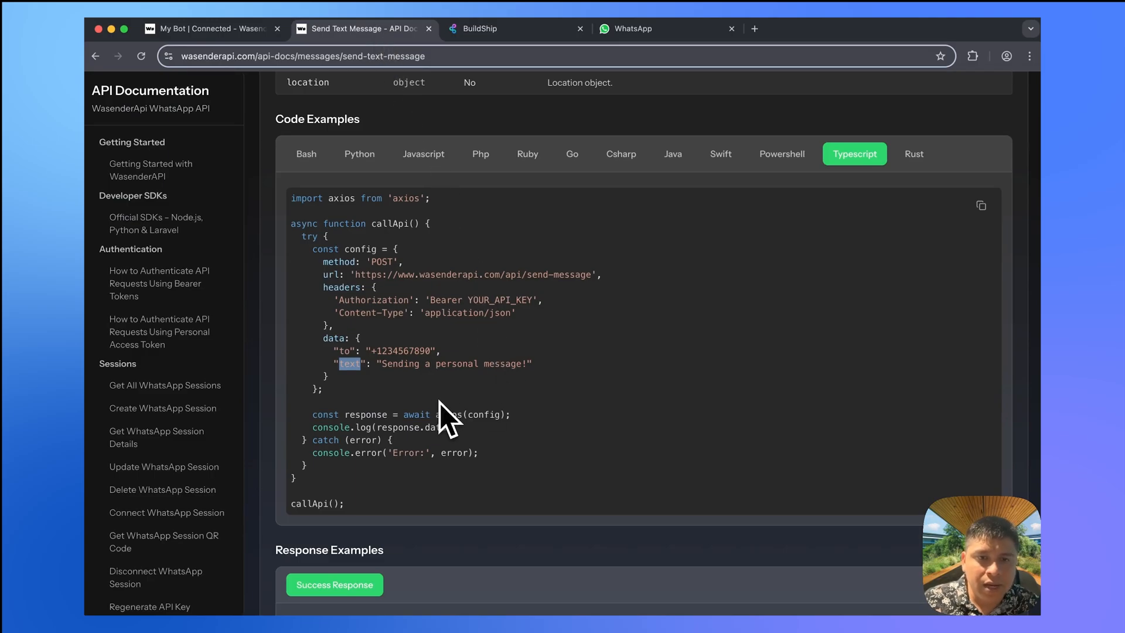
pyautogui.click(410, 351)
pyautogui.doubleClick(345, 352)
pyautogui.press('super+c')
pyautogui.click(493, 28)
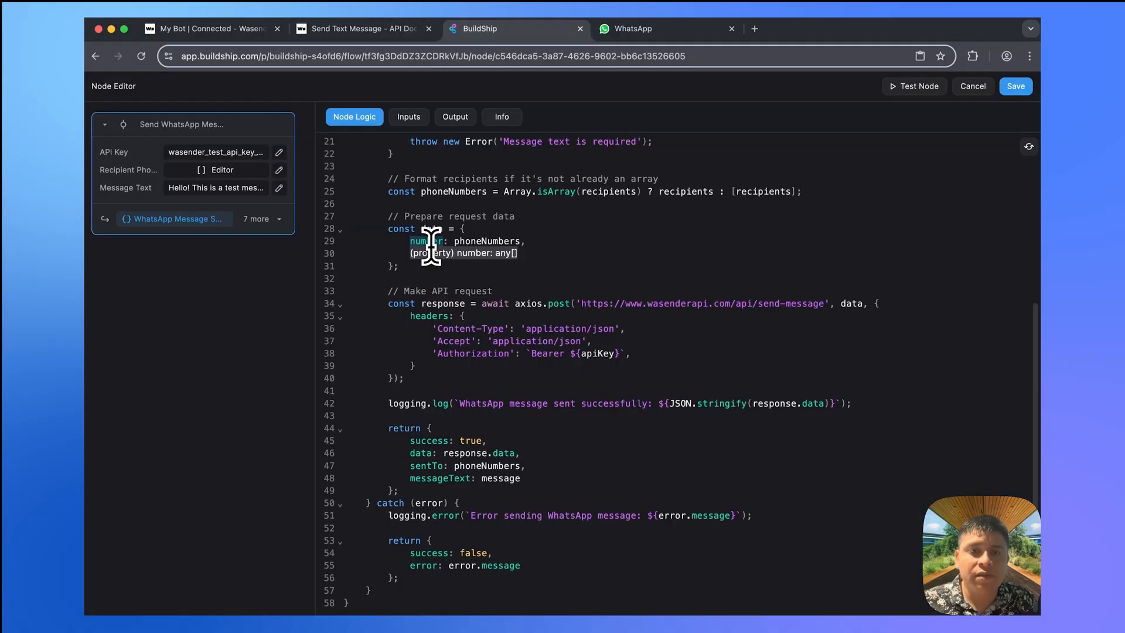
pyautogui.doubleClick(427, 241)
pyautogui.press('super+v')
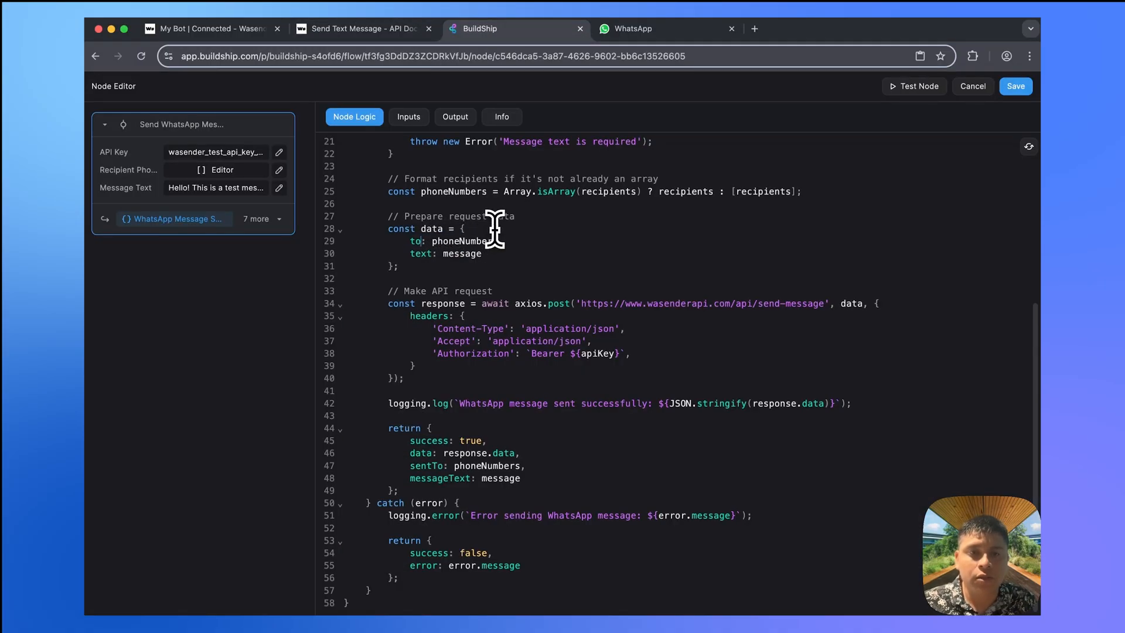
pyautogui.doubleClick(481, 240)
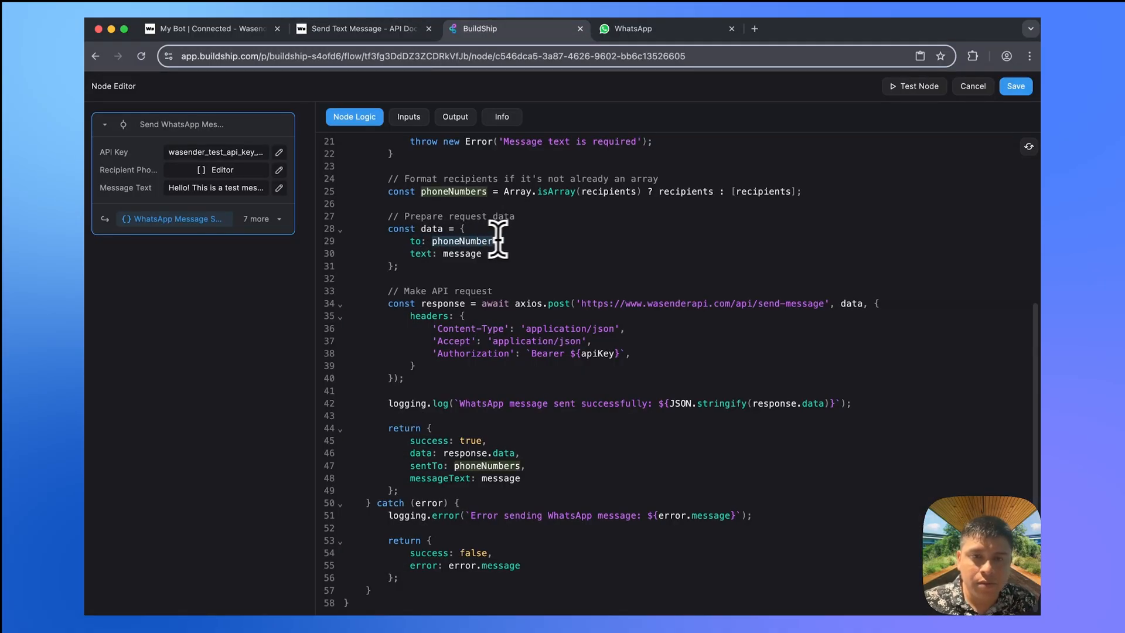
pyautogui.scroll(1, 521, 236)
pyautogui.click(497, 277)
pyautogui.press('BackSpace')
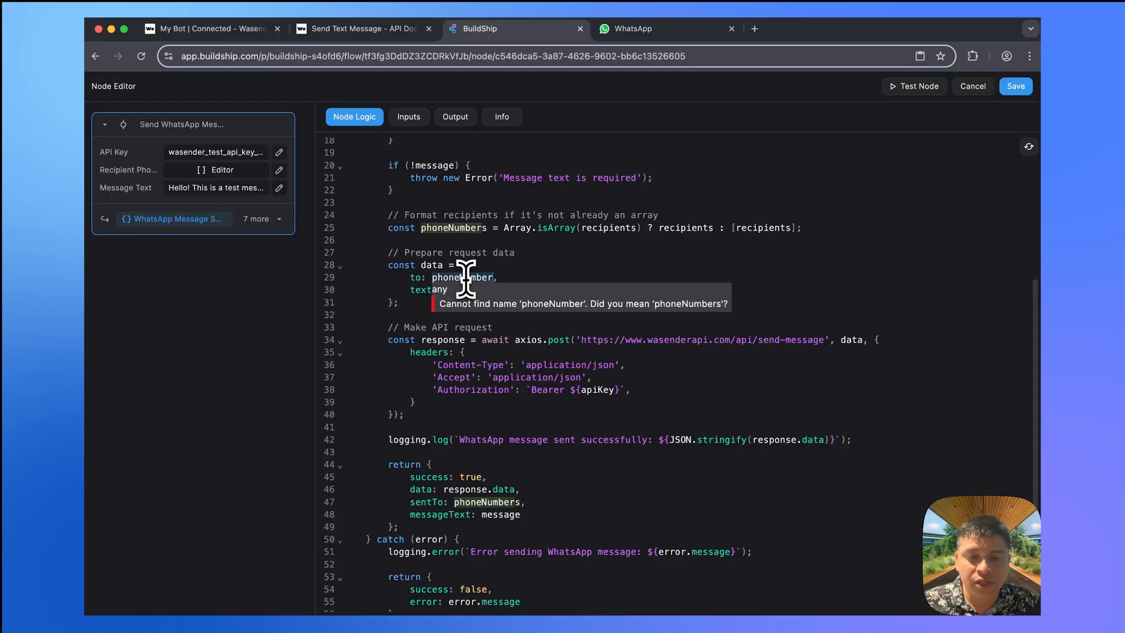
# - Delete the recipient-formatting lines and rename the recipients parameter to phoneNumber
pyautogui.moveTo(804, 228); pyautogui.dragTo(337, 215)
pyautogui.press('BackSpace')
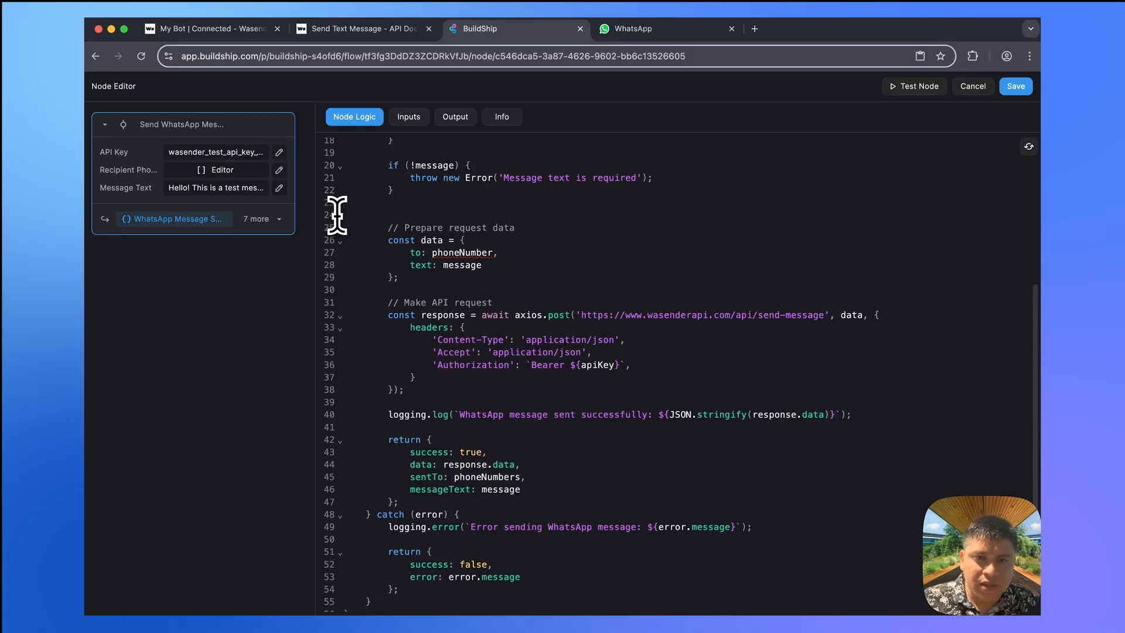
pyautogui.doubleClick(468, 243)
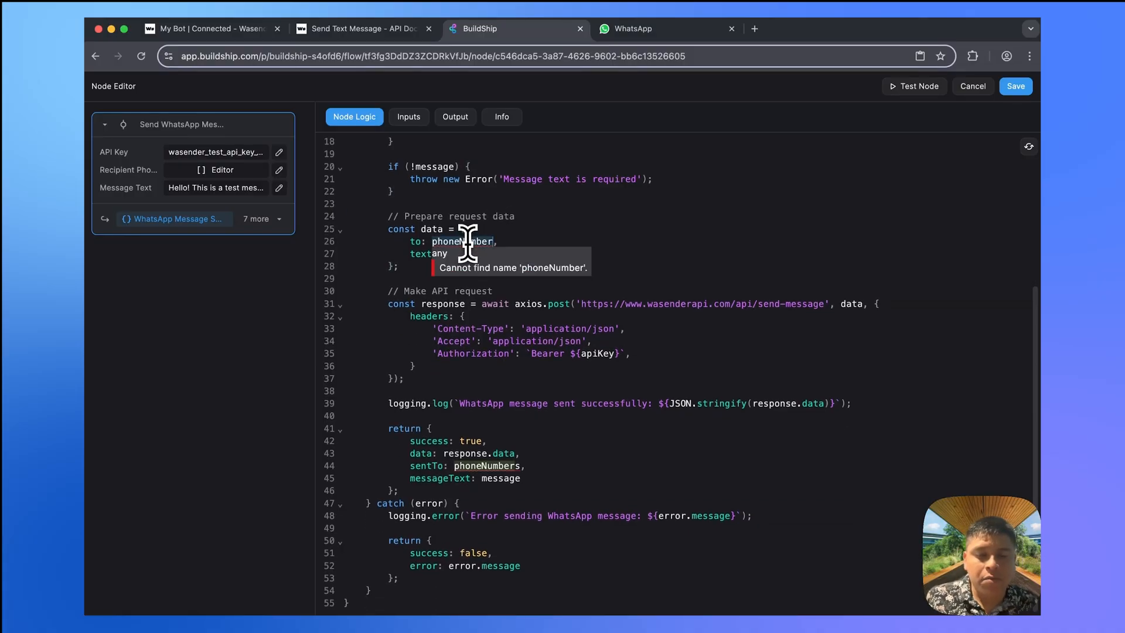
pyautogui.scroll(5, 467, 244)
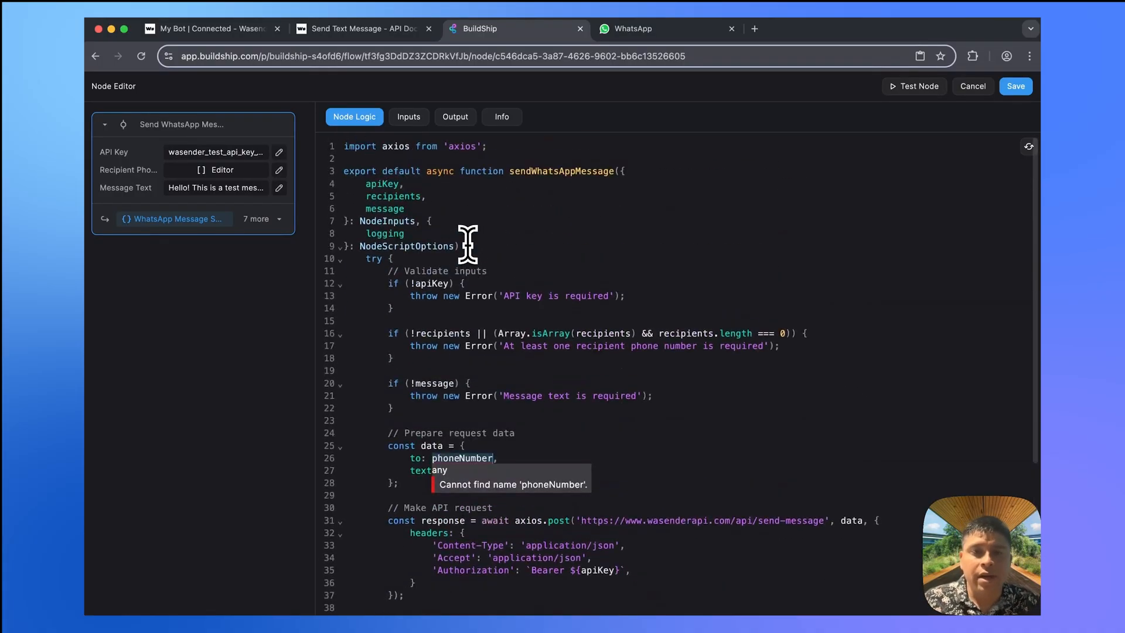
pyautogui.click(428, 195)
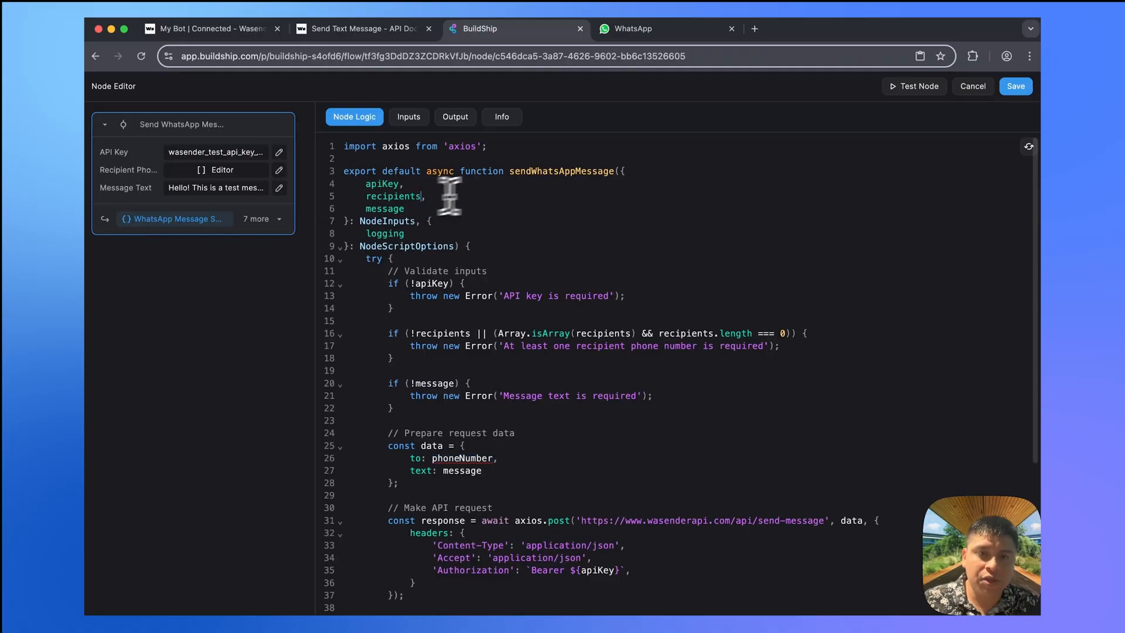
pyautogui.press('BackSpace')
pyautogui.press('BackSpace')
pyautogui.press('BackSpace')
pyautogui.press('BackSpace')
pyautogui.press('BackSpace')
pyautogui.press('BackSpace')
pyautogui.press('BackSpace')
pyautogui.press('BackSpace')
pyautogui.press('BackSpace')
pyautogui.press('BackSpace')
pyautogui.write('phoneNumber,')
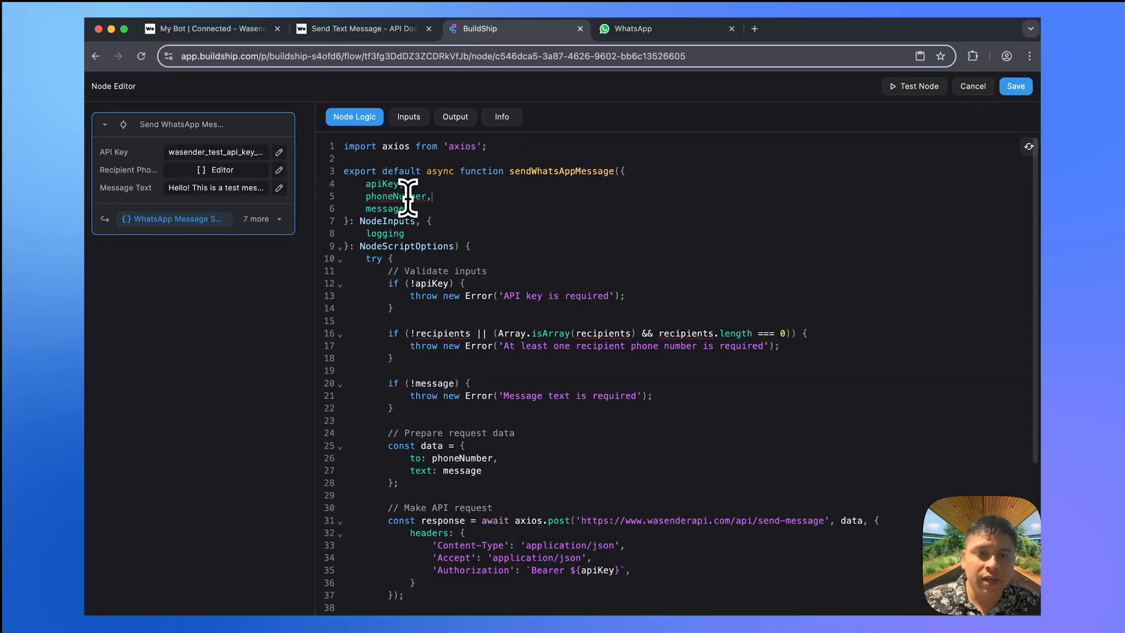
# - Rename the Recipient Phone Numbers input key to phoneNumber and make its type String
pyautogui.click(409, 118)
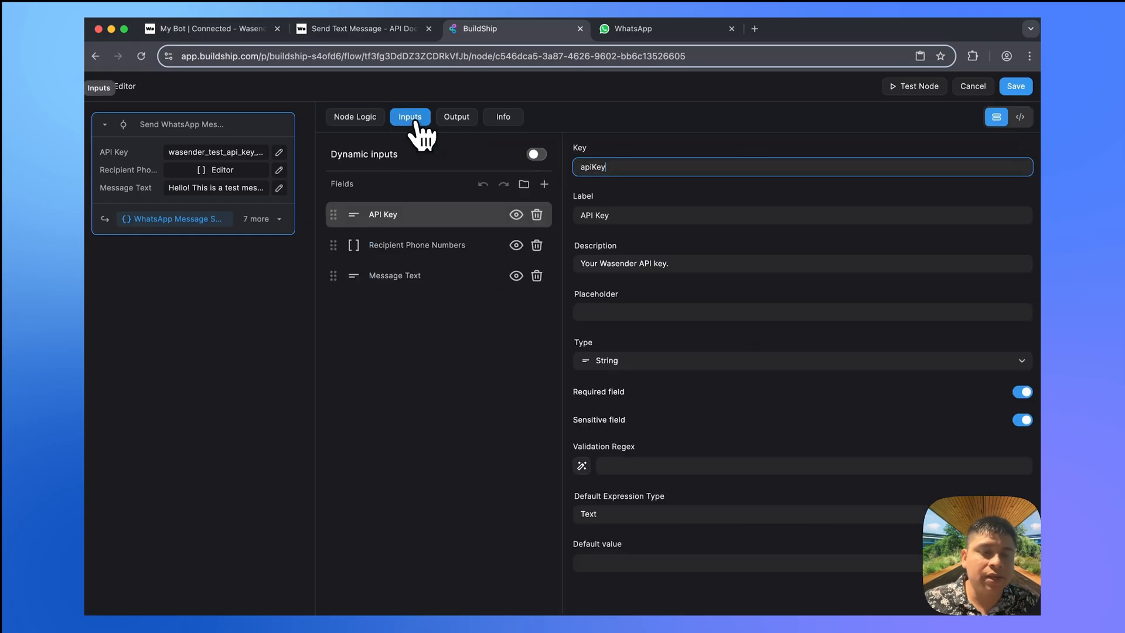
pyautogui.click(431, 246)
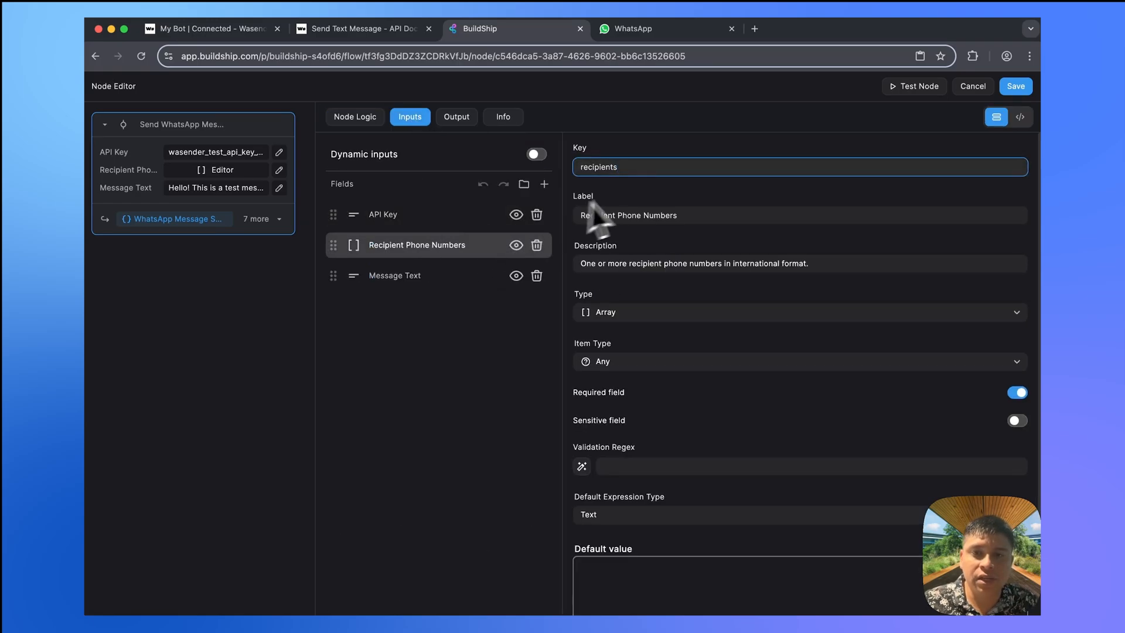
pyautogui.doubleClick(626, 170)
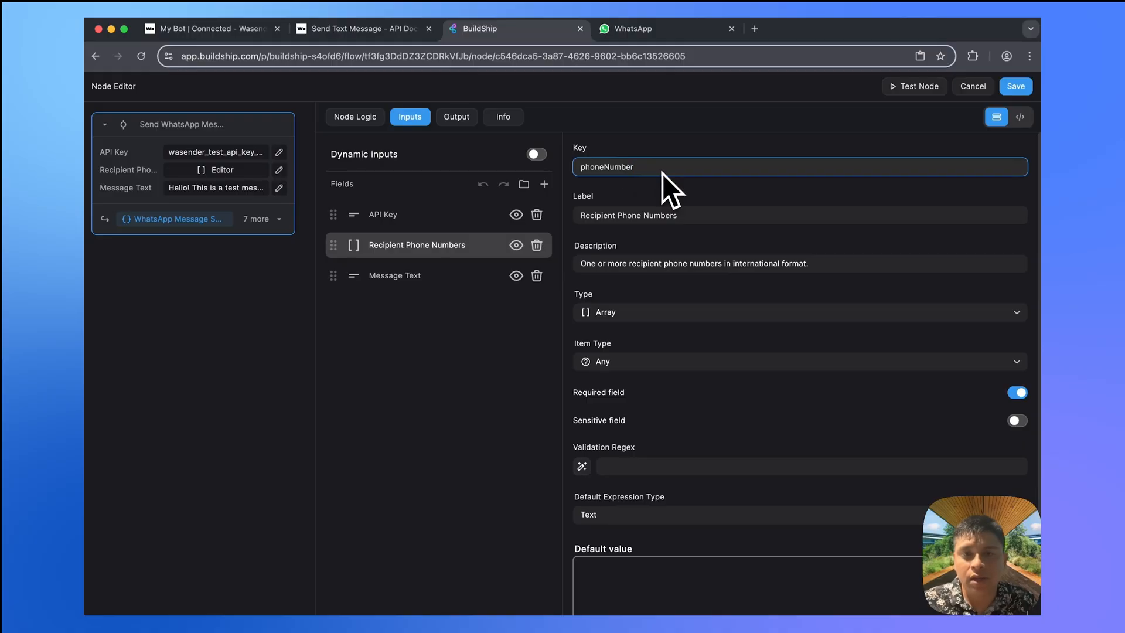
pyautogui.scroll(-1, 652, 231)
pyautogui.click(651, 300)
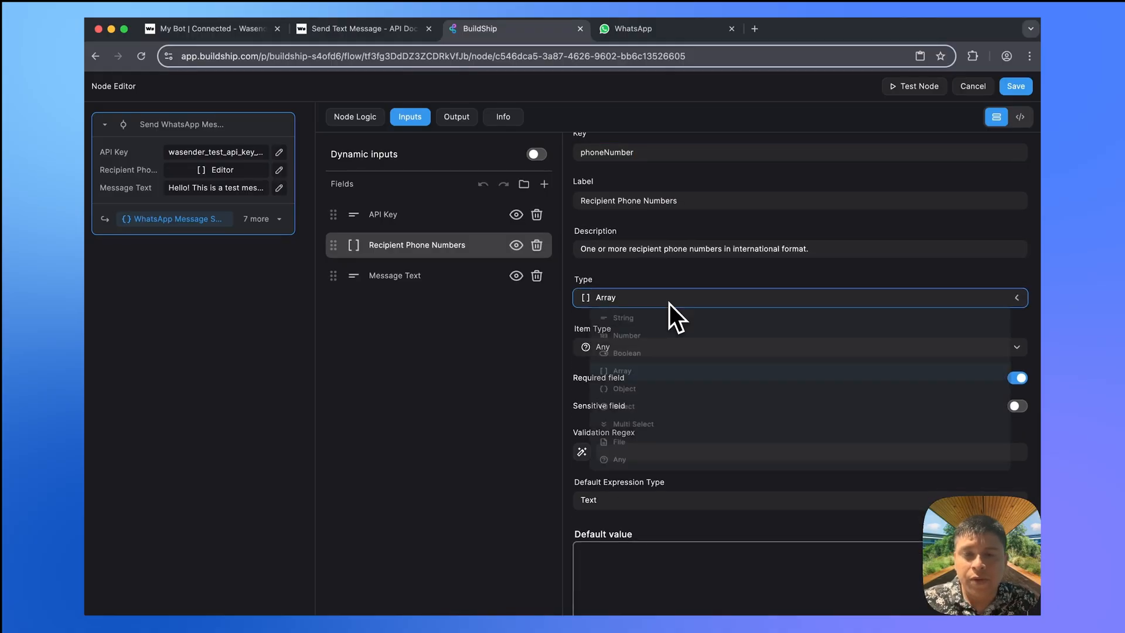
pyautogui.click(650, 321)
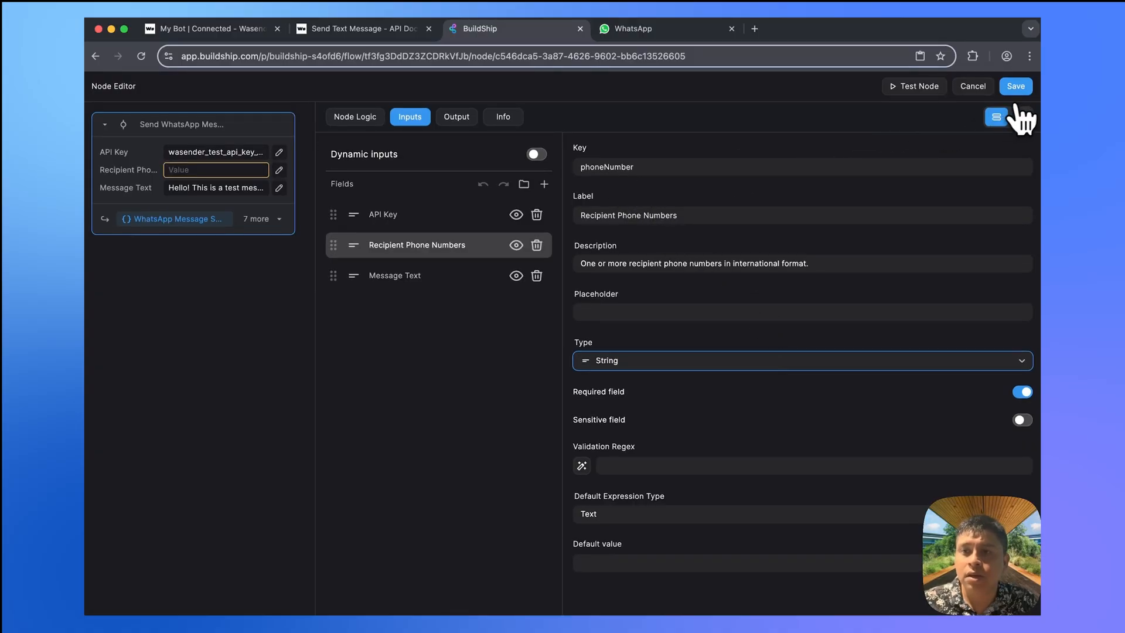
# - Make sentTo return phoneNumber in the code and save the node
pyautogui.click(358, 120)
pyautogui.scroll(-5, 508, 298)
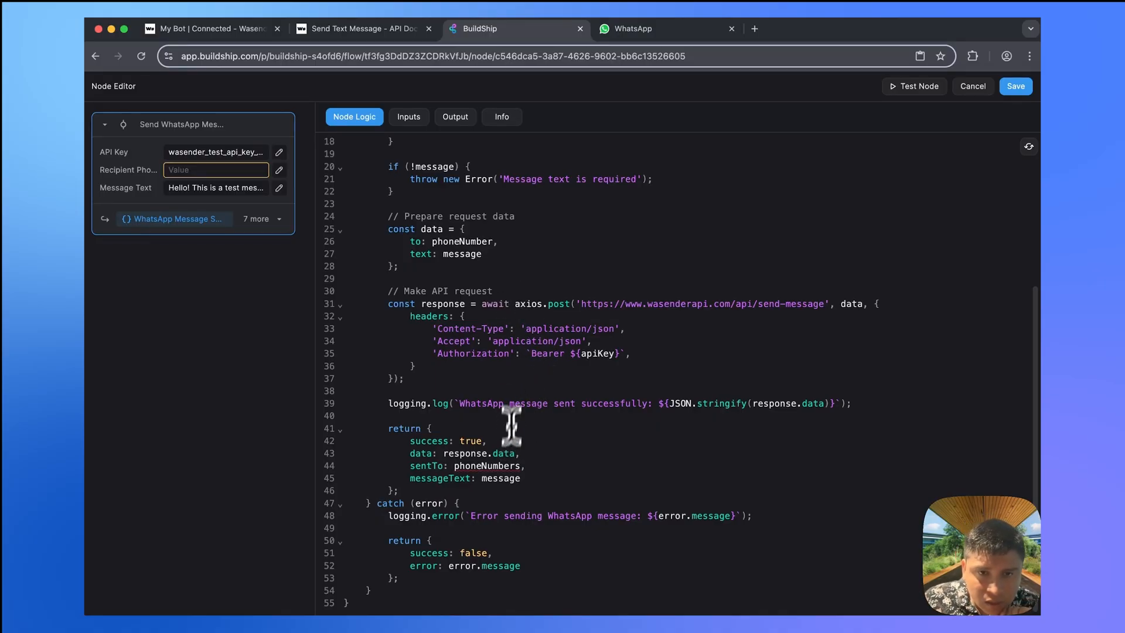
pyautogui.moveTo(488, 463)
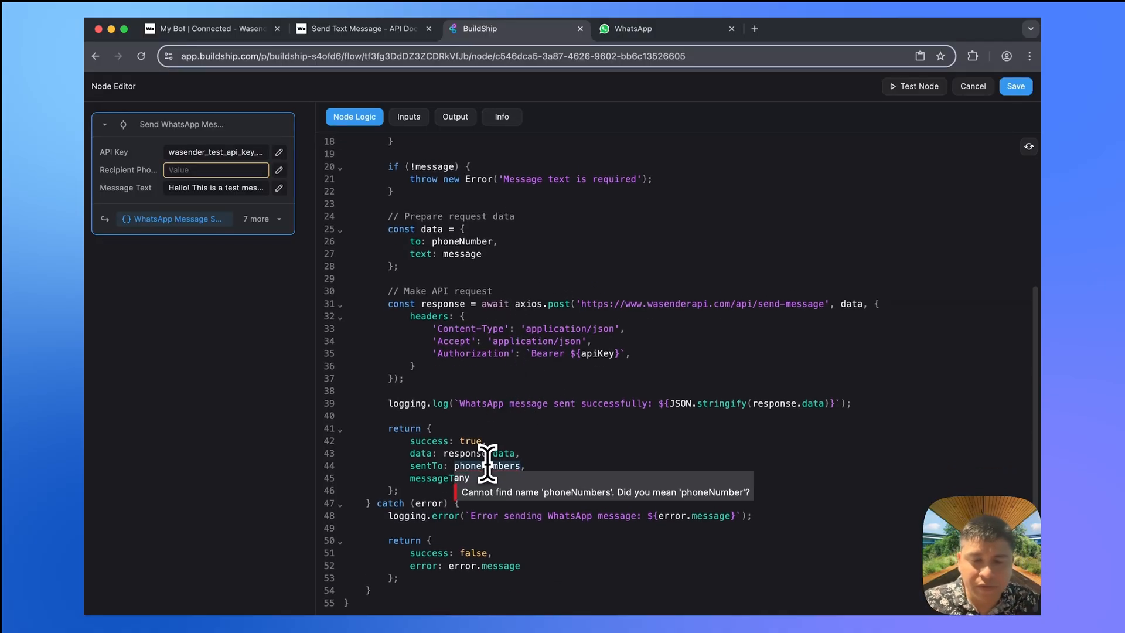
pyautogui.press('BackSpace')
pyautogui.write('phoneNumber')
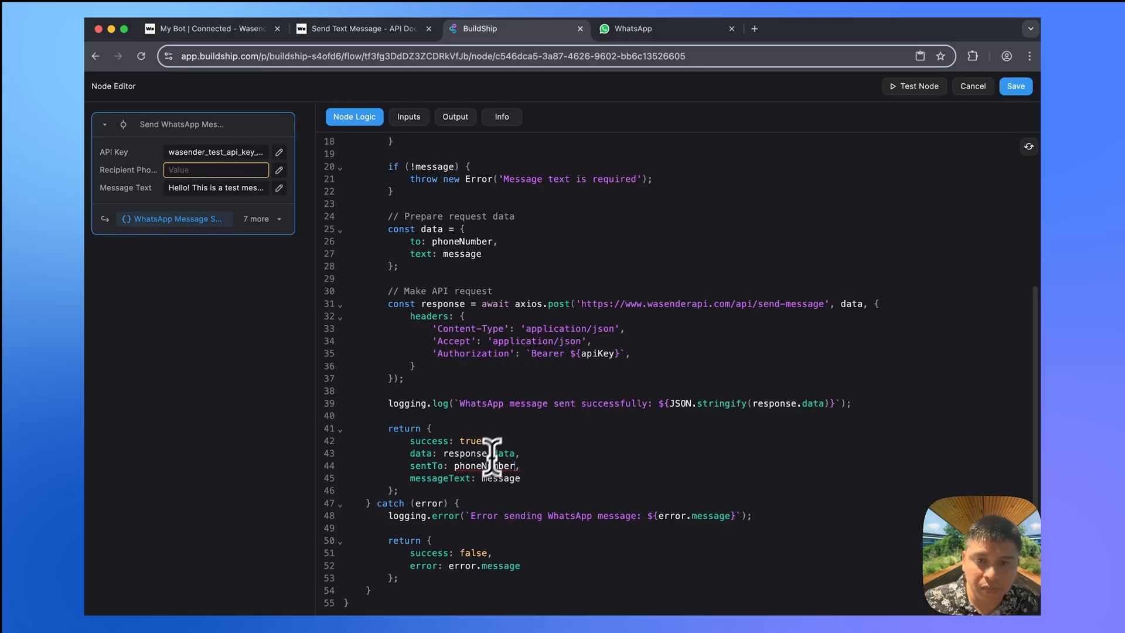
pyautogui.click(1022, 89)
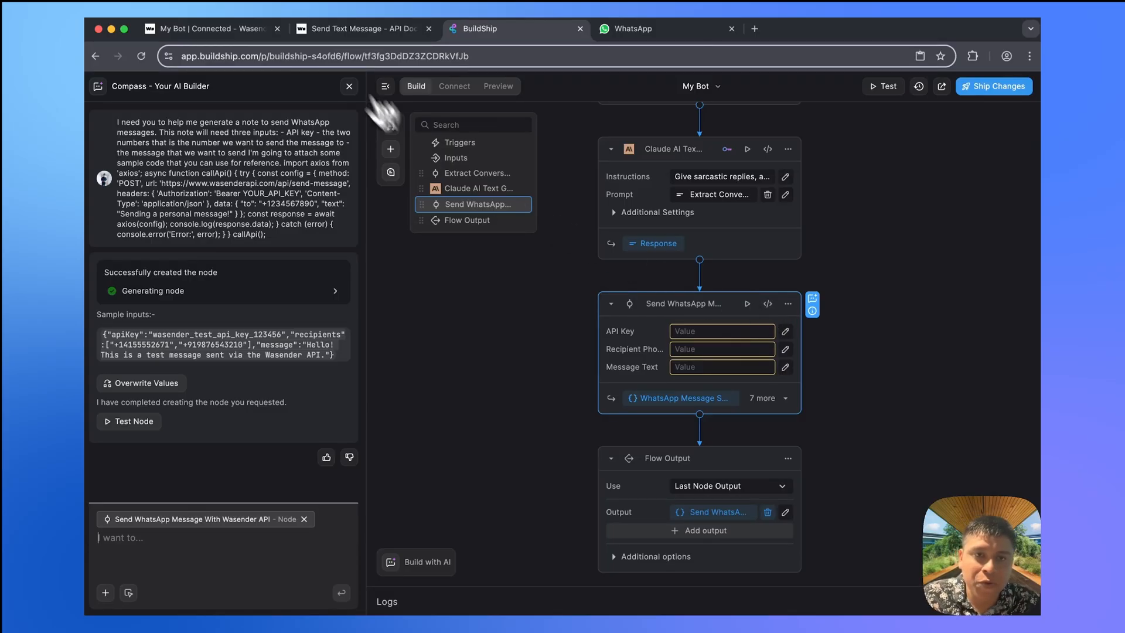
# - Paste the Wasender API key into the node's API Key field and close the AI builder panel
pyautogui.click(347, 33)
pyautogui.click(490, 33)
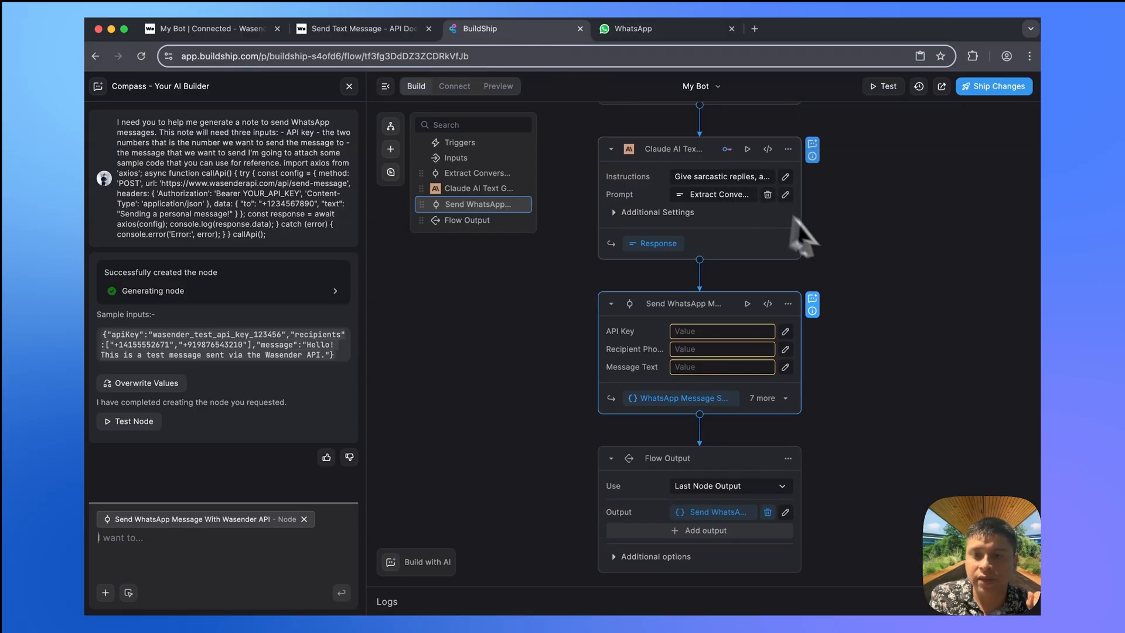
pyautogui.click(929, 301)
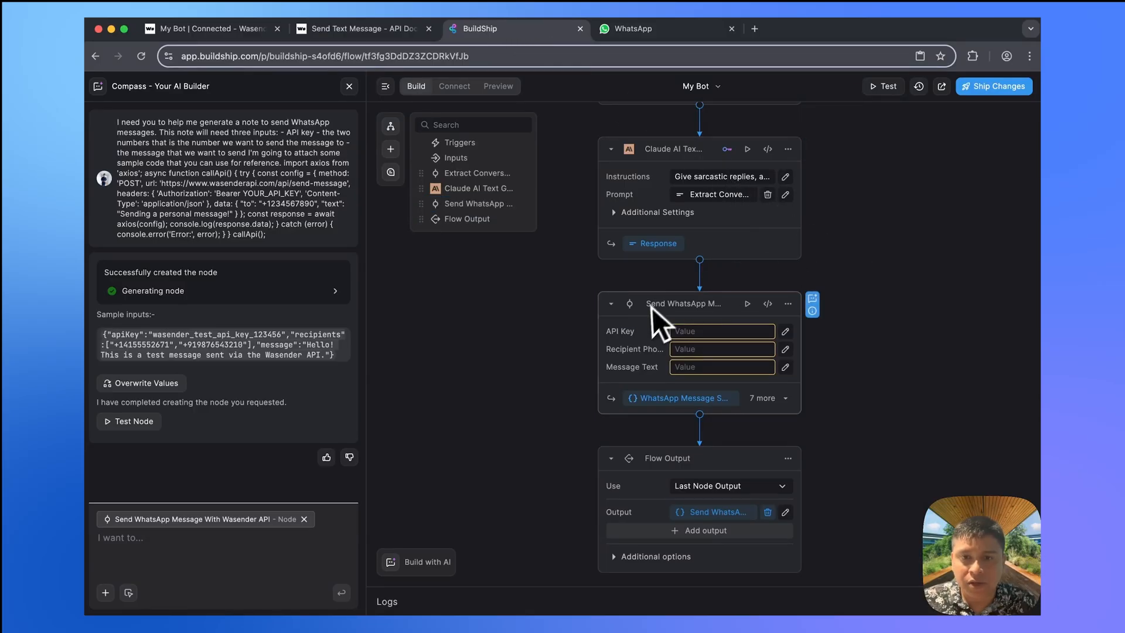
pyautogui.click(695, 332)
pyautogui.hotkey('ctrl', 'v')
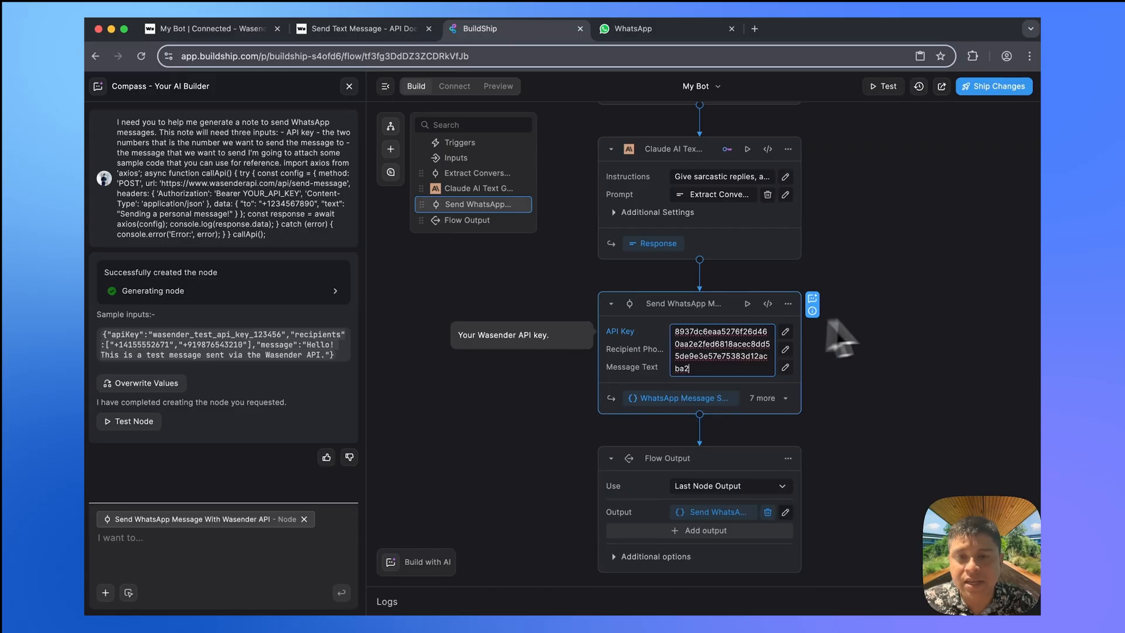
pyautogui.click(901, 312)
pyautogui.click(386, 86)
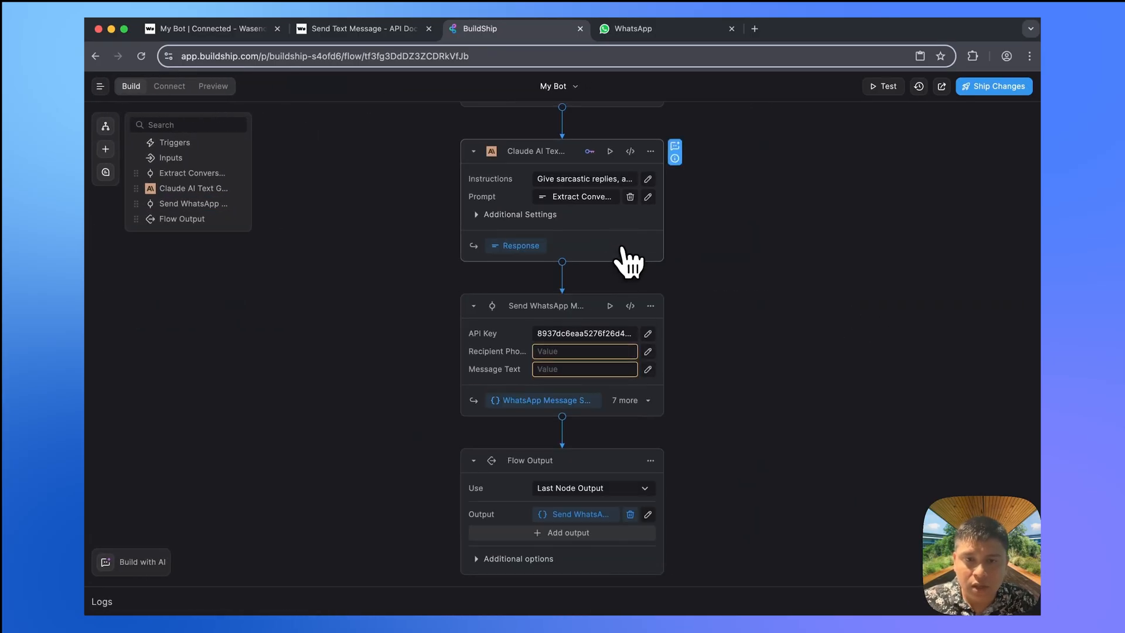
# - Enter the recipient's phone number and the message text 'Hello' in the node
pyautogui.click(562, 351)
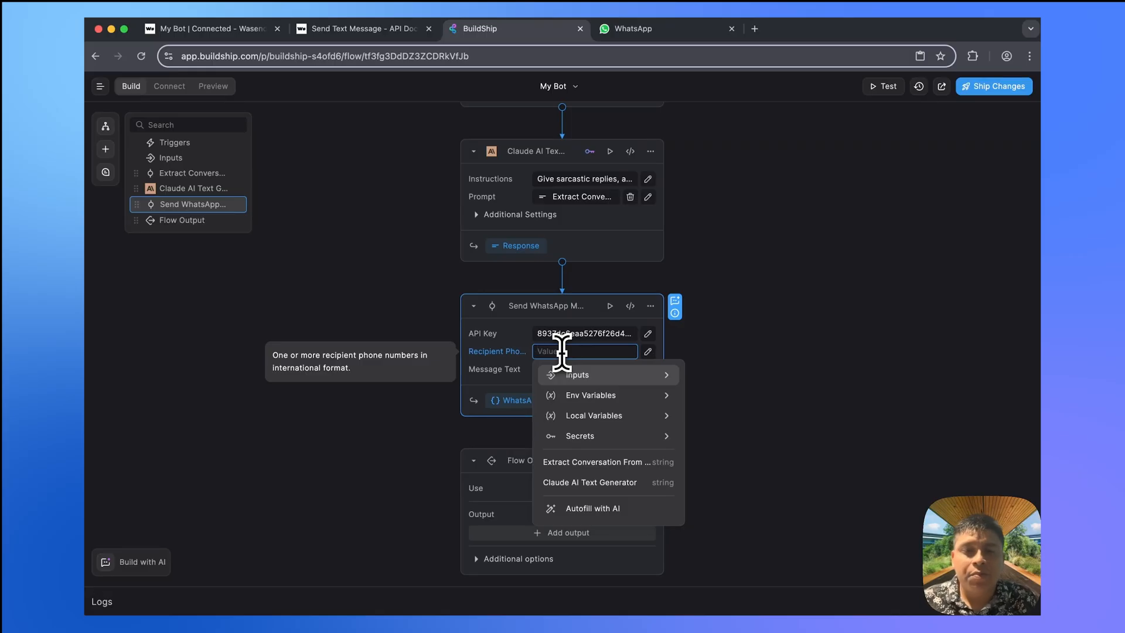
pyautogui.click(234, 34)
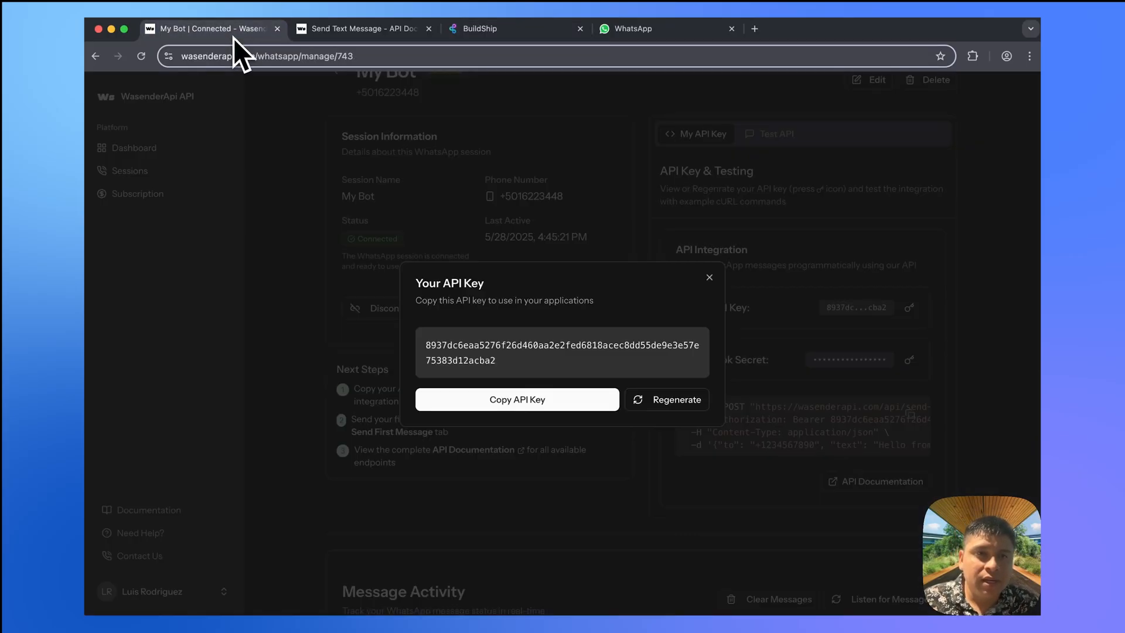
pyautogui.click(350, 35)
pyautogui.doubleClick(345, 350)
pyautogui.click(513, 32)
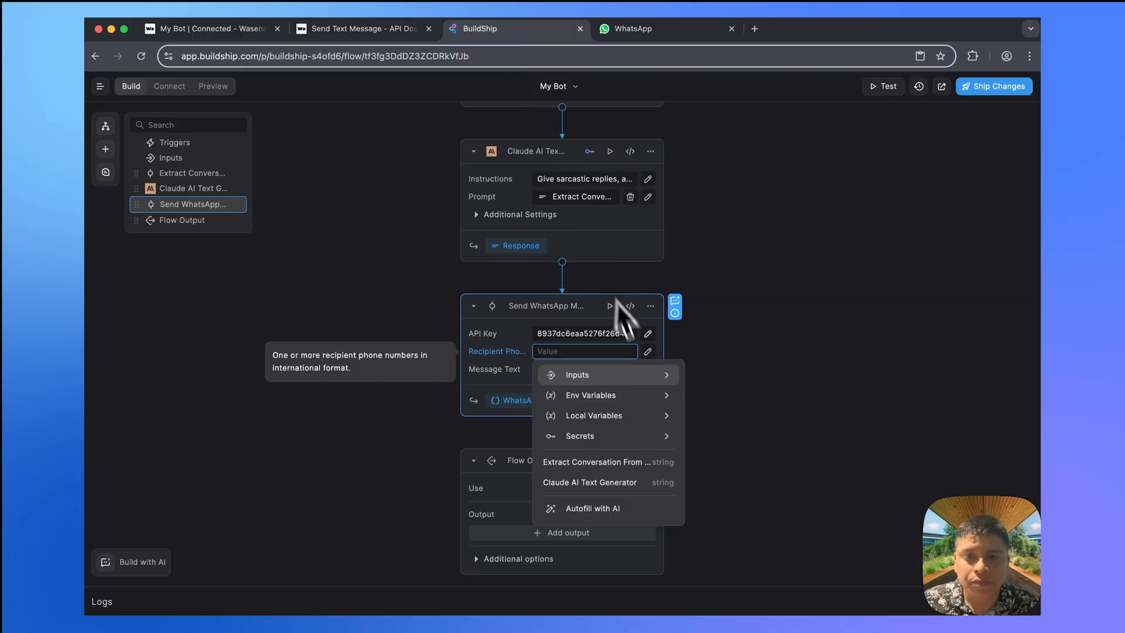
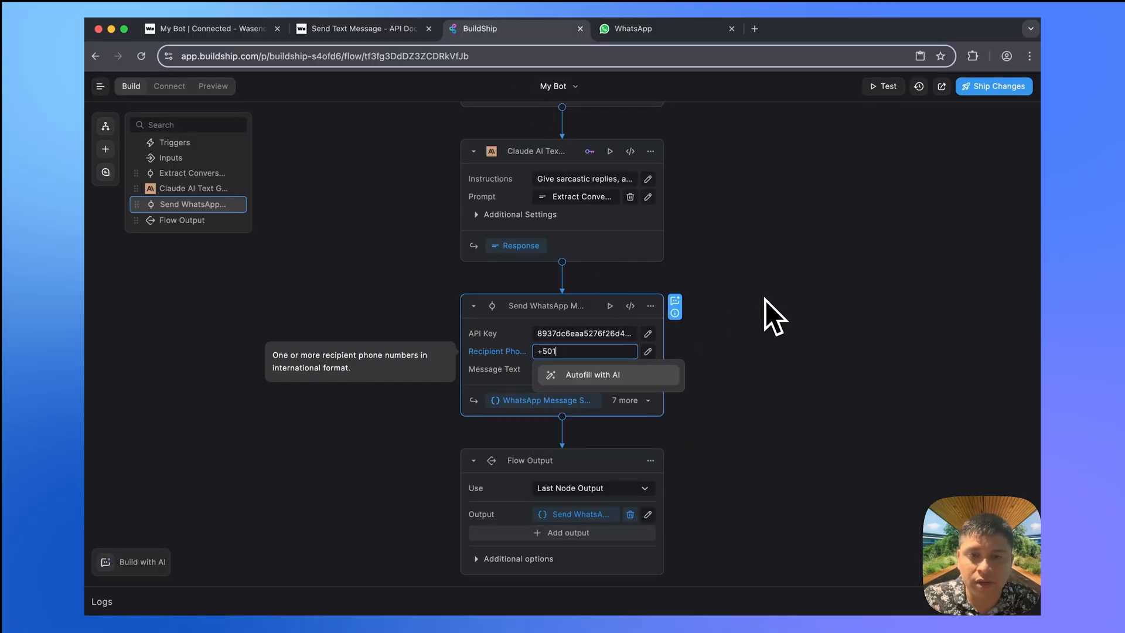
pyautogui.click(586, 369)
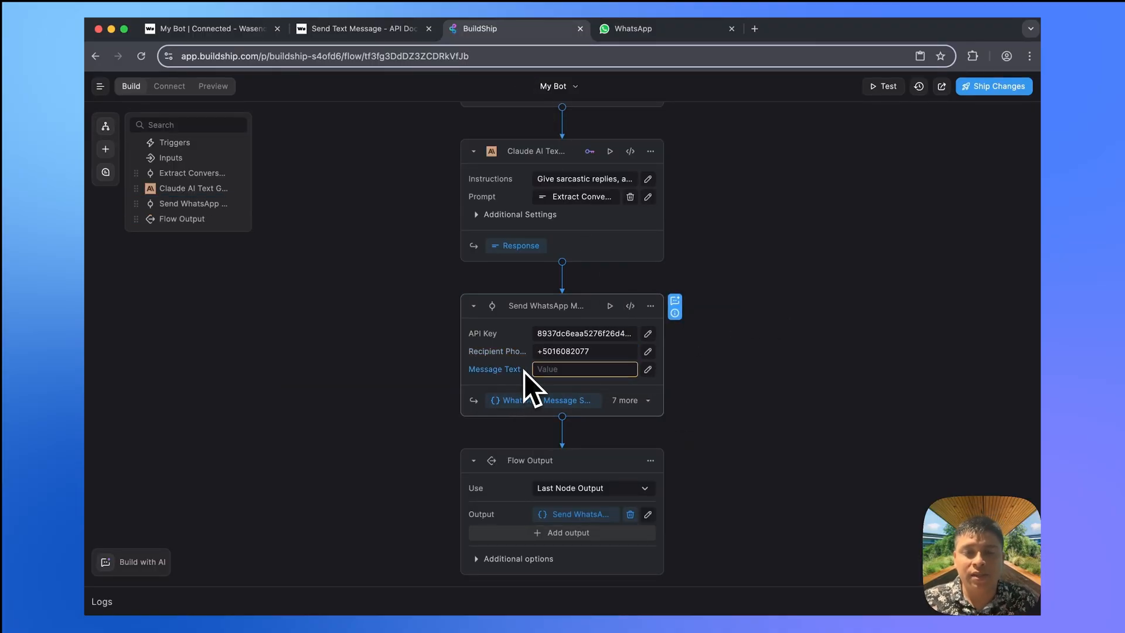
pyautogui.click(568, 369)
pyautogui.write('Hello')
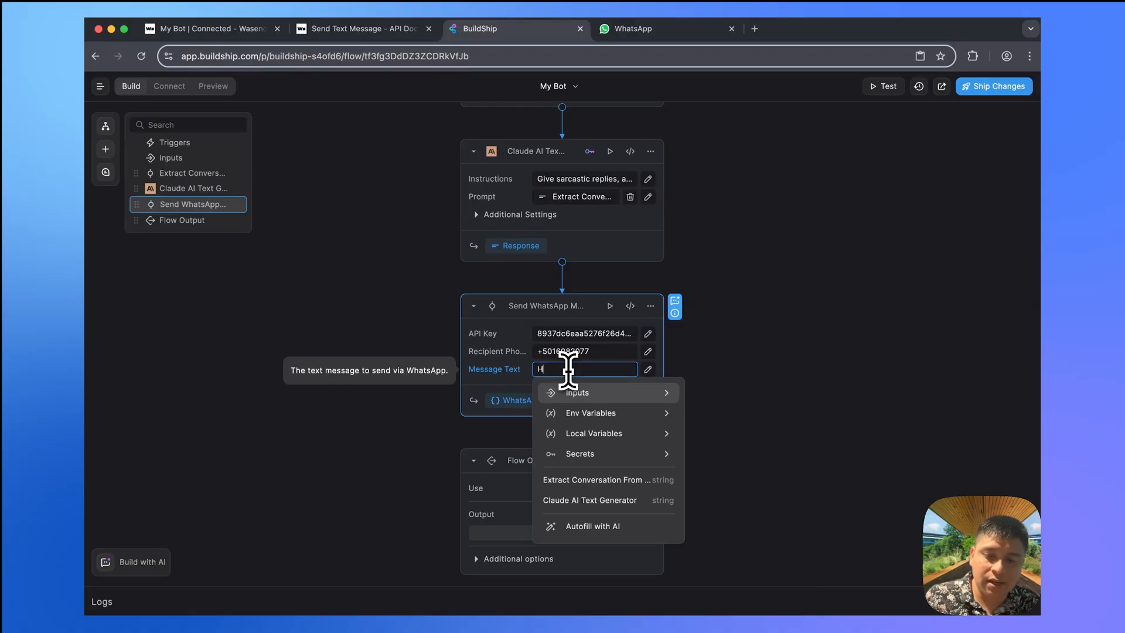
pyautogui.click(724, 301)
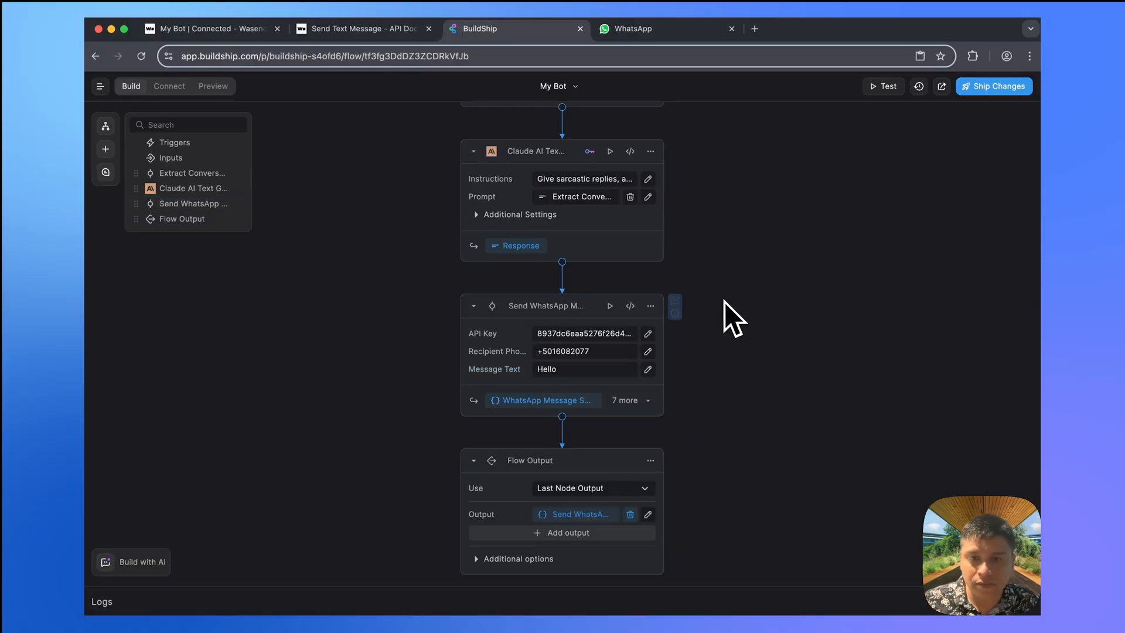
pyautogui.click(610, 305)
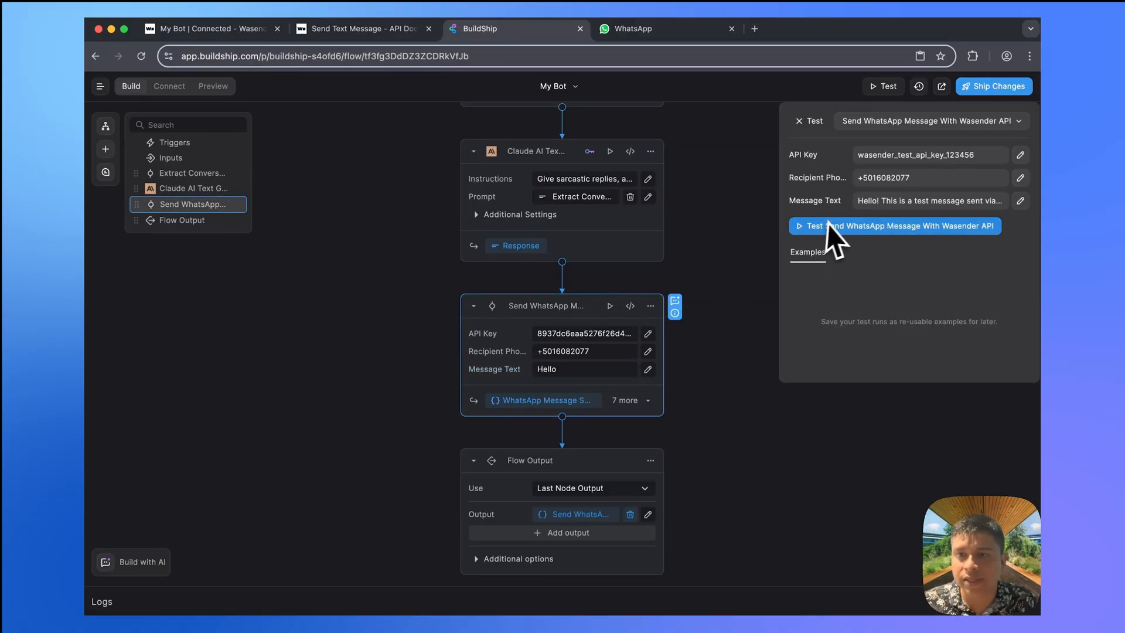
# - Test the node with the real API key in the test panel and confirm the message in WhatsApp
pyautogui.doubleClick(596, 332)
pyautogui.hotkey('ctrl', 'c')
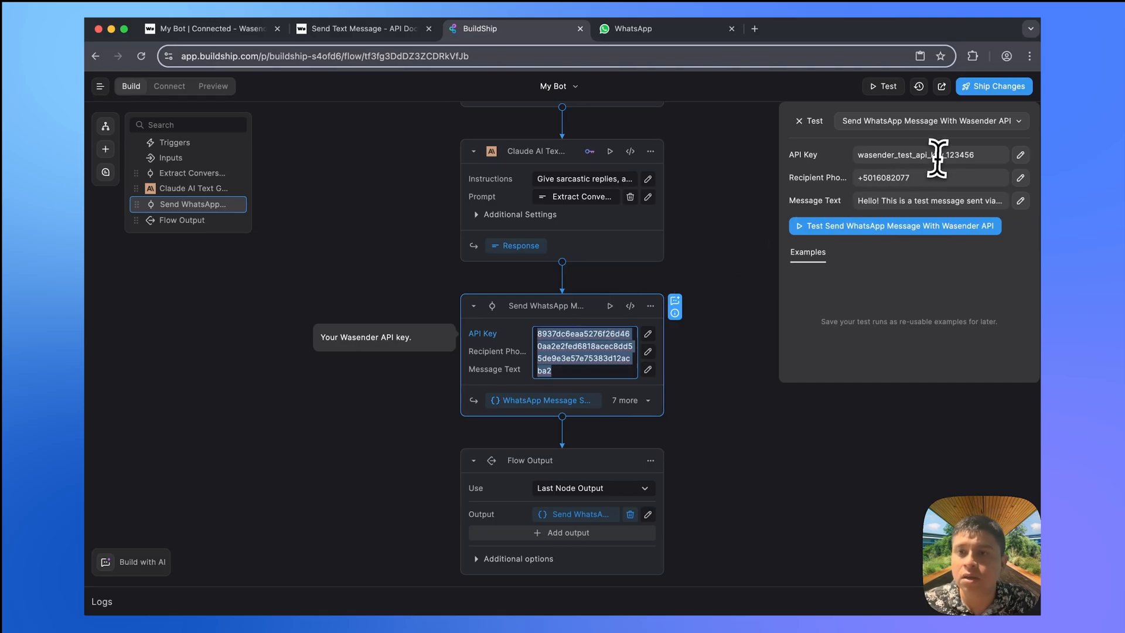
pyautogui.click(934, 155)
pyautogui.hotkey('ctrl', 'a')
pyautogui.hotkey('ctrl', 'v')
pyautogui.click(895, 226)
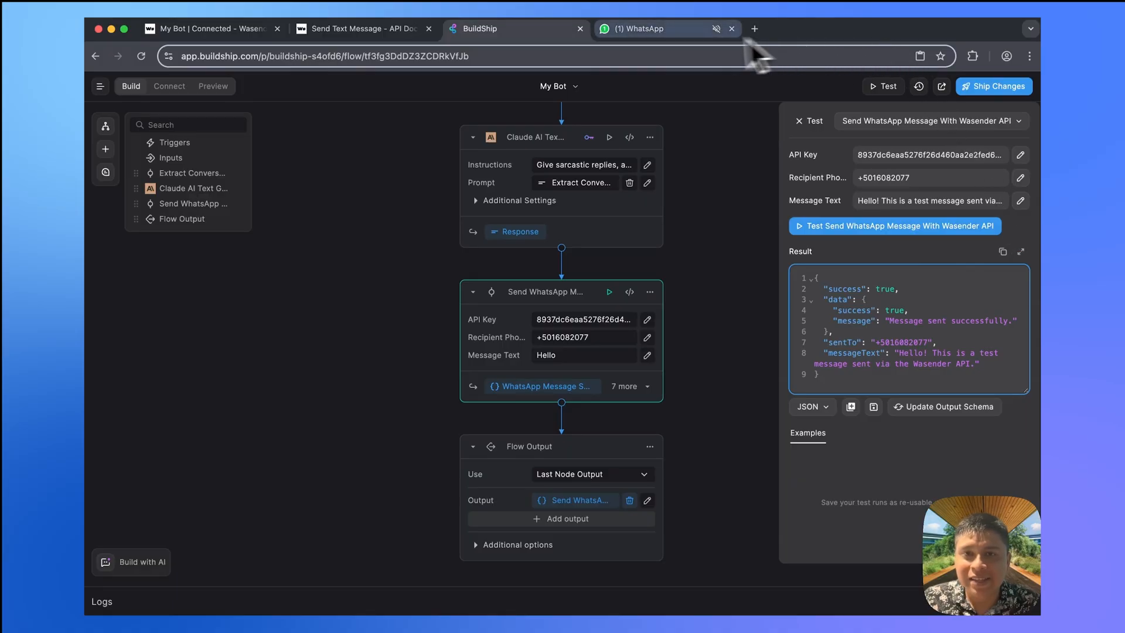
pyautogui.click(668, 34)
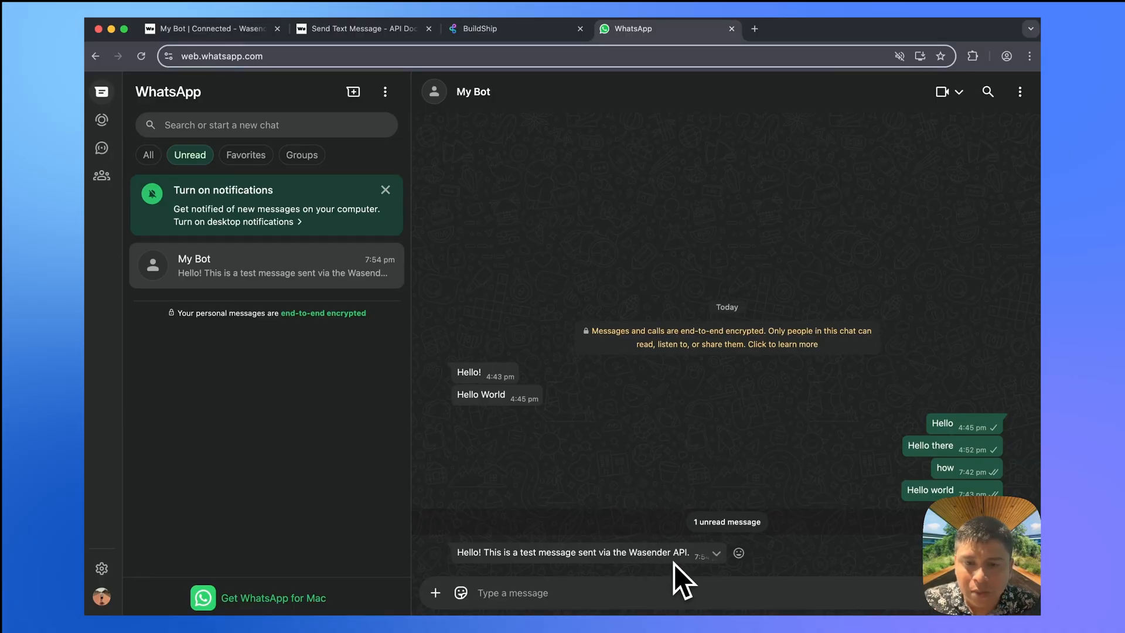
pyautogui.click(517, 31)
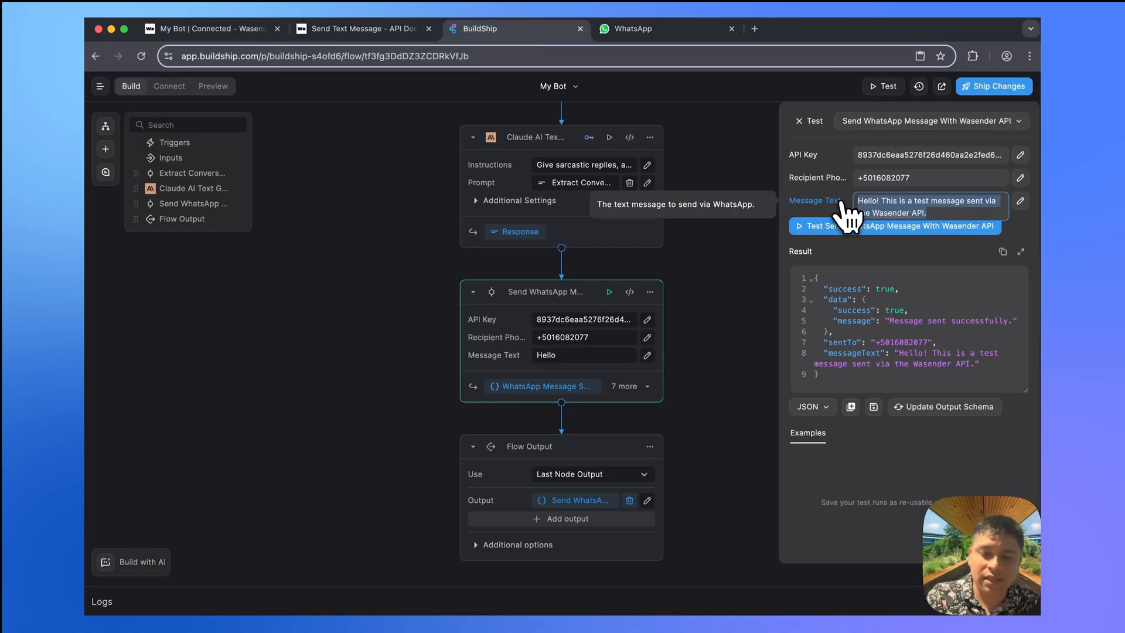
# - Retest with the message 'Hello there' and check it arrives in WhatsApp
pyautogui.write('Hello there')
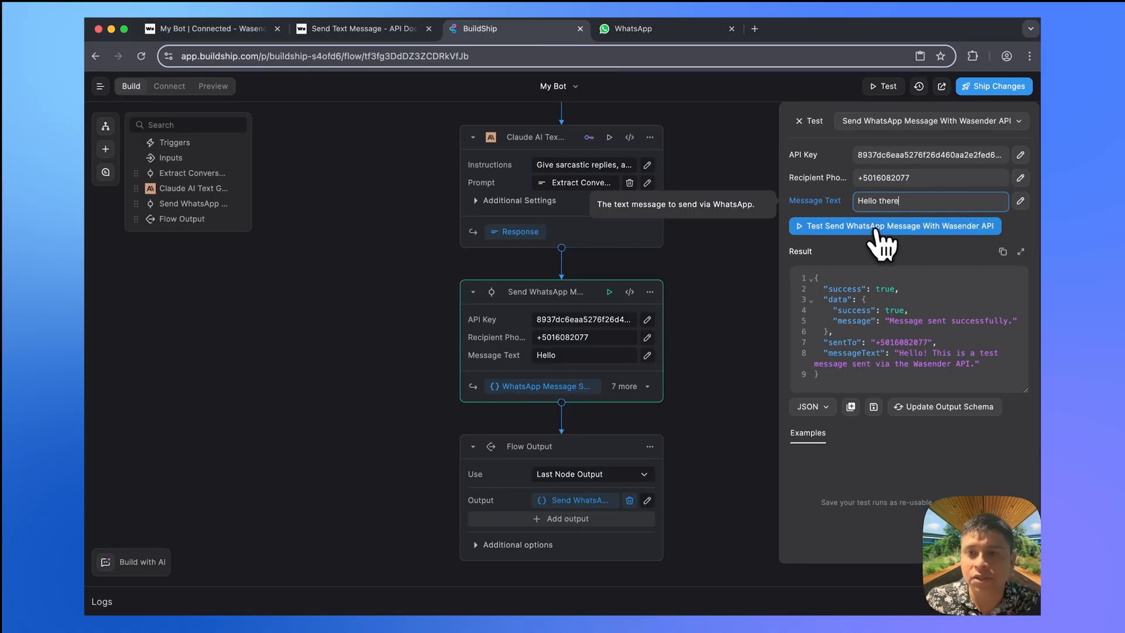
pyautogui.click(877, 230)
pyautogui.click(694, 31)
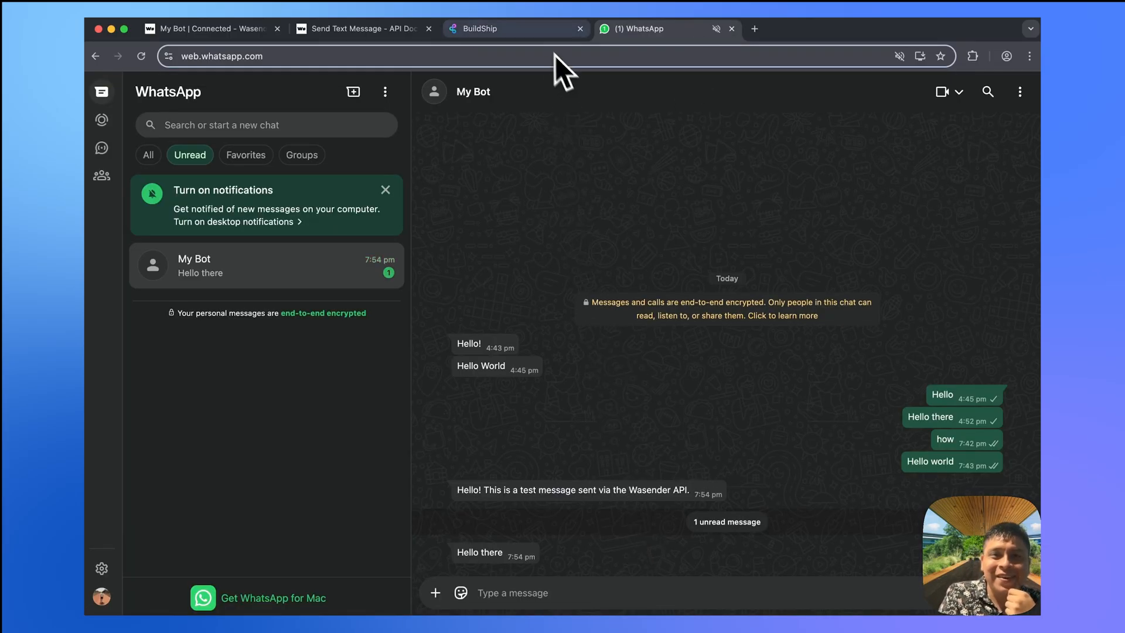
# - Go back to the BuildShip flow editor showing 'Message sent successfully.'
pyautogui.click(532, 35)
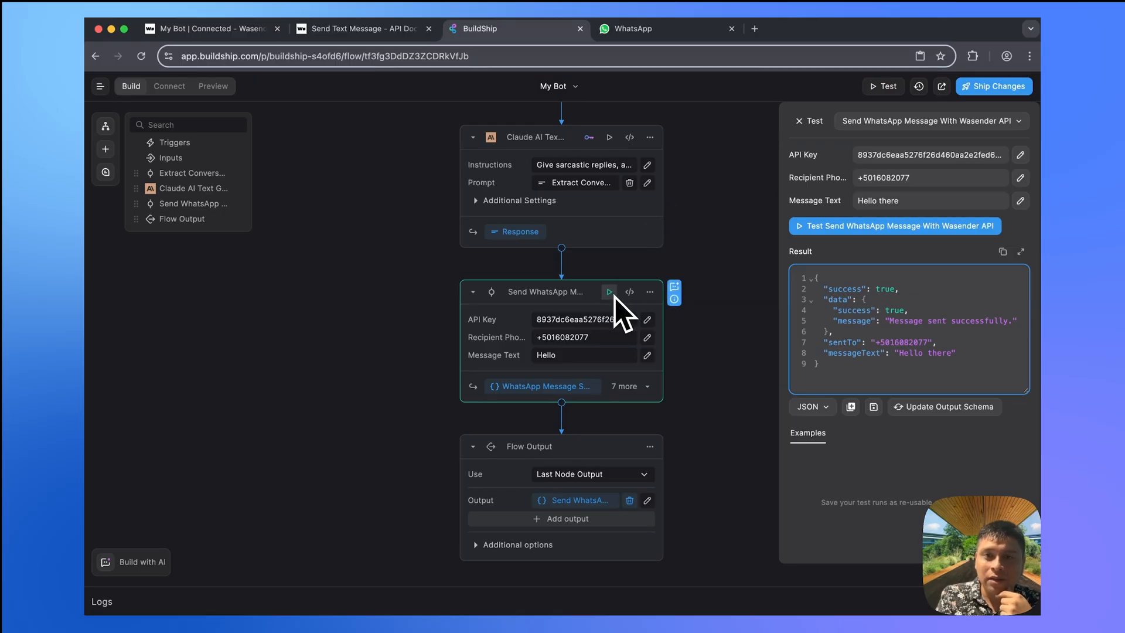
# - Replace the 'Hello' message text with the Claude AI Text Generator output
pyautogui.click(711, 249)
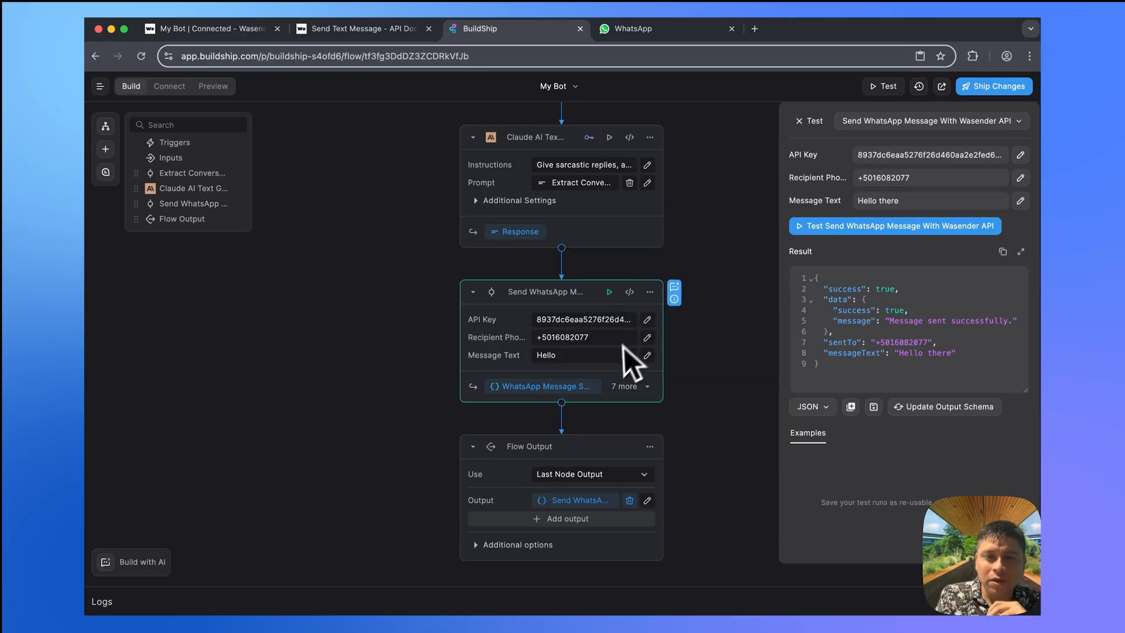
pyautogui.click(567, 357)
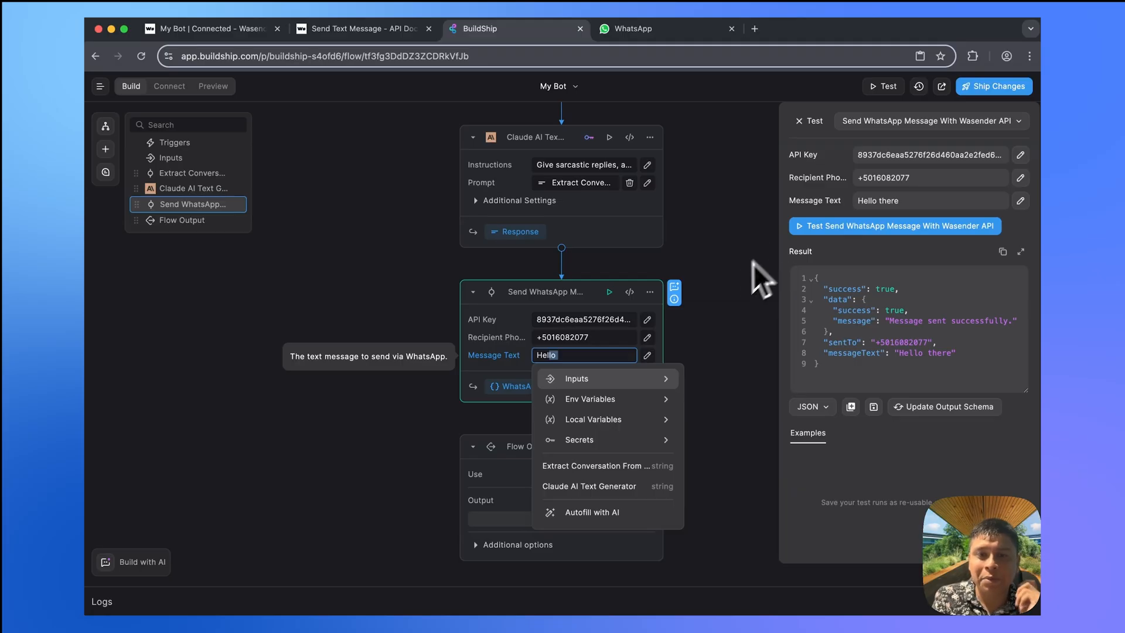
pyautogui.click(700, 319)
pyautogui.moveTo(596, 355); pyautogui.dragTo(515, 355)
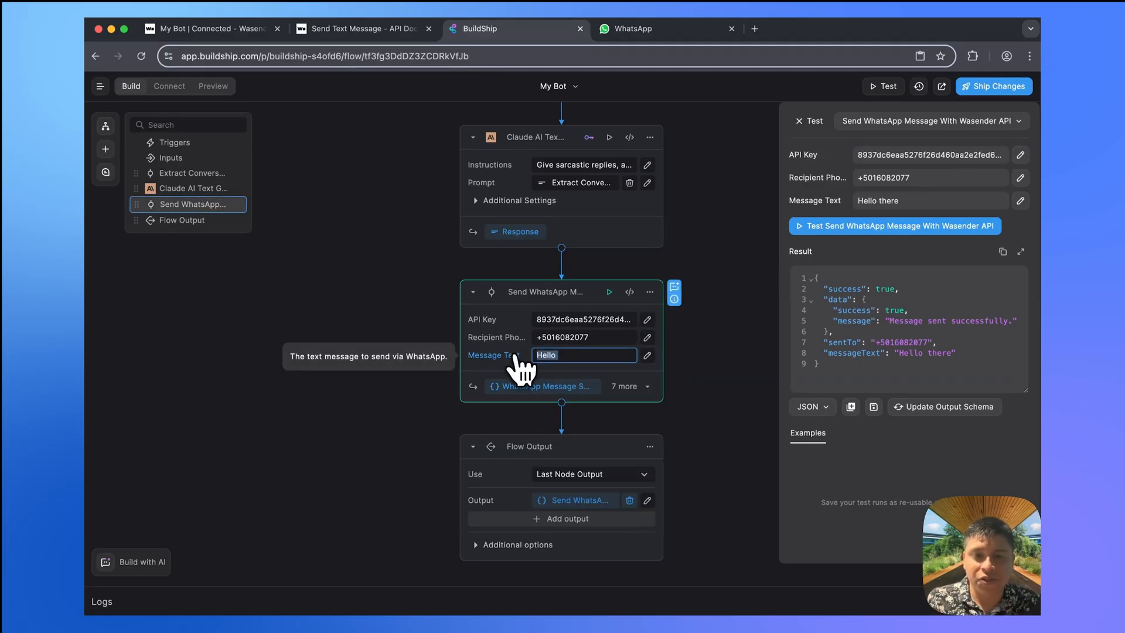
pyautogui.press('BackSpace')
pyautogui.click(592, 354)
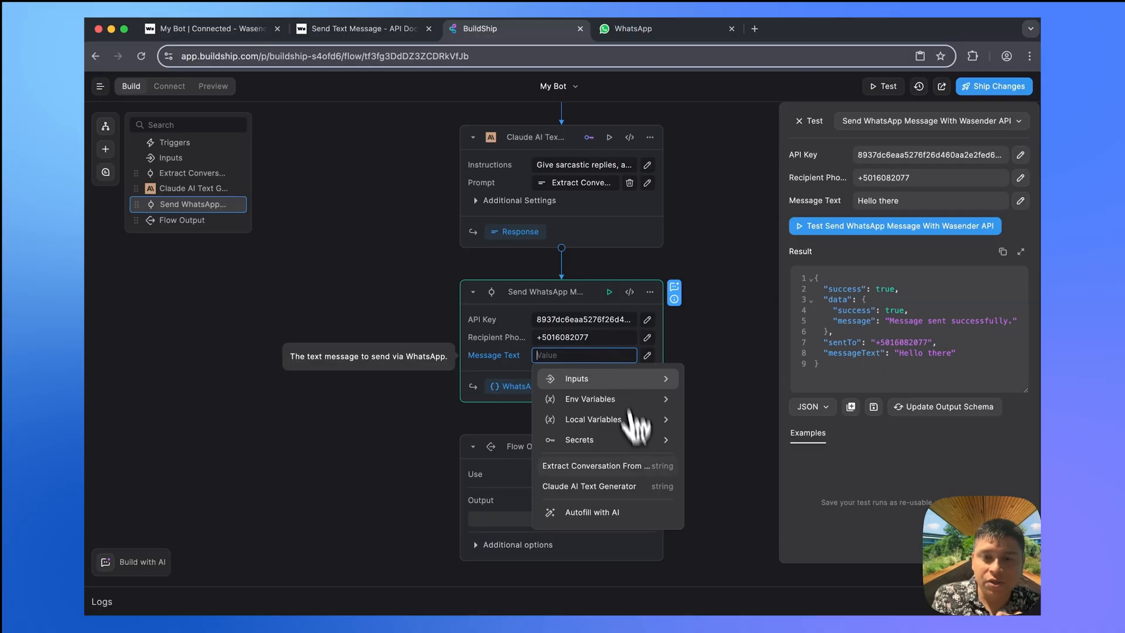
pyautogui.click(639, 487)
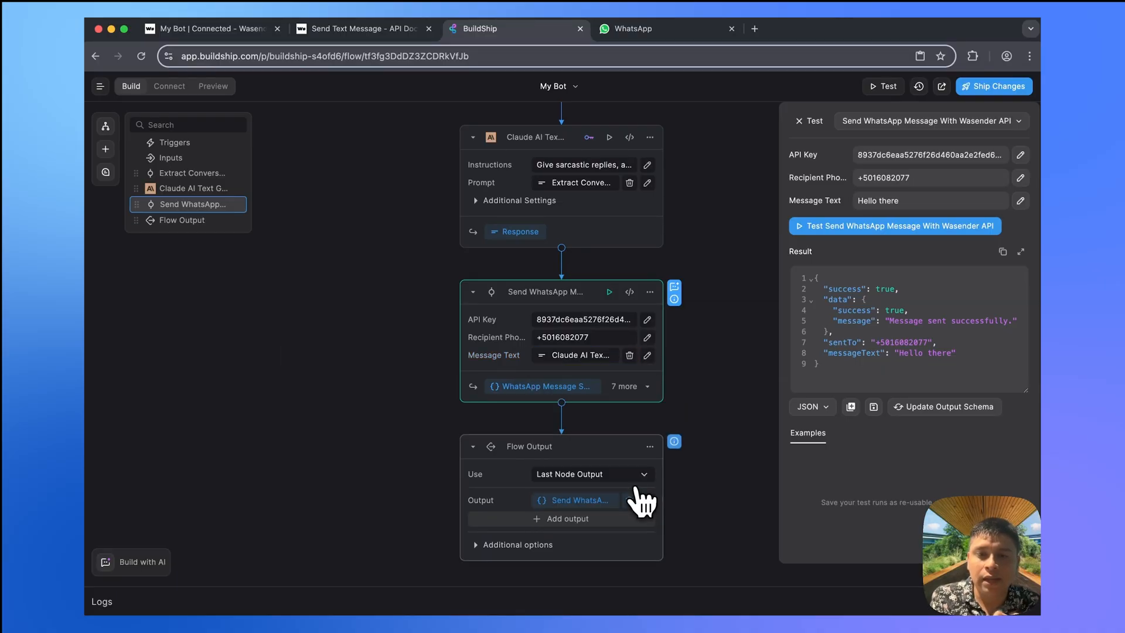
# - Ship the updated flow with Ship Changes and Update
pyautogui.click(699, 359)
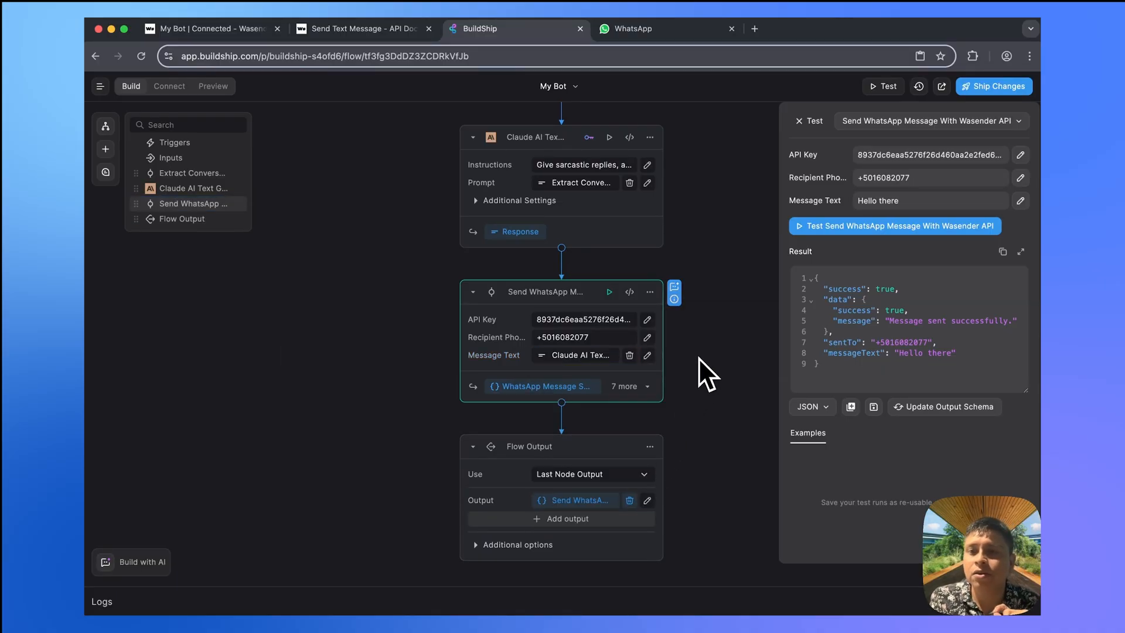
pyautogui.click(1005, 93)
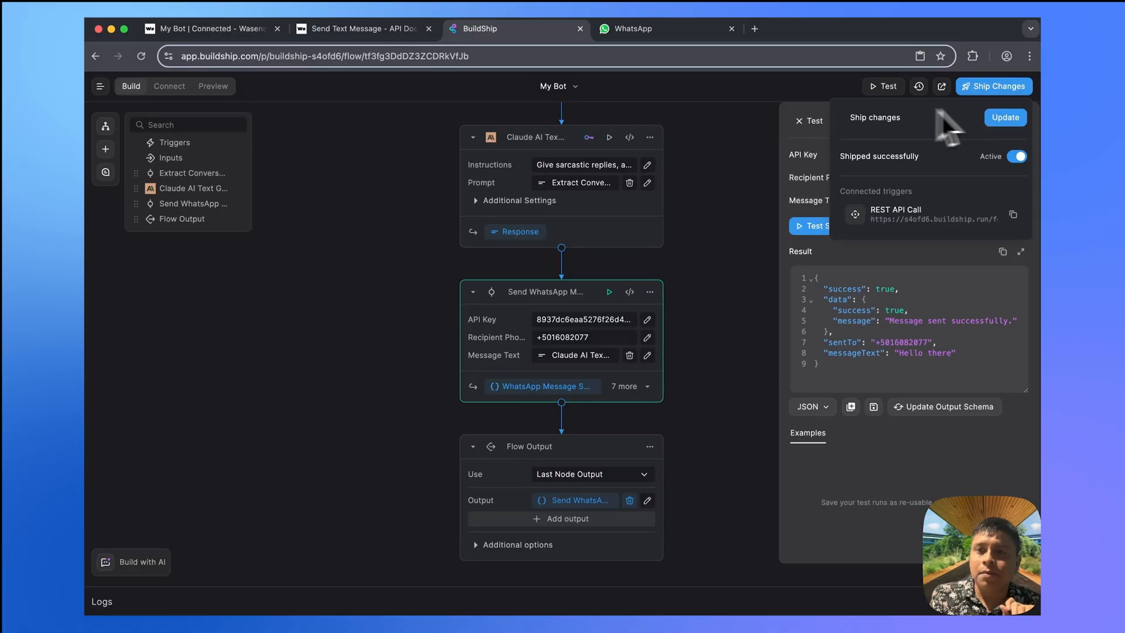
pyautogui.click(1003, 119)
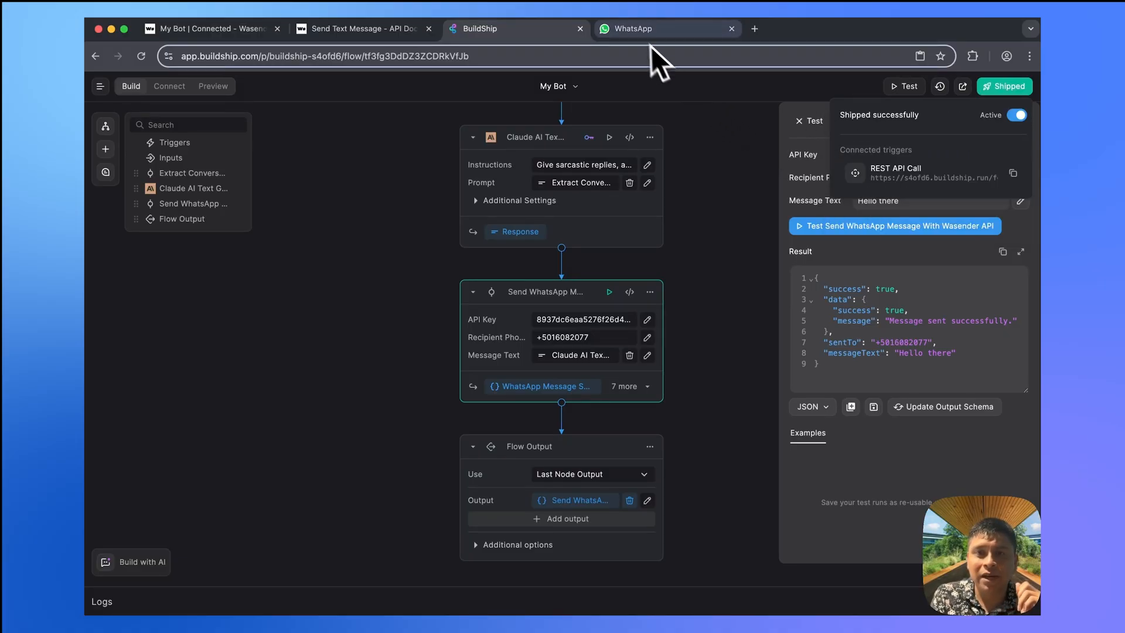
# - Send the bot 'How is it going?' and 'Whats your naem?' in WhatsApp Web
pyautogui.click(639, 36)
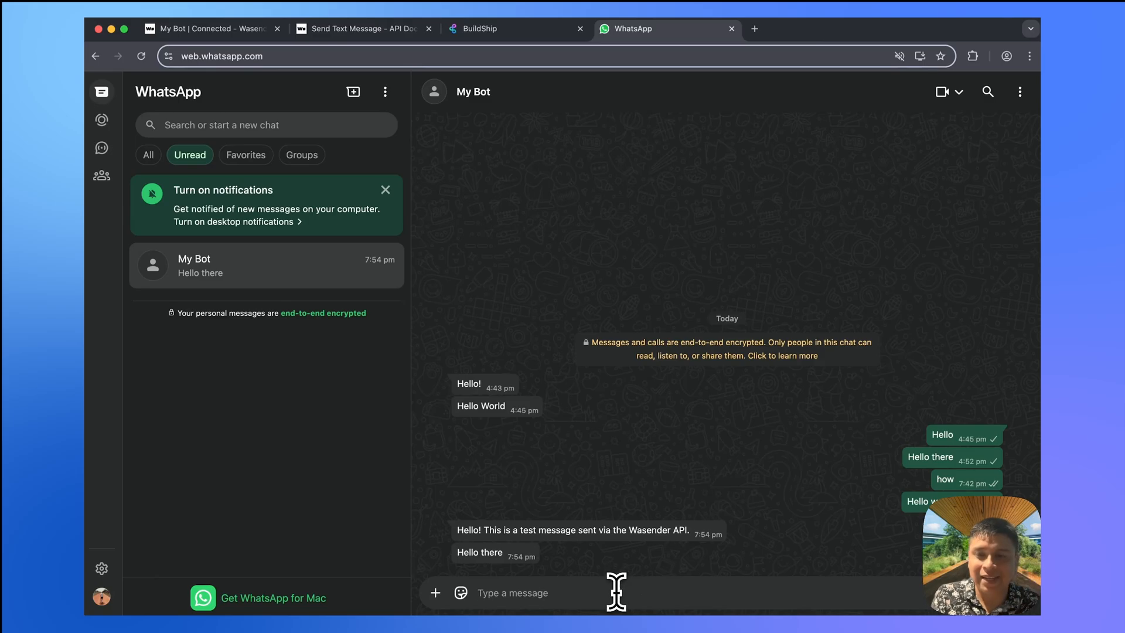
pyautogui.write('H')
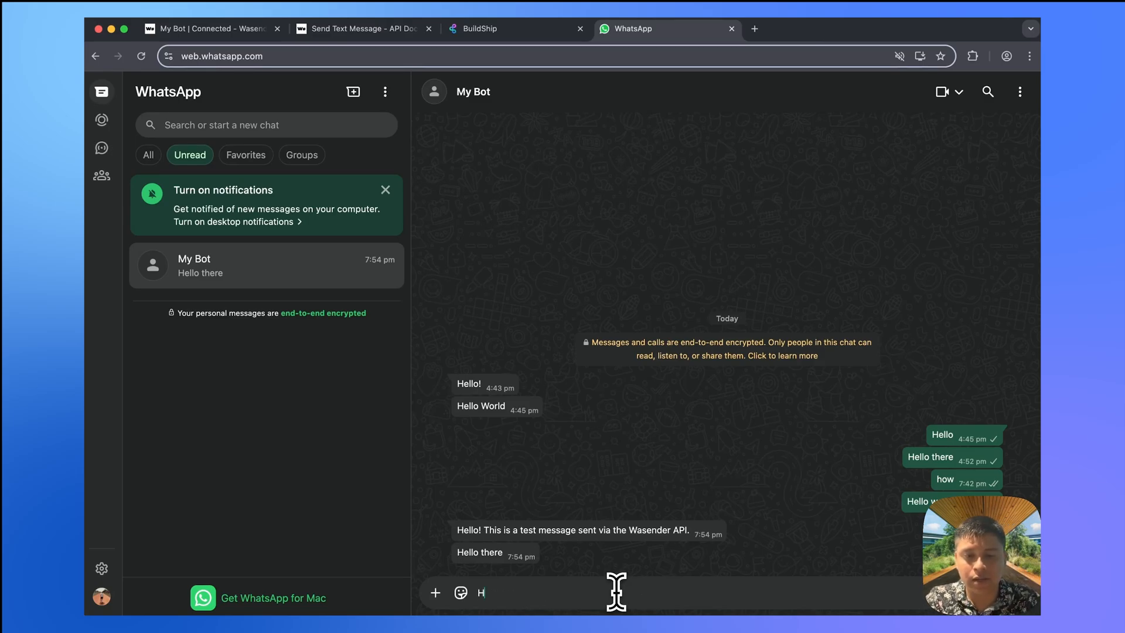
pyautogui.write('ow is it going?')
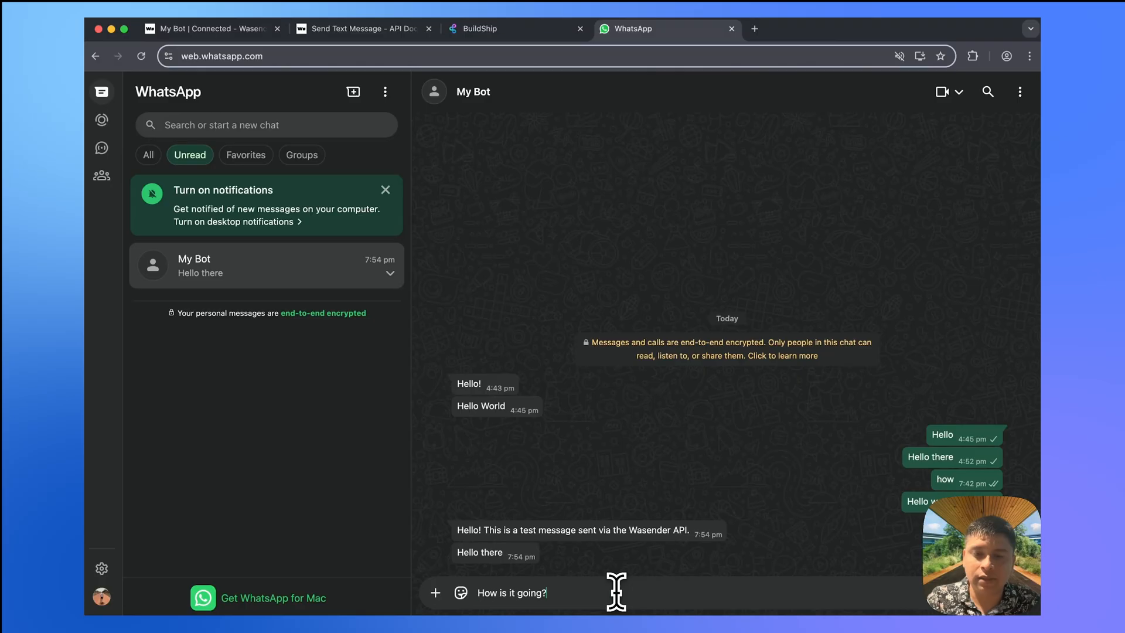
pyautogui.press('Return')
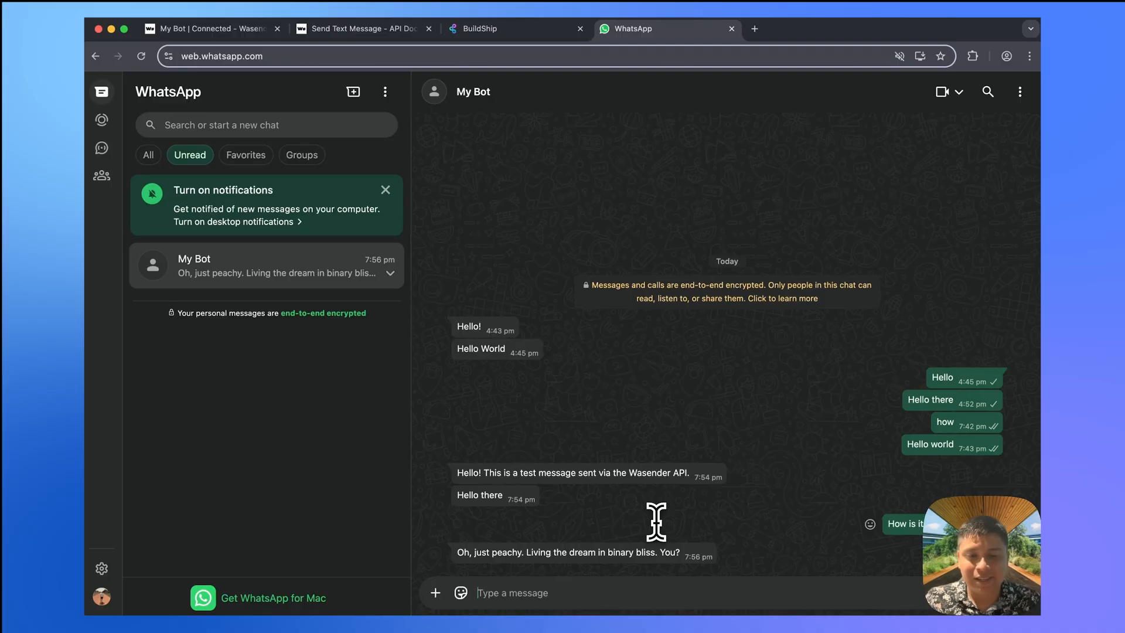
pyautogui.write('Whats your naem?')
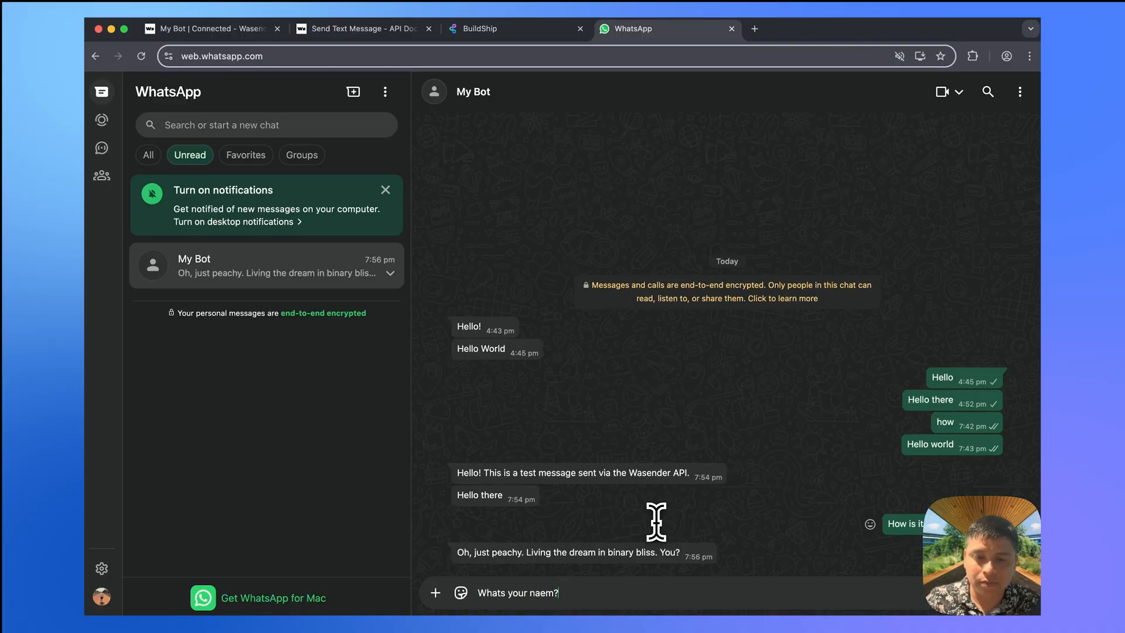
pyautogui.press('Return')
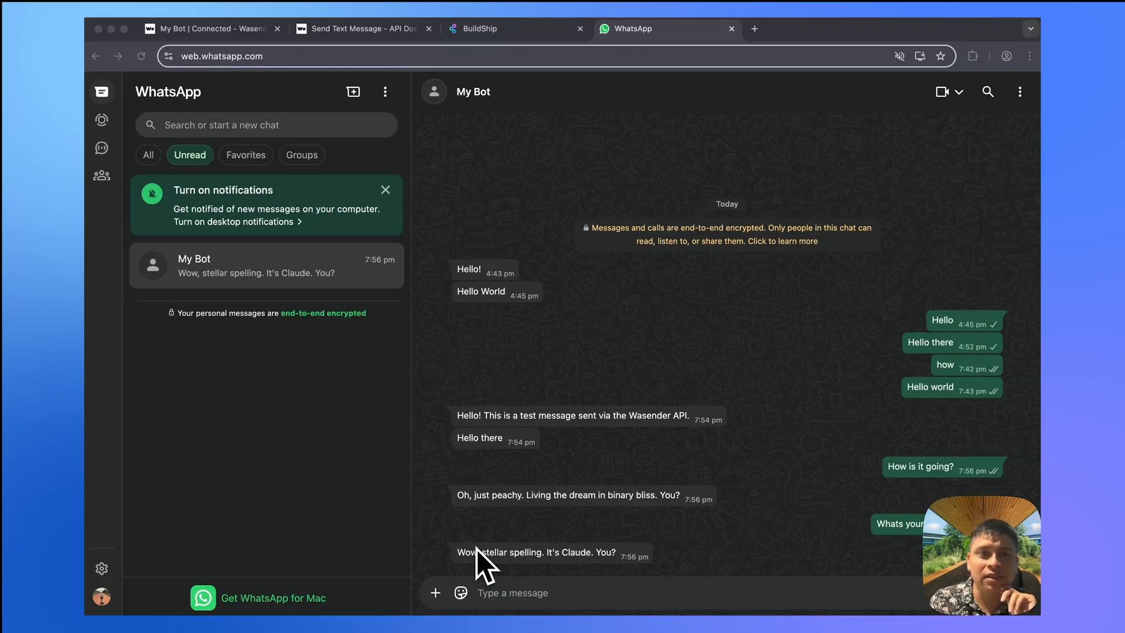
# - Close the Wasender 'Your API Key' dialog and return to the BuildShip My Bot flow
pyautogui.click(200, 34)
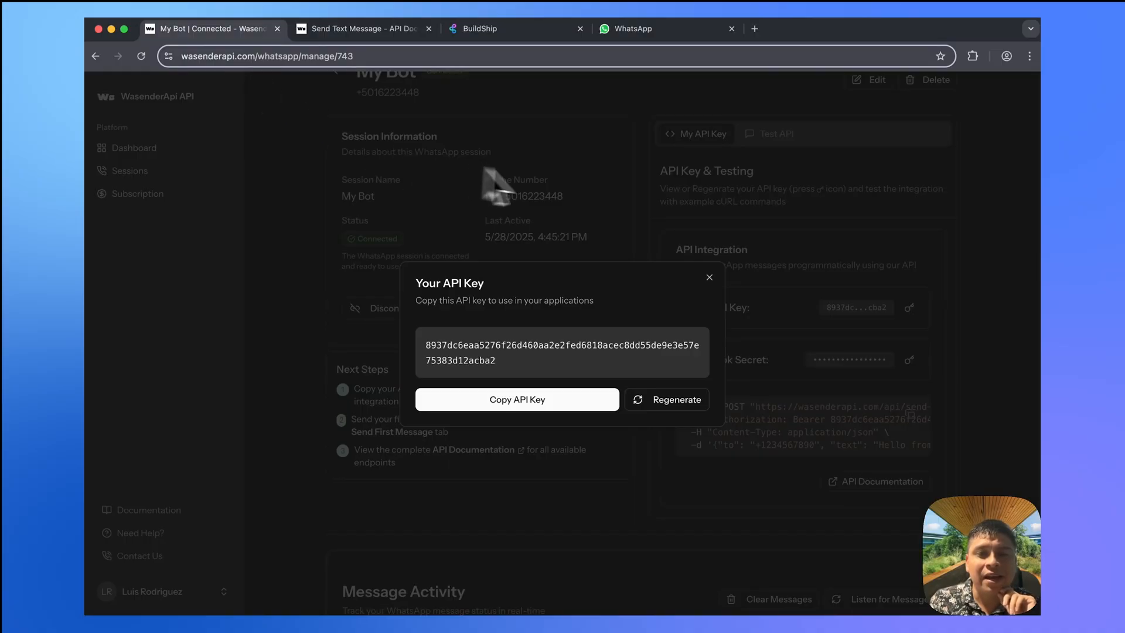
pyautogui.click(639, 174)
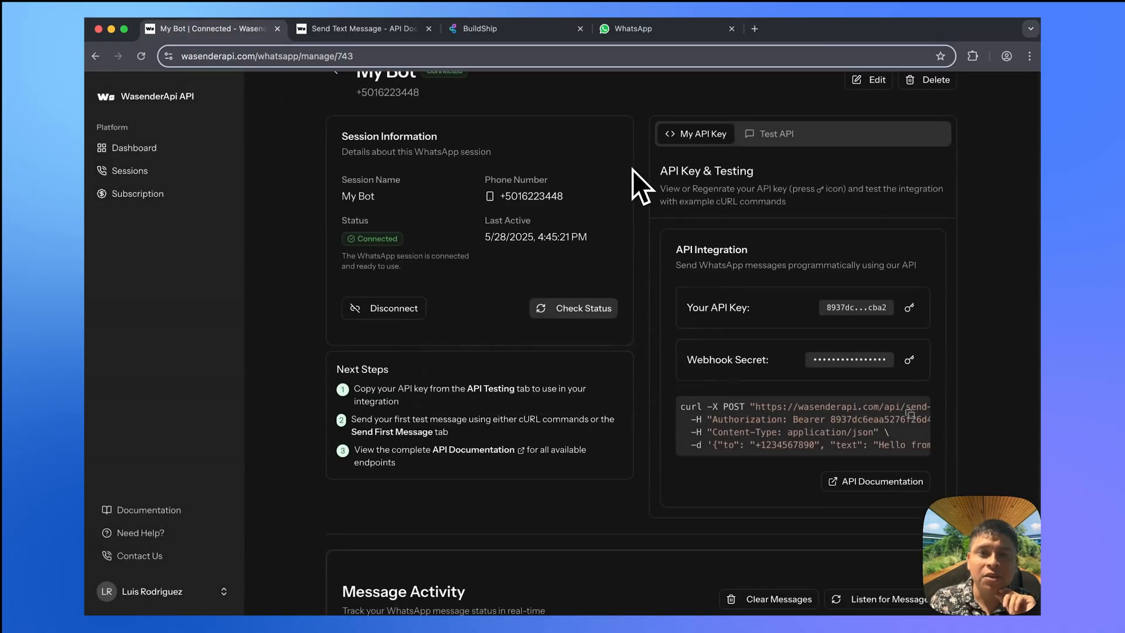
pyautogui.click(508, 34)
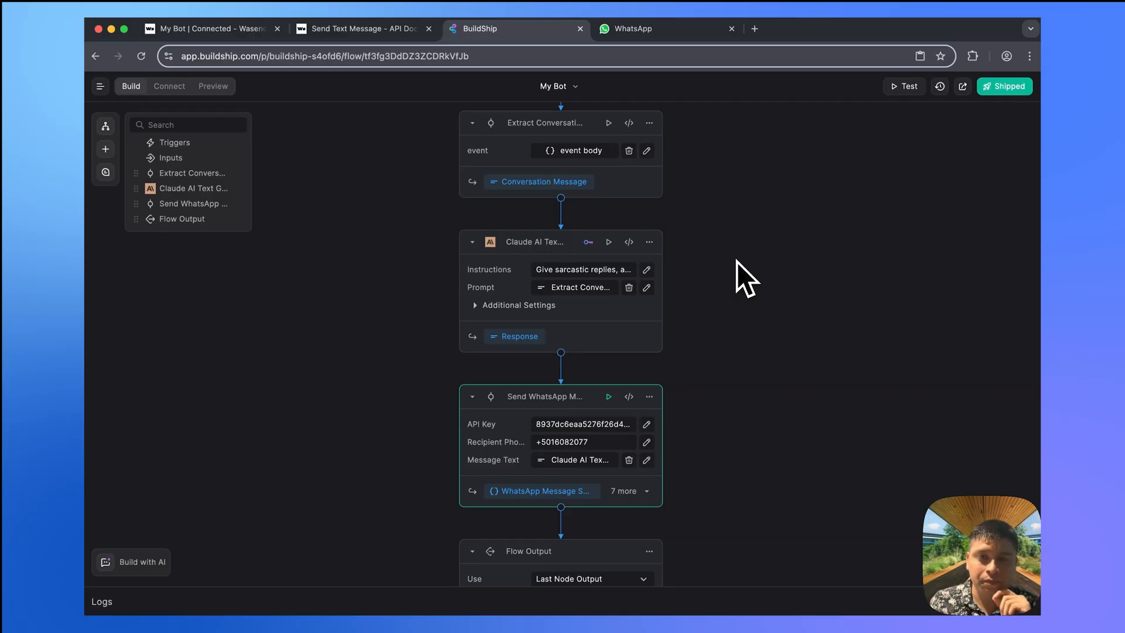
# - Scroll the flow down to Flow Output, then bring up the Send Image Message API docs
pyautogui.scroll(-3, 740, 259)
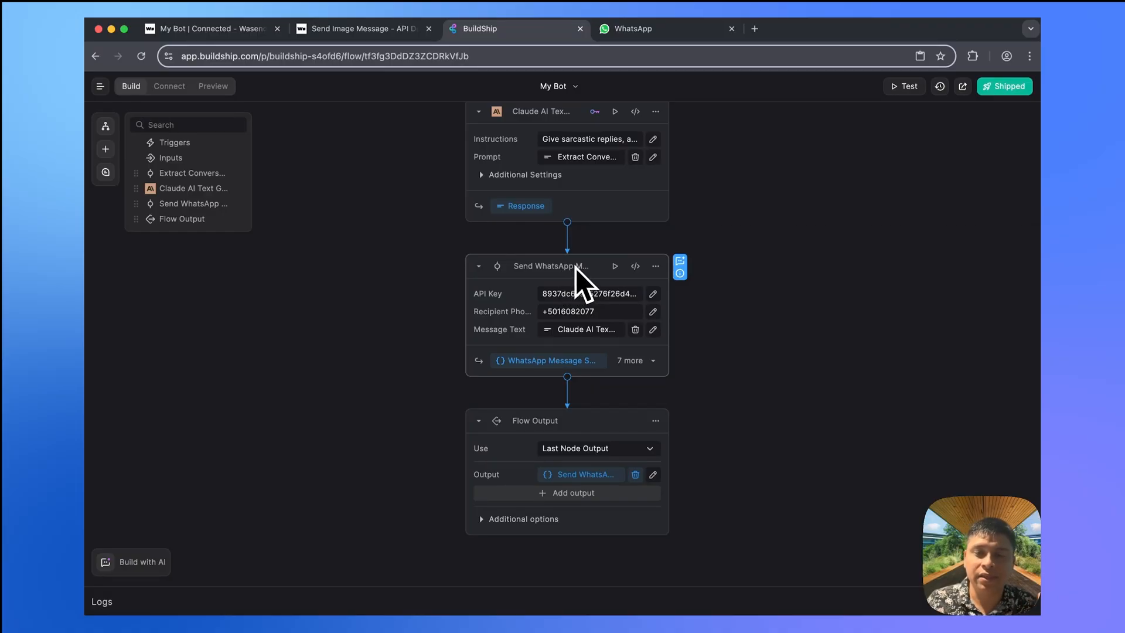
pyautogui.click(375, 31)
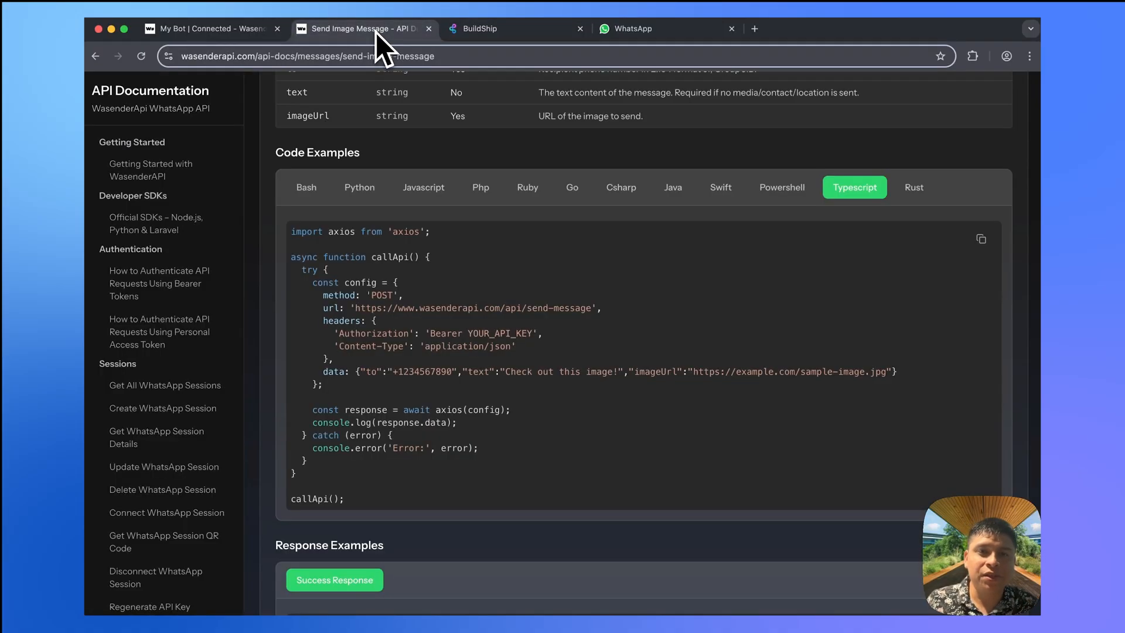
pyautogui.scroll(5, 543, 332)
pyautogui.scroll(2, 542, 333)
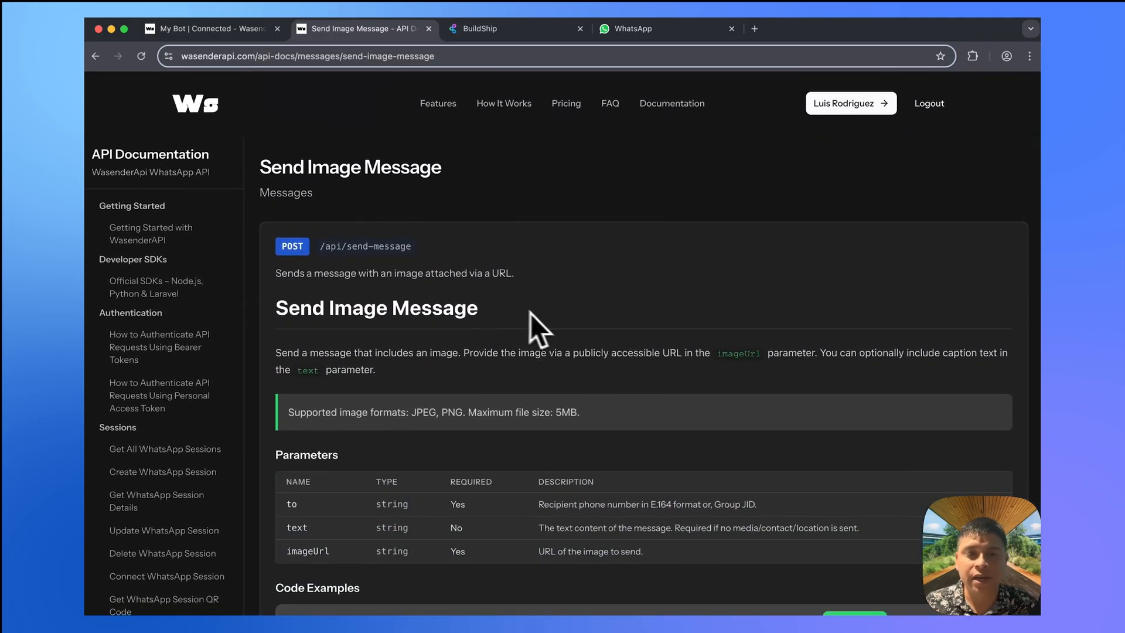
pyautogui.scroll(-1, 546, 318)
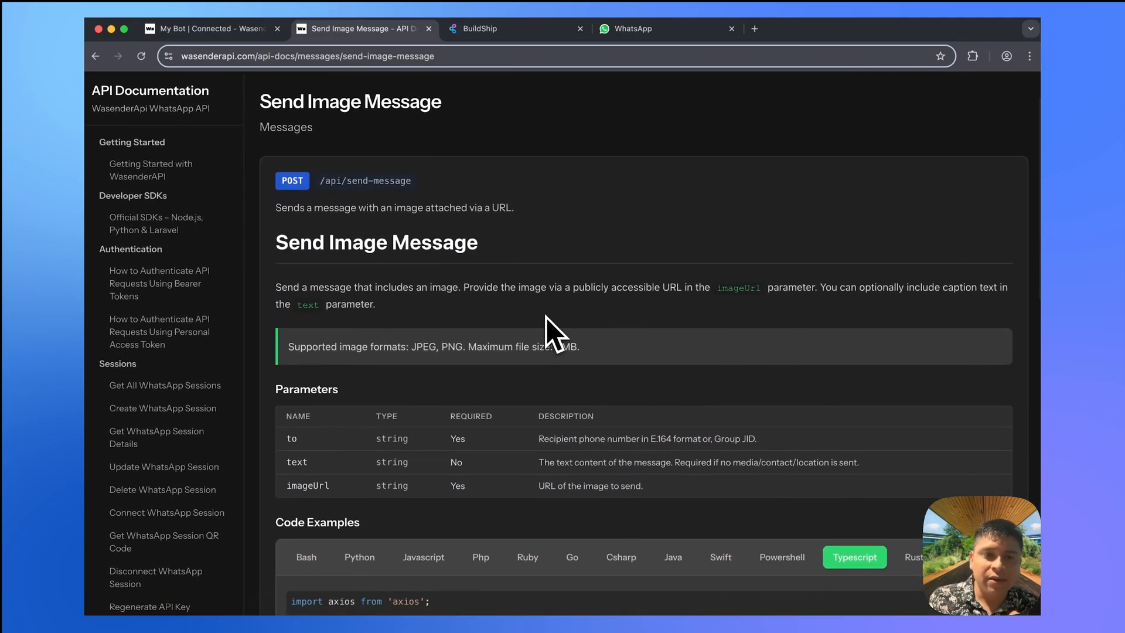
pyautogui.scroll(-5, 546, 317)
pyautogui.scroll(3, 546, 318)
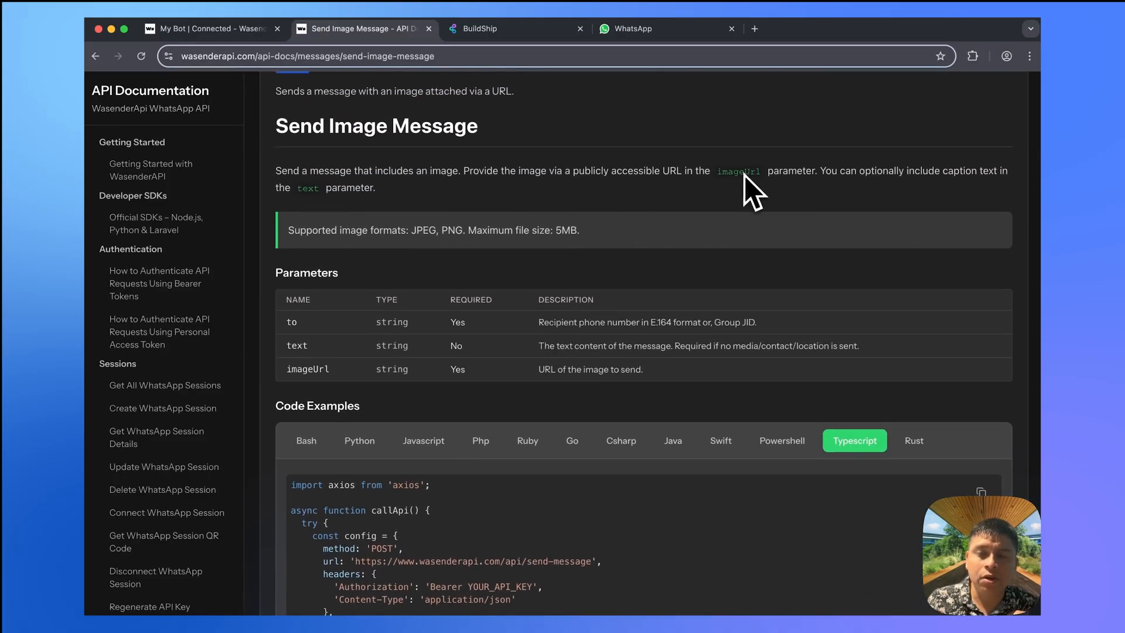
pyautogui.scroll(-5, 740, 181)
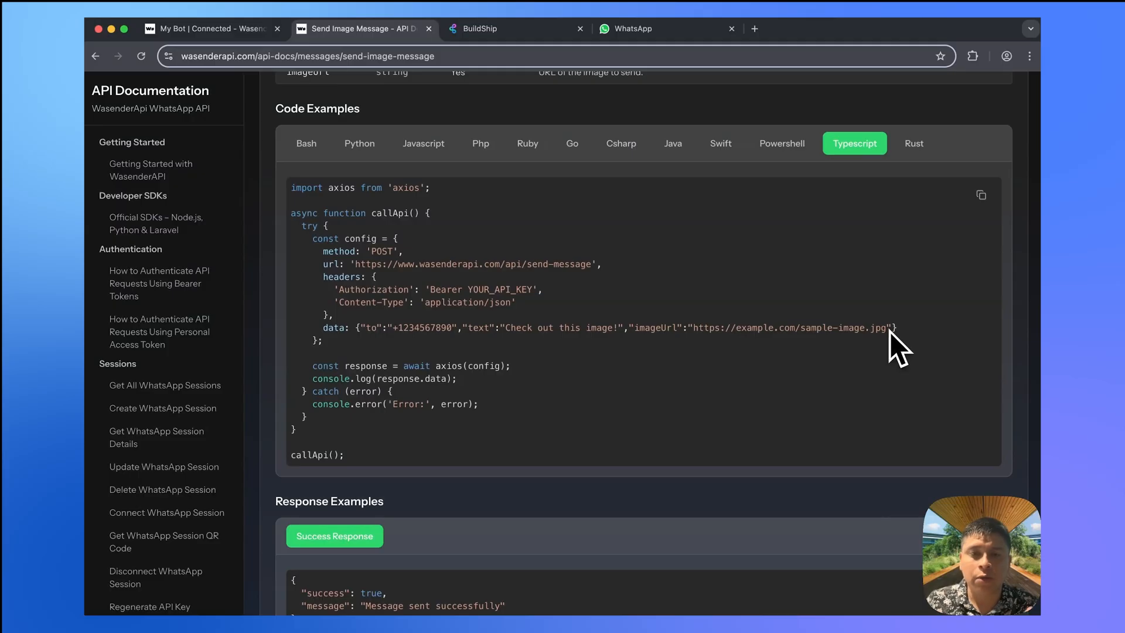
# - Add a fourth input to the Send WhatsApp node with key imageUrl and label Image URL
pyautogui.click(520, 39)
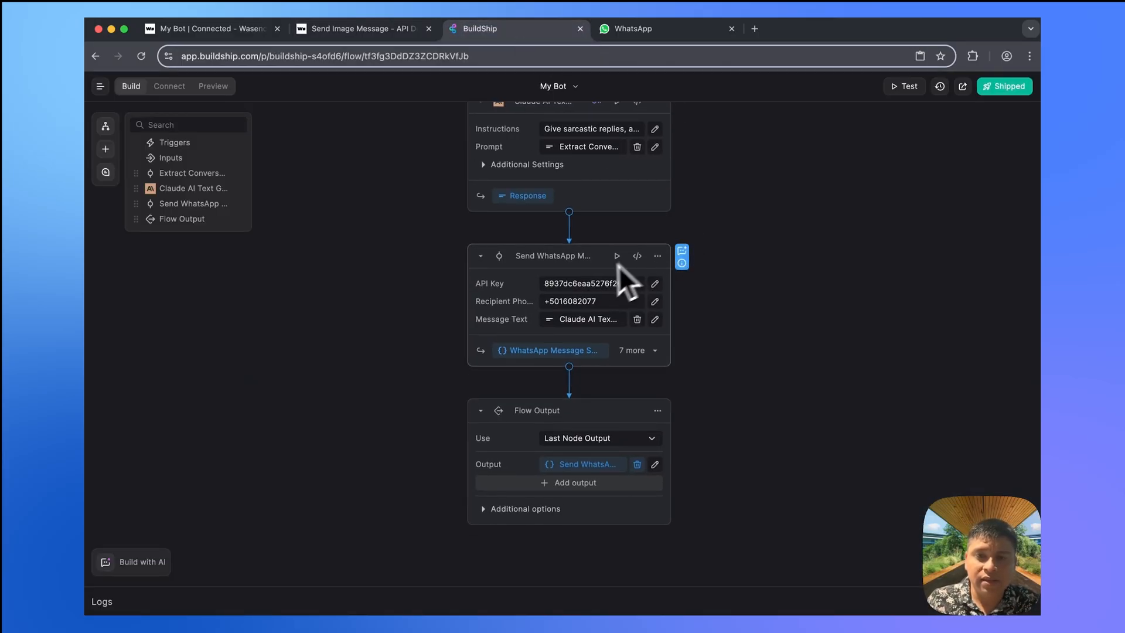
pyautogui.click(637, 256)
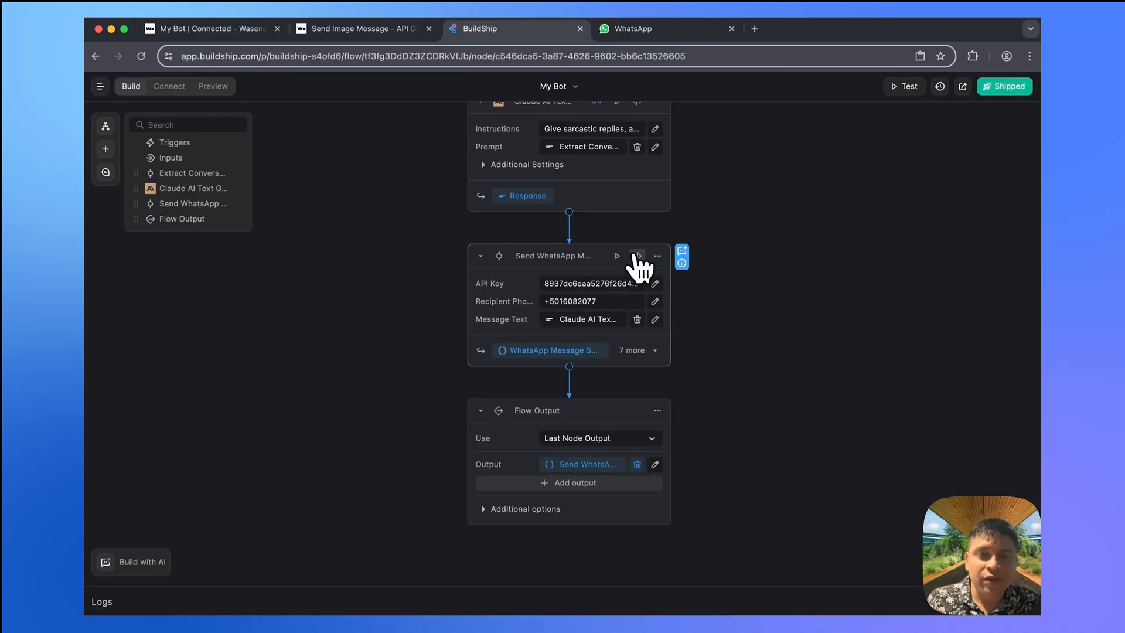
pyautogui.click(409, 118)
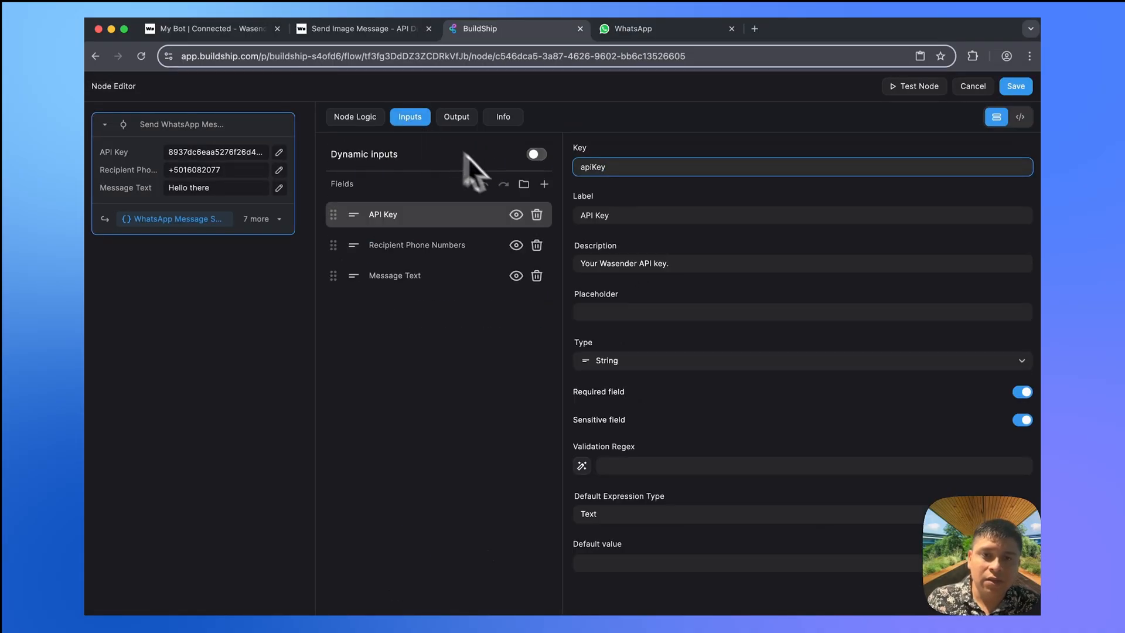
pyautogui.click(544, 184)
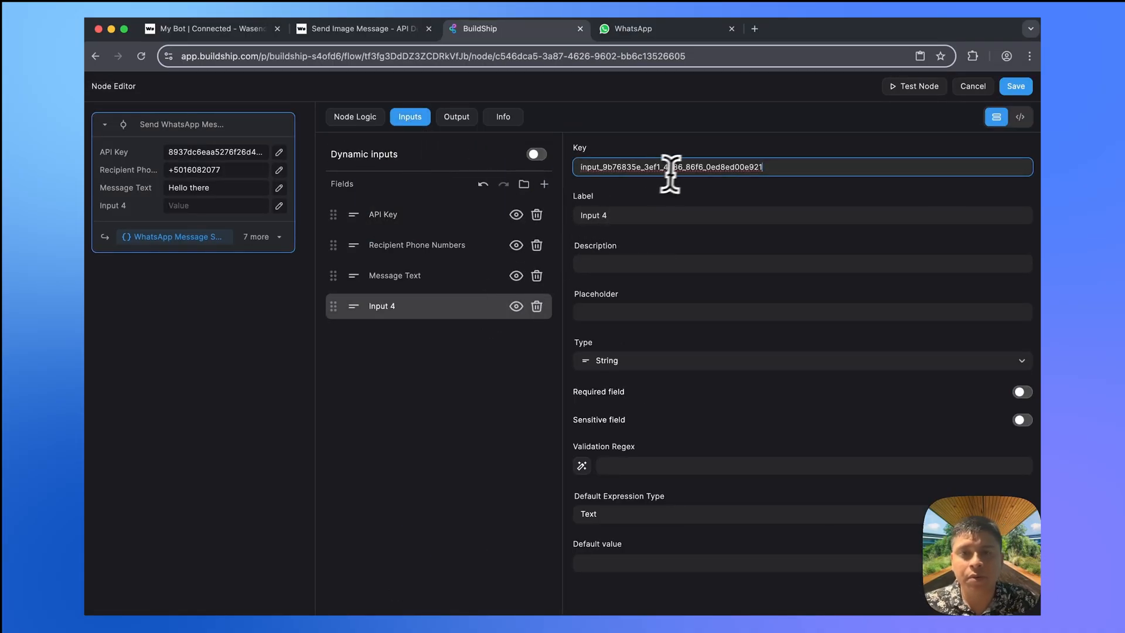
pyautogui.press('super+a')
pyautogui.write('imageUrl')
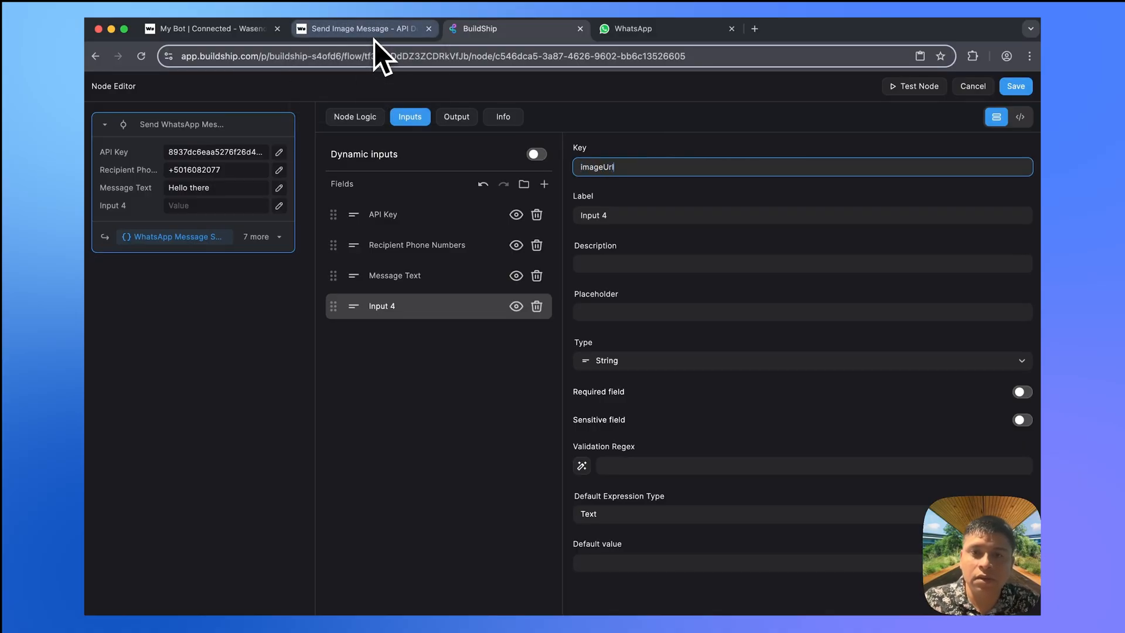
pyautogui.click(658, 216)
pyautogui.press('super+a')
pyautogui.write('Img')
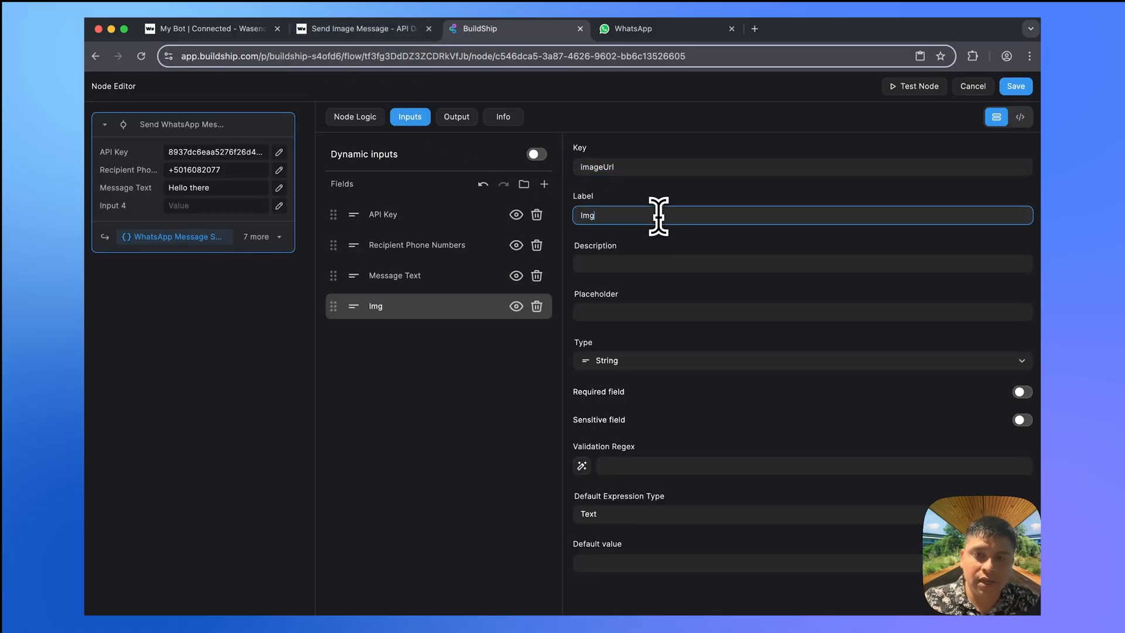
pyautogui.press('BackSpace')
pyautogui.write('age URL')
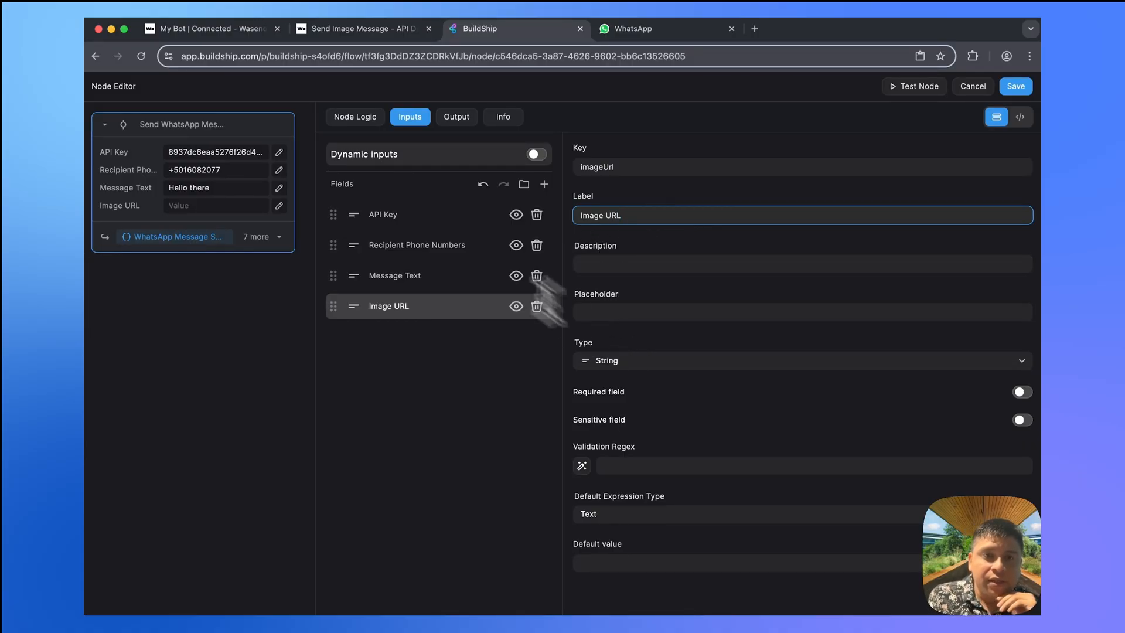
# - Add imageUrl as a new parameter after message in the node's code
pyautogui.click(355, 119)
pyautogui.click(427, 210)
pyautogui.write(',')
pyautogui.press('Return')
pyautogui.write('imageUrl')
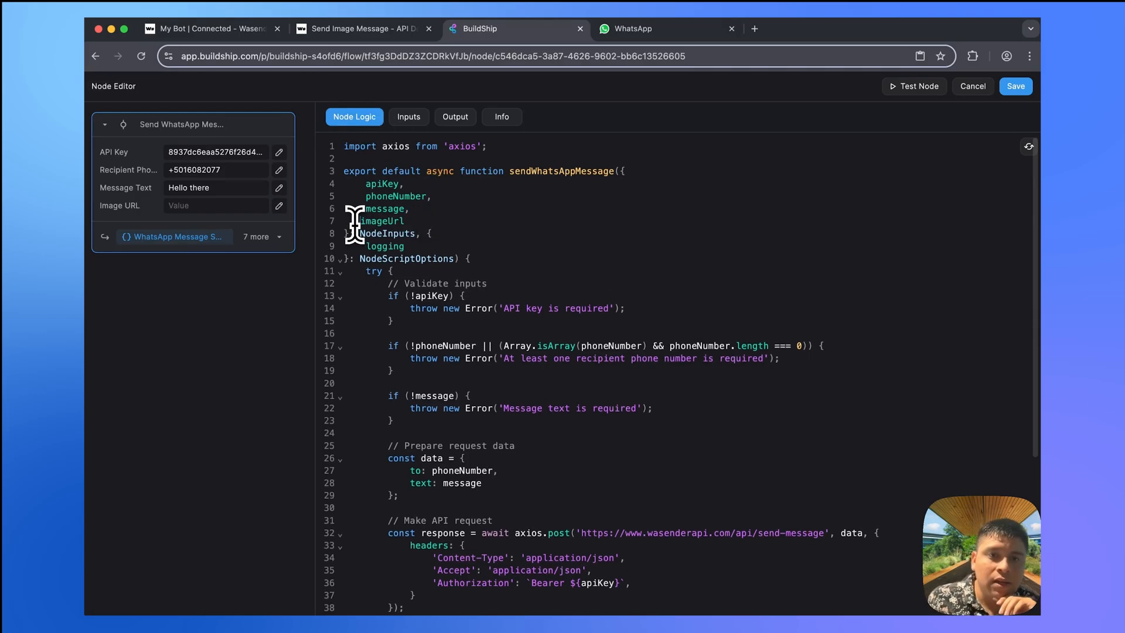
# - Copy the imageUrl line from the API docs and paste it below text: message in the request data
pyautogui.click(354, 31)
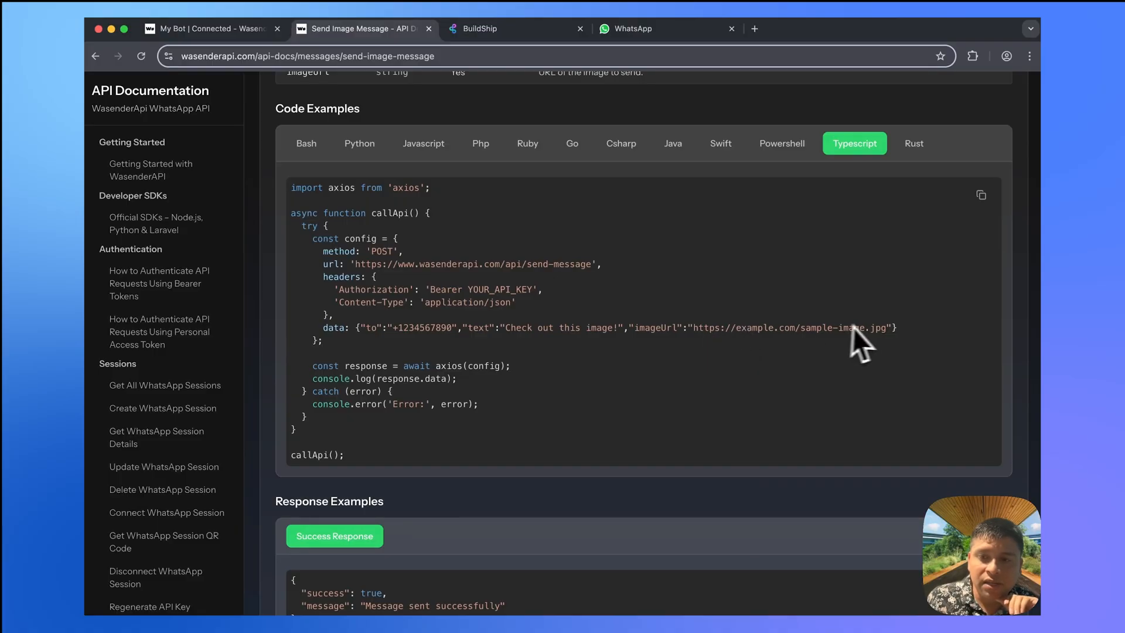
pyautogui.moveTo(892, 330); pyautogui.dragTo(628, 331)
pyautogui.hotkey('ctrl', 'c')
pyautogui.click(513, 30)
pyautogui.scroll(-2, 481, 343)
pyautogui.scroll(-5, 482, 343)
pyautogui.click(507, 280)
pyautogui.press('Return')
pyautogui.hotkey('ctrl', 'v')
# - Change the pasted line to imageUrl: imageUrl and save the node code
pyautogui.click(397, 292)
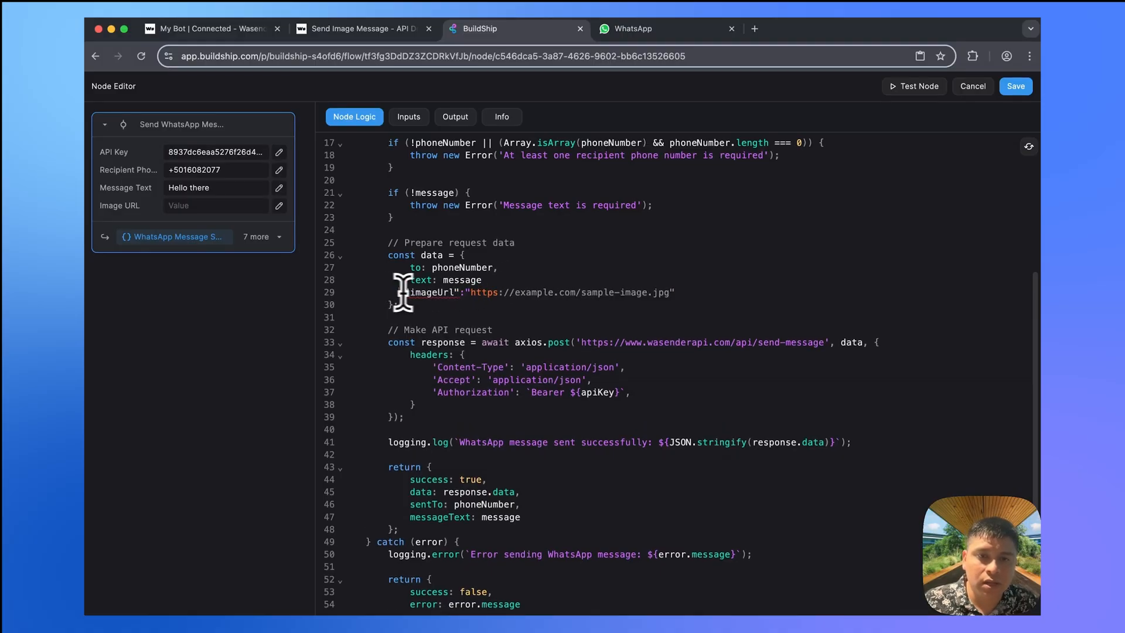
pyautogui.click(459, 291)
pyautogui.press('BackSpace')
pyautogui.click(407, 292)
pyautogui.press('BackSpace')
pyautogui.moveTo(669, 292); pyautogui.dragTo(463, 293)
pyautogui.press('BackSpace')
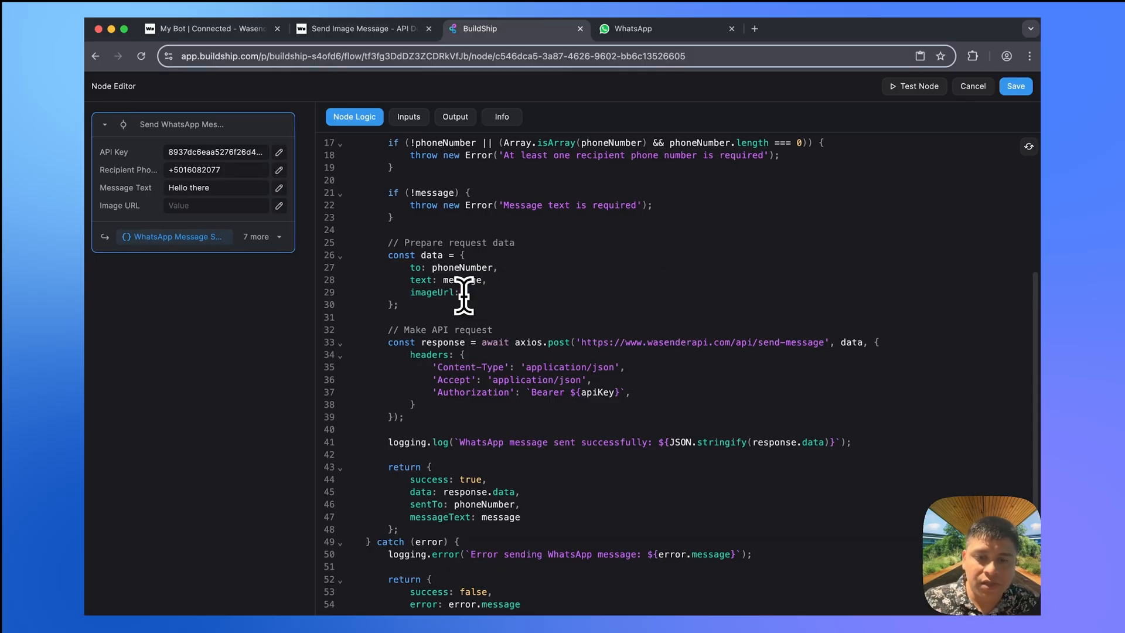
pyautogui.write('imageUrl')
pyautogui.click(1018, 87)
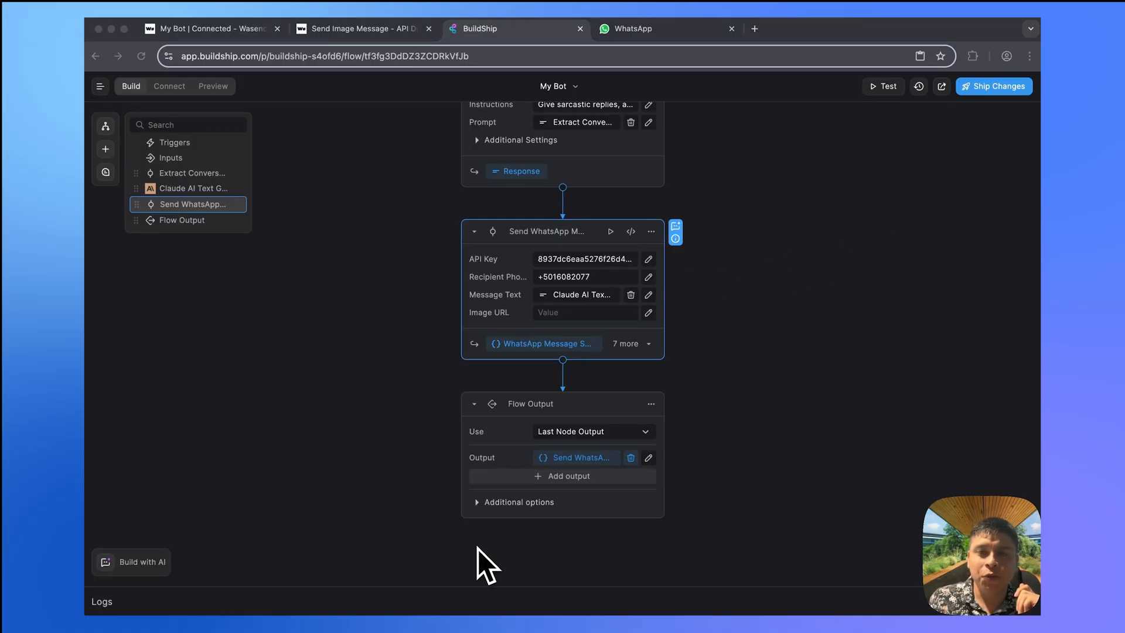
# - Check the WhatsApp bot chat, then open the options menu on the Claude AI Text node
pyautogui.scroll(5, 477, 549)
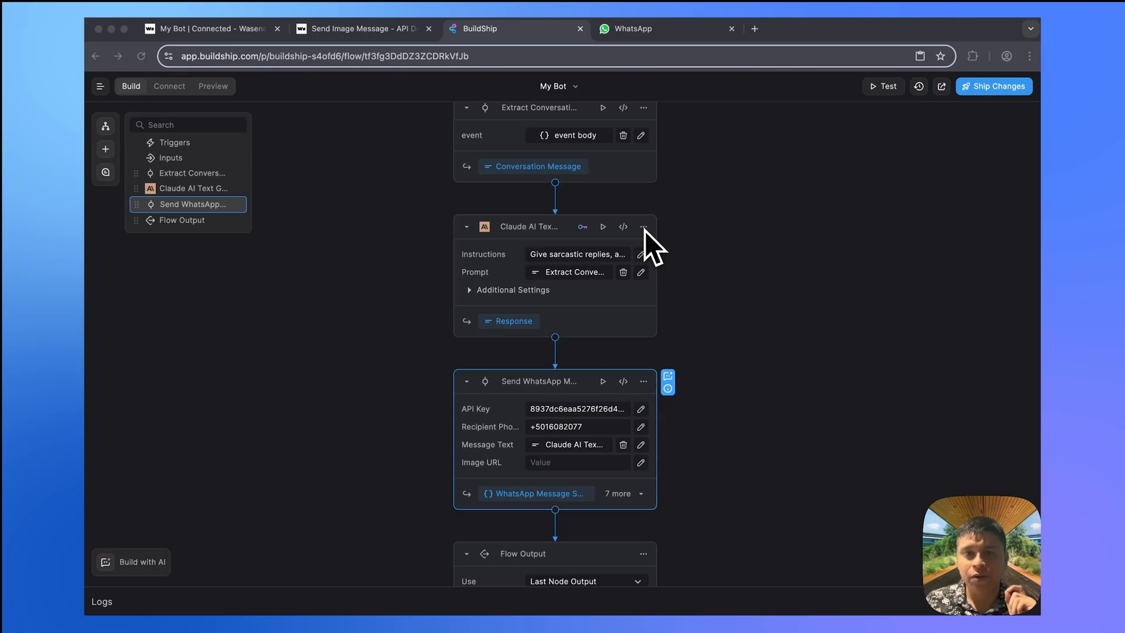
pyautogui.click(648, 30)
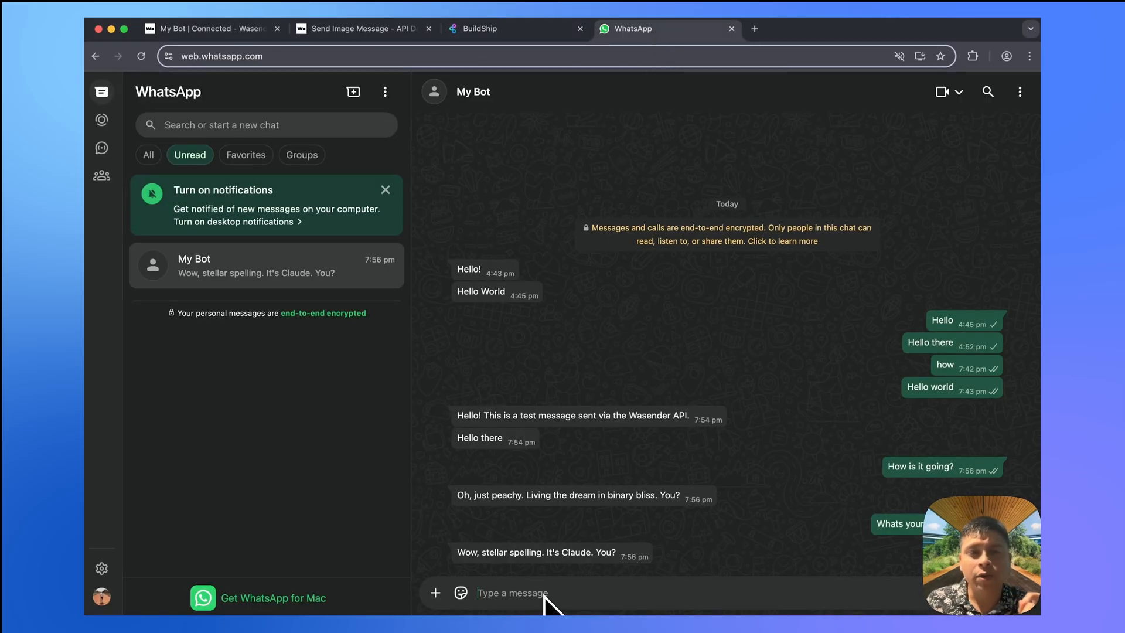
pyautogui.click(512, 28)
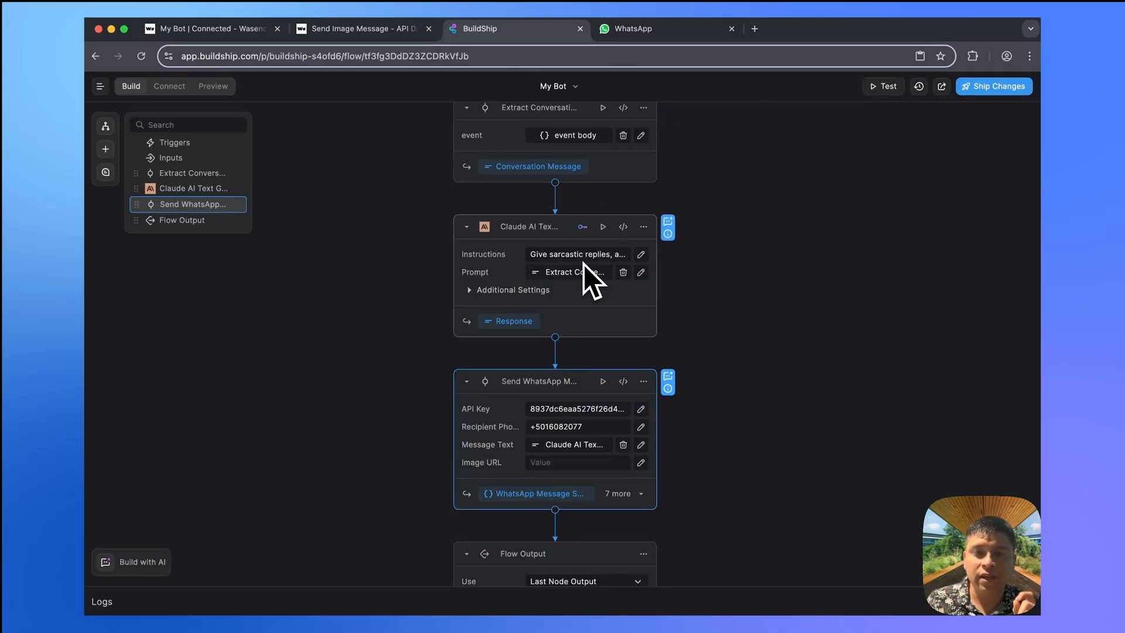
pyautogui.click(638, 29)
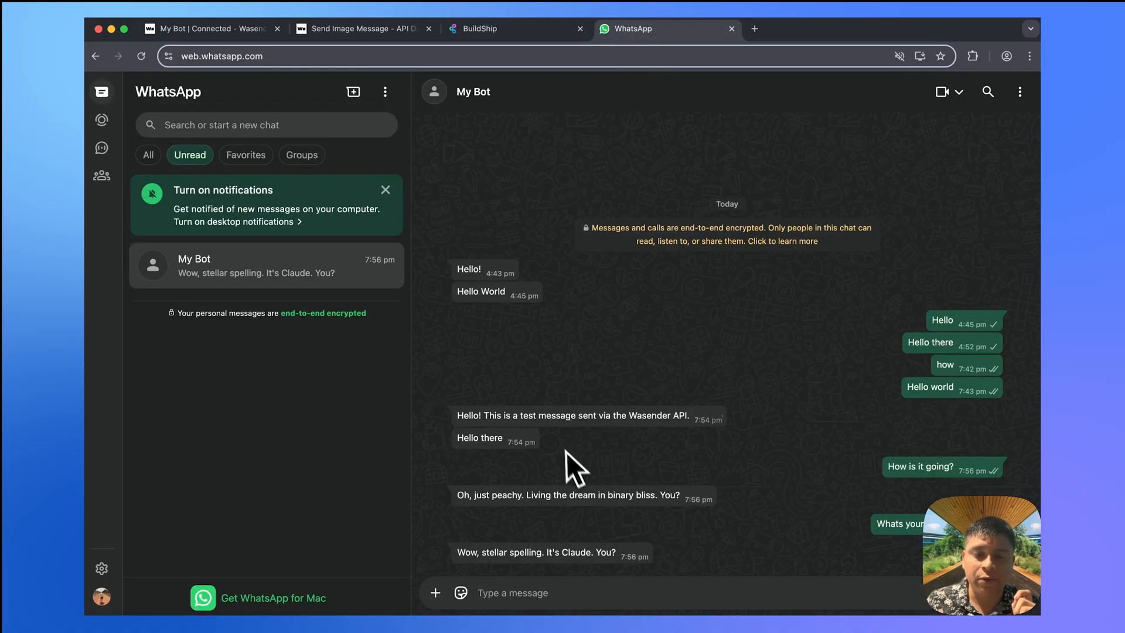
pyautogui.click(527, 29)
pyautogui.scroll(-1, 680, 294)
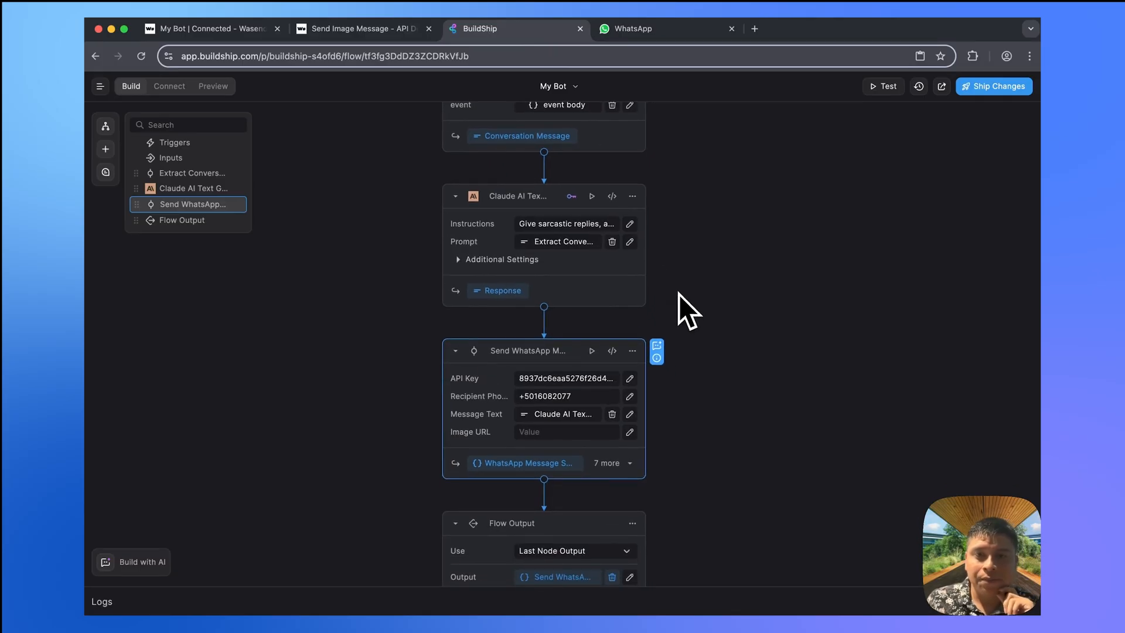
pyautogui.click(633, 197)
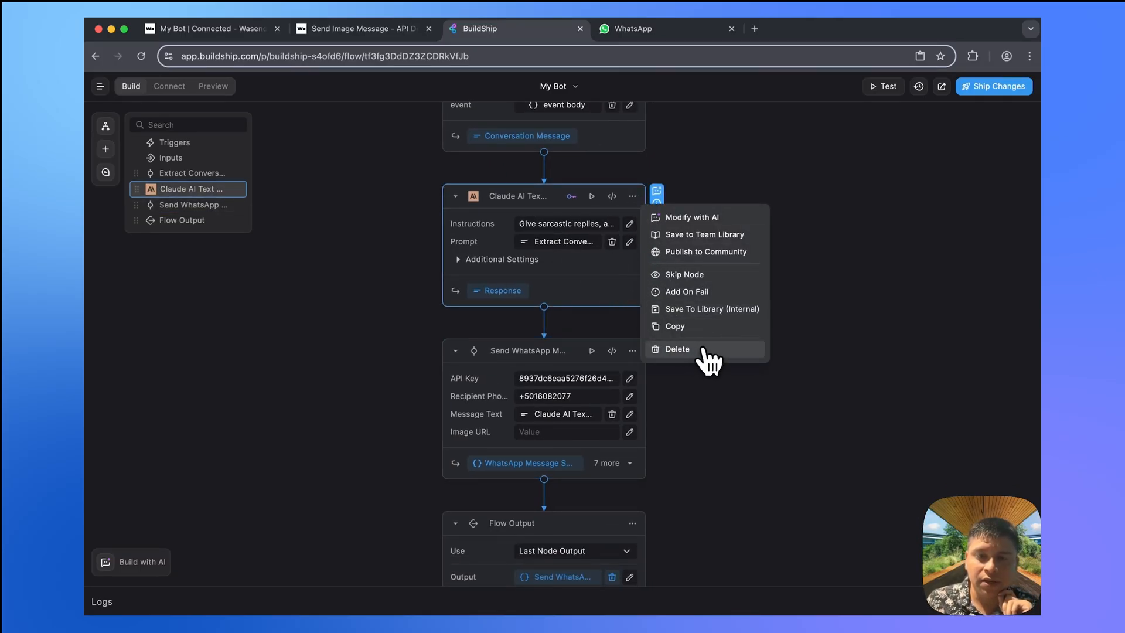
# - Replace the Claude AI text node with an OpenAI Image Generator node after Extract Conversation
pyautogui.click(678, 350)
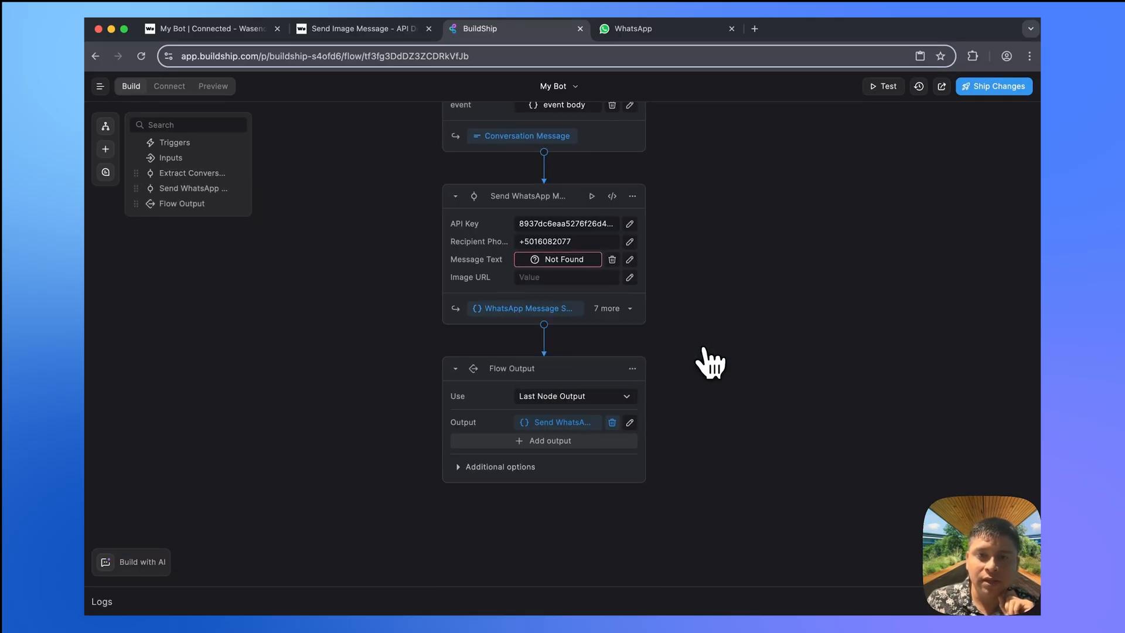
pyautogui.click(544, 152)
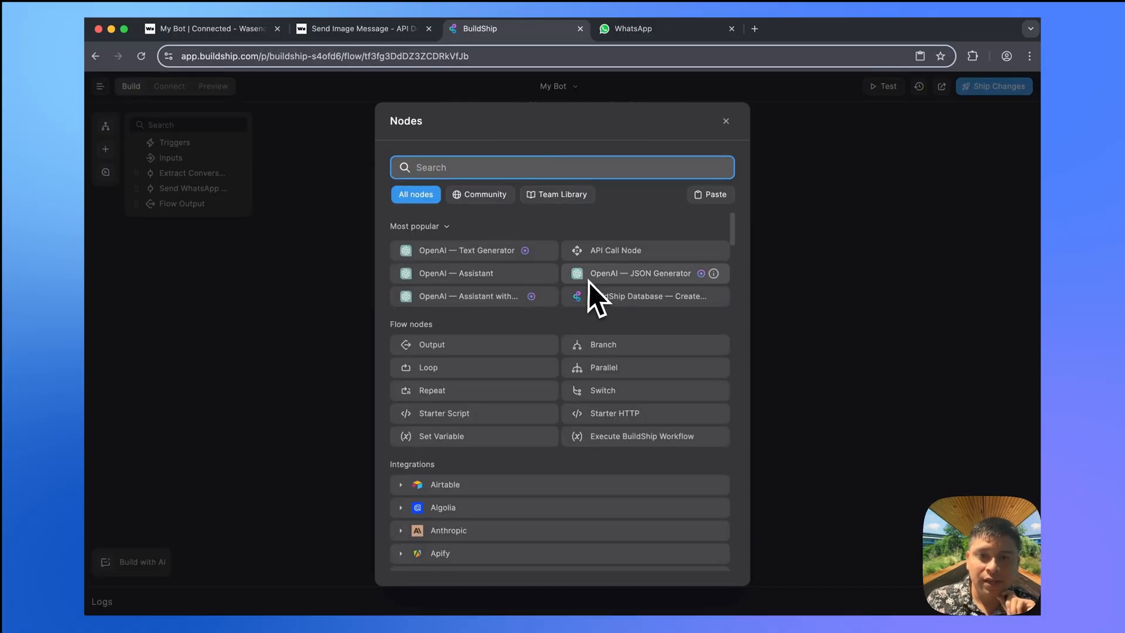
pyautogui.scroll(-5, 491, 348)
pyautogui.scroll(-10, 490, 348)
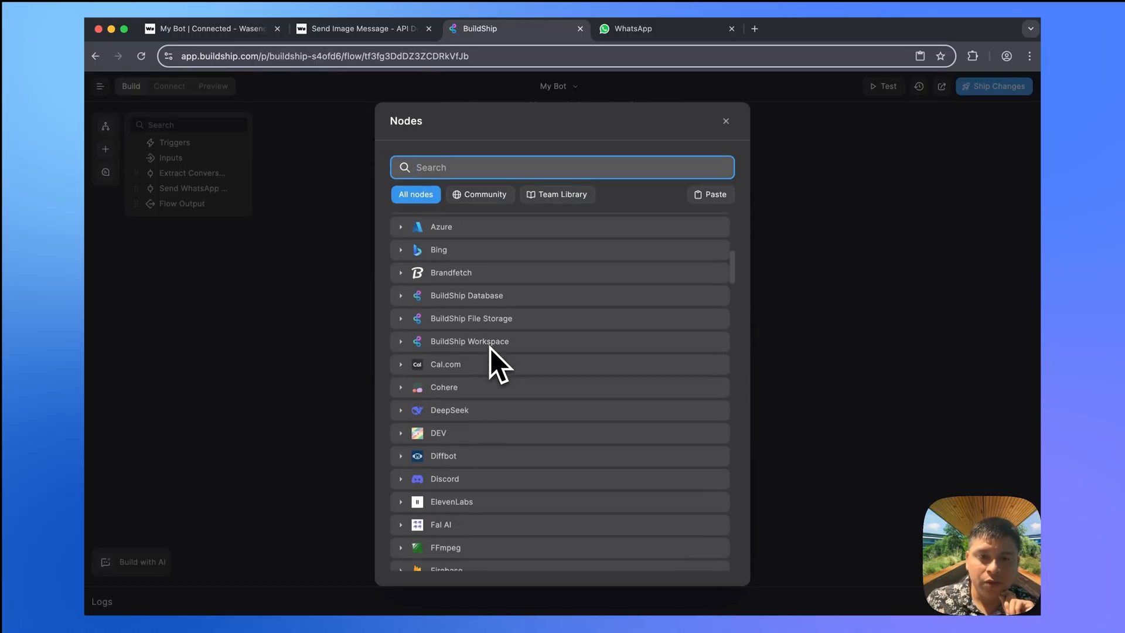
pyautogui.scroll(-8, 490, 348)
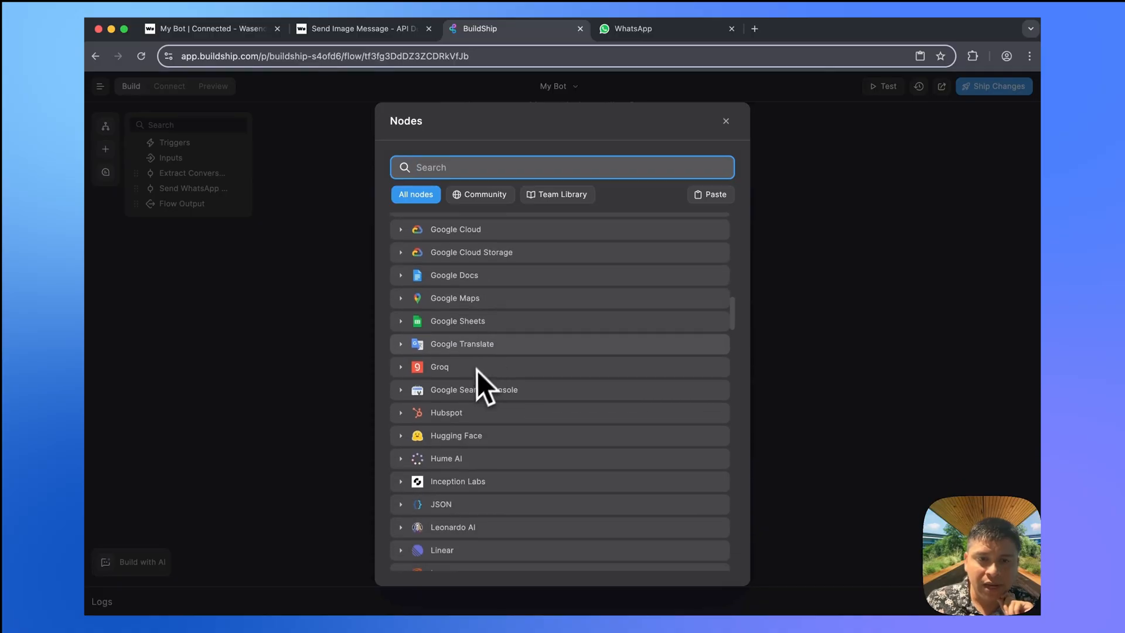
pyautogui.click(438, 332)
pyautogui.scroll(-1, 573, 424)
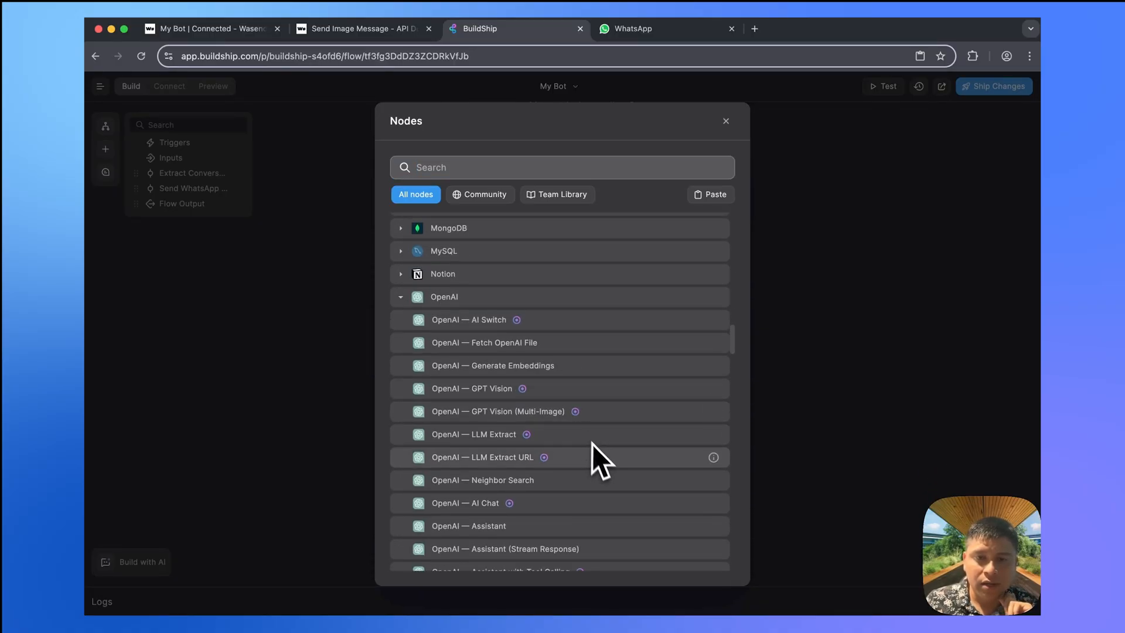
pyautogui.scroll(-1, 596, 455)
pyautogui.scroll(-5, 596, 455)
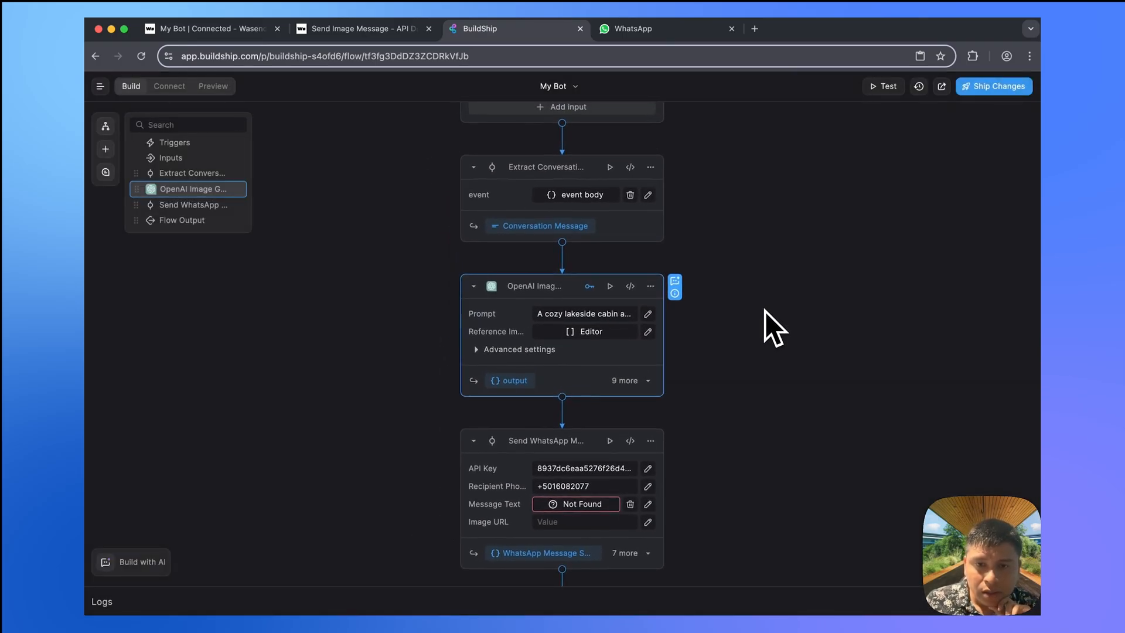
# - Switch the image node to Use Credits and set its prompt to the Extract Conversation message
pyautogui.click(590, 288)
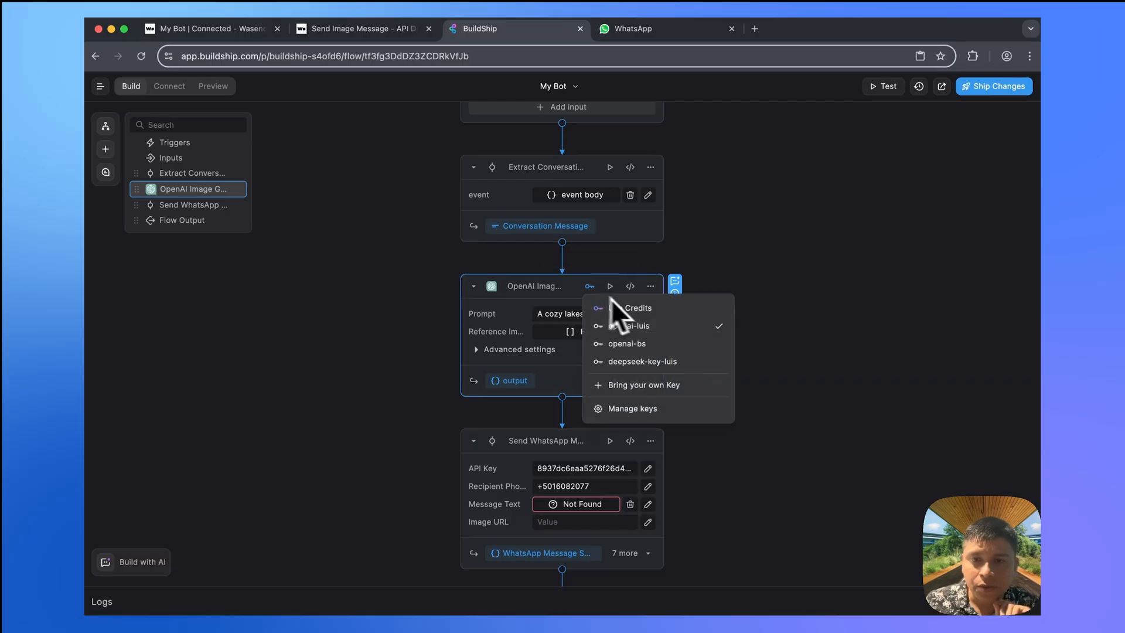
pyautogui.click(633, 306)
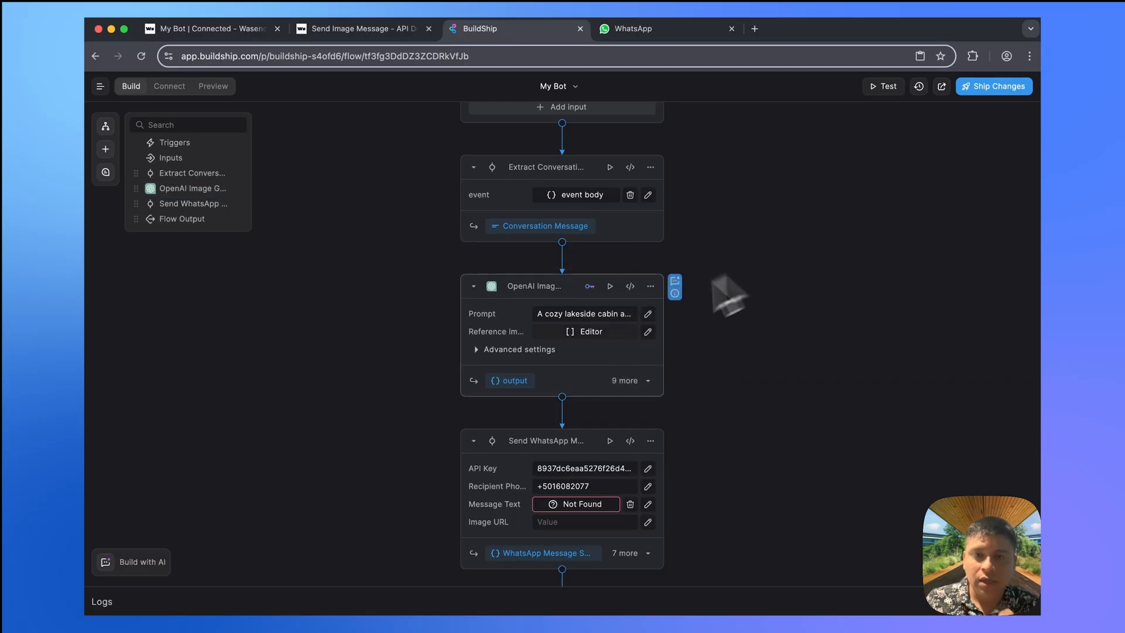
pyautogui.click(589, 313)
pyautogui.press('BackSpace')
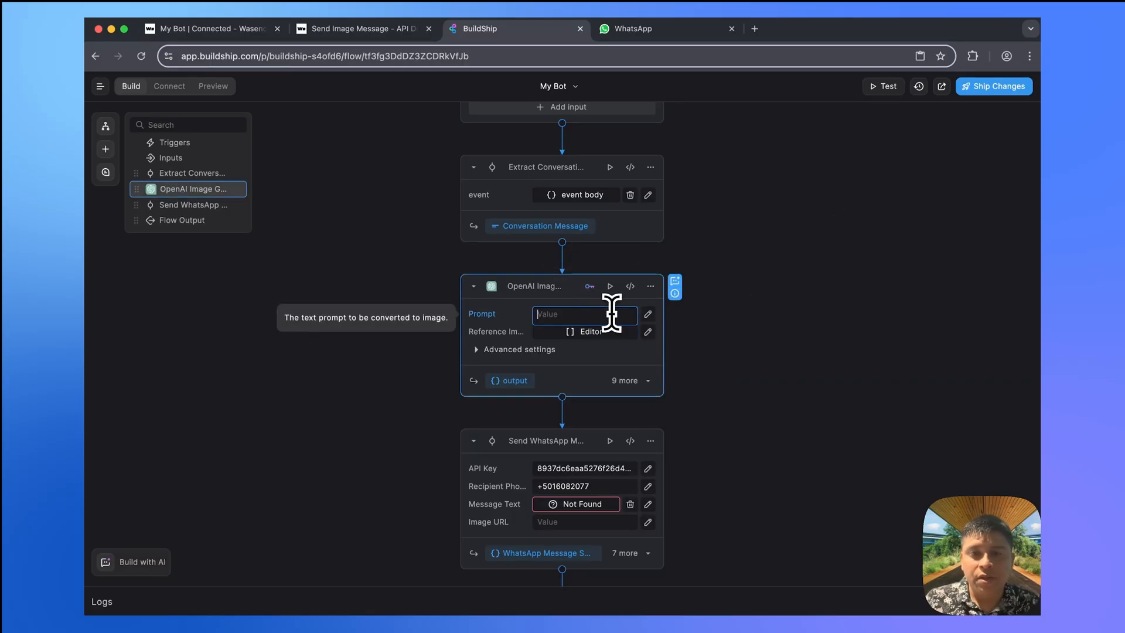
pyautogui.click(647, 315)
pyautogui.click(588, 347)
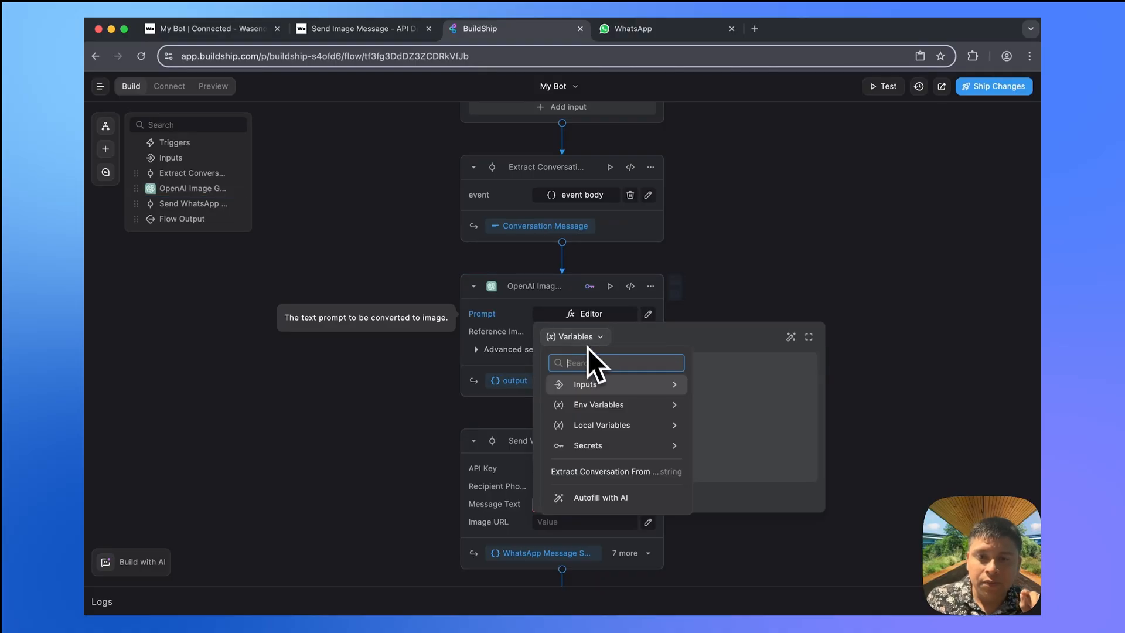
pyautogui.click(617, 469)
pyautogui.click(764, 269)
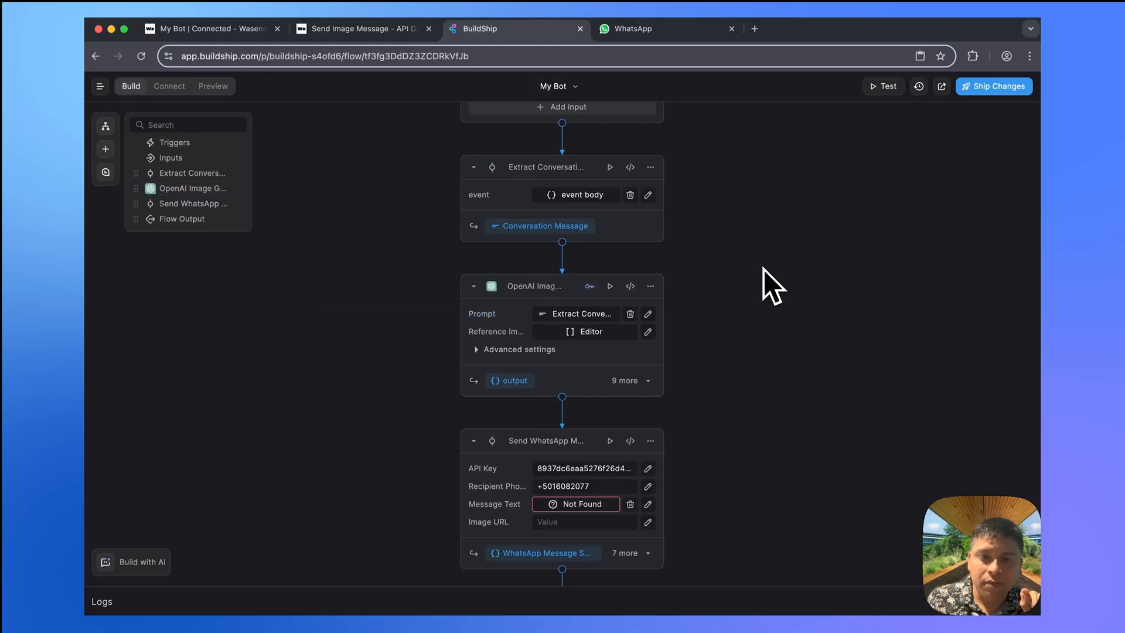
pyautogui.click(535, 358)
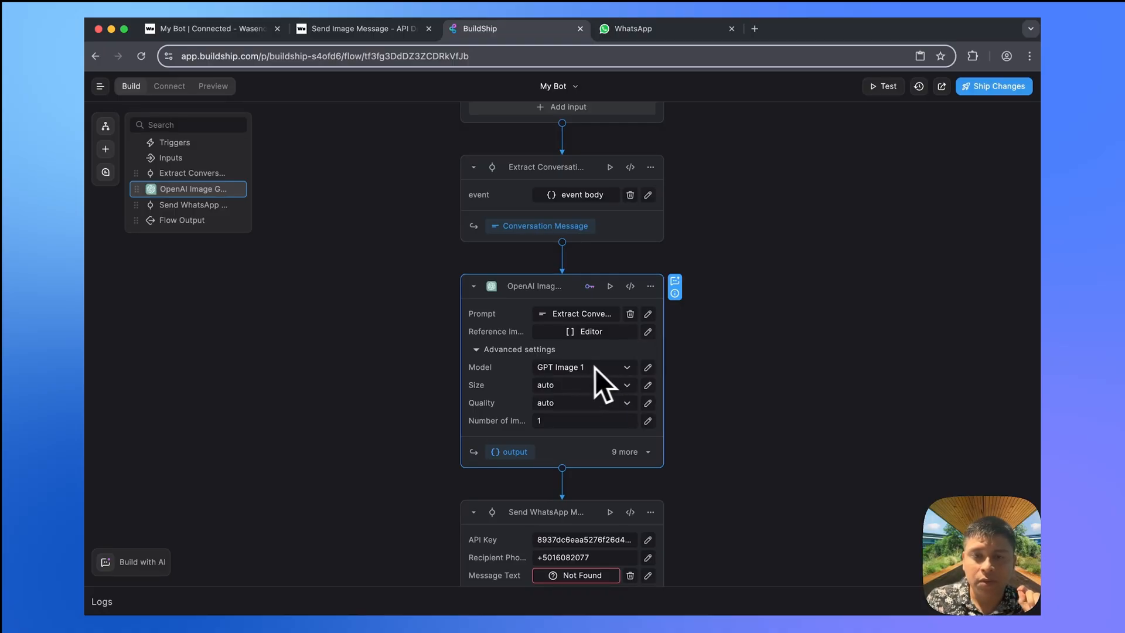
pyautogui.click(522, 350)
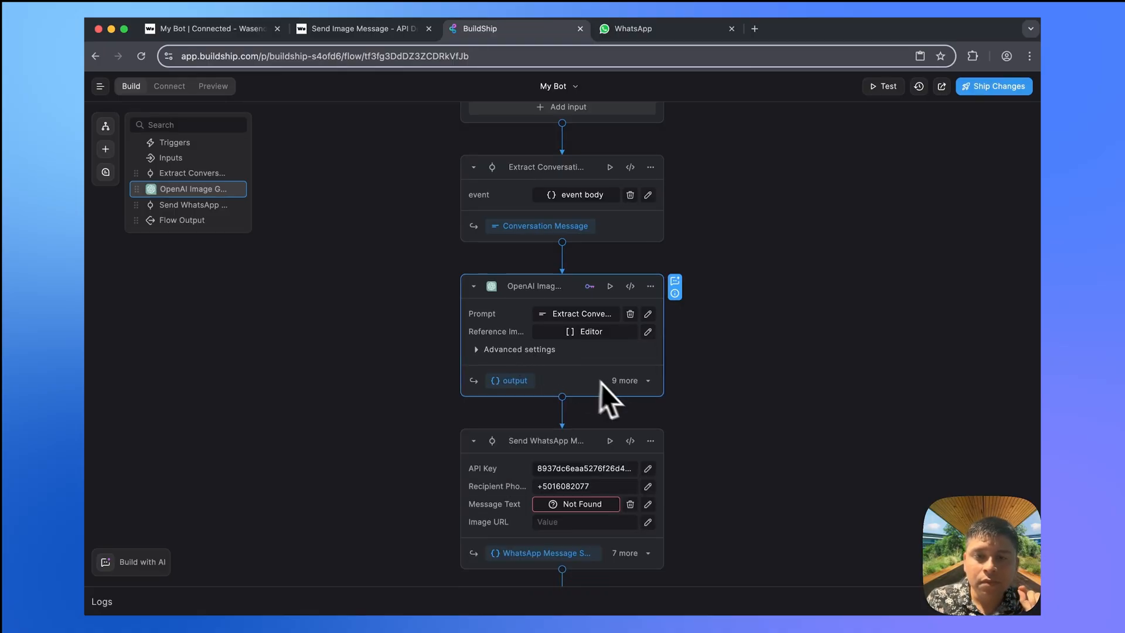
pyautogui.scroll(-2, 710, 409)
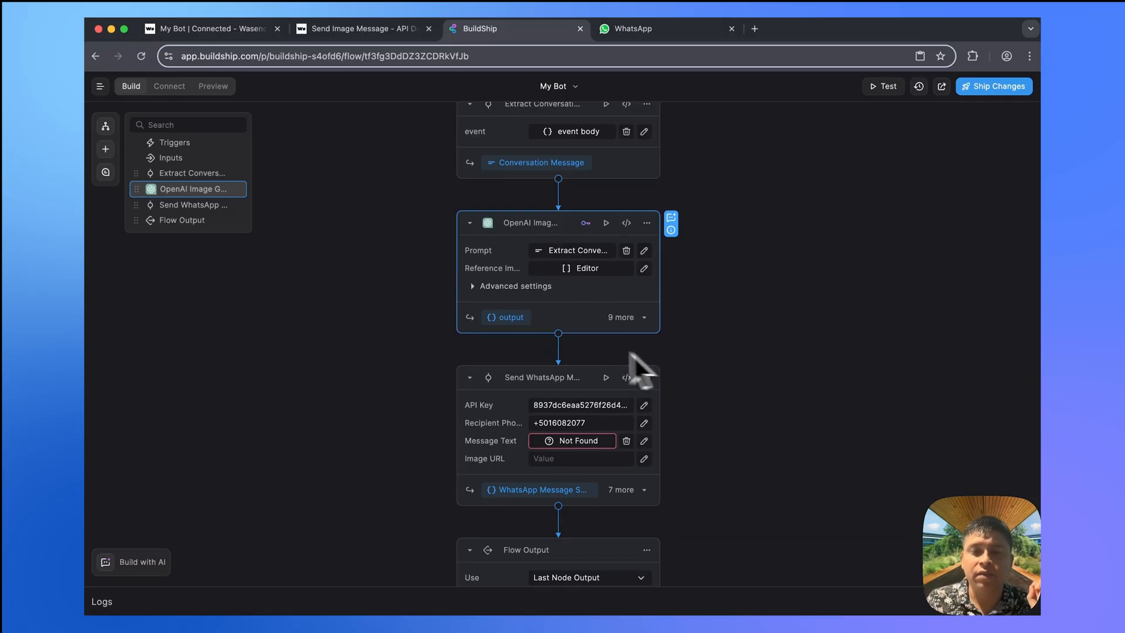
# - Insert a BuildShip File Storage Upload File node right after the OpenAI Image Generator
pyautogui.click(558, 334)
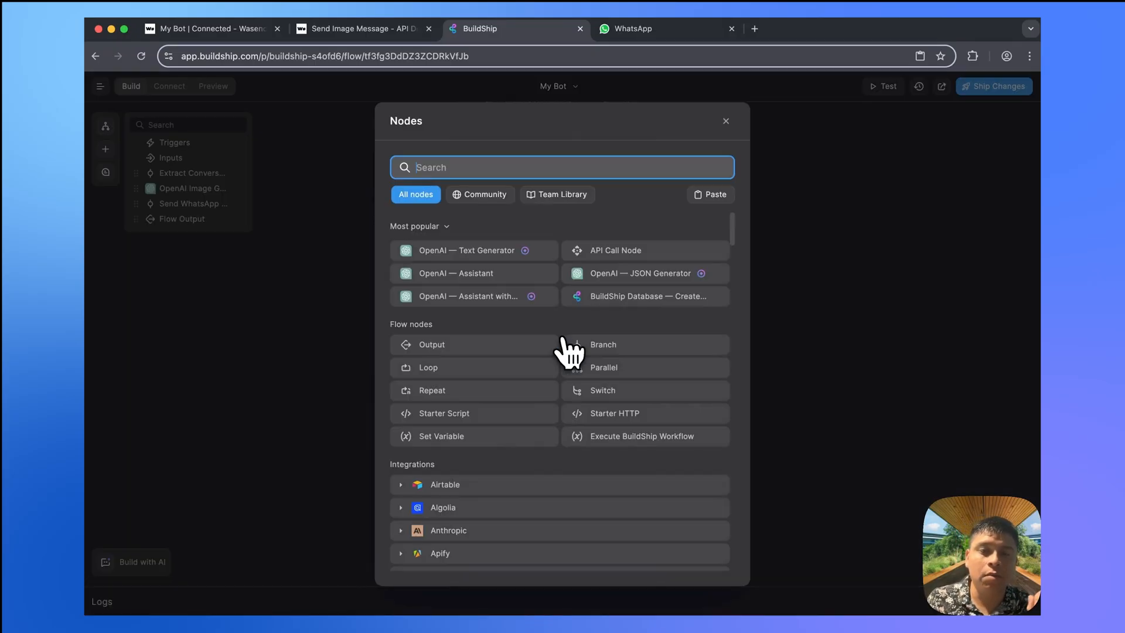
pyautogui.scroll(-8, 533, 445)
pyautogui.scroll(-2, 532, 448)
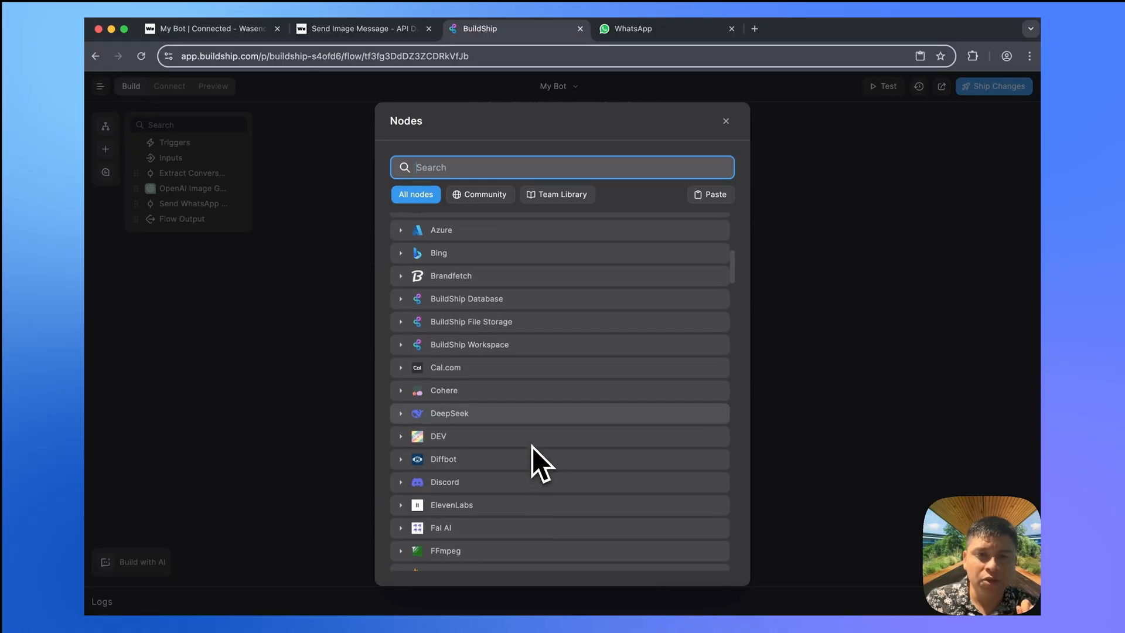
pyautogui.click(531, 321)
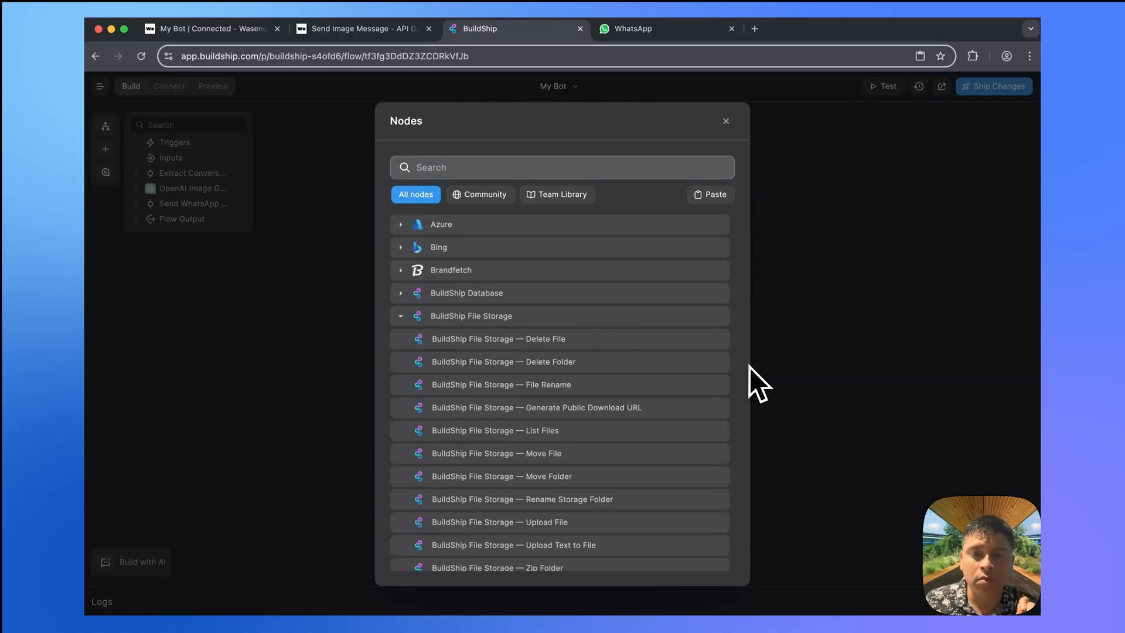
pyautogui.scroll(-2, 586, 386)
pyautogui.click(589, 463)
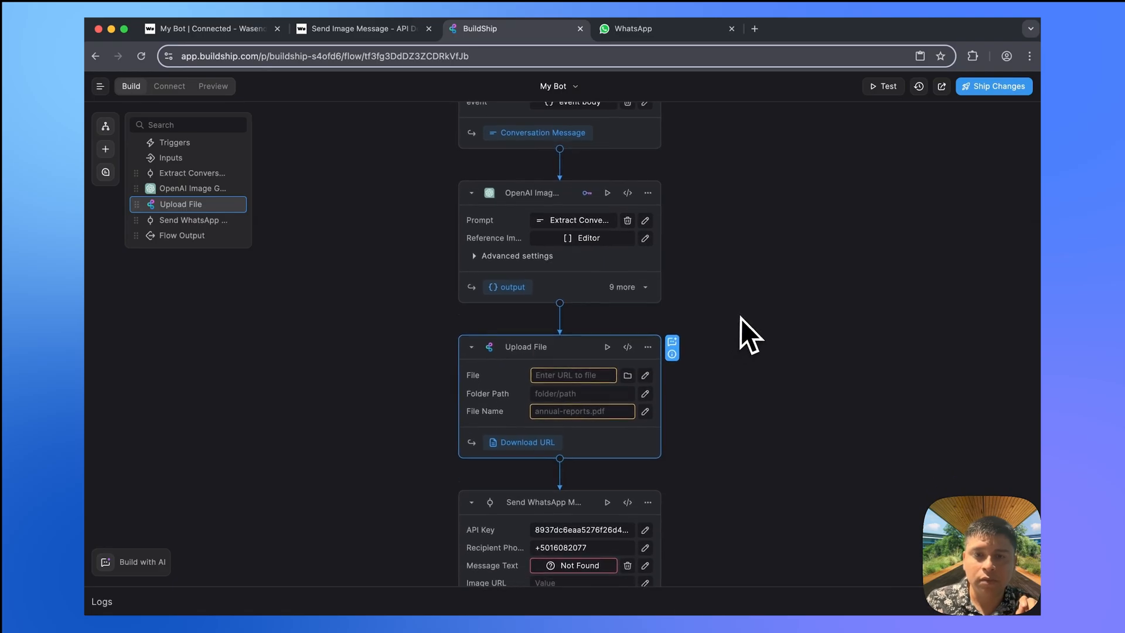
# - Upload the OpenAI generated image to folder ai_images with file name testing.png
pyautogui.click(574, 372)
pyautogui.click(619, 320)
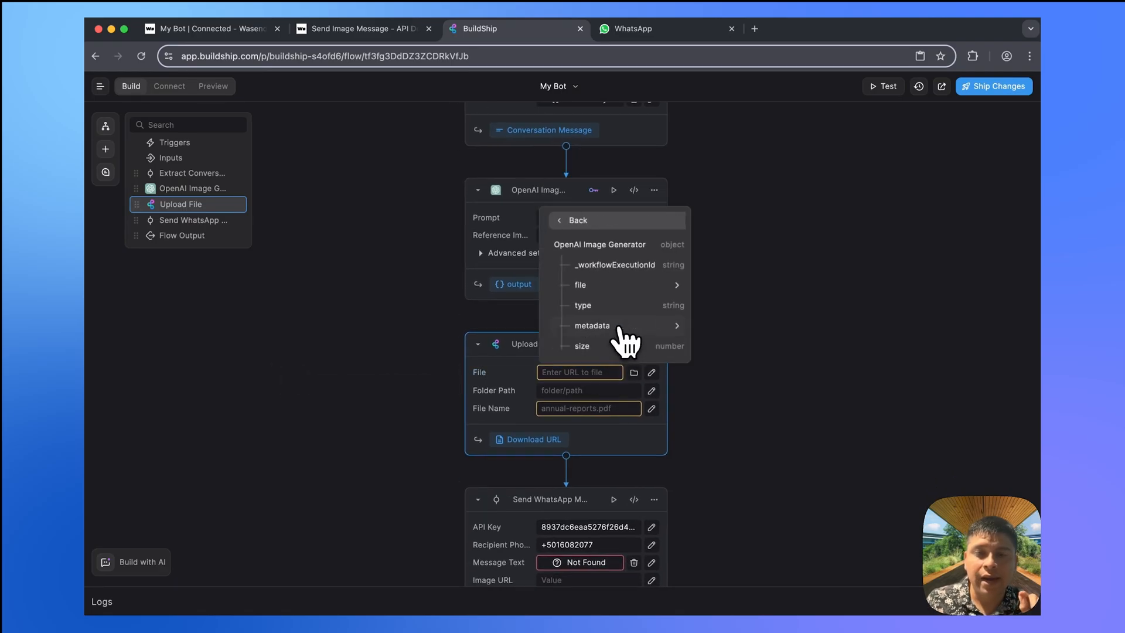
pyautogui.click(630, 247)
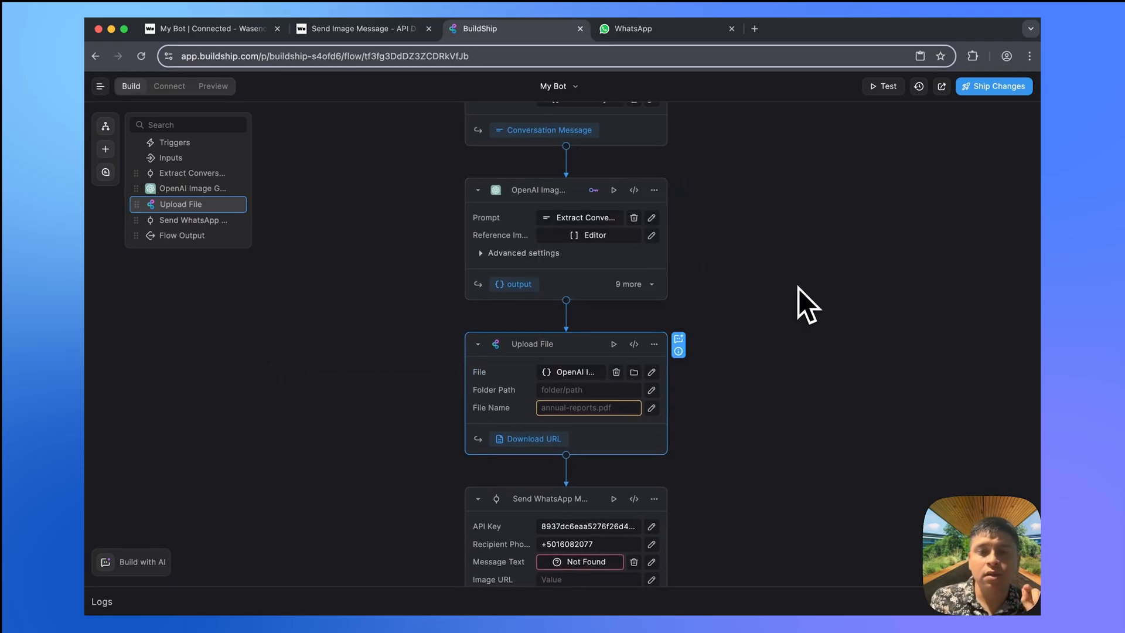
pyautogui.click(591, 389)
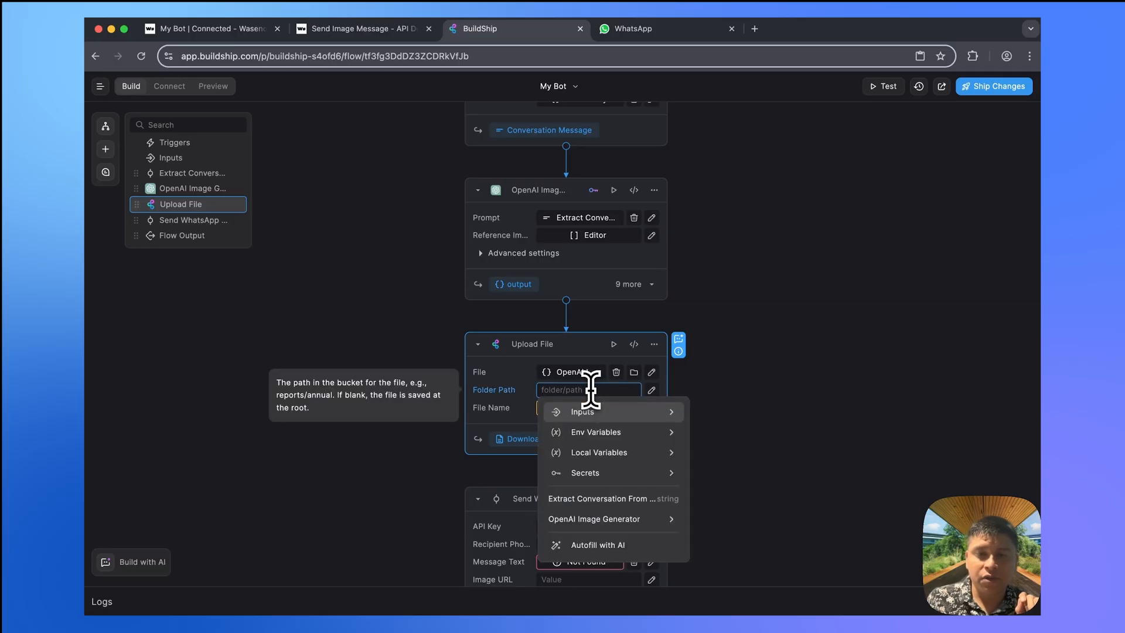
pyautogui.write('ai')
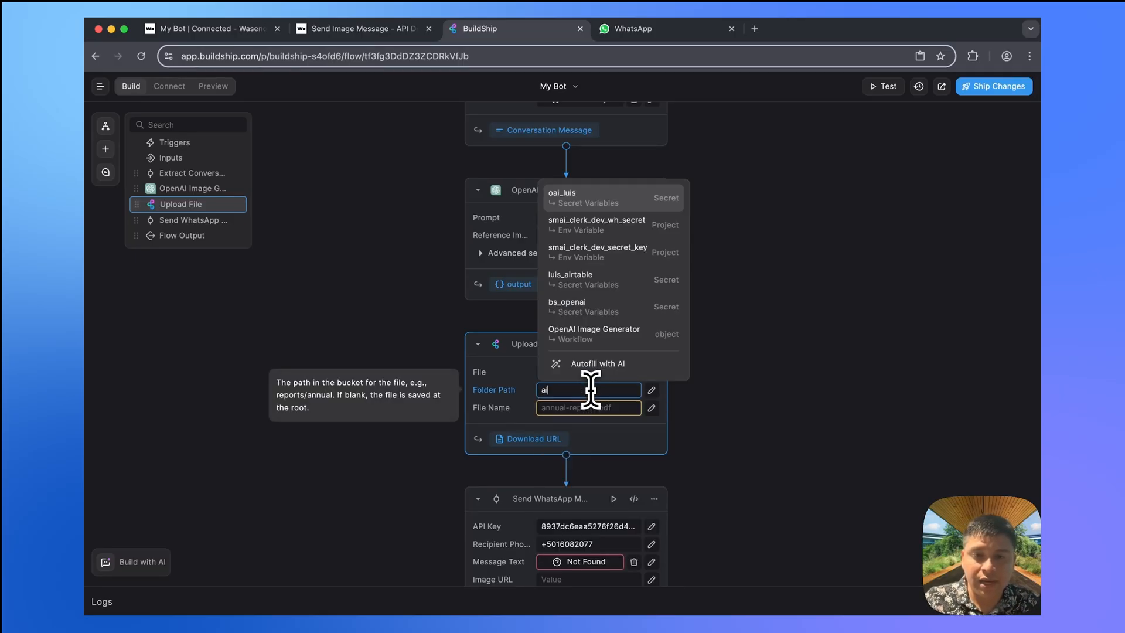
pyautogui.write('_images')
pyautogui.click(864, 369)
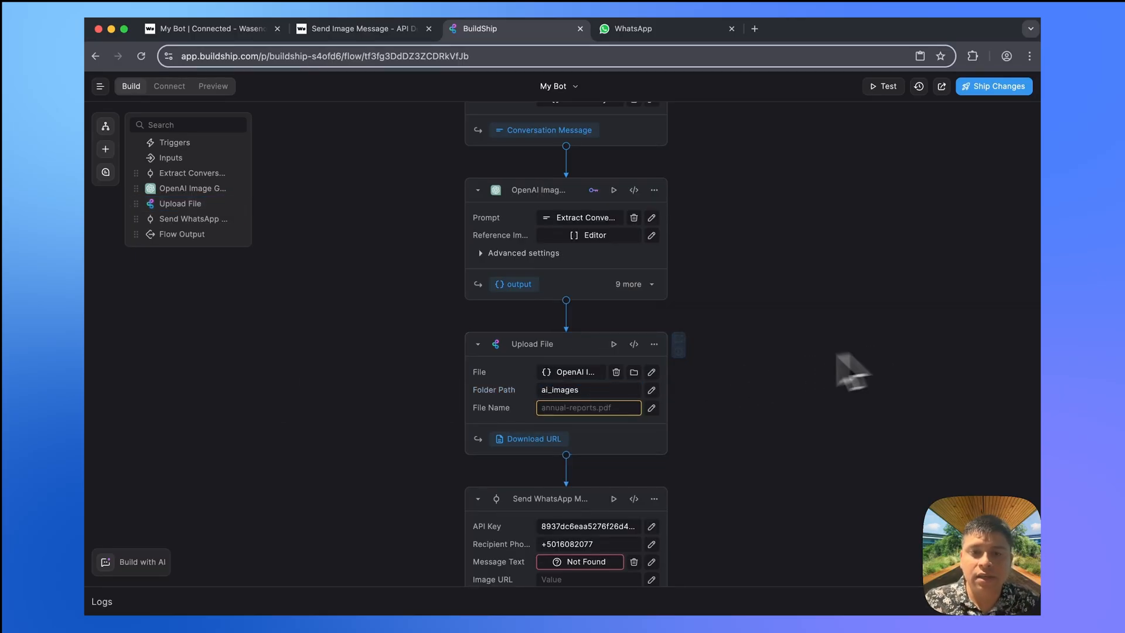
pyautogui.click(613, 408)
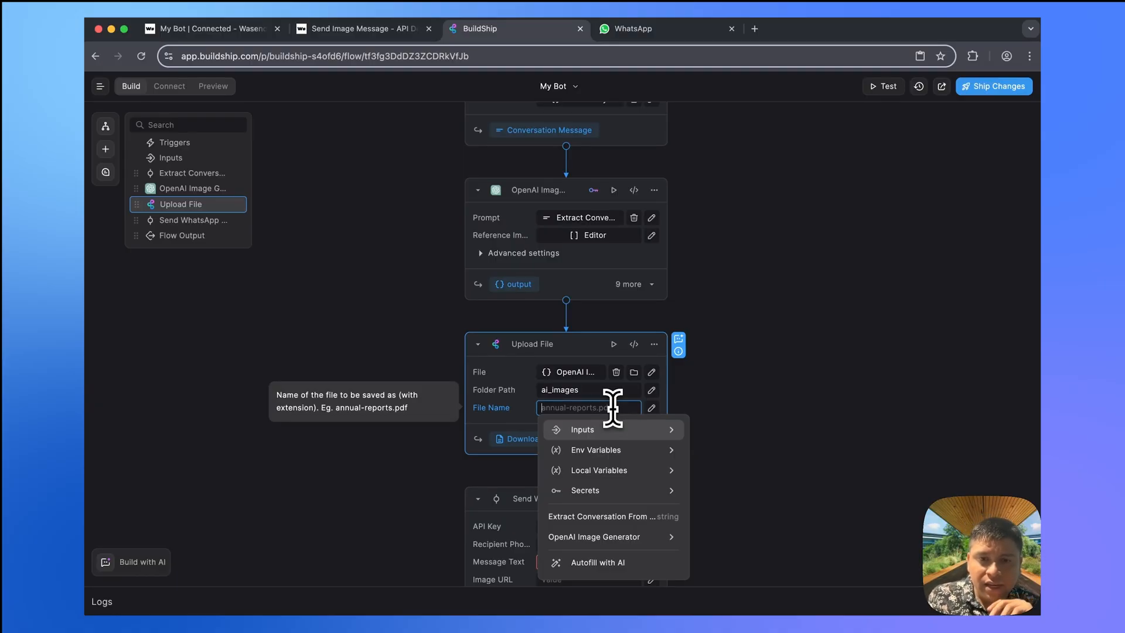
pyautogui.write('testin')
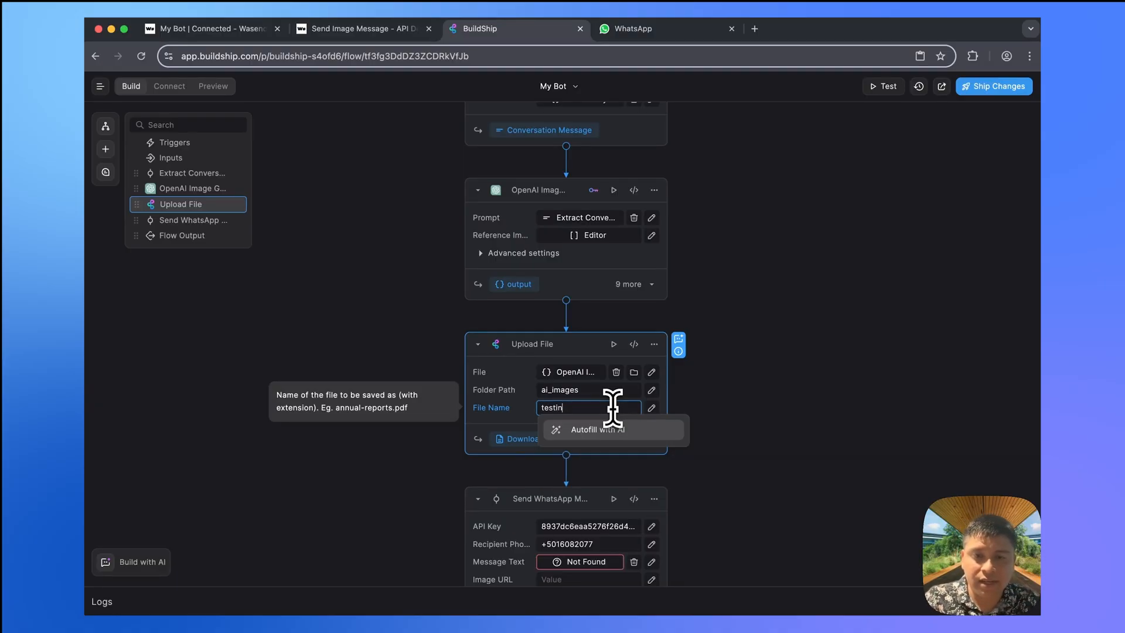
pyautogui.write('g.png')
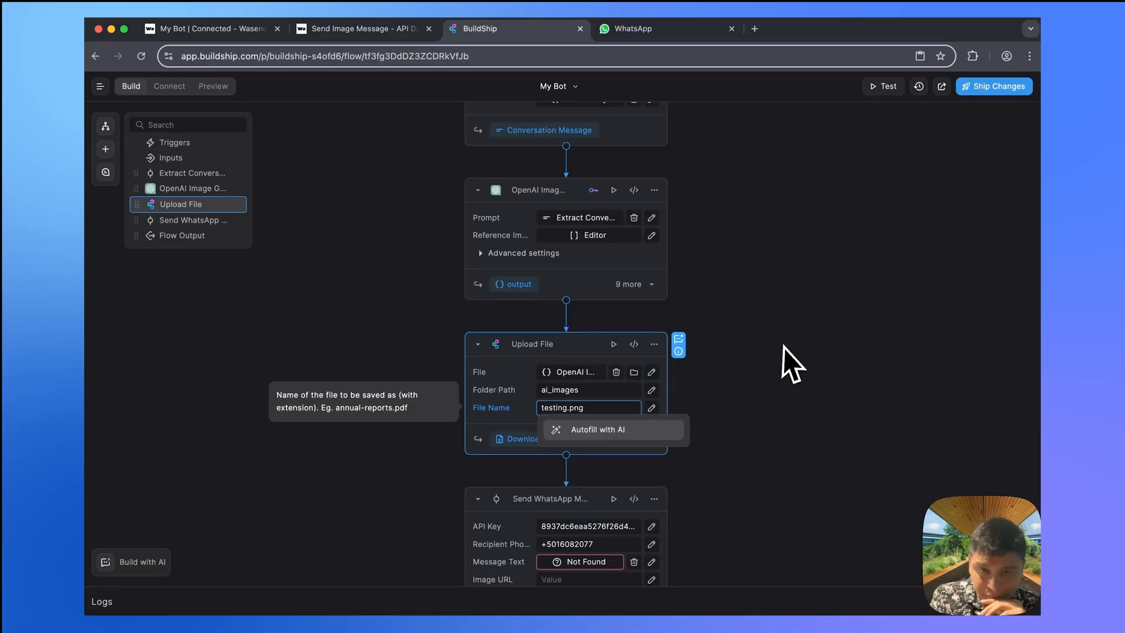
pyautogui.click(785, 347)
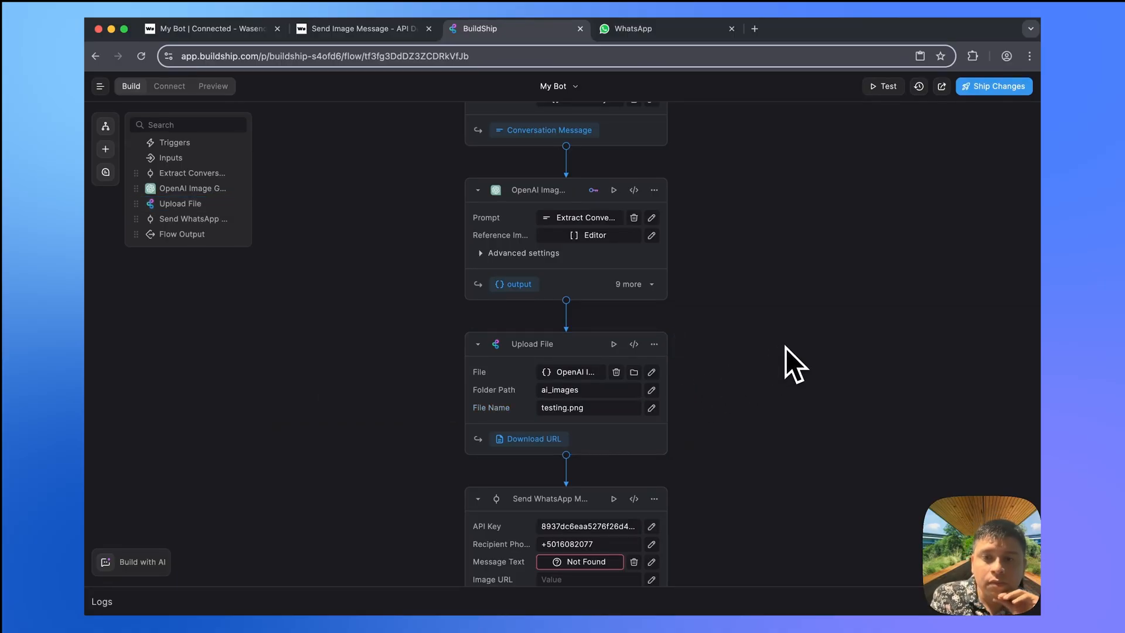
pyautogui.scroll(-2, 484, 539)
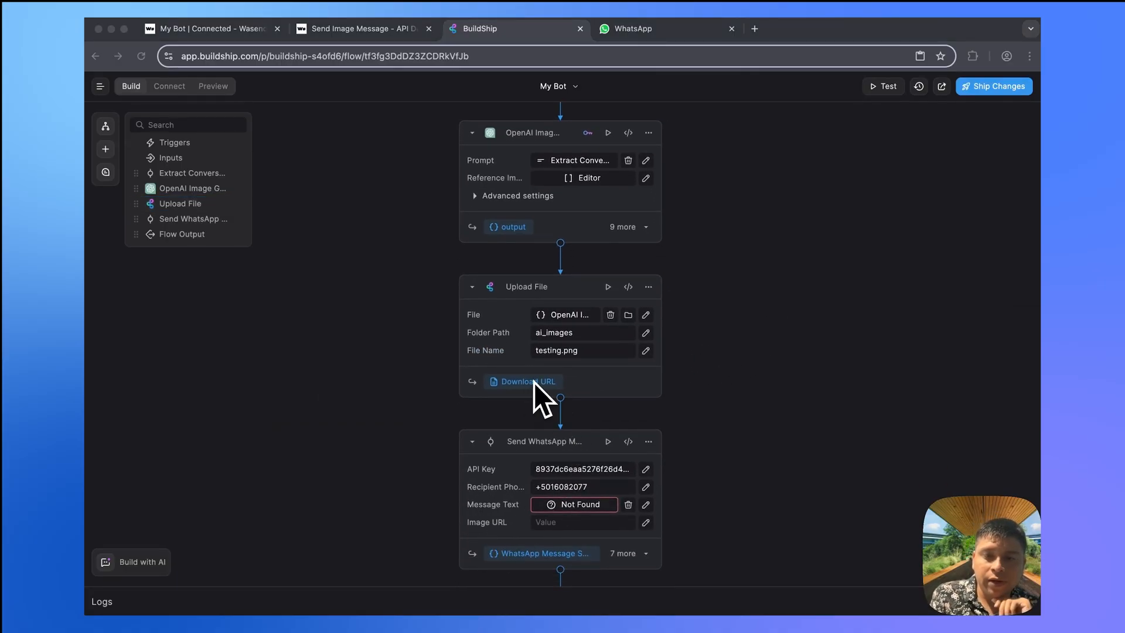
# - Set Send WhatsApp's Image URL to the Upload File output and Message Text to 'GPT Image'
pyautogui.scroll(-3, 685, 398)
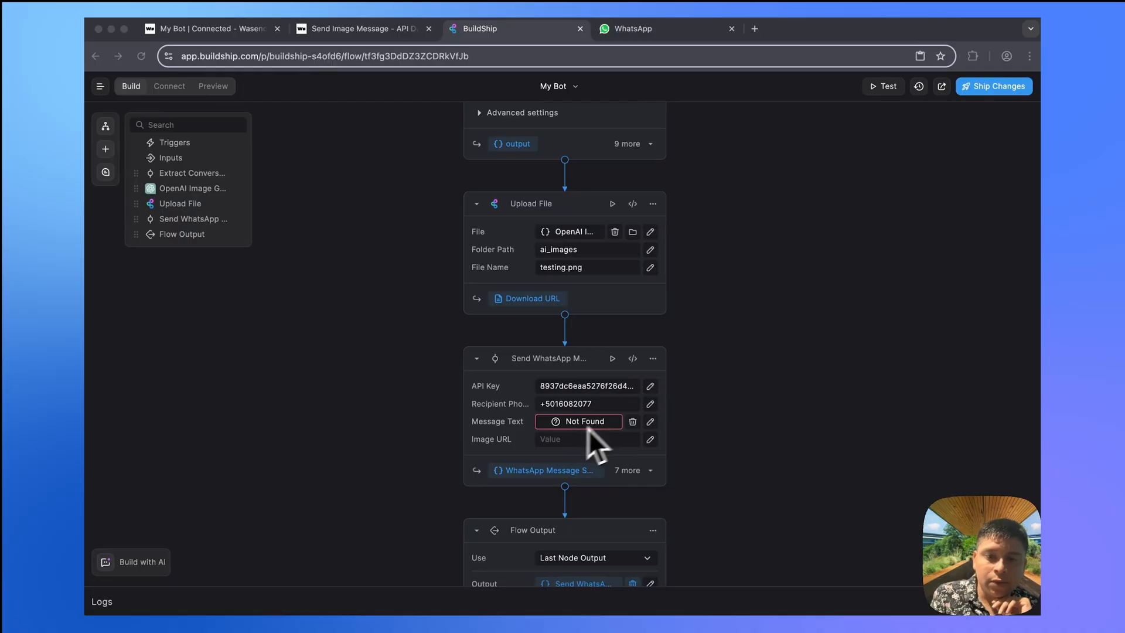
pyautogui.click(589, 439)
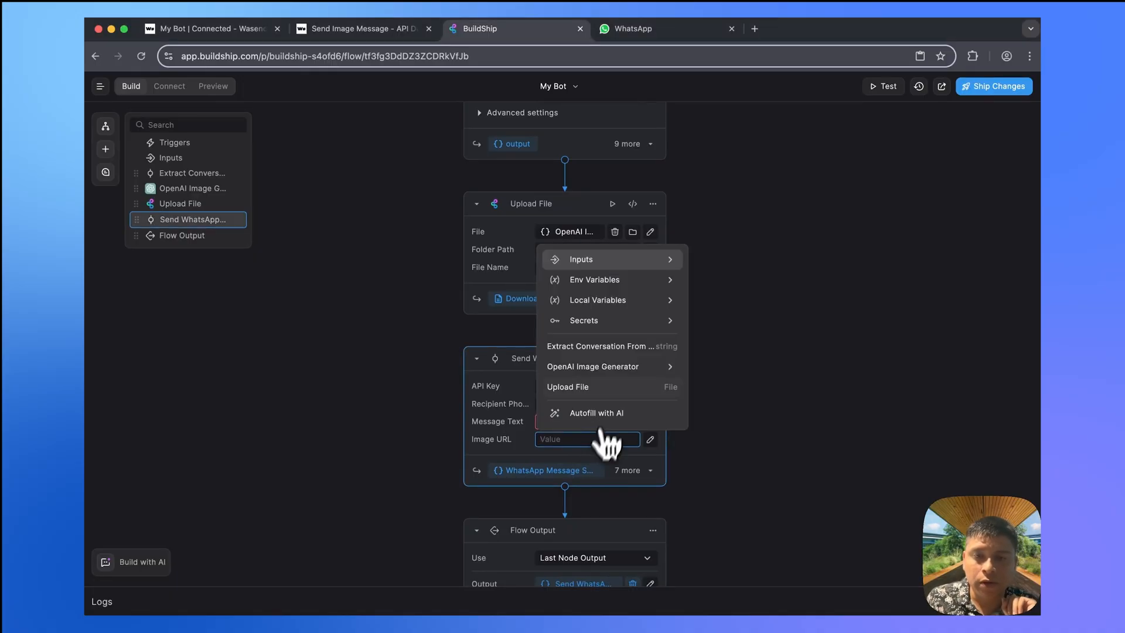
pyautogui.click(640, 390)
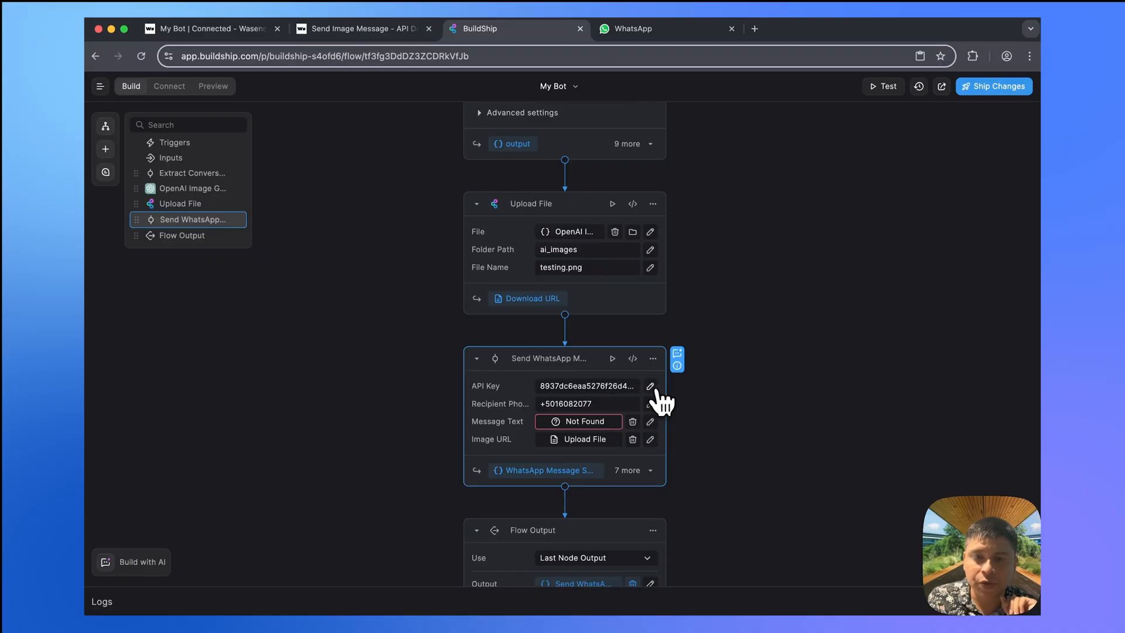
pyautogui.click(599, 431)
pyautogui.click(715, 410)
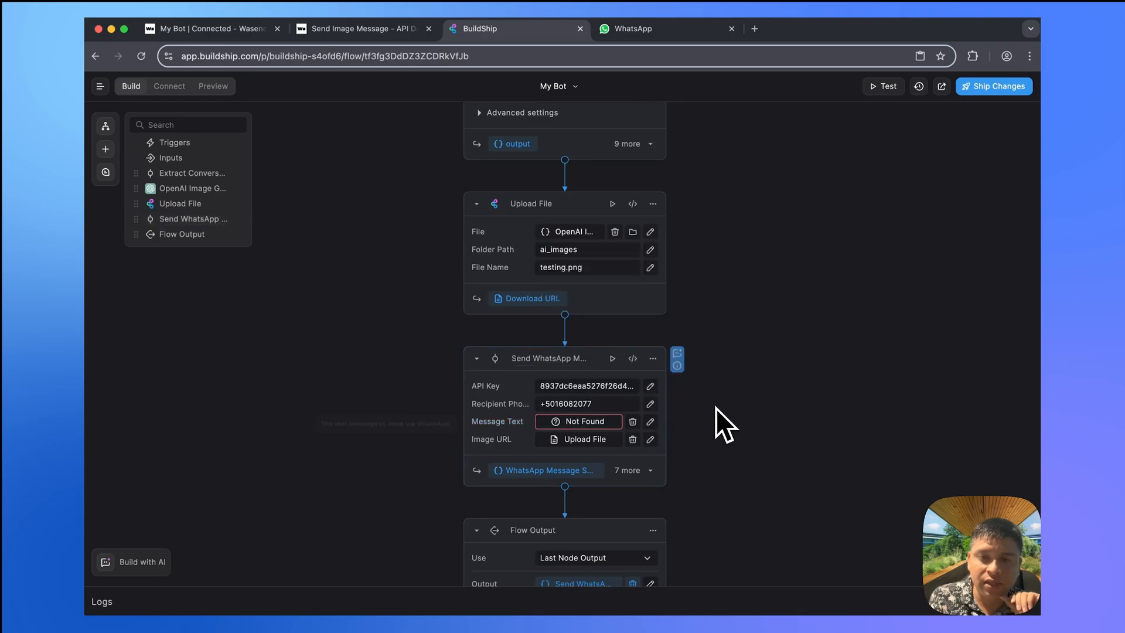
pyautogui.click(634, 422)
pyautogui.click(593, 422)
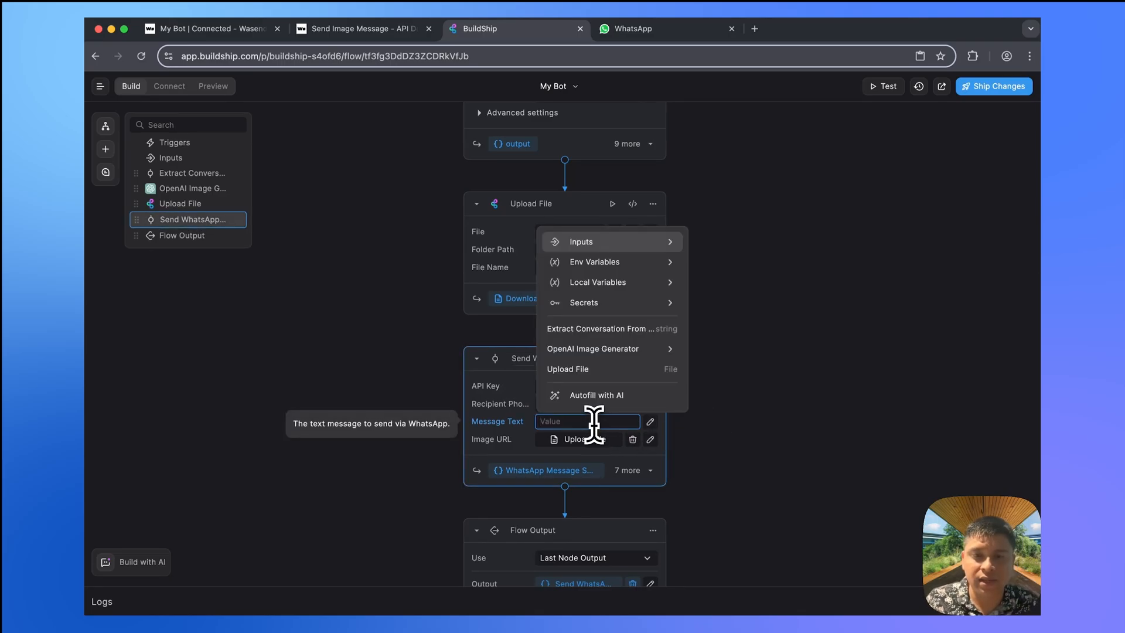
pyautogui.write('Image')
pyautogui.hotkey('ctrl', 'a')
pyautogui.write('GPT Image')
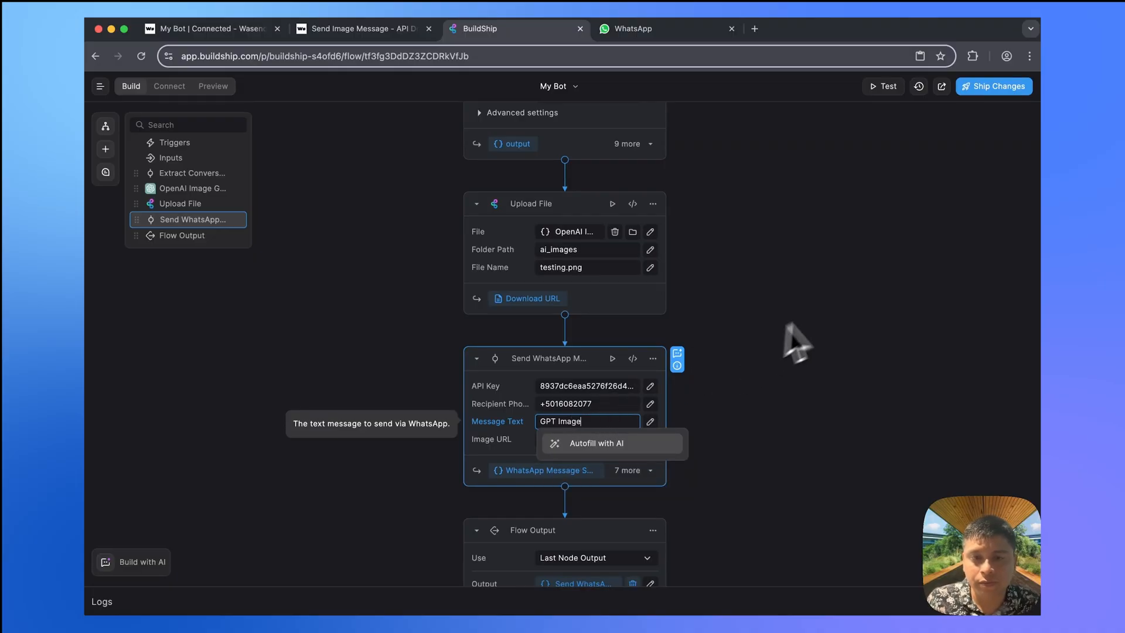
pyautogui.click(829, 304)
# - Ship the flow changes with Update, then go to the WhatsApp chat to test
pyautogui.scroll(6, 484, 540)
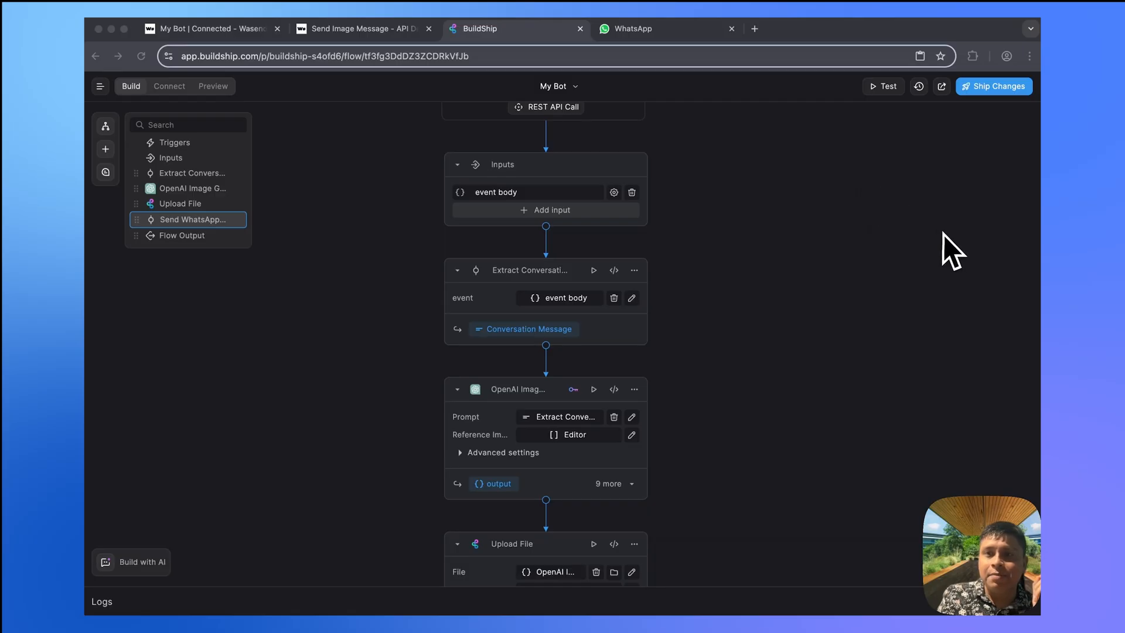
pyautogui.click(996, 88)
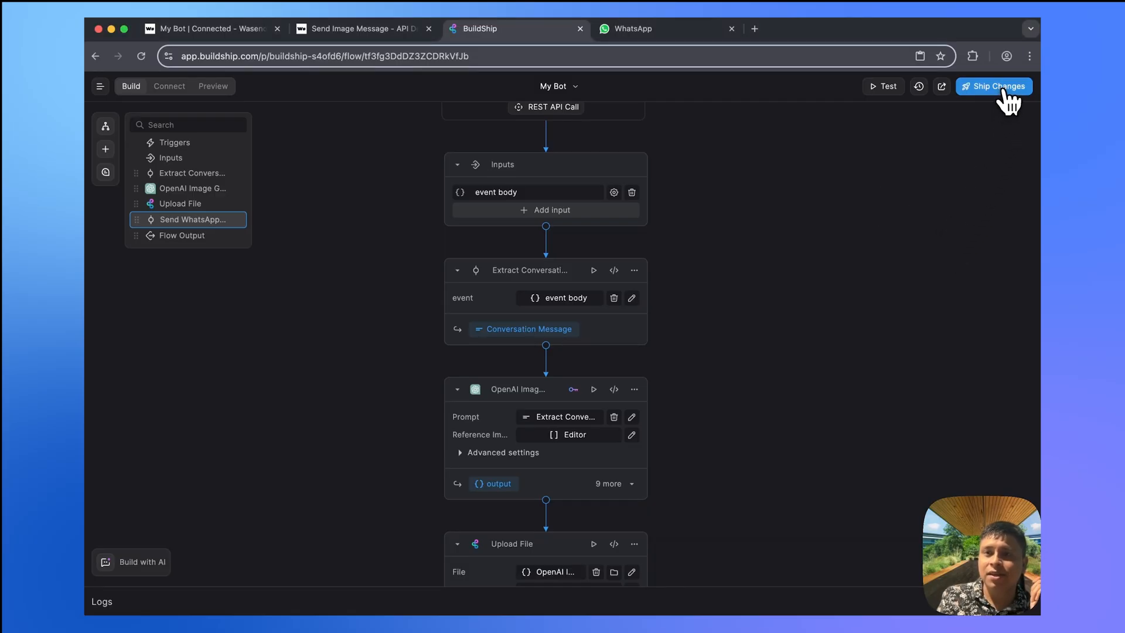
pyautogui.click(1011, 119)
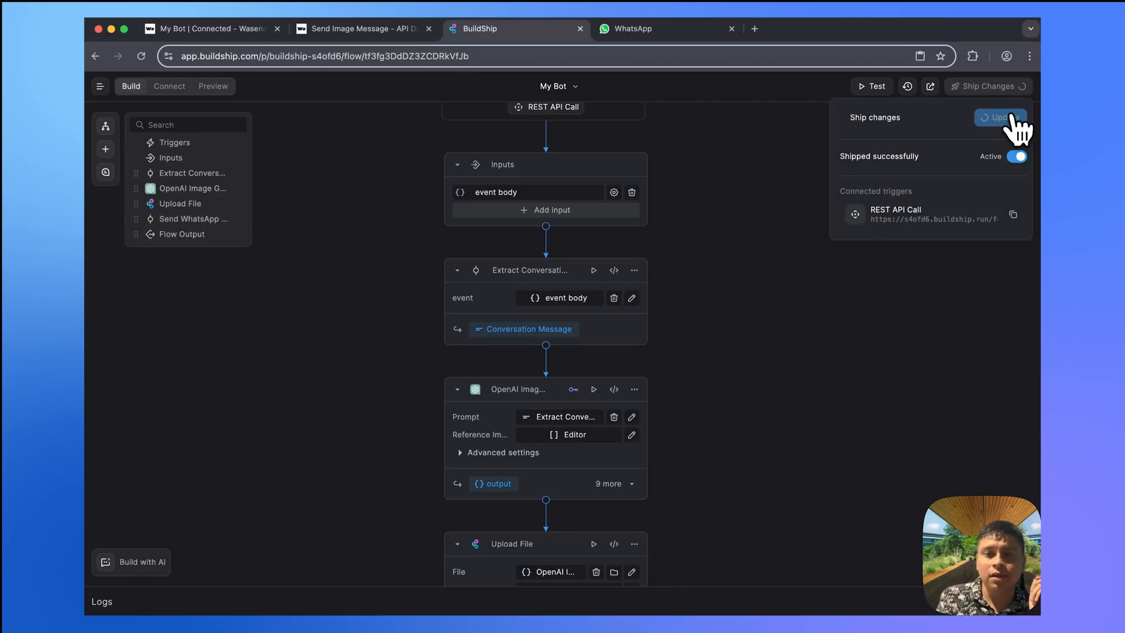
pyautogui.click(636, 29)
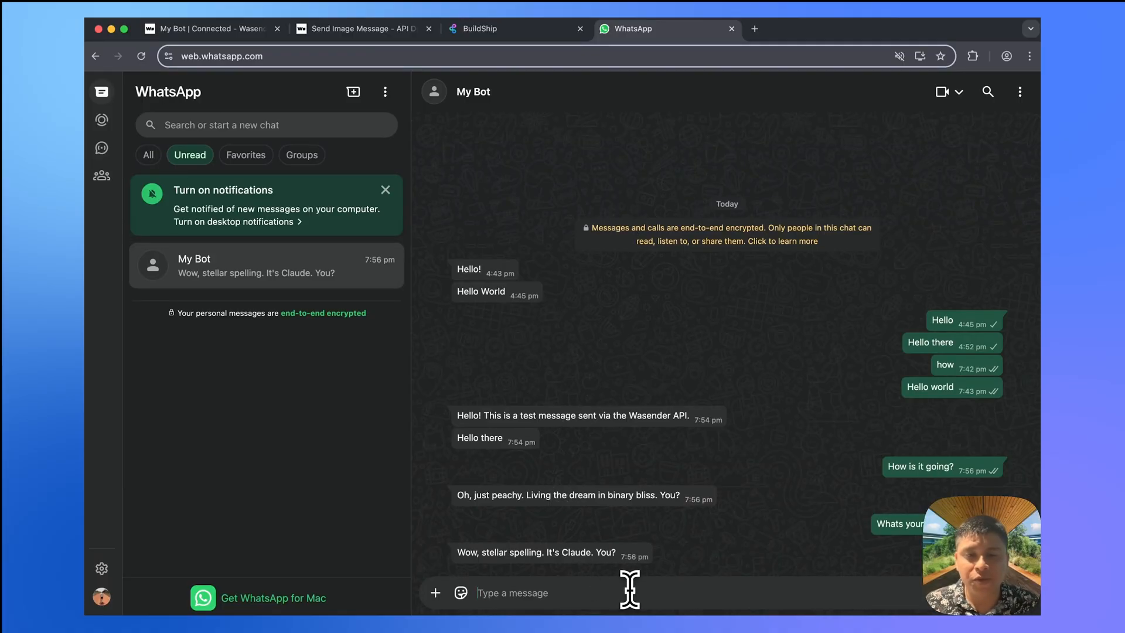
# - Send My Bot the request 'Generate an image of a dog floating in space with a cat'
pyautogui.write('Generate an image of a dog floating in f')
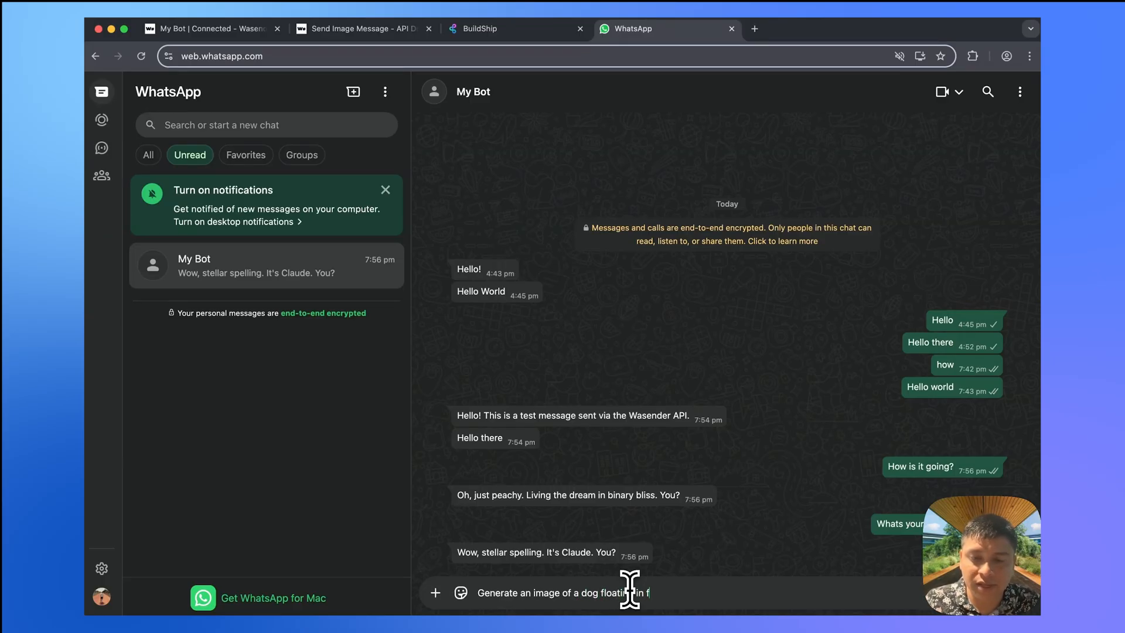
pyautogui.press('BackSpace')
pyautogui.write('space with a cat')
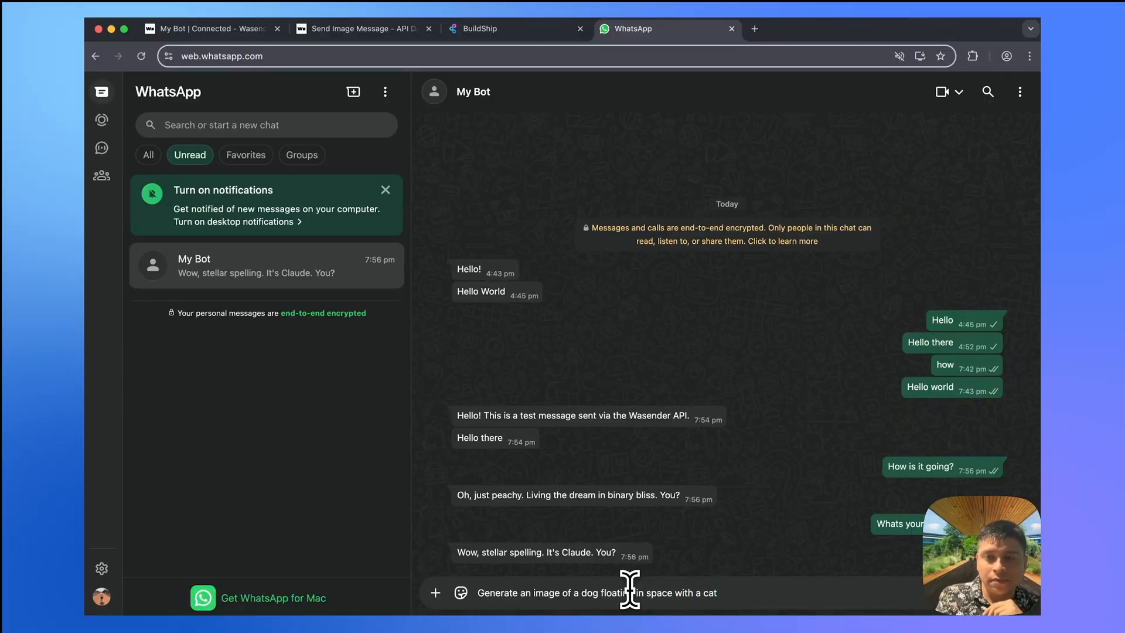
pyautogui.press('Return')
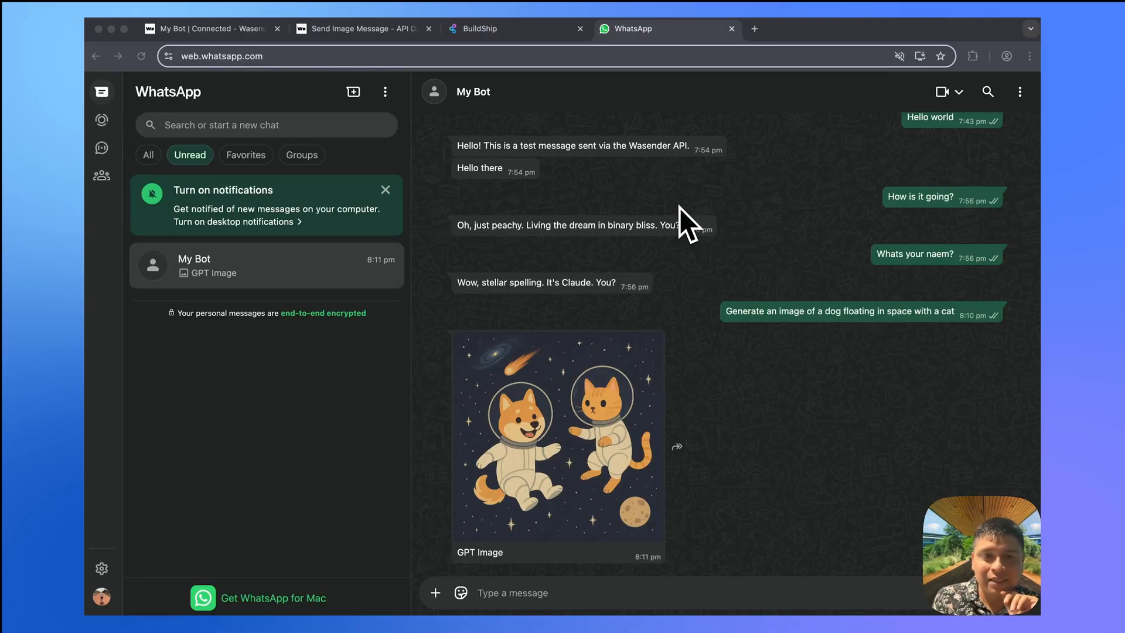
pyautogui.click(694, 133)
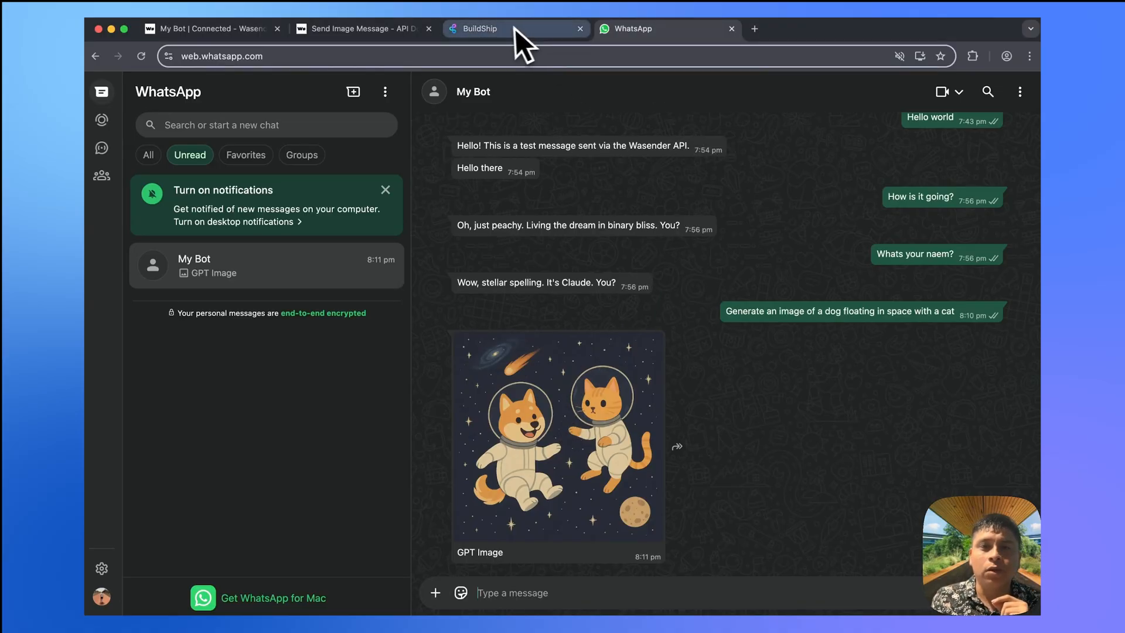
# - Check the WasenderApi session page, then come back to the BuildShip flow editor
pyautogui.click(497, 32)
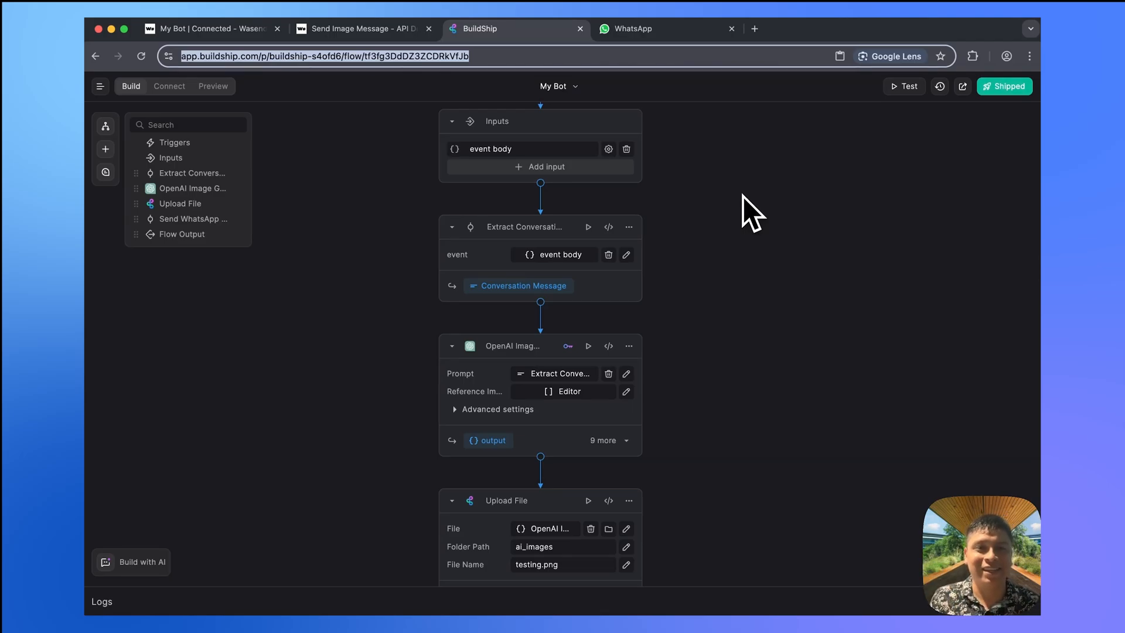
pyautogui.click(238, 28)
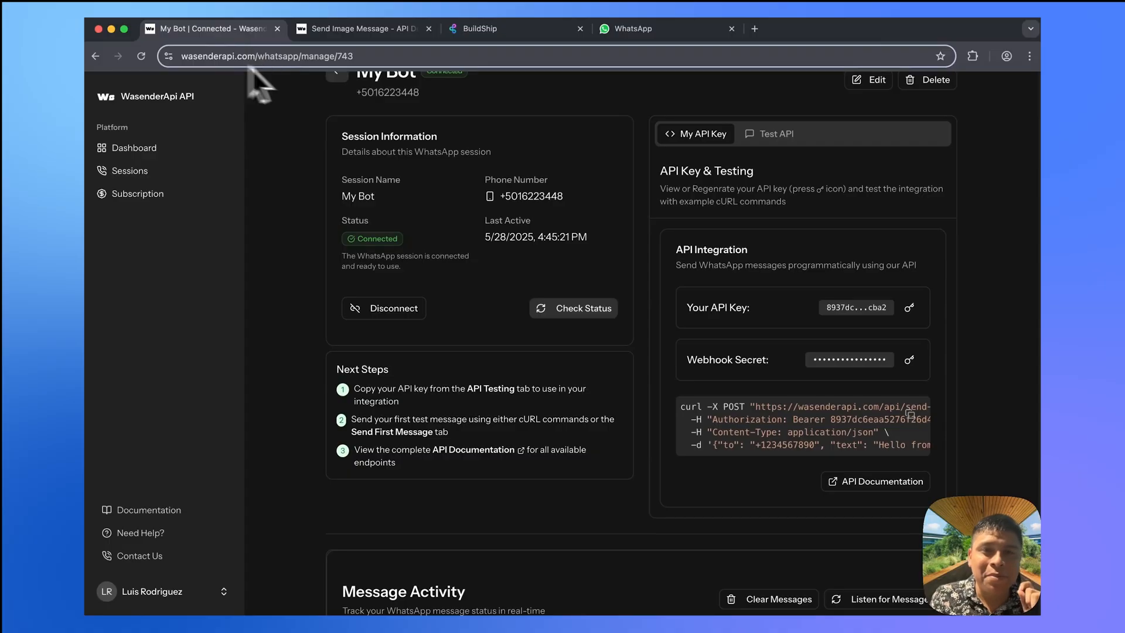
pyautogui.scroll(2, 480, 157)
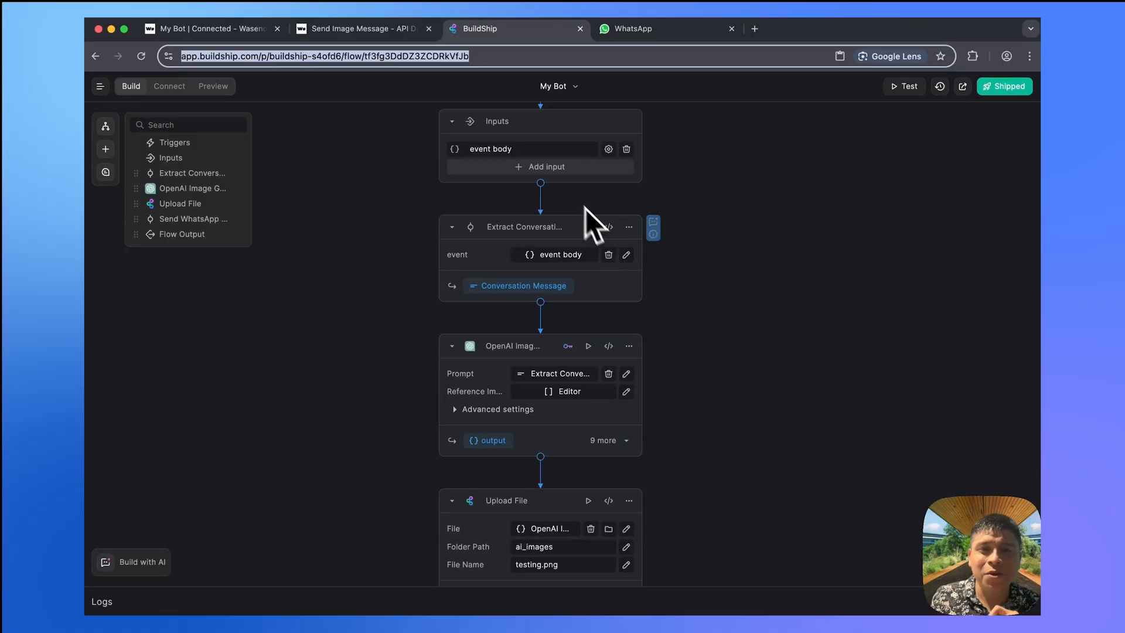
pyautogui.click(218, 37)
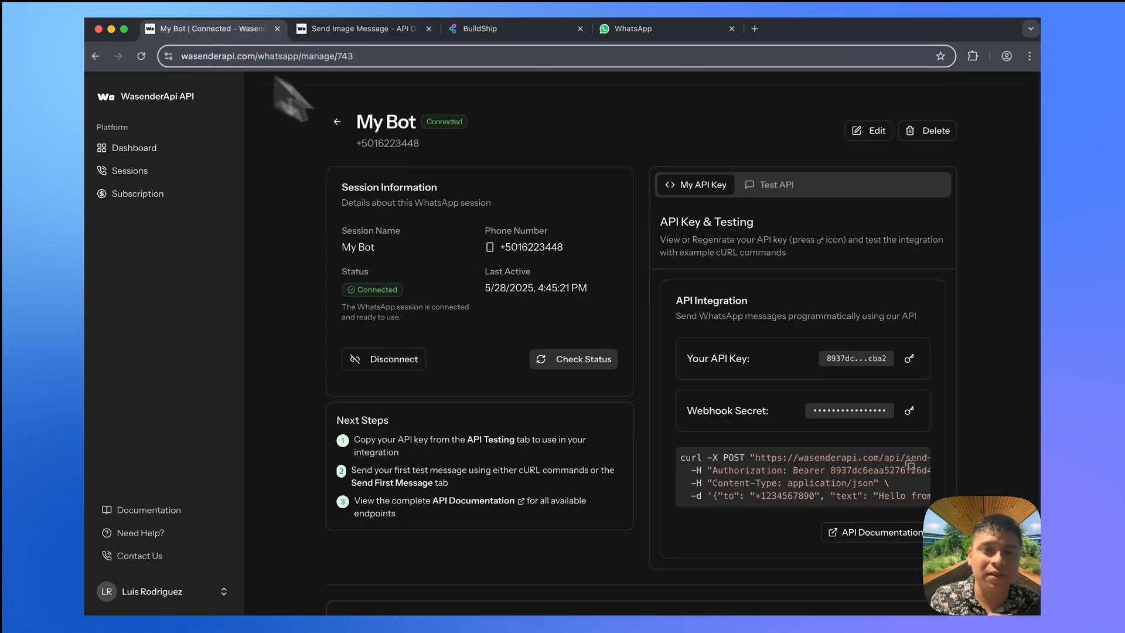
pyautogui.click(505, 35)
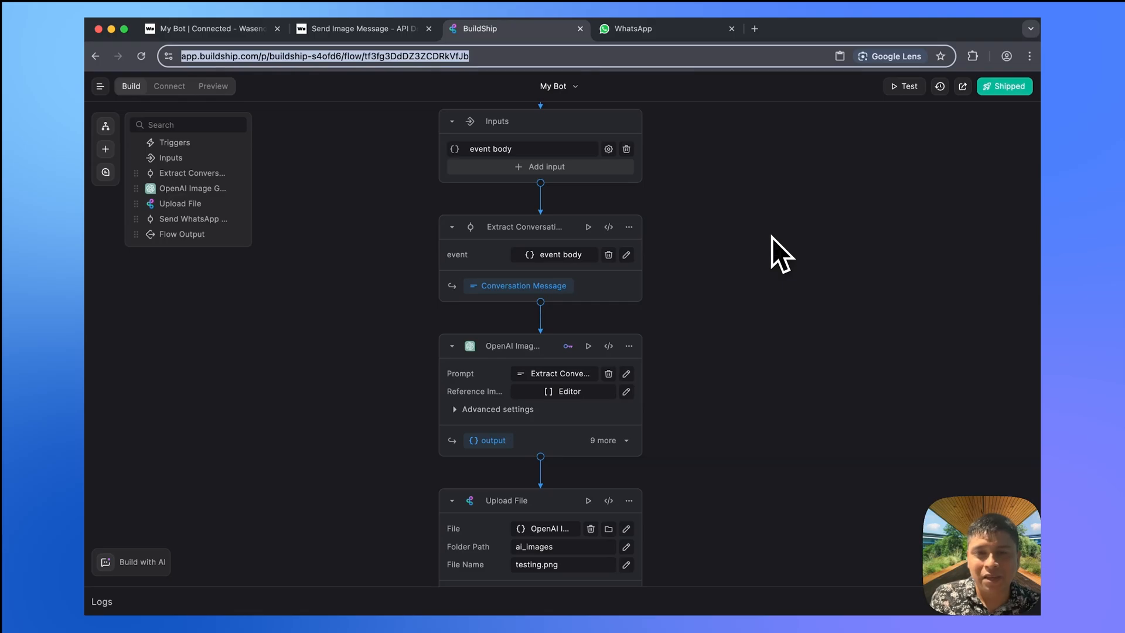
# - Review the flow nodes: Extract Conversation, OpenAI Image Generator, Upload File, Send WhatsApp Message
pyautogui.scroll(-2, 772, 237)
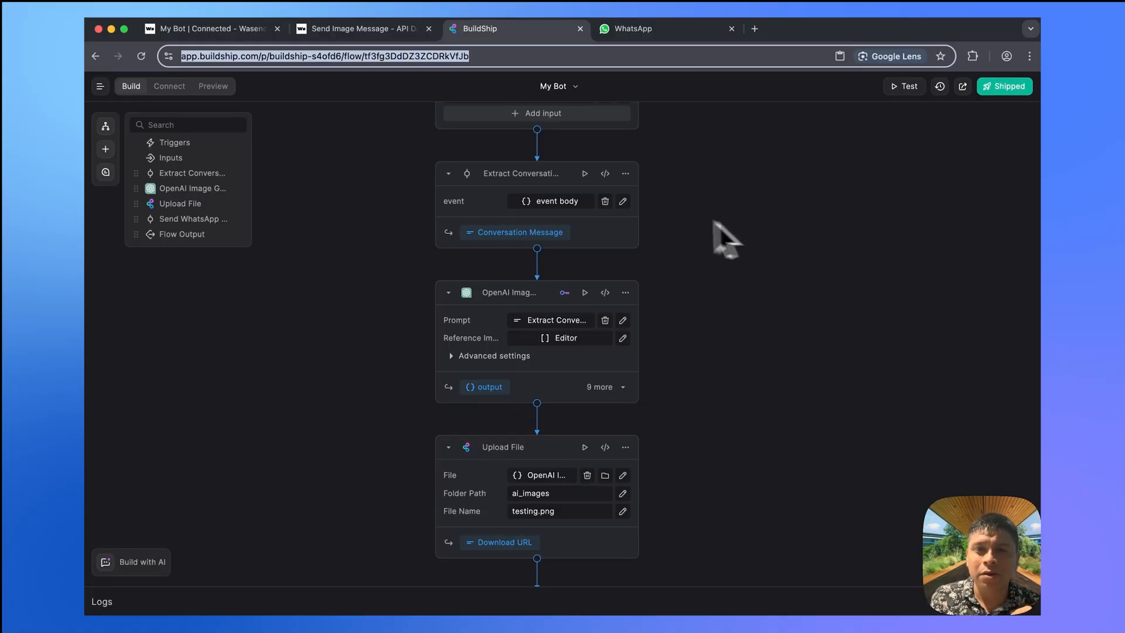
pyautogui.scroll(-2, 694, 244)
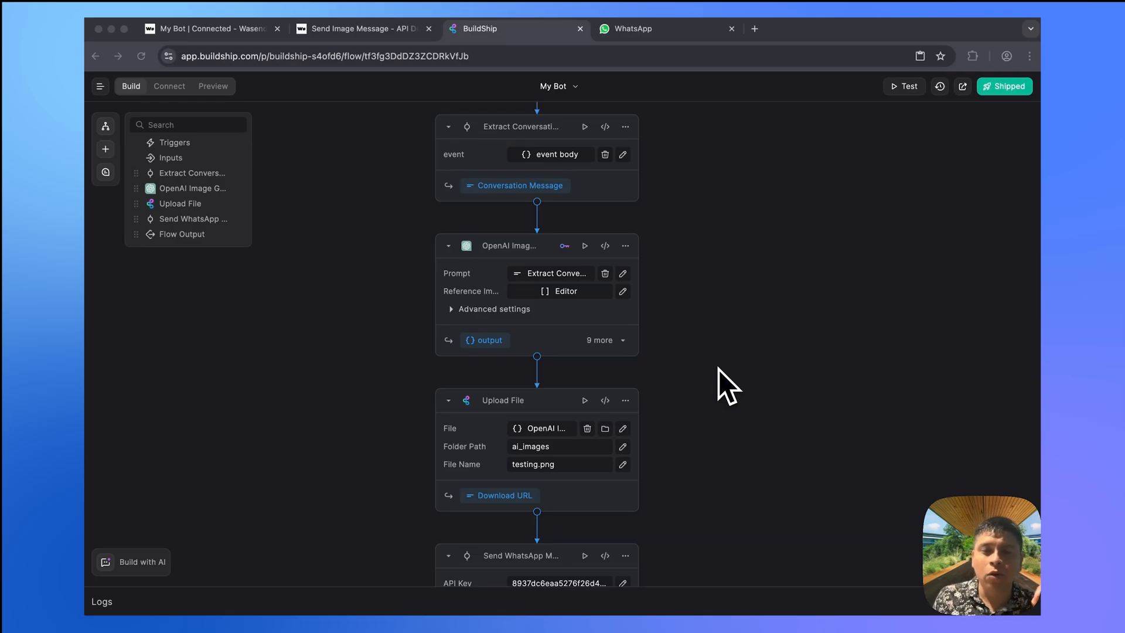
pyautogui.scroll(3, 718, 370)
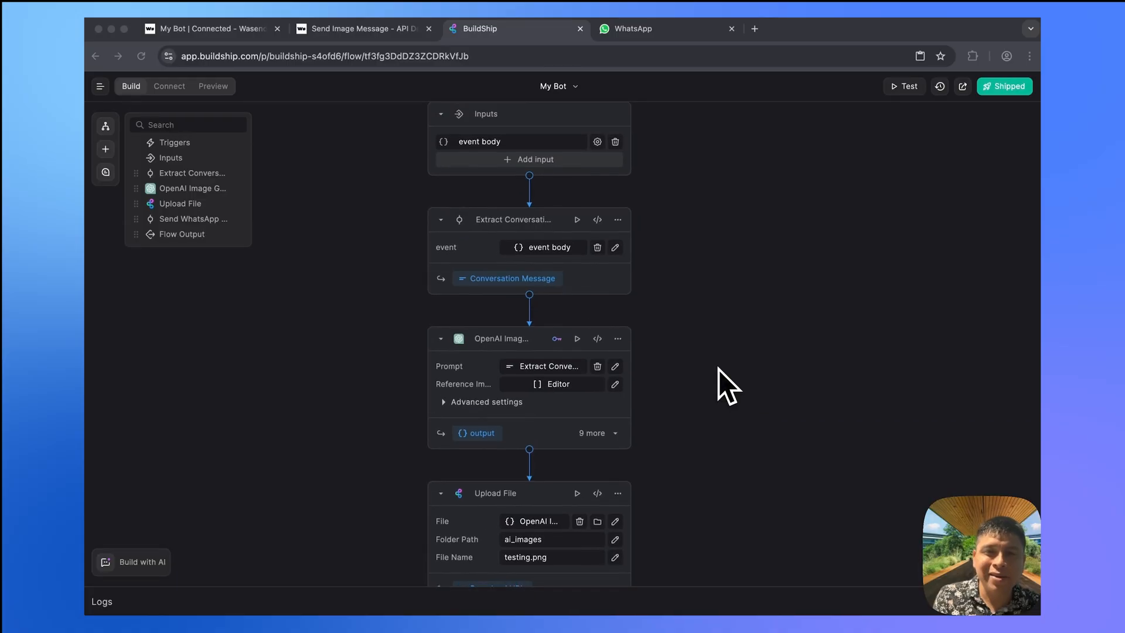
pyautogui.scroll(-3, 719, 370)
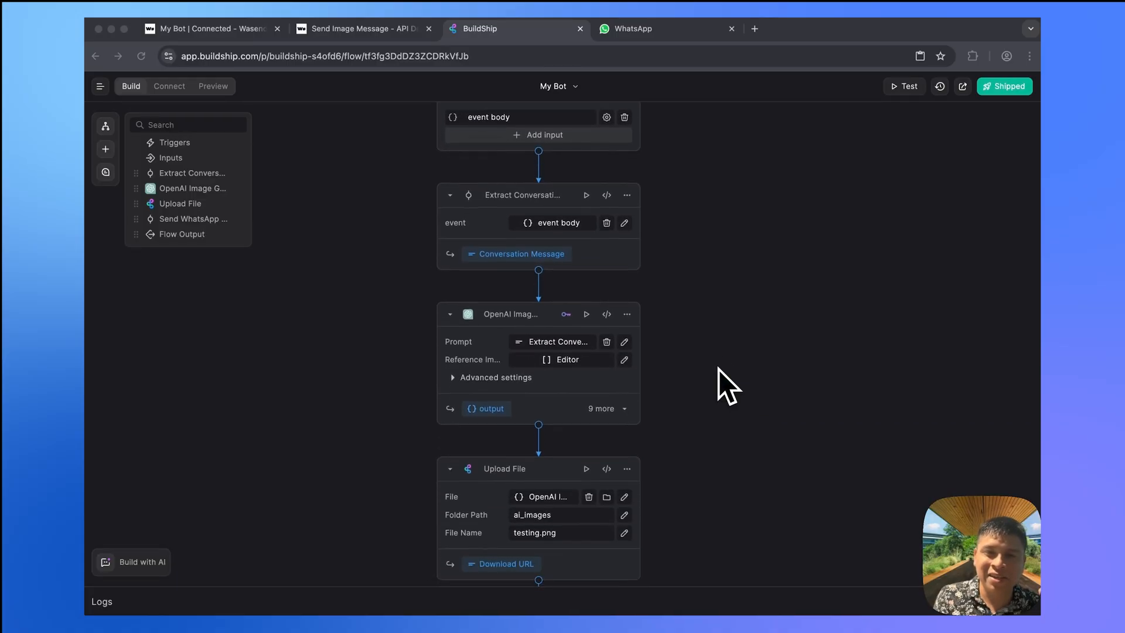
pyautogui.scroll(-2, 718, 370)
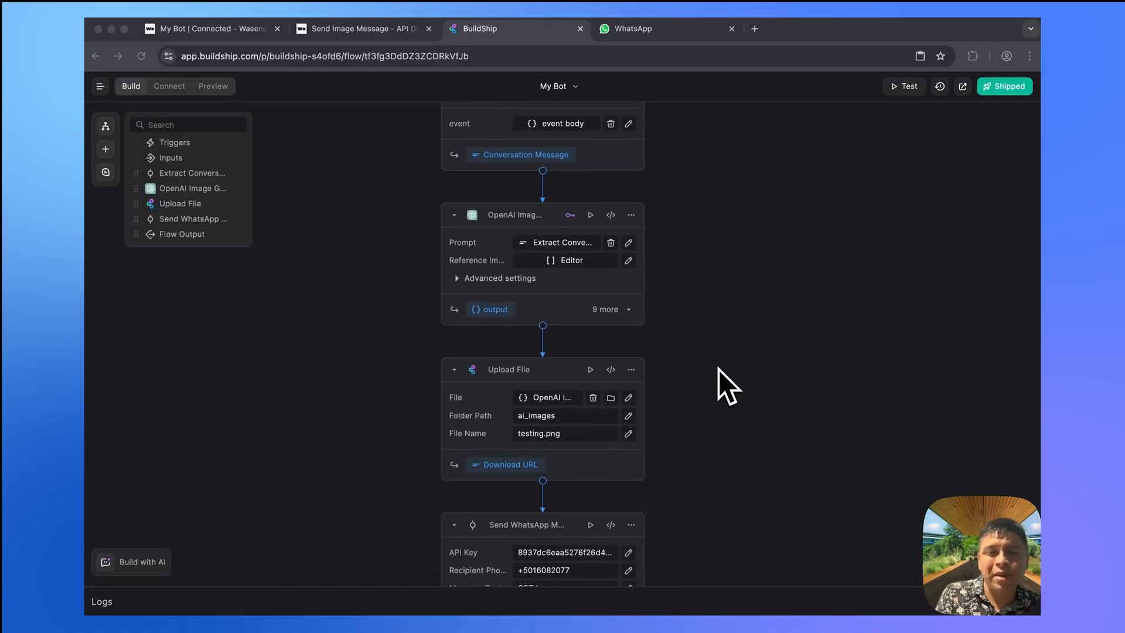